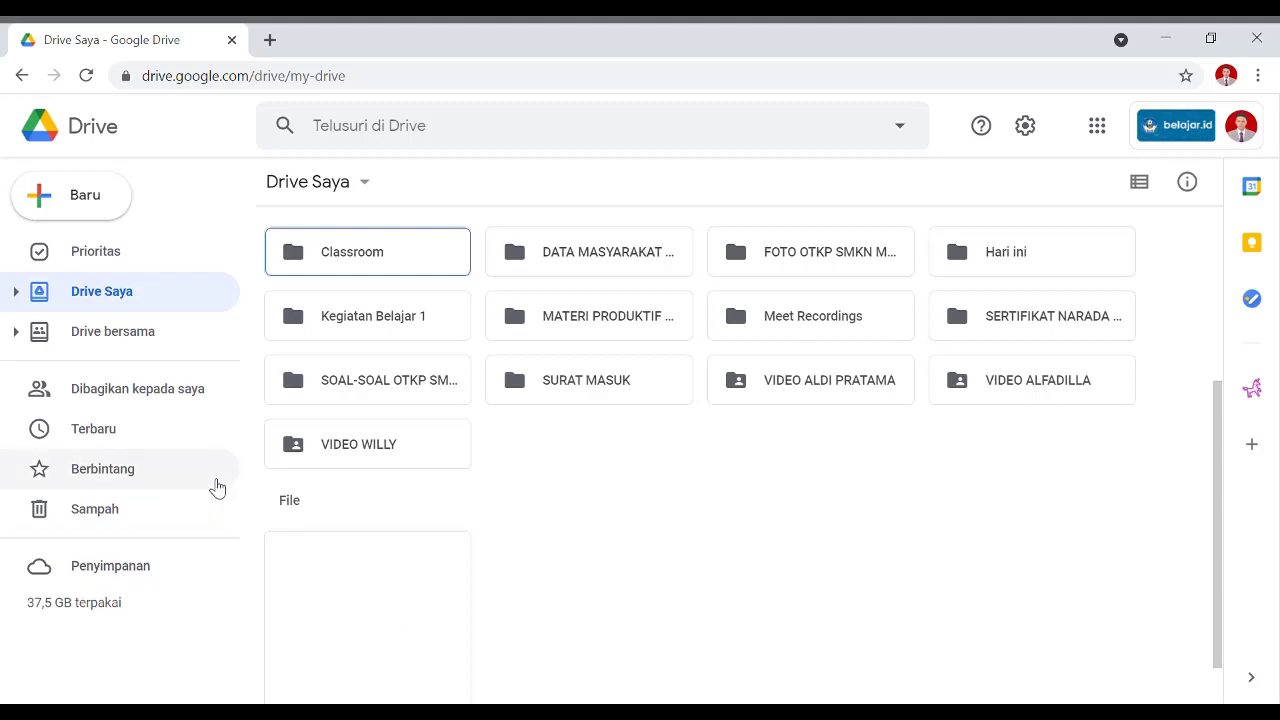
- Create a new blank Google Formulir from Drive Saya
left_click(106, 200)
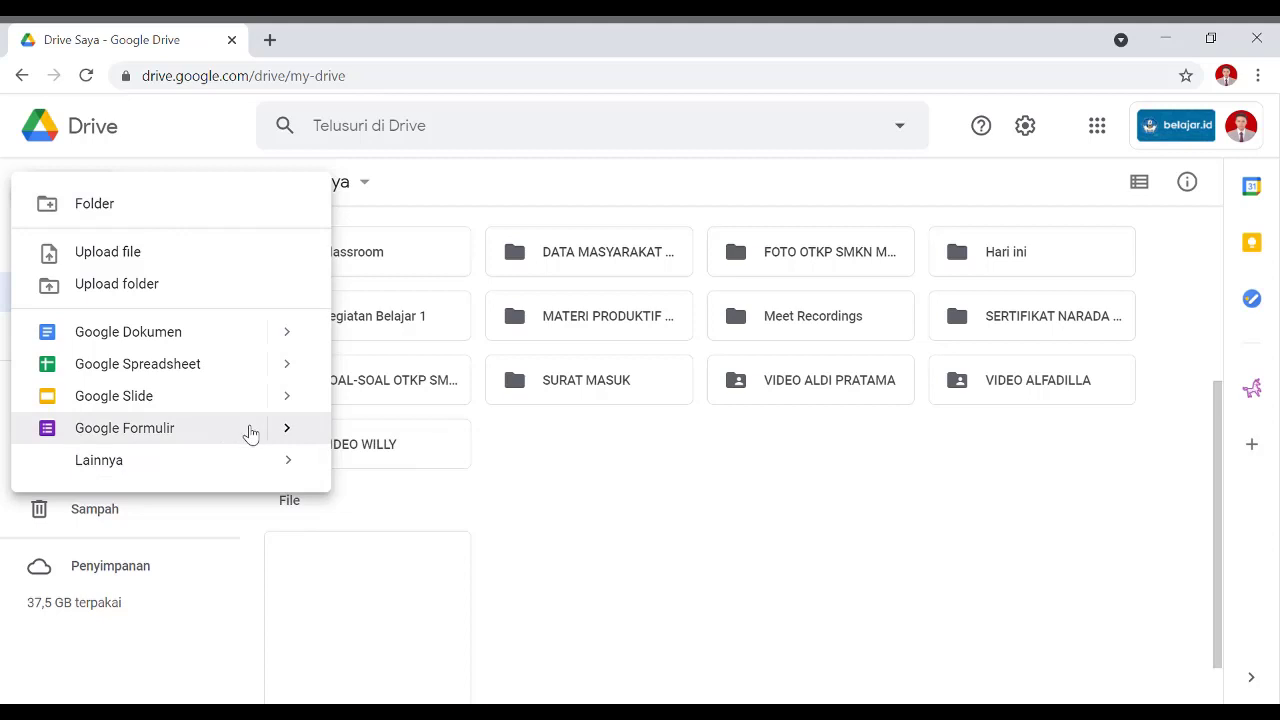
mouse_move(286, 428)
left_click(229, 434)
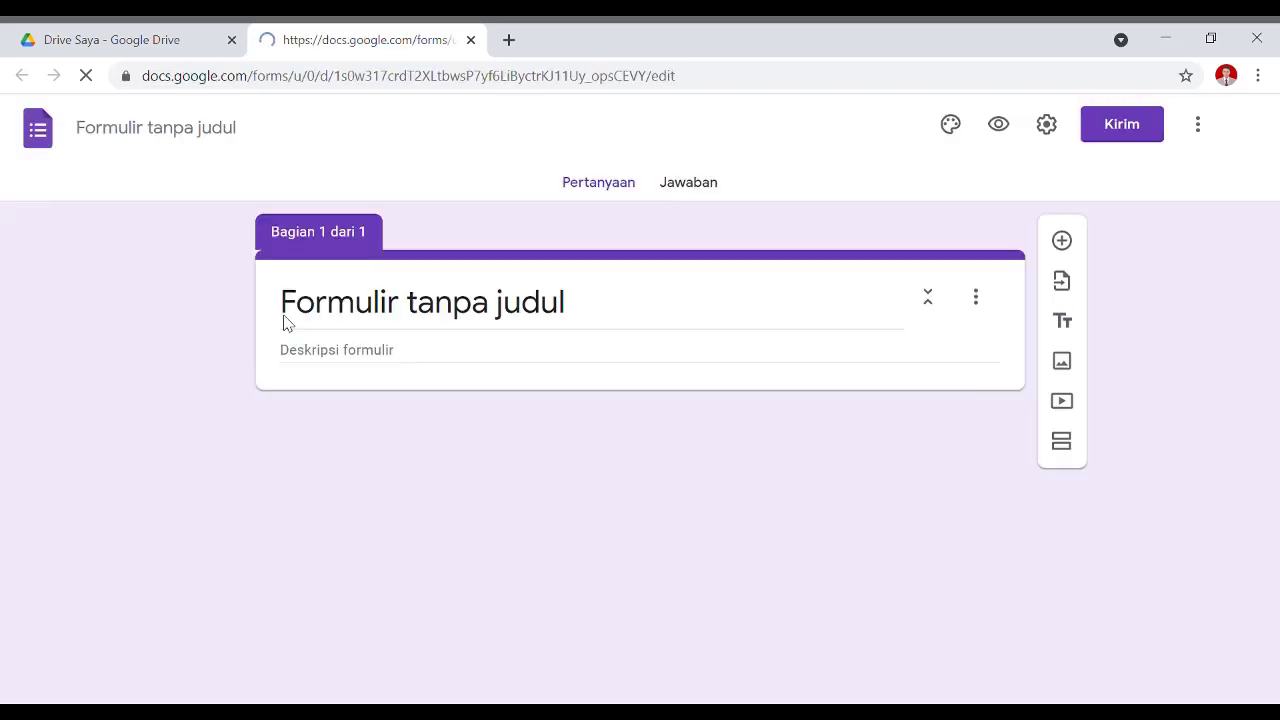
- Set the form title to "SOAL PENILAIAN AKHIR SEMESTER (PAS) EKONOMI KELAS XII"
left_click(413, 277)
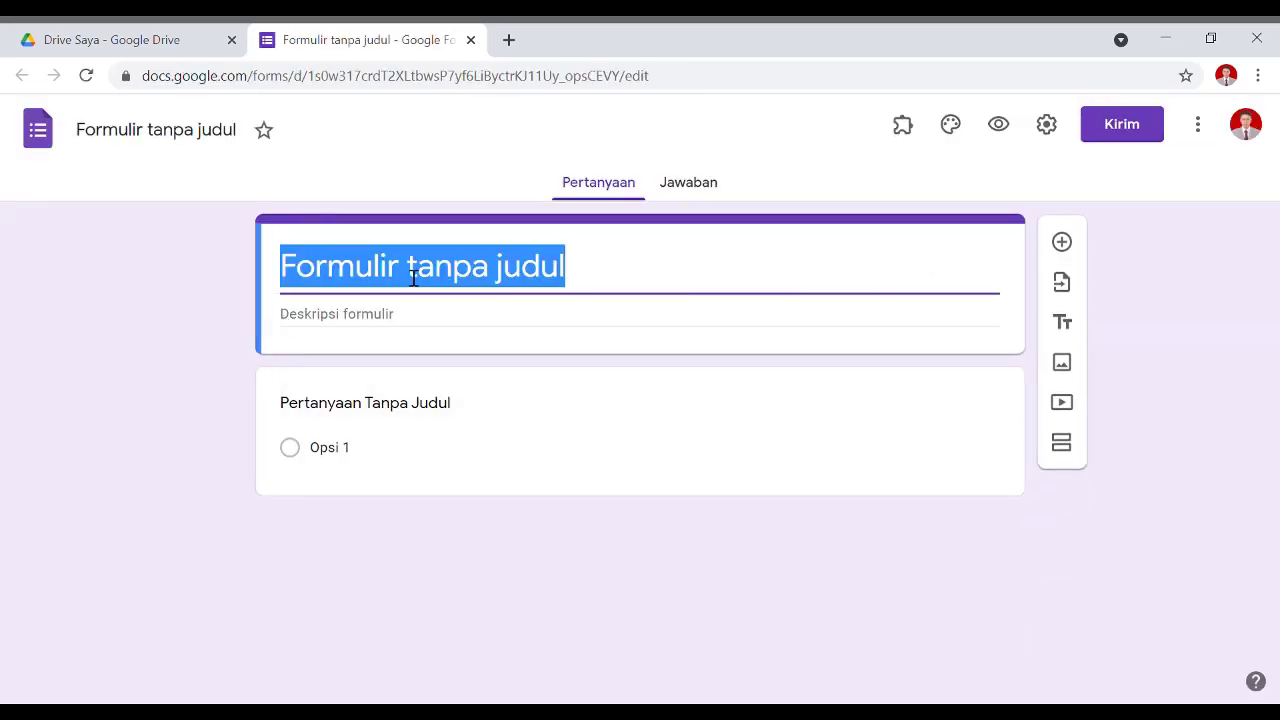
type("SOAL")
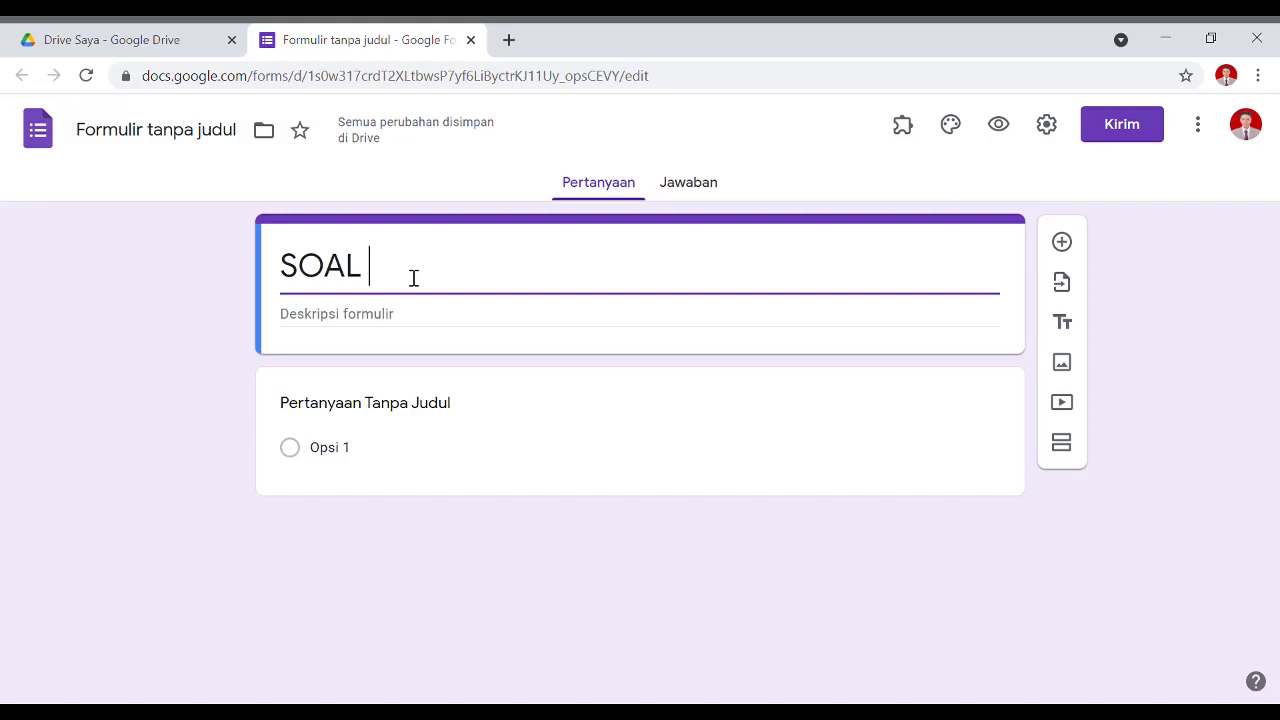
type("PENILAIAN")
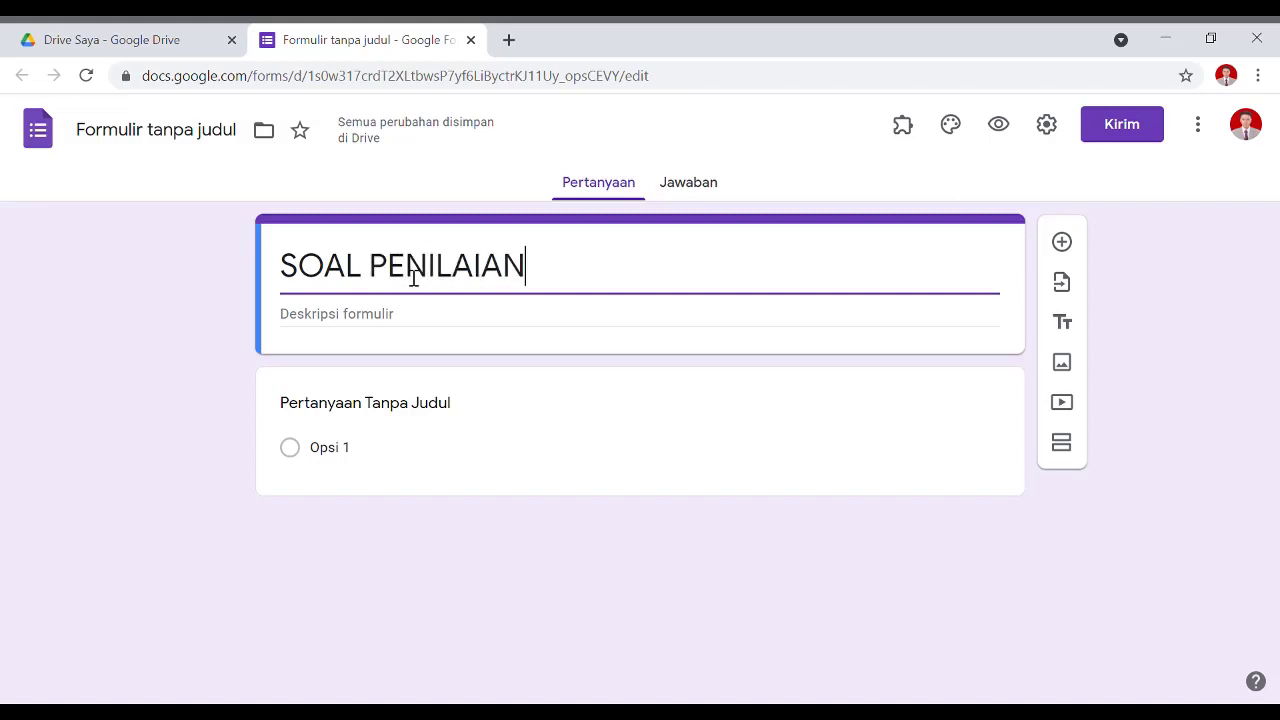
type(" AKHIR SEMEST")
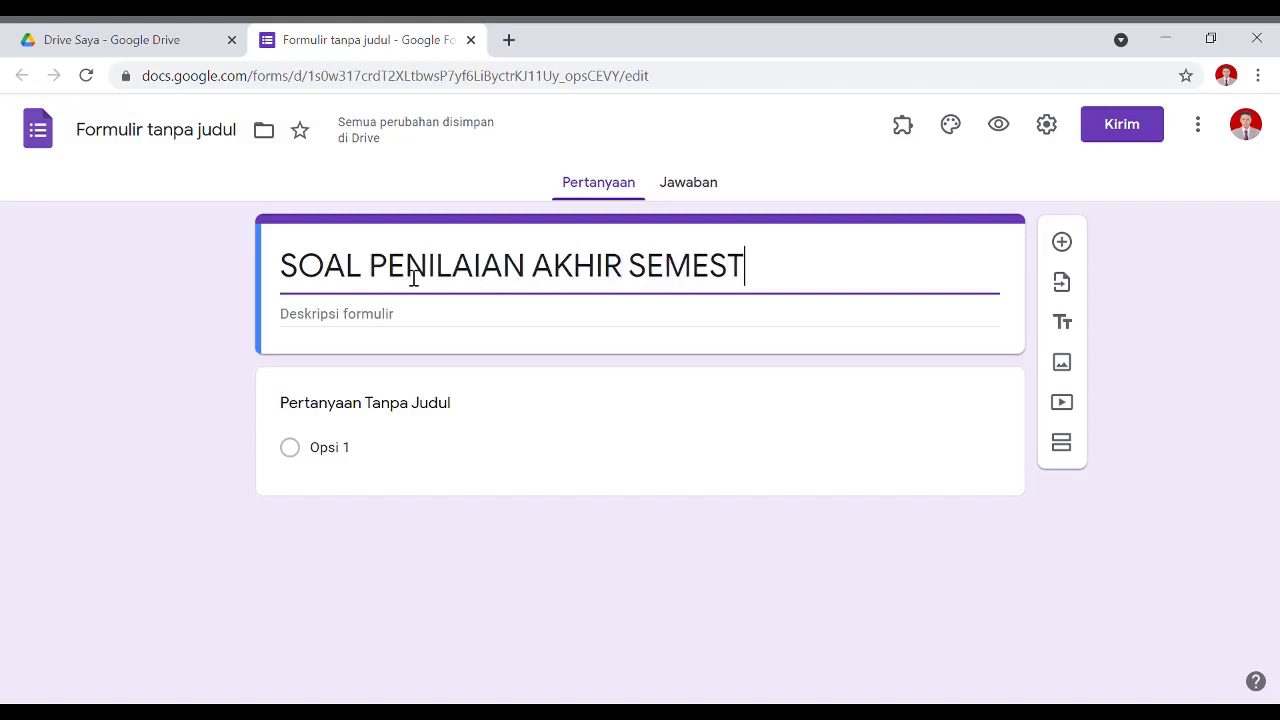
type("ER")
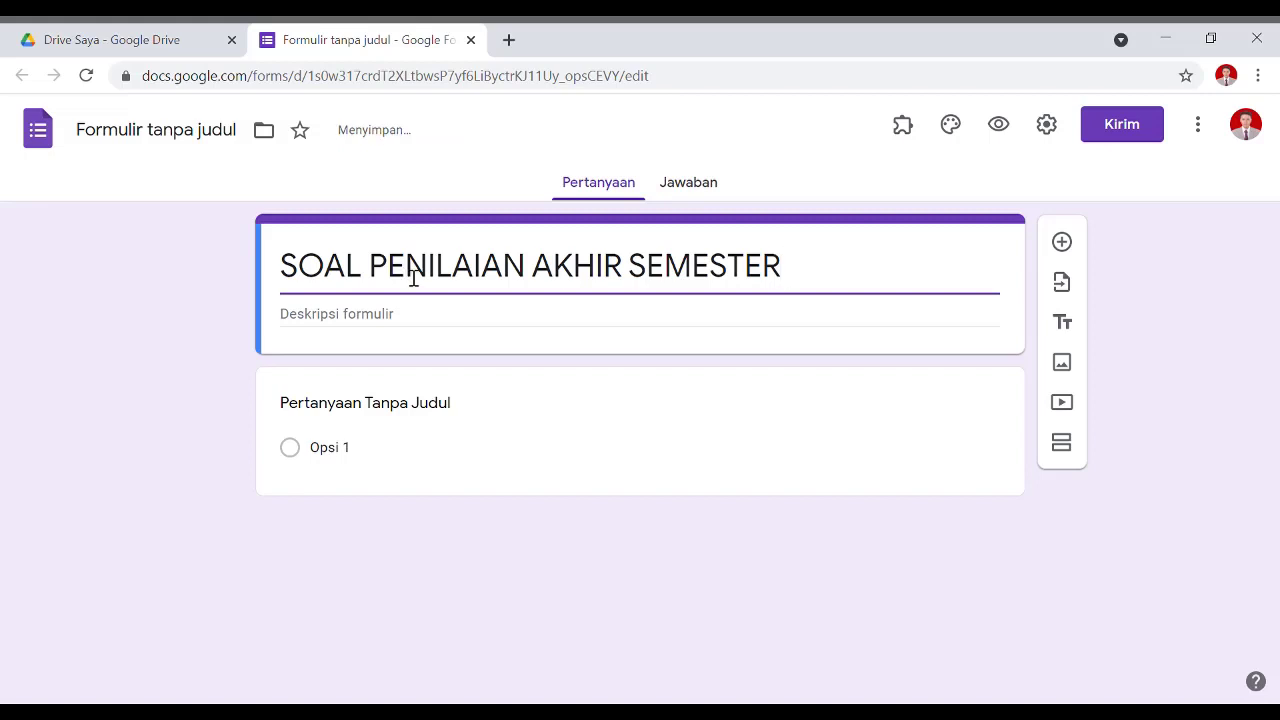
type(" (PAS)")
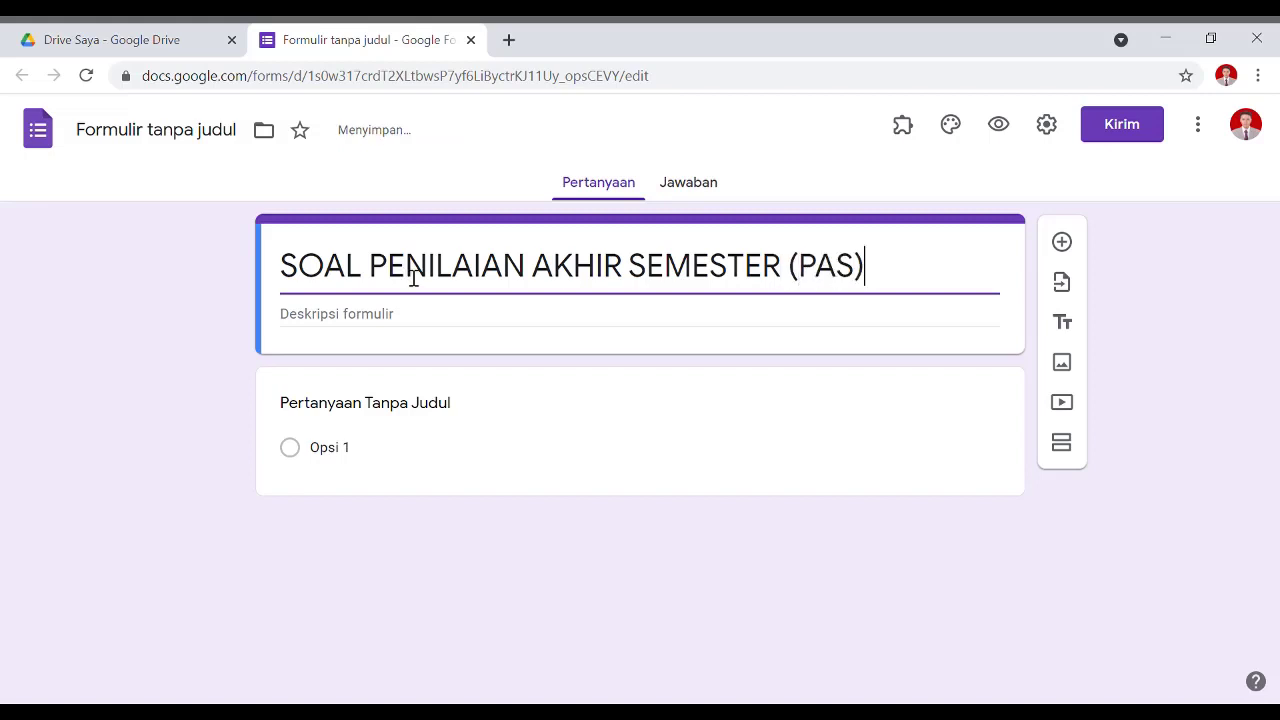
type(" EKO")
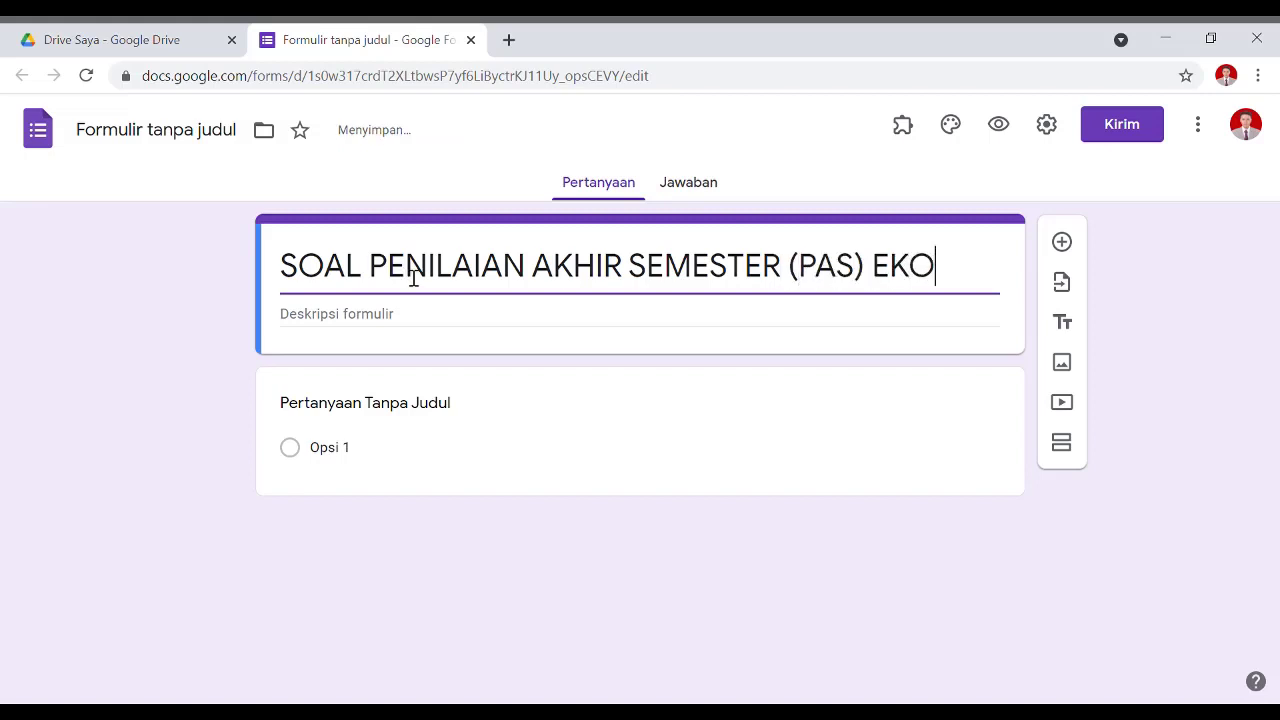
type("NOMI KELAS")
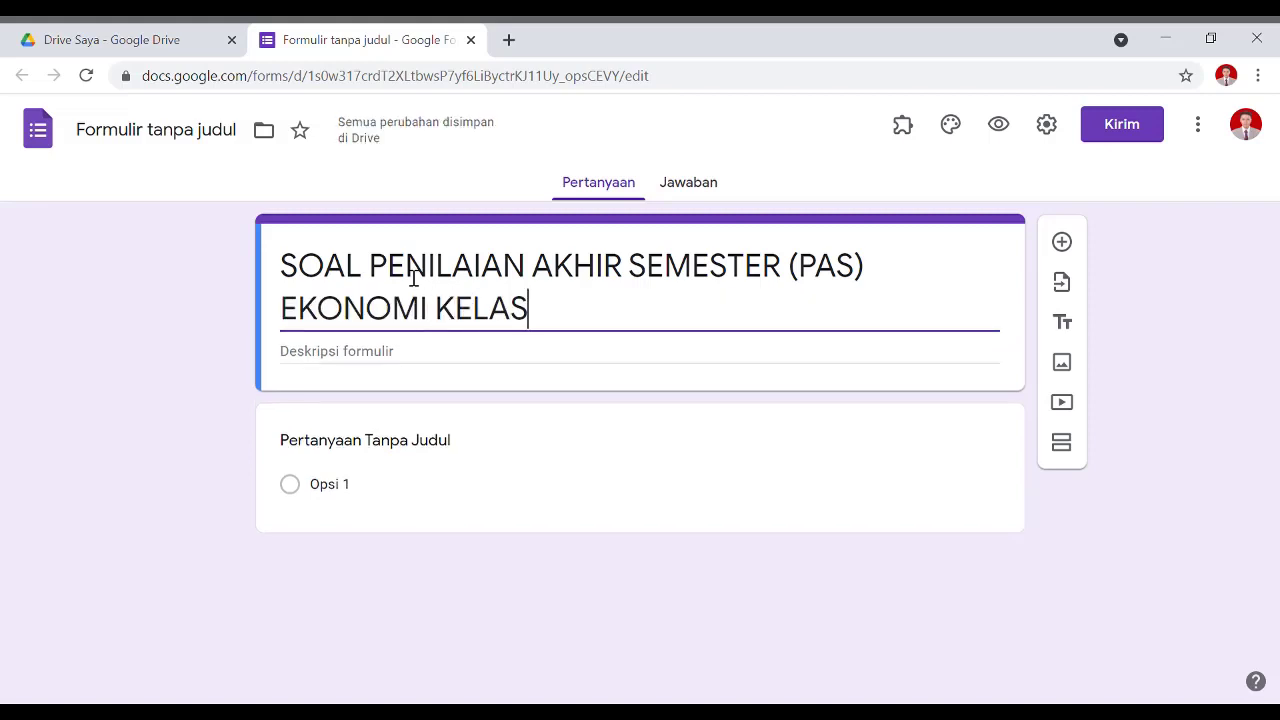
type(" XII")
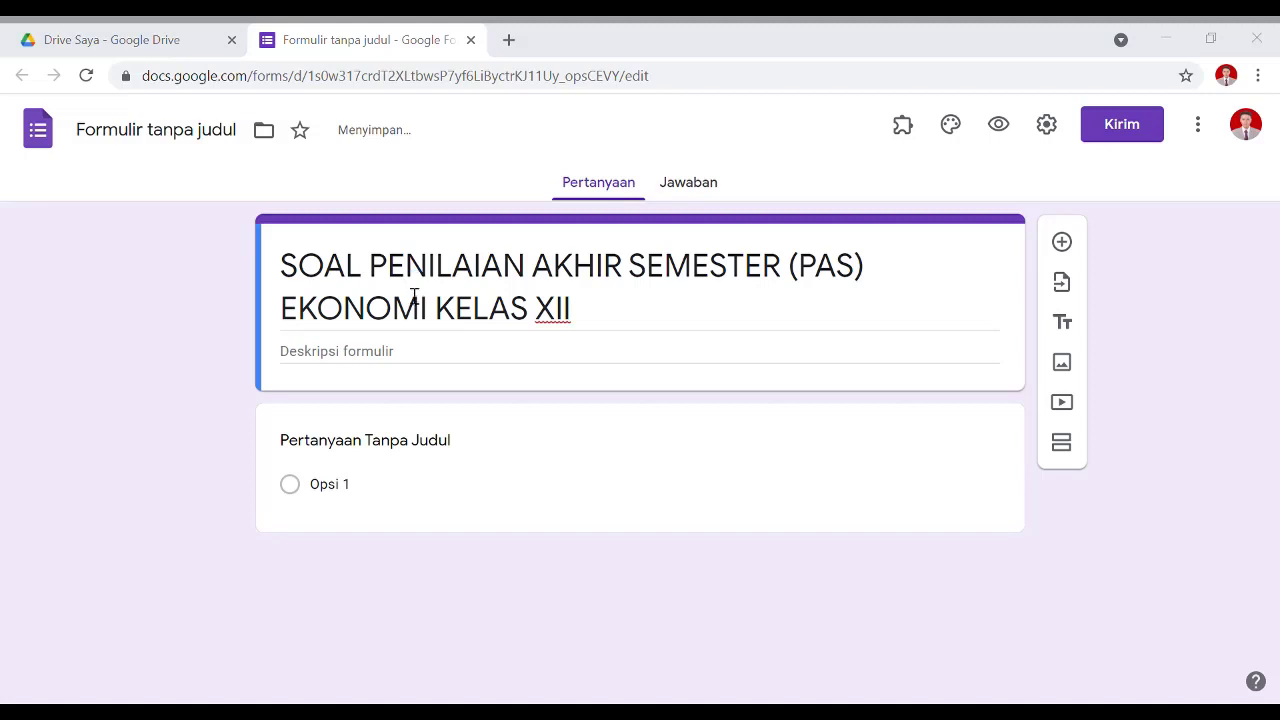
- Enter the form description "SOAL BERISI 50 PILIHAN GANDA. KERJAKAN DENGAN BAIK."
left_click(392, 364)
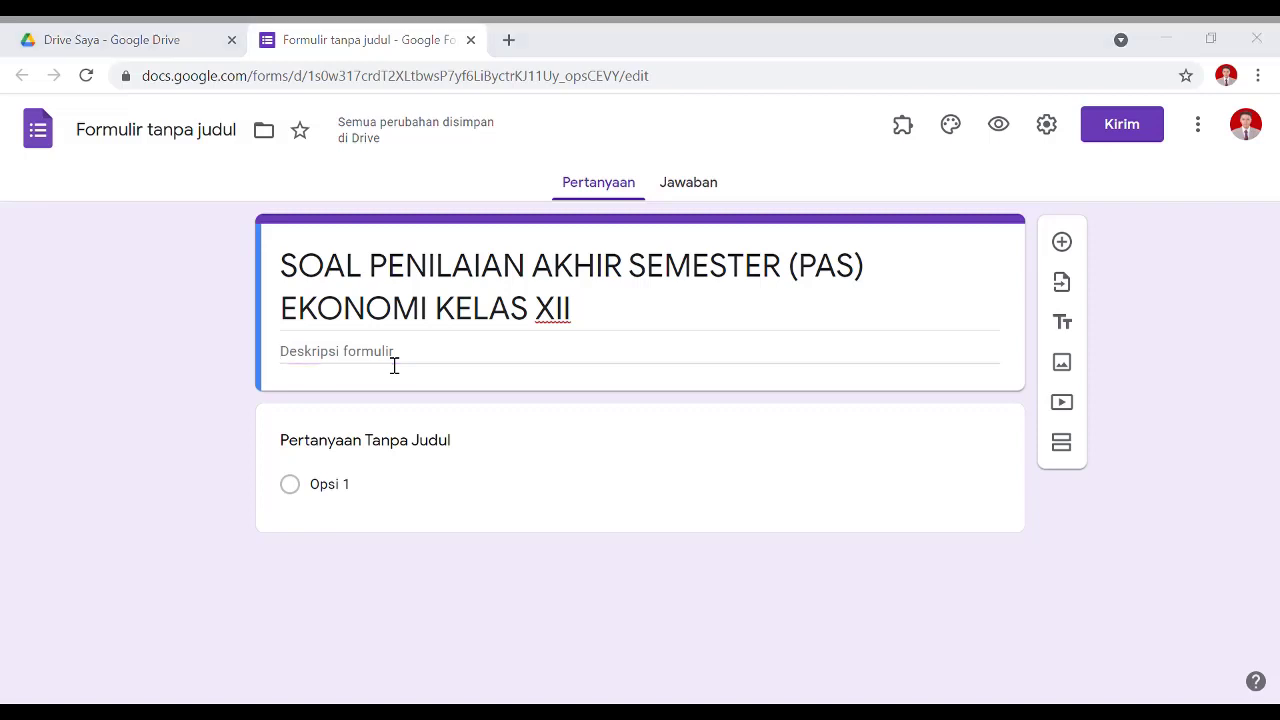
left_click(394, 366)
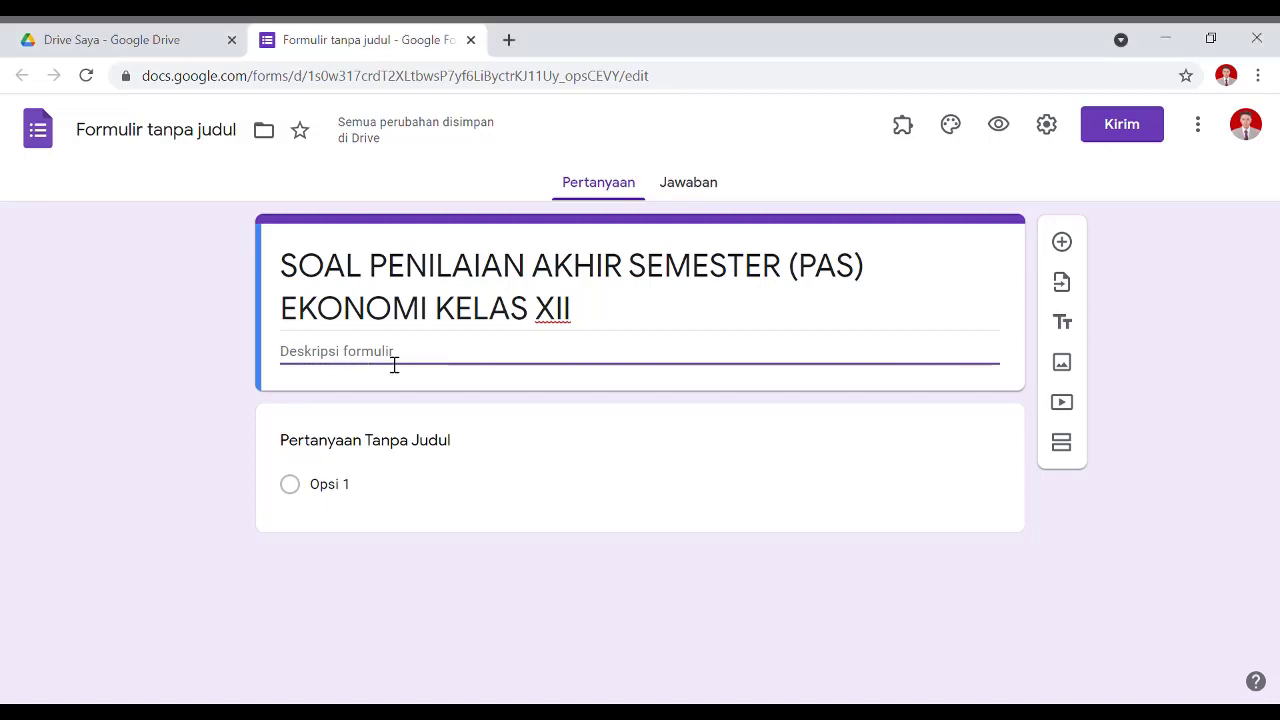
type("SOAL BERISI ")
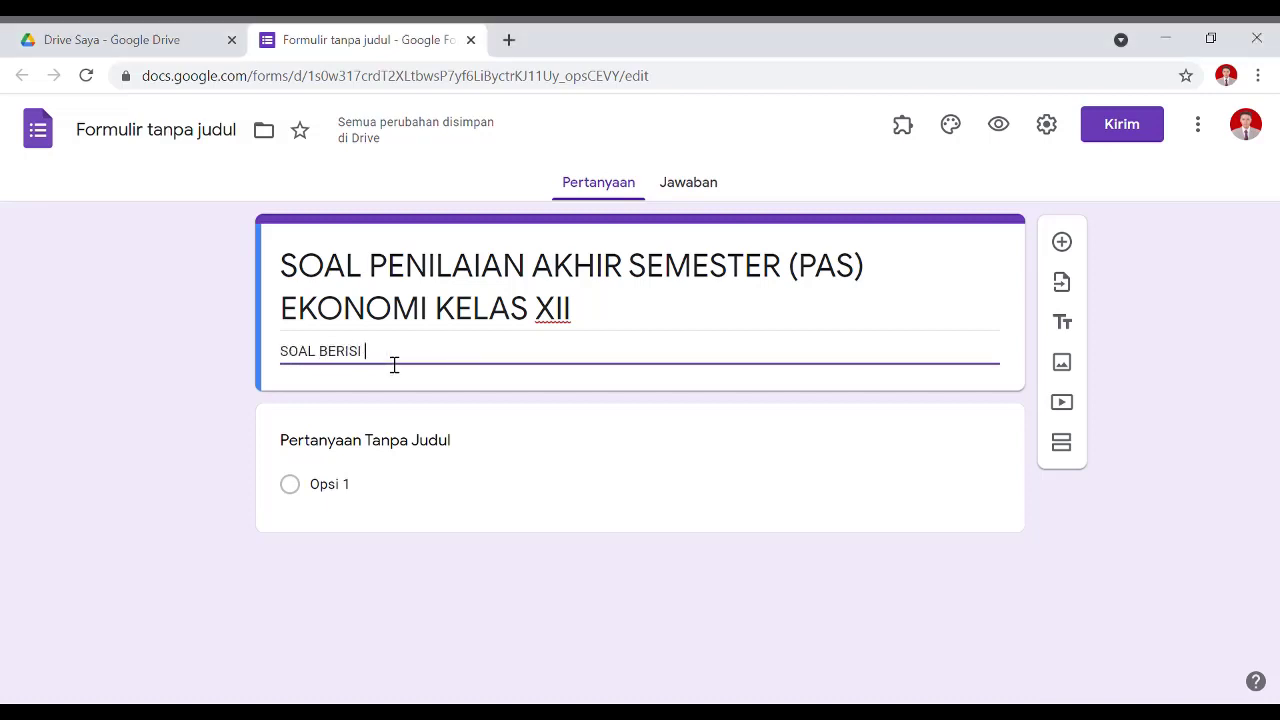
type("50 ")
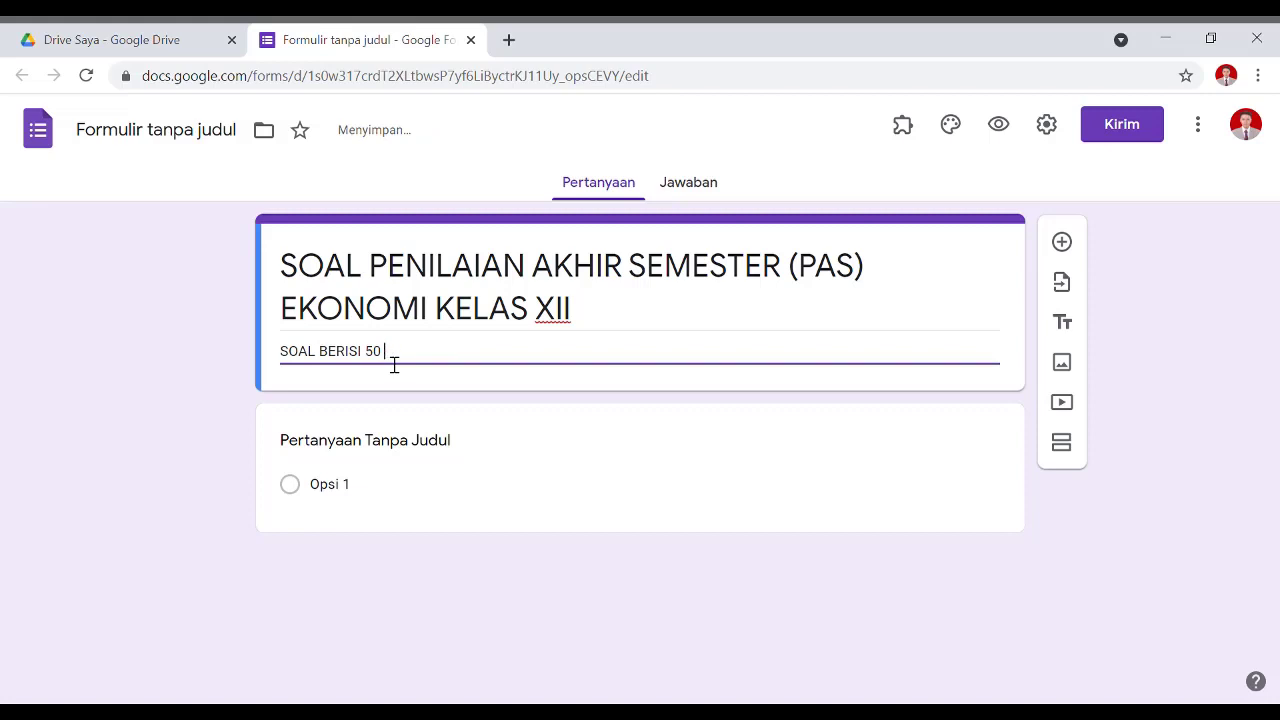
type("PILIHAN GANDA.")
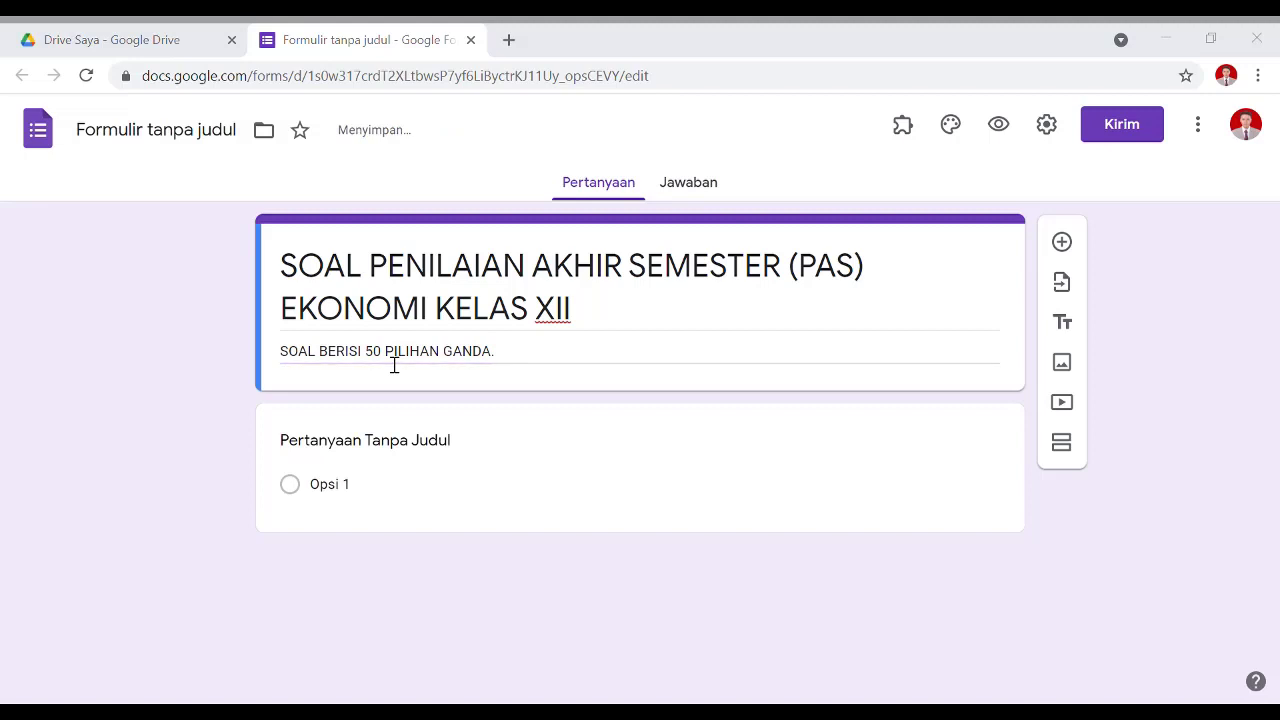
left_click(560, 351)
type("KE")
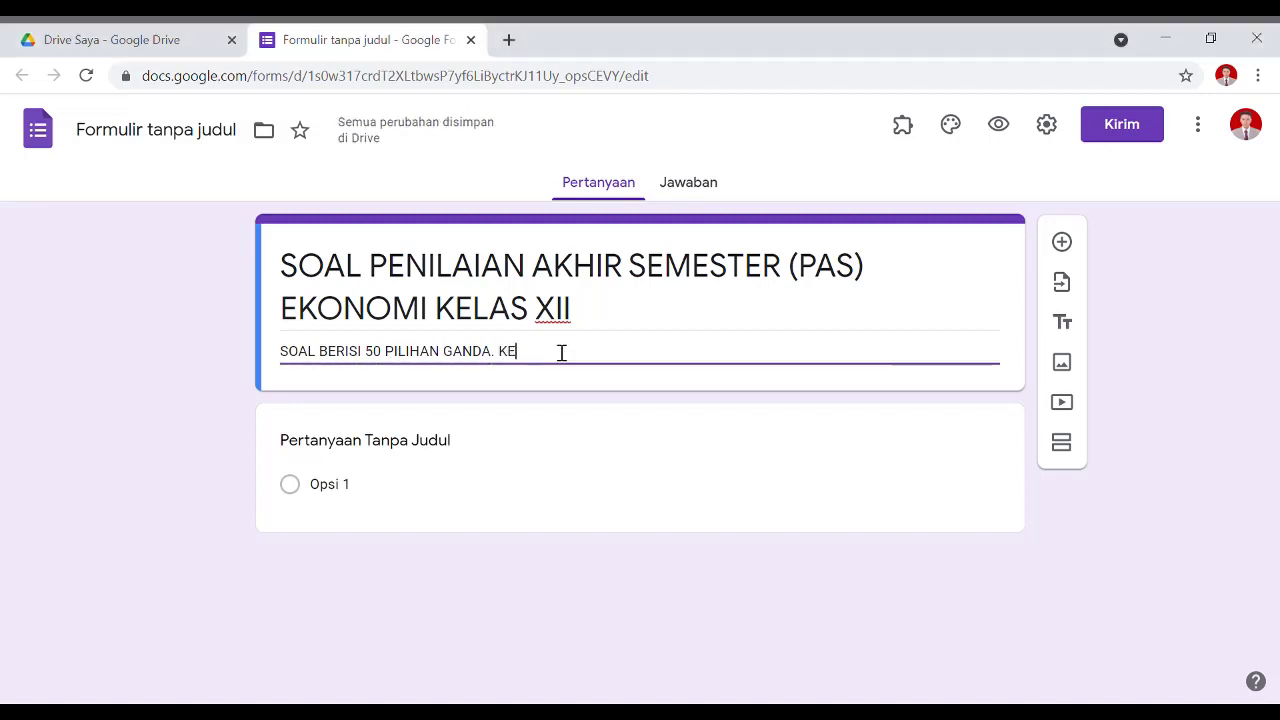
type("RJAKAN DENGAN BAI.")
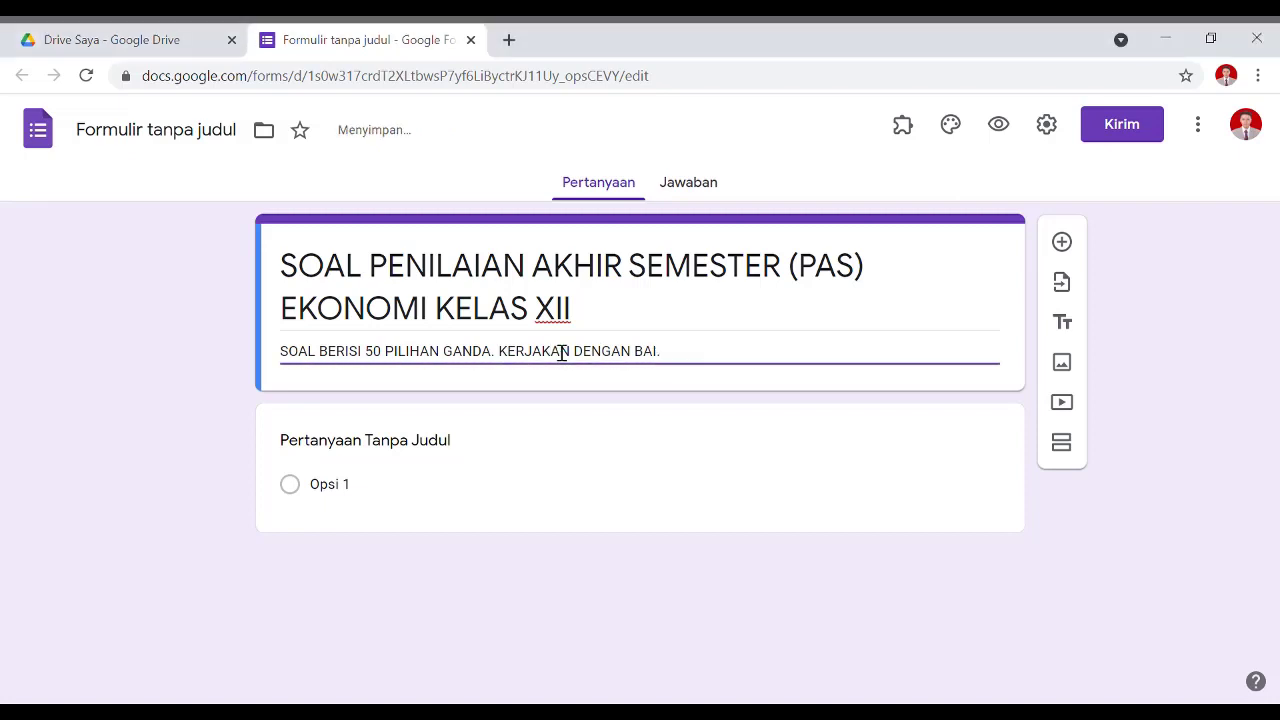
key("BackSpace")
type("K.")
key("alt+Tab")
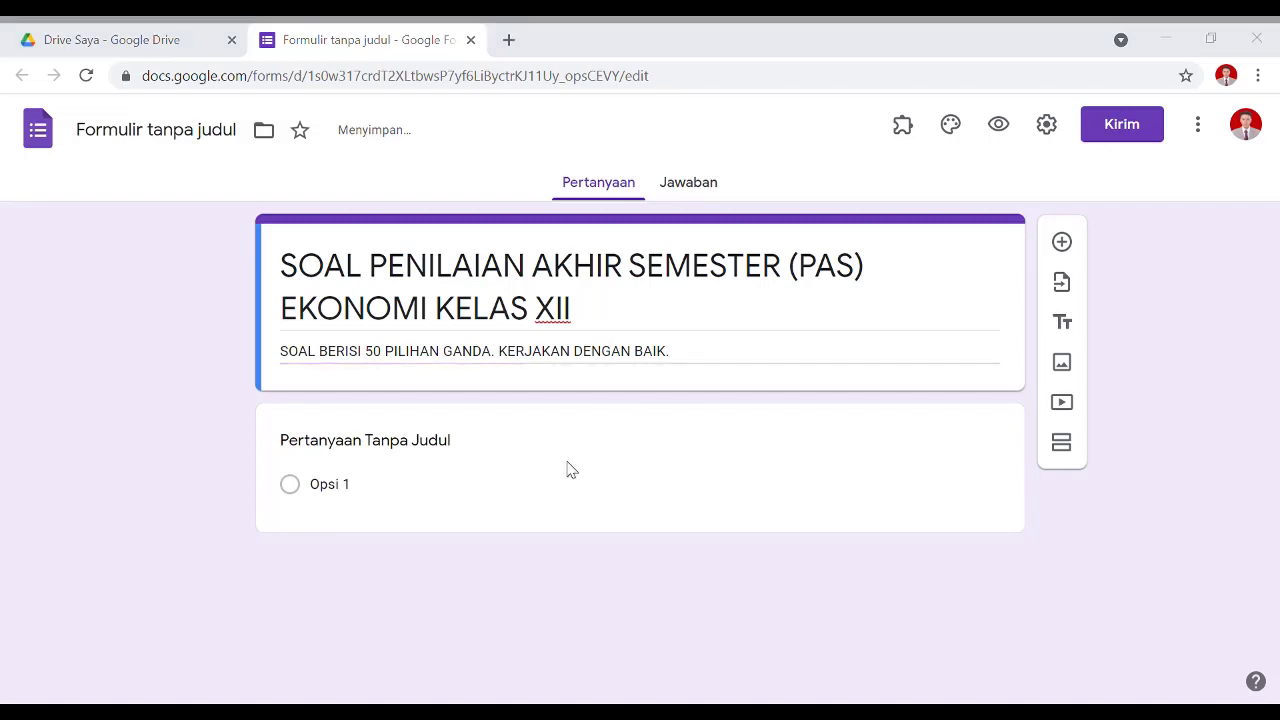
left_click(935, 214)
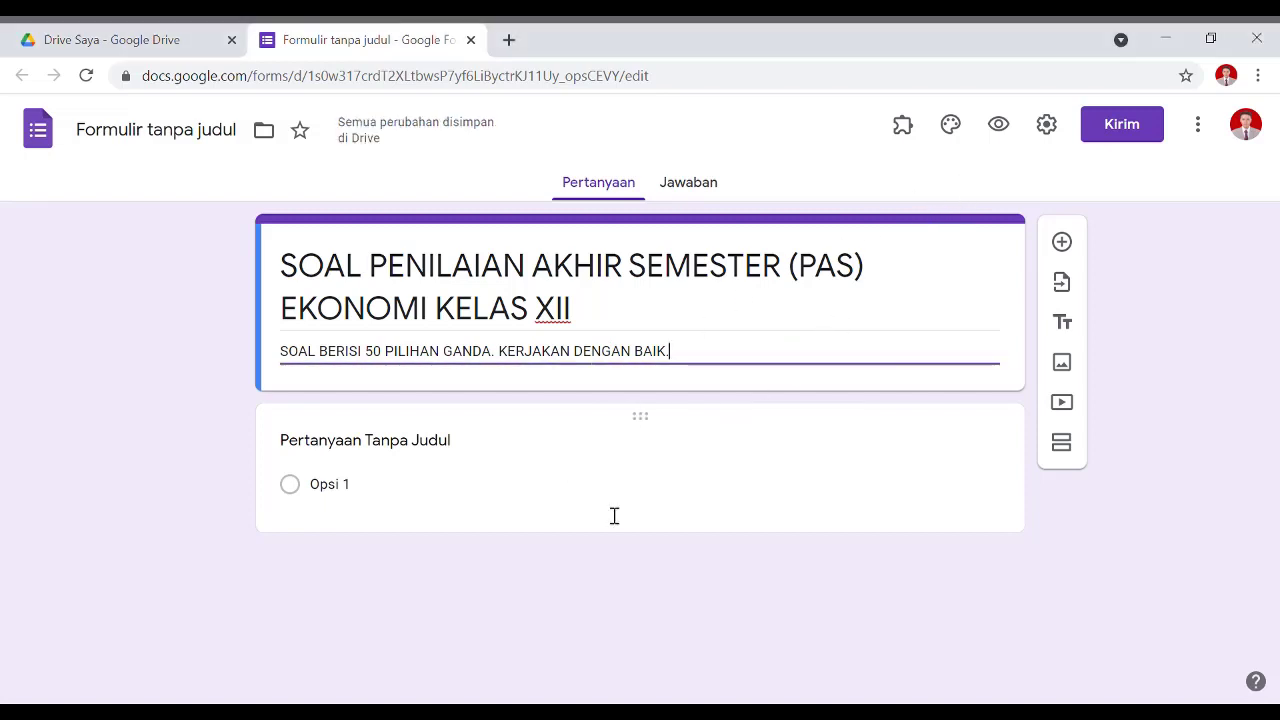
- Title the first question "NAMA LENGKAP SISWA" and make it required (Wajib diisi)
left_click(366, 454)
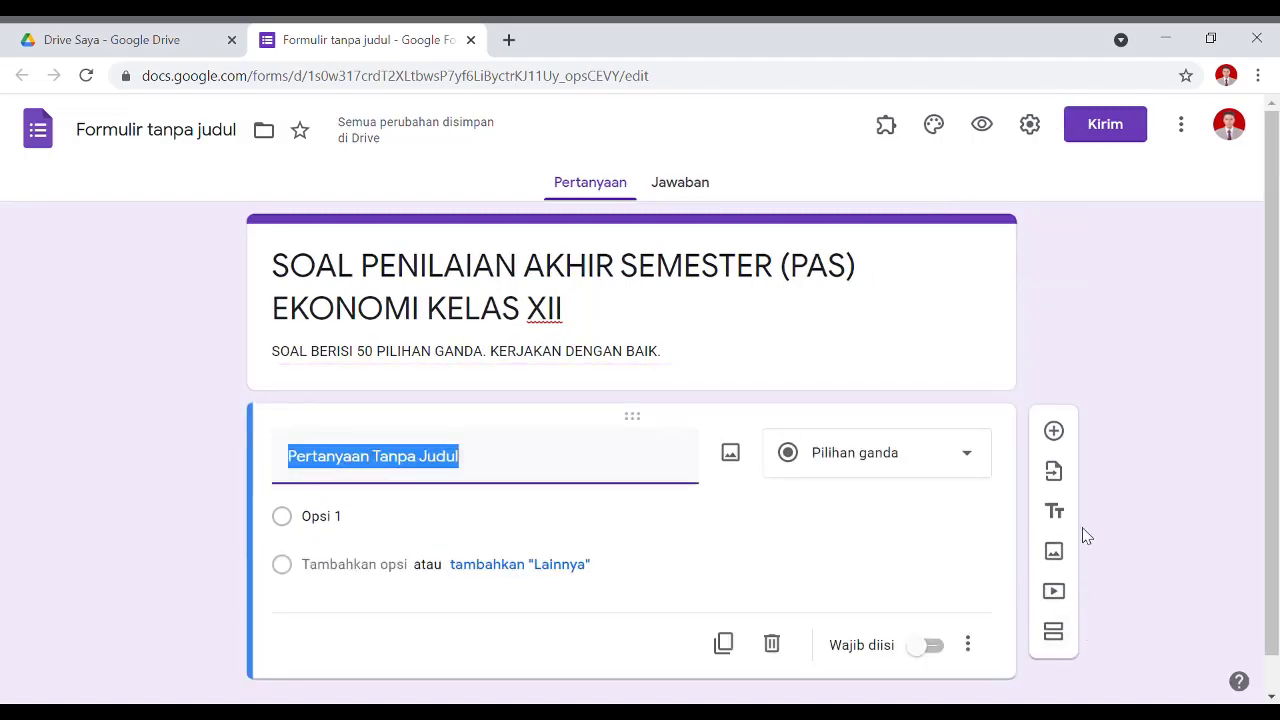
type("NAMA")
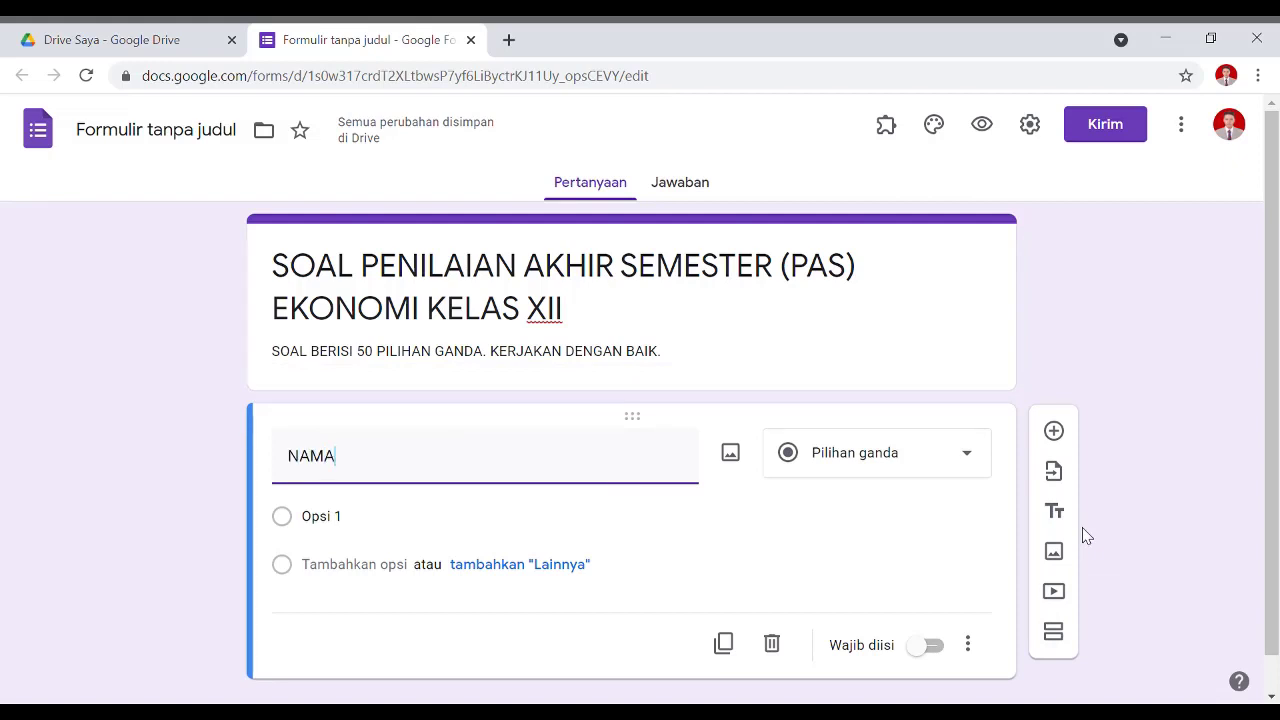
type(" LENGKAP")
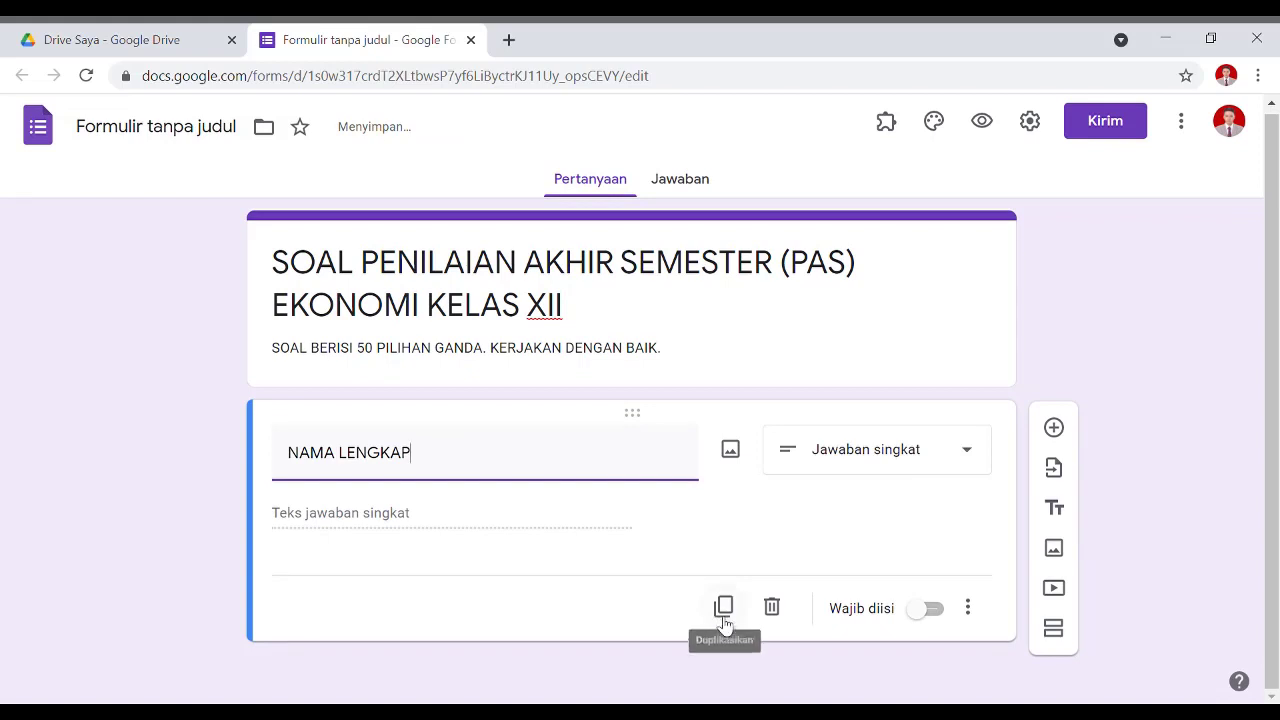
left_click(929, 609)
triple_click(509, 468)
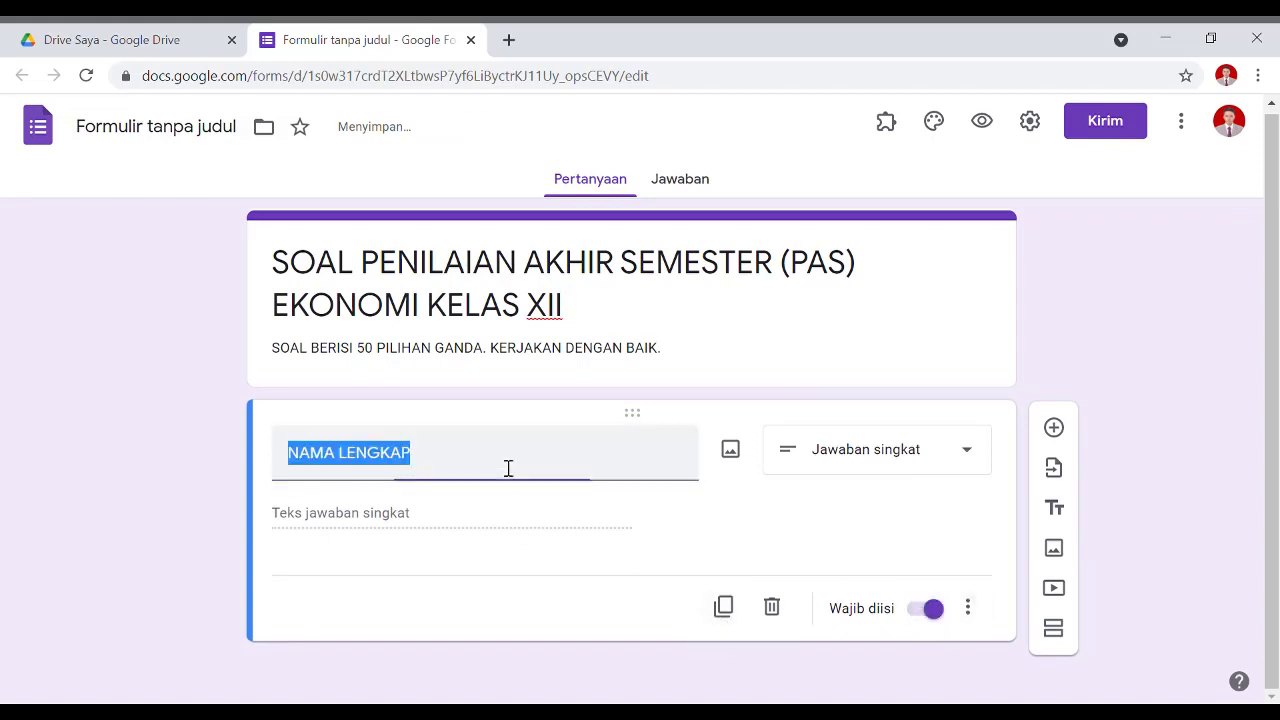
left_click(430, 466)
type("SISWA")
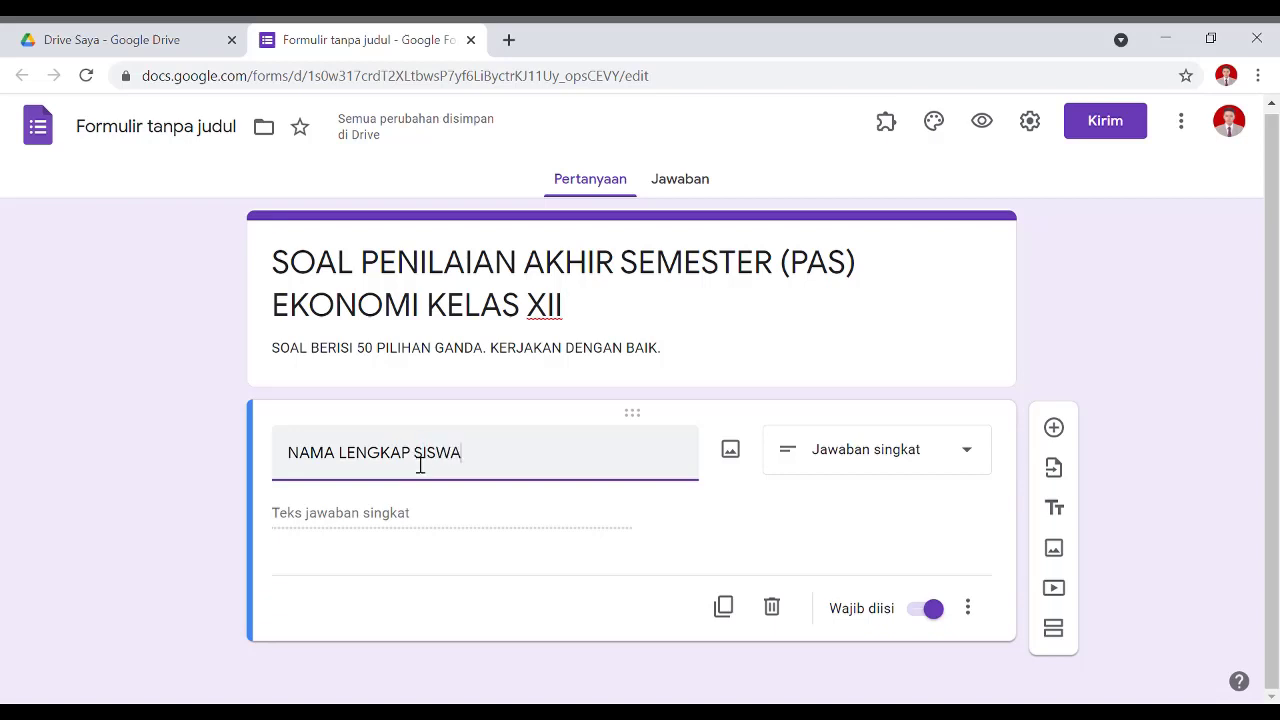
- Duplicate the name question, title the copy "KELAS" and set its answer type to Drop-down
left_click(723, 610)
type("KELAS")
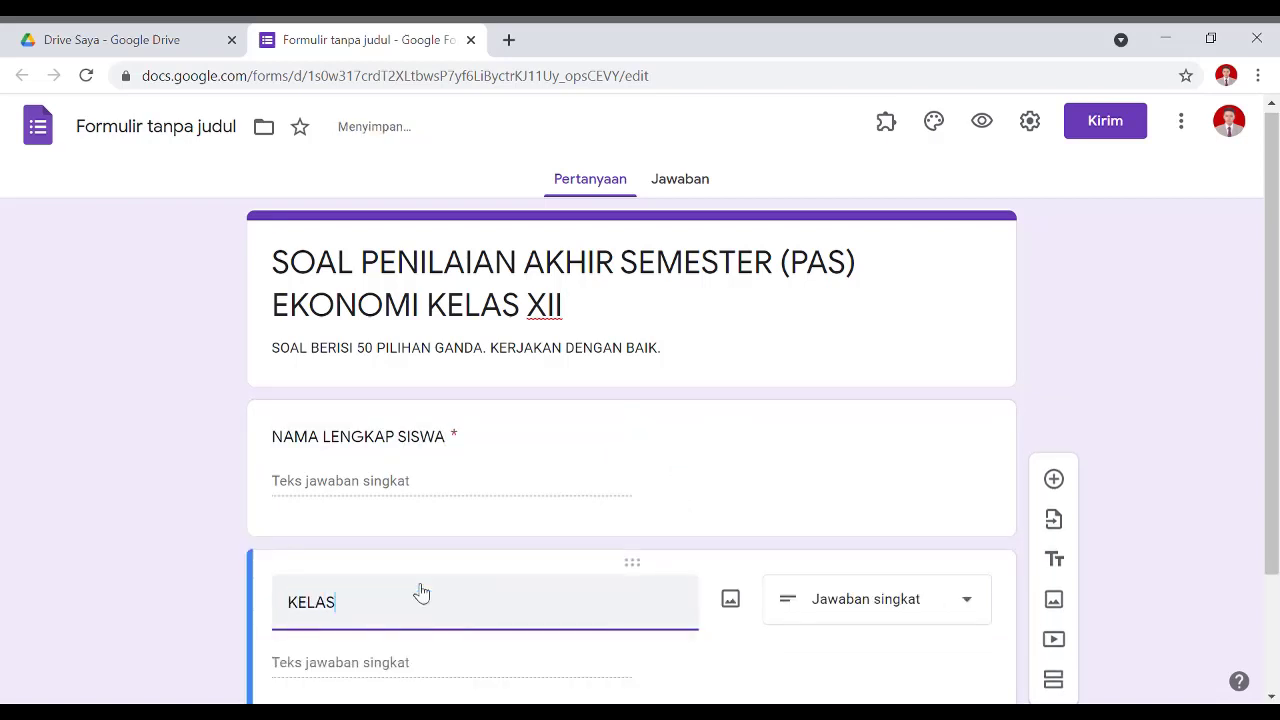
scroll(475, 530, "down", 2)
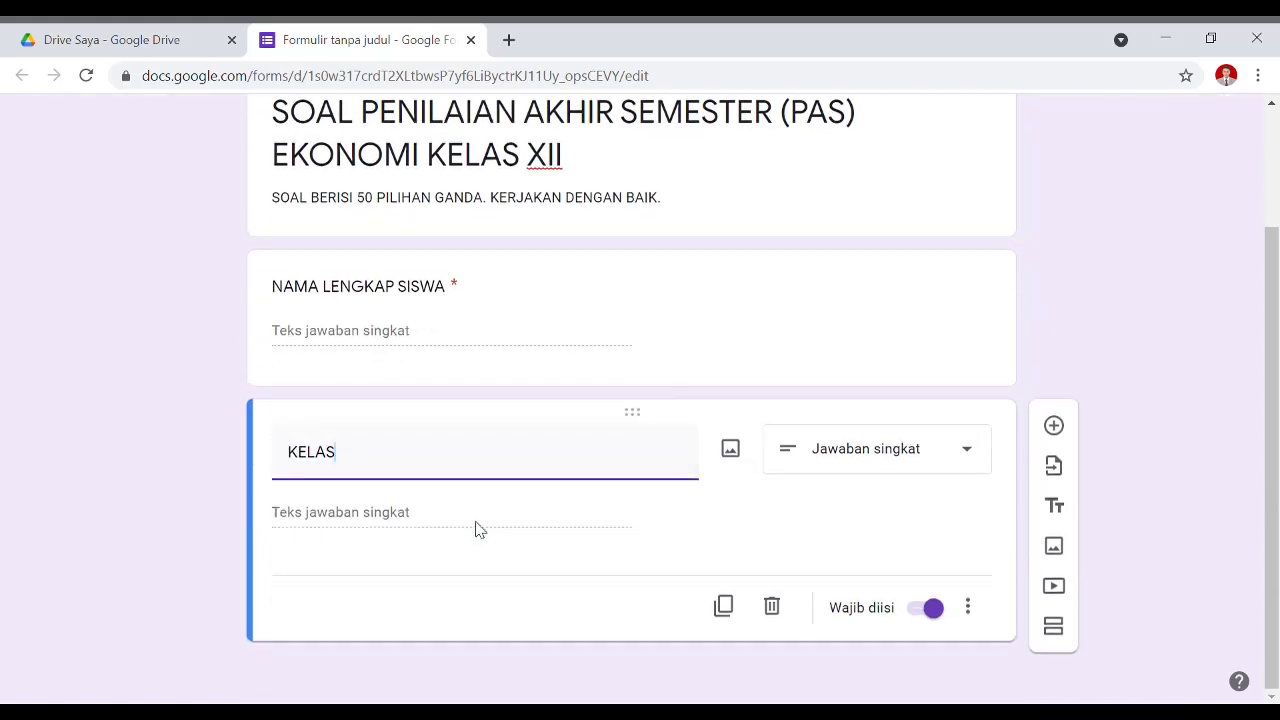
left_click(904, 449)
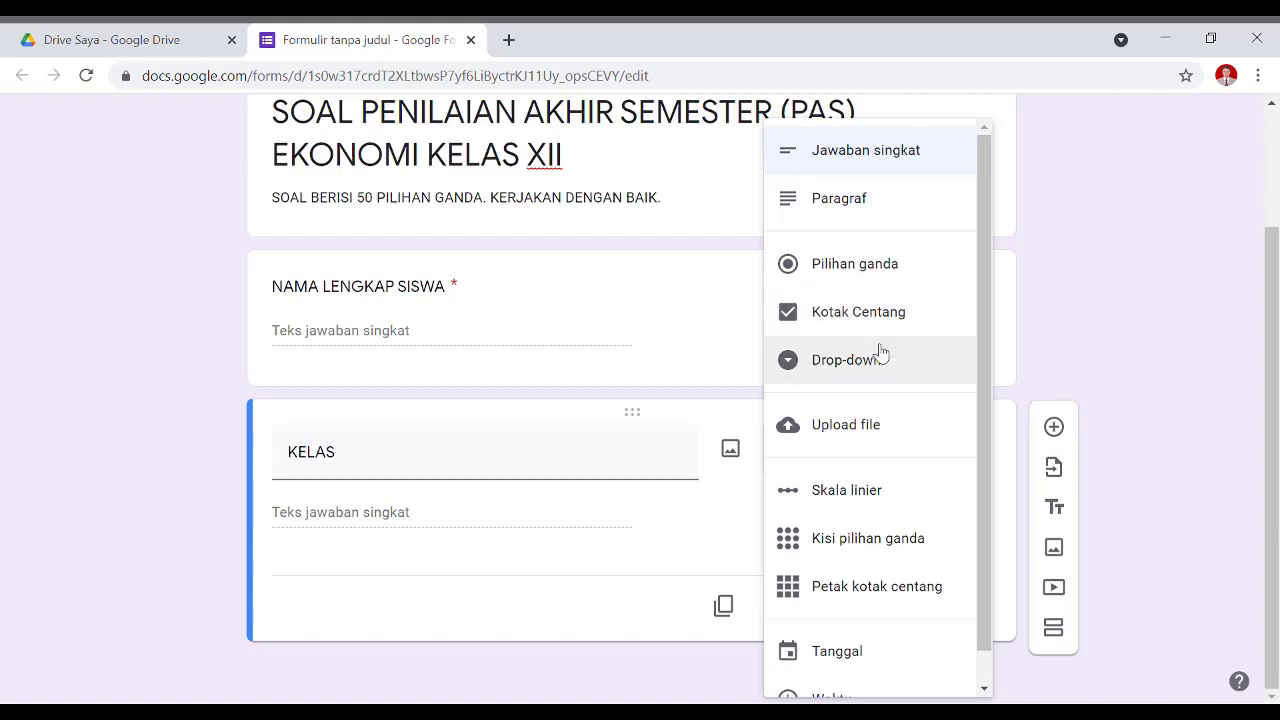
left_click(894, 309)
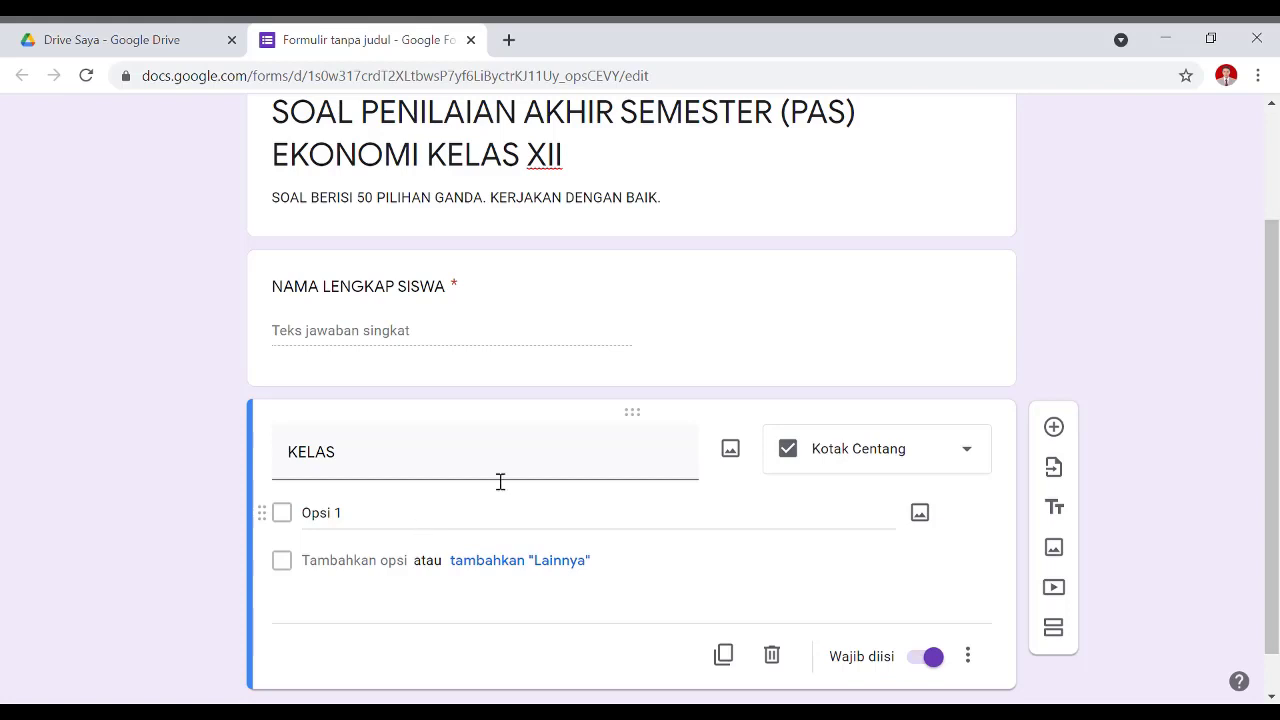
left_click(862, 455)
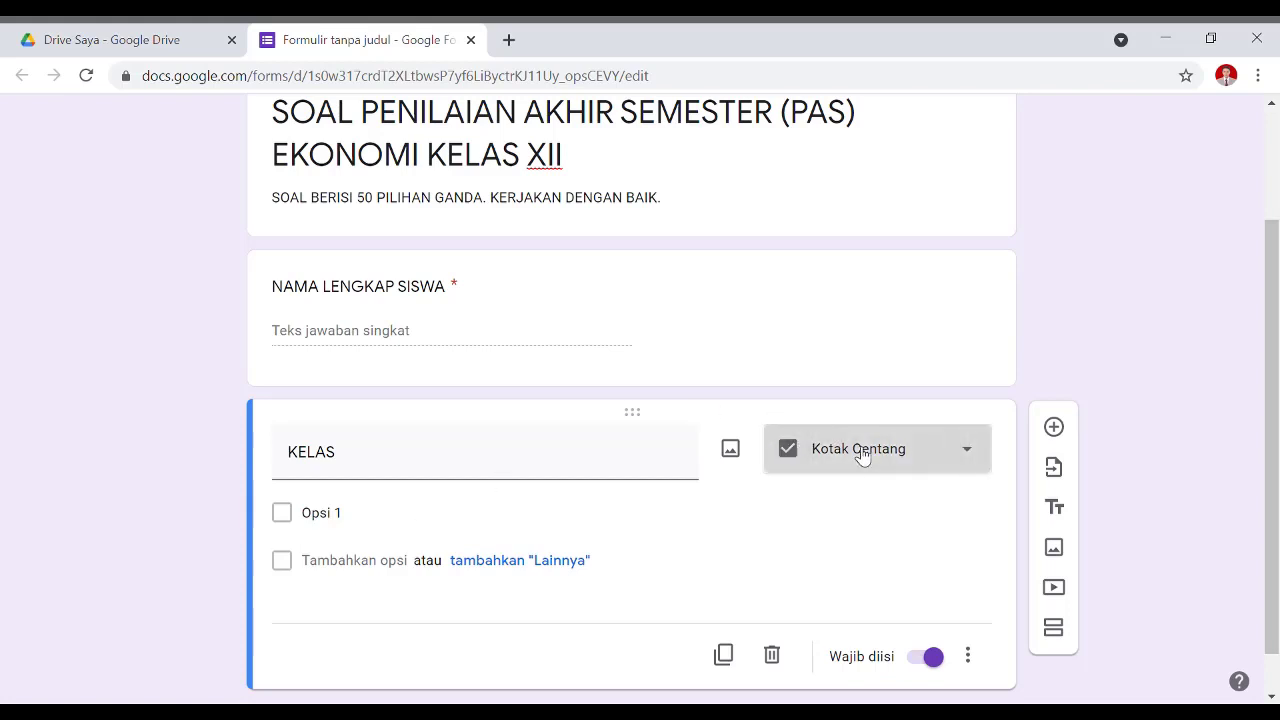
left_click(878, 363)
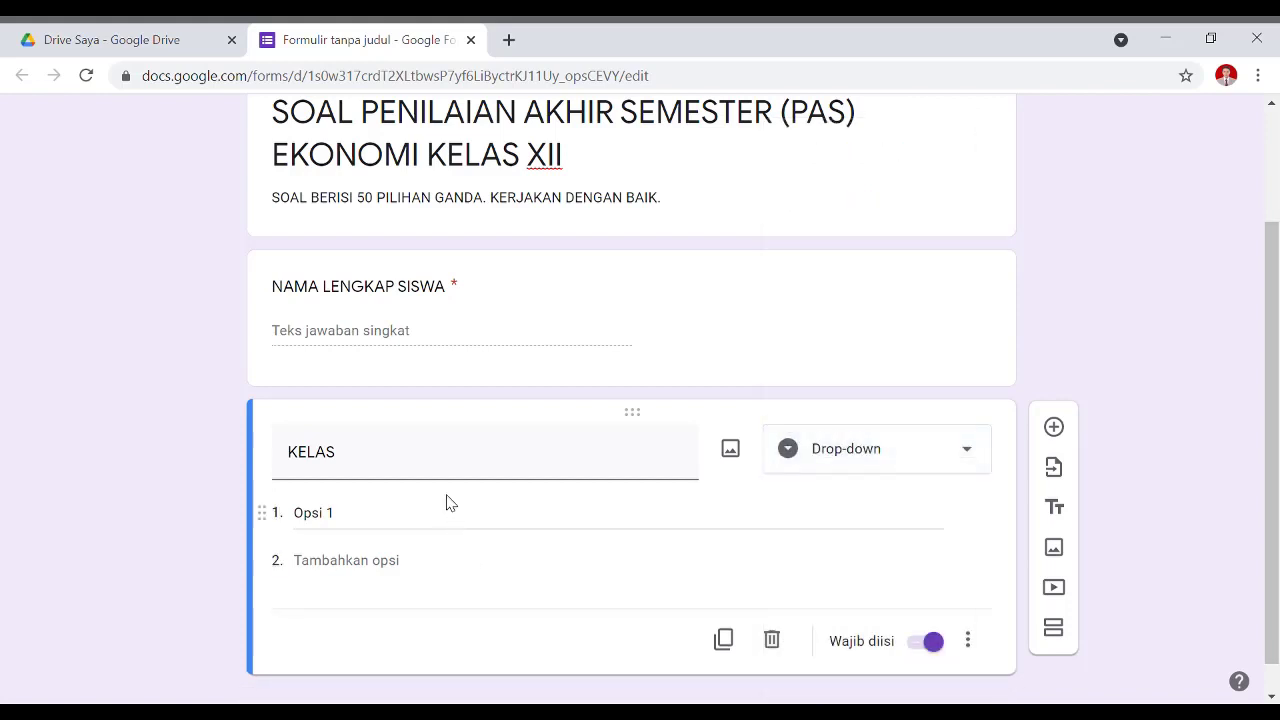
- Fill the KELAS drop-down with three options: "XII OTKP 1", "XII OTKP 2" and "XII OTKP 3"
left_click(472, 520)
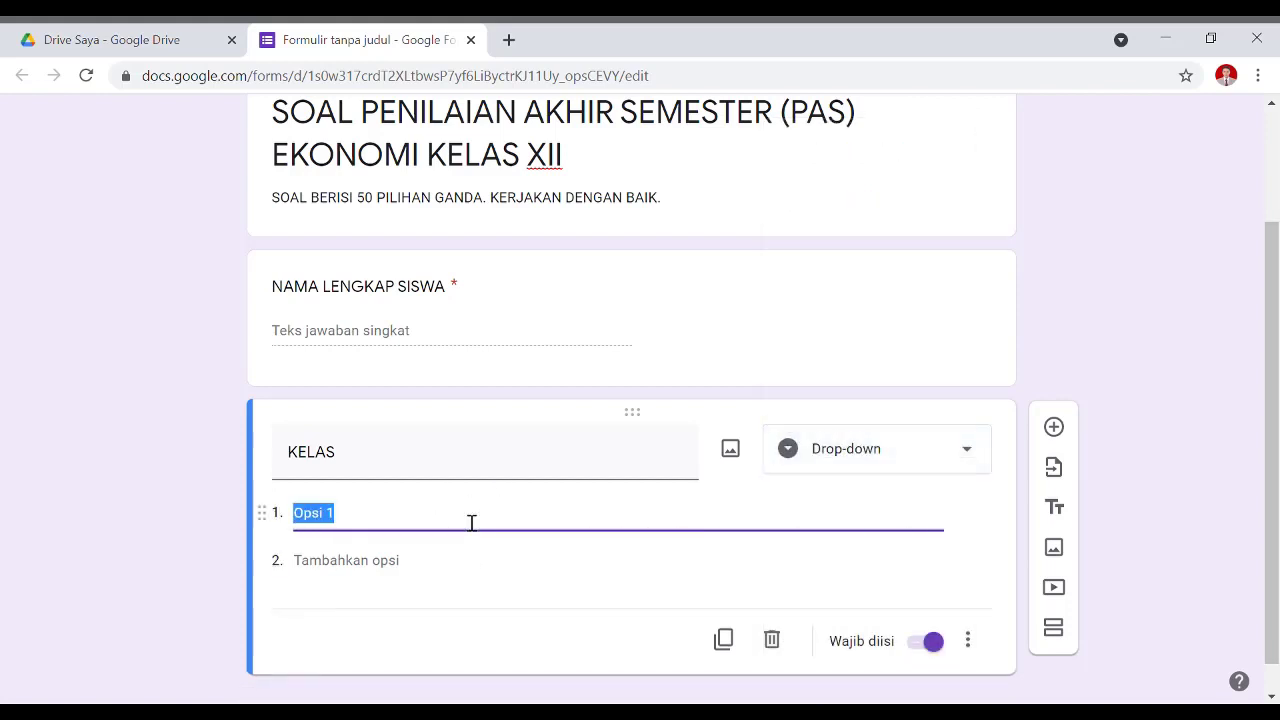
type("XI")
key("BackSpace")
type("II PT")
key("BackSpace")
key("BackSpace")
type("OTKP 1")
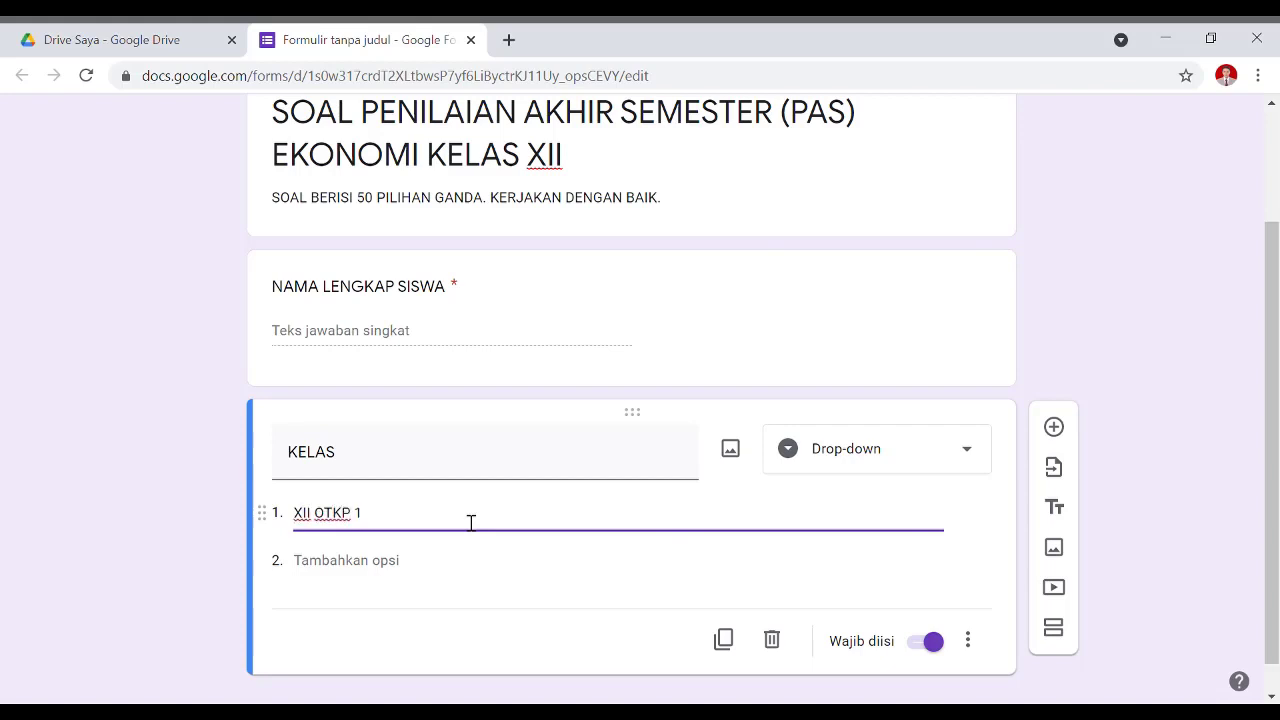
key("Return")
type("X")
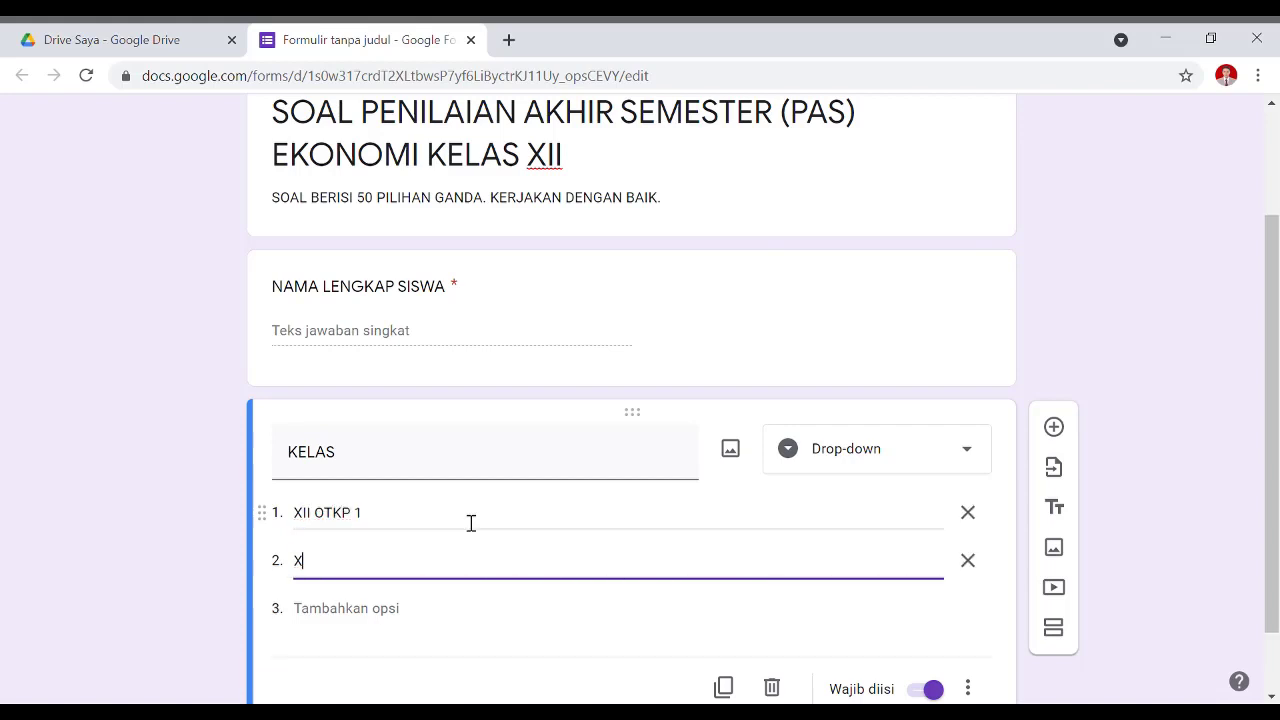
type("II OTKP 2")
key("Return")
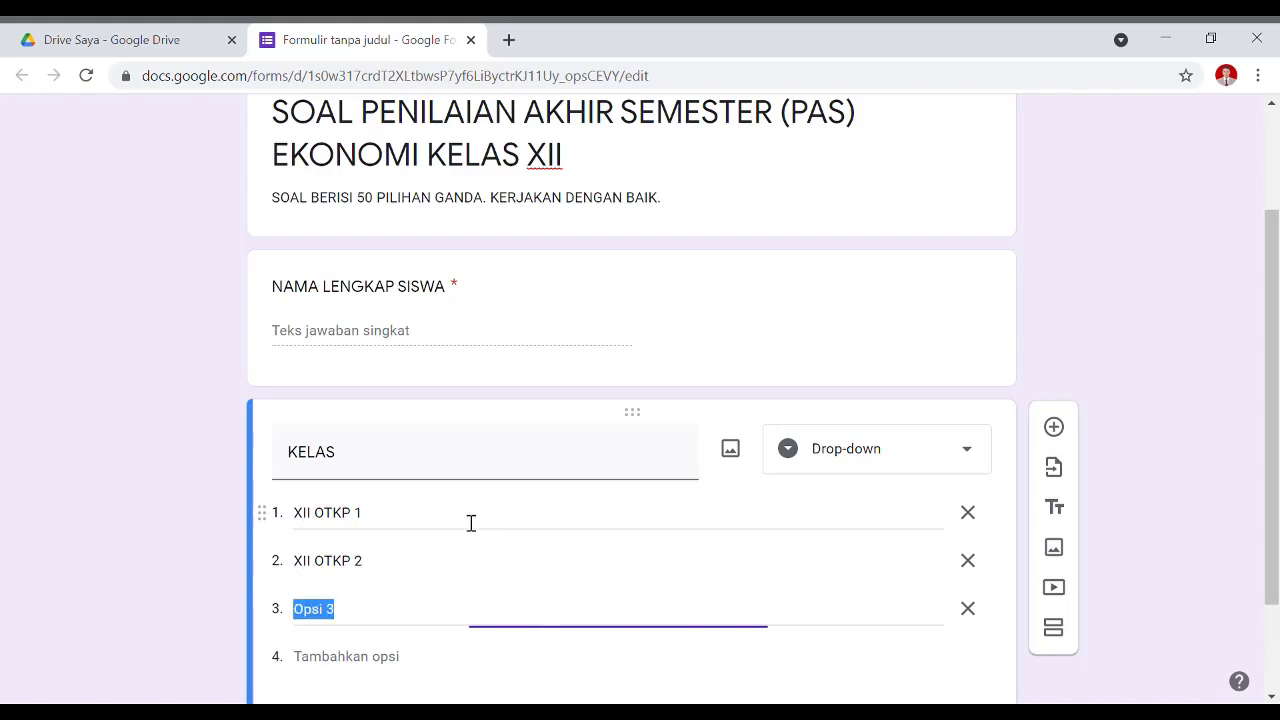
type("XII OTKP 3")
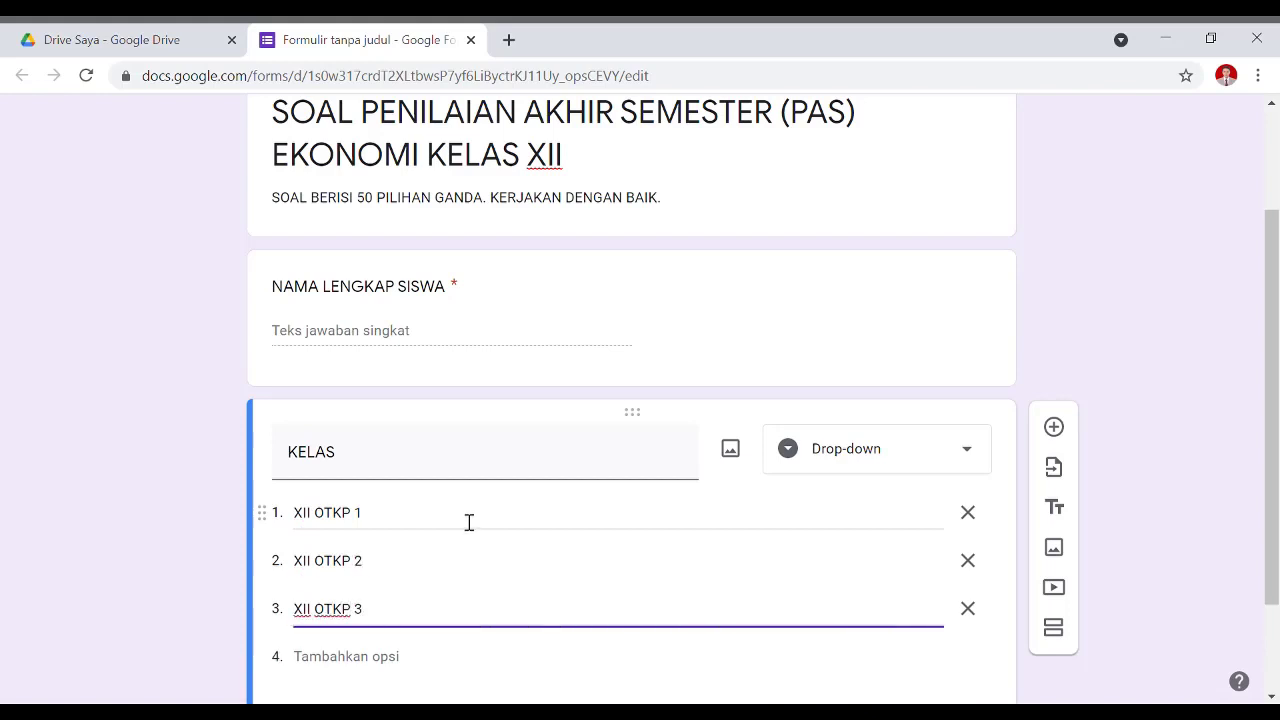
- Duplicate the KELAS question directly below the original and reselect the original question
scroll(518, 393, "down", 2)
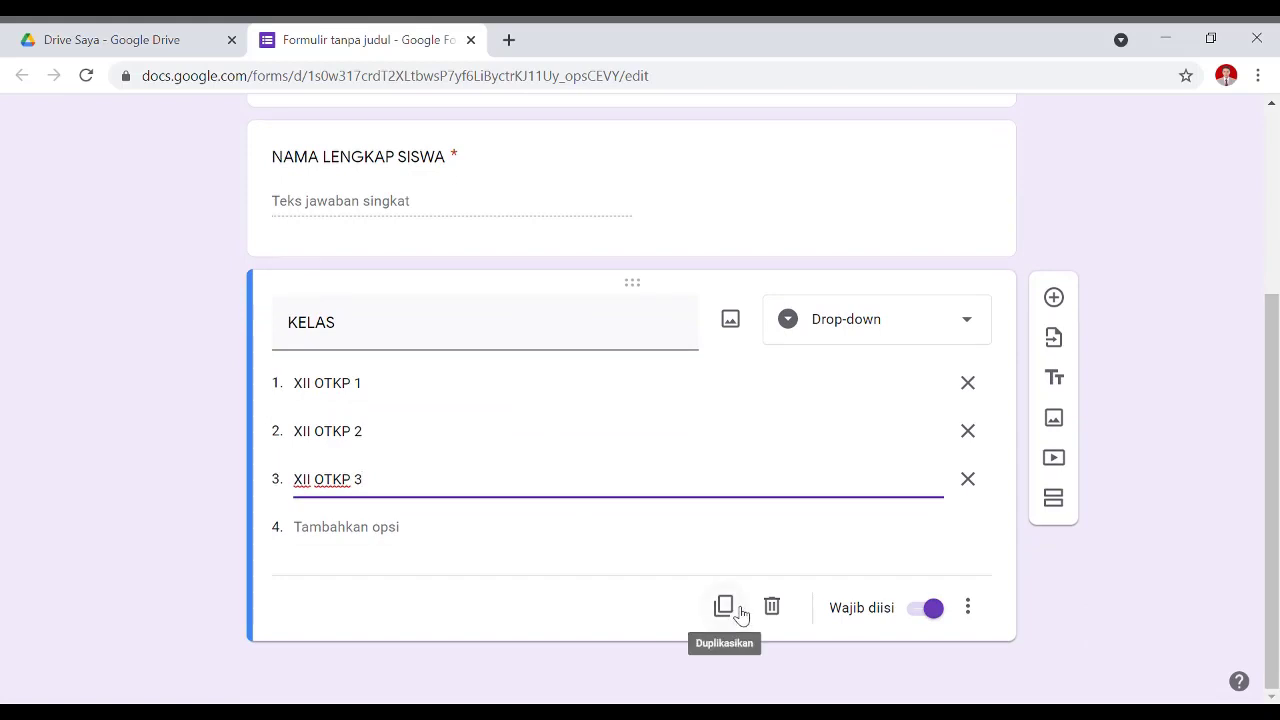
scroll(547, 390, "up", 3)
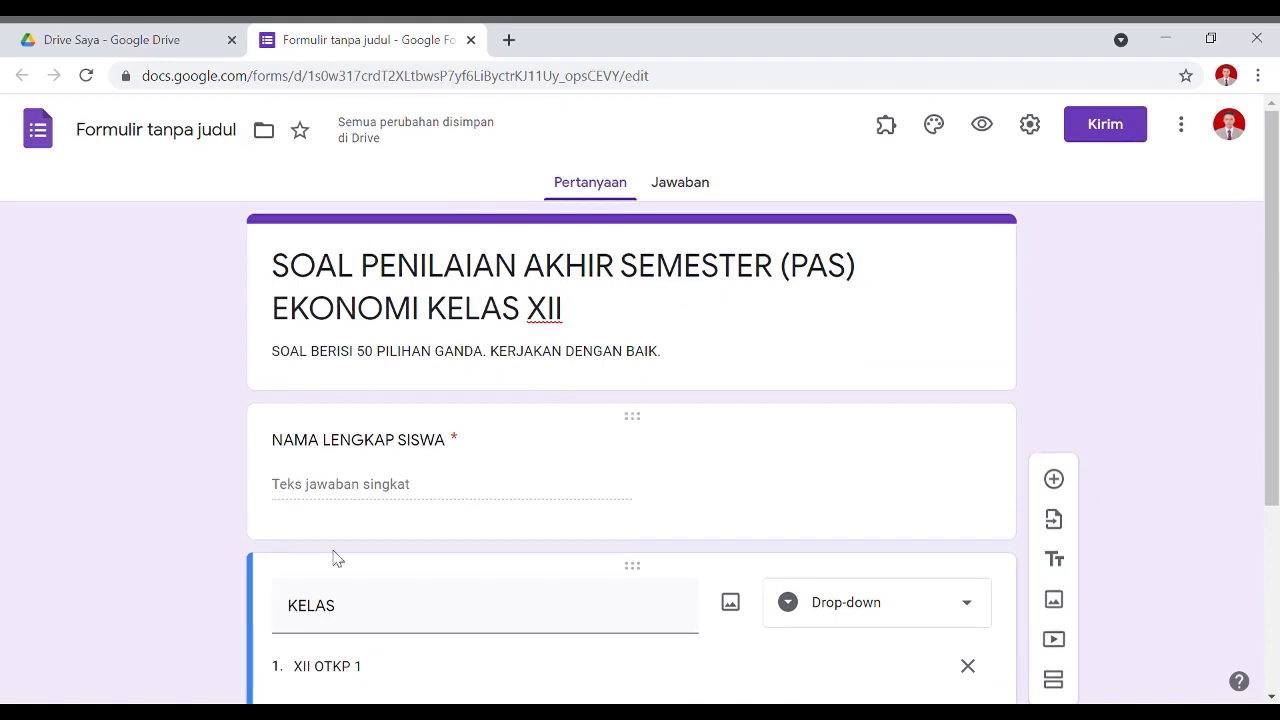
scroll(480, 468, "down", 2)
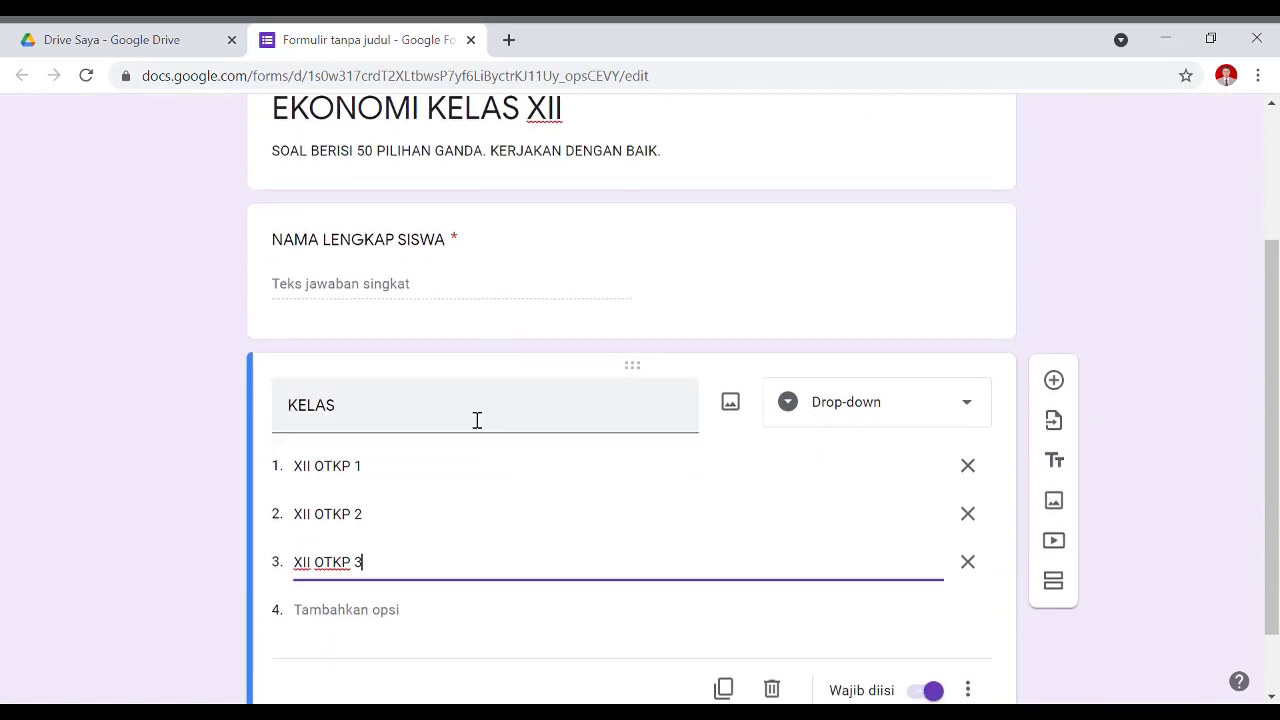
scroll(474, 420, "down", 1)
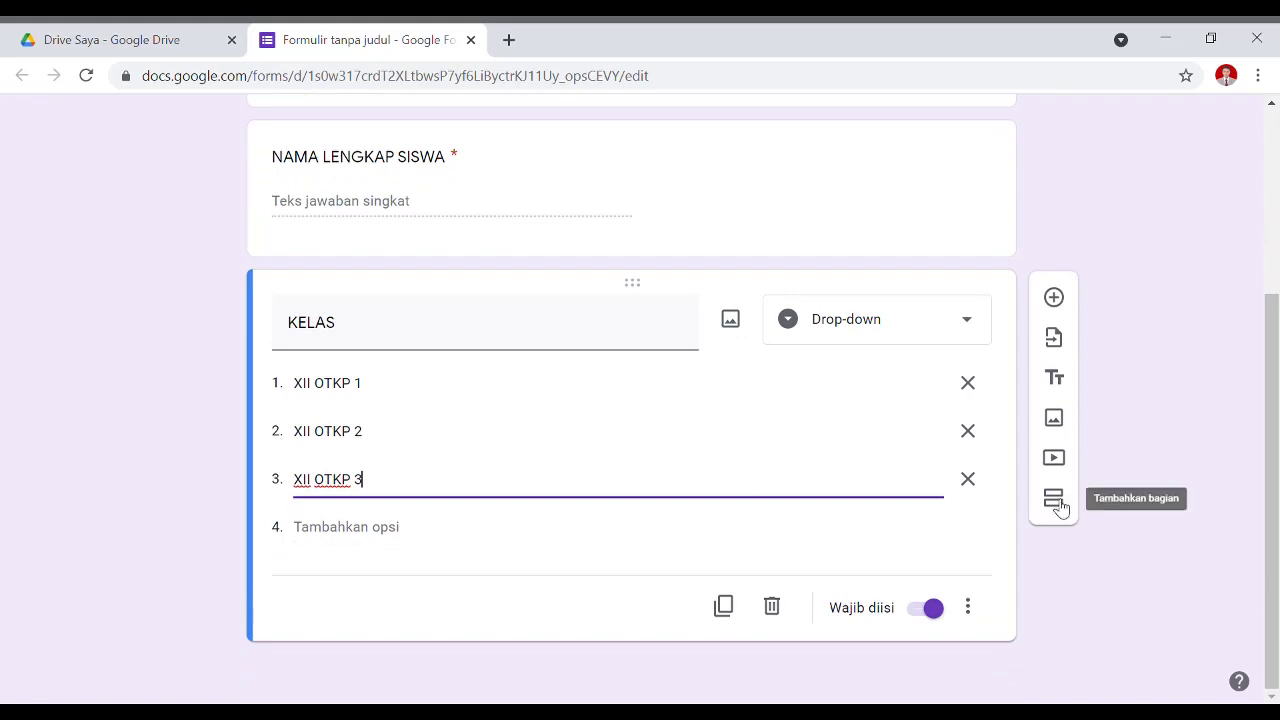
left_click(728, 615)
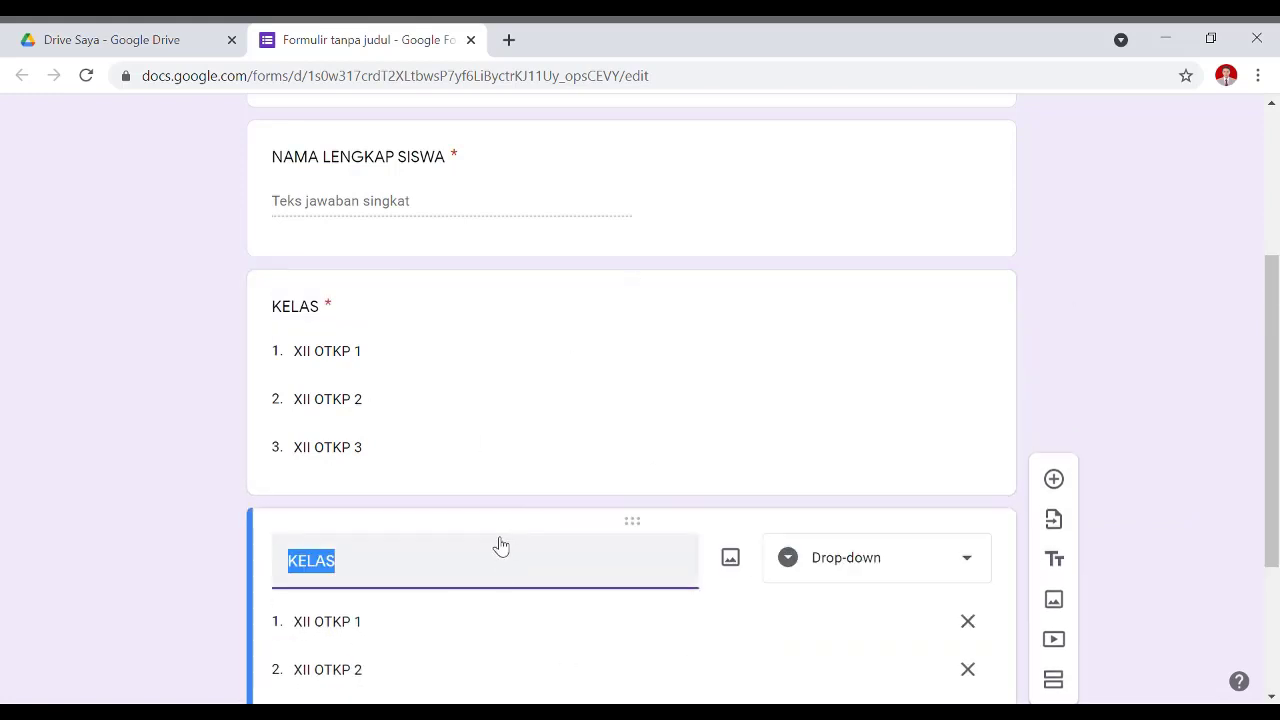
left_click(643, 452)
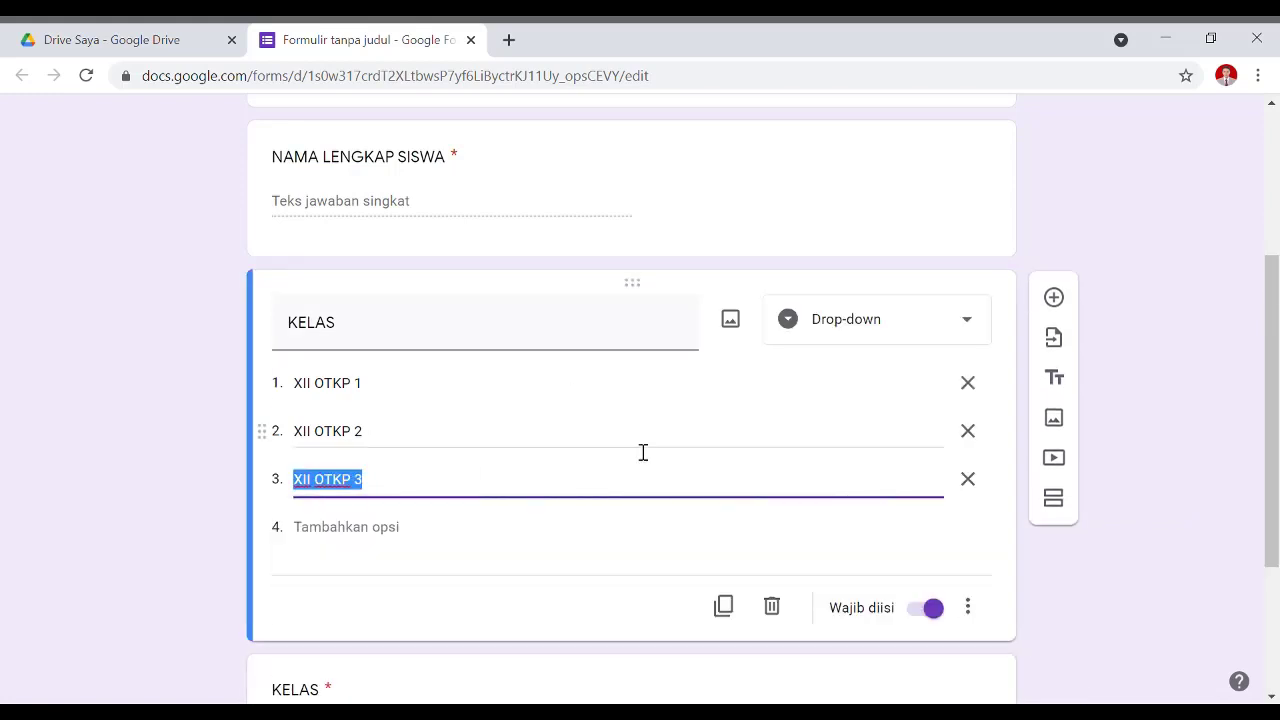
scroll(631, 454, "down", 2)
left_click(590, 527)
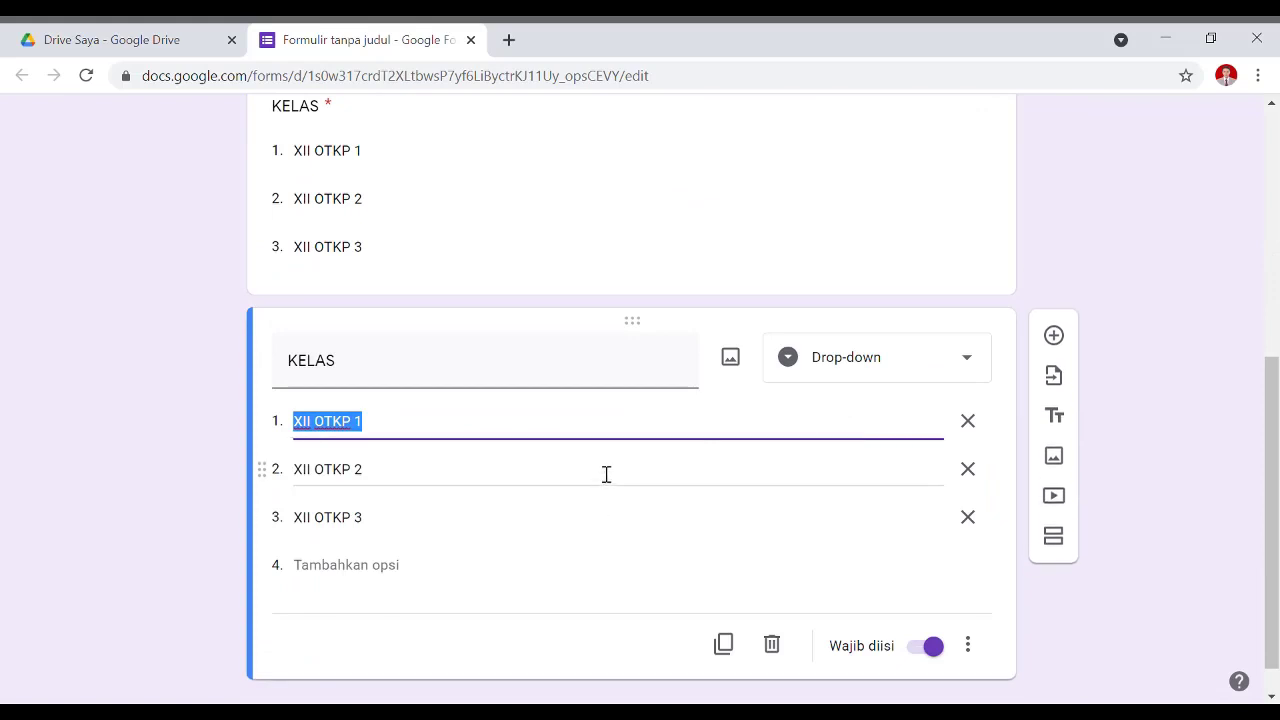
scroll(606, 474, "up", 1)
left_click(627, 332)
scroll(630, 332, "up", 2)
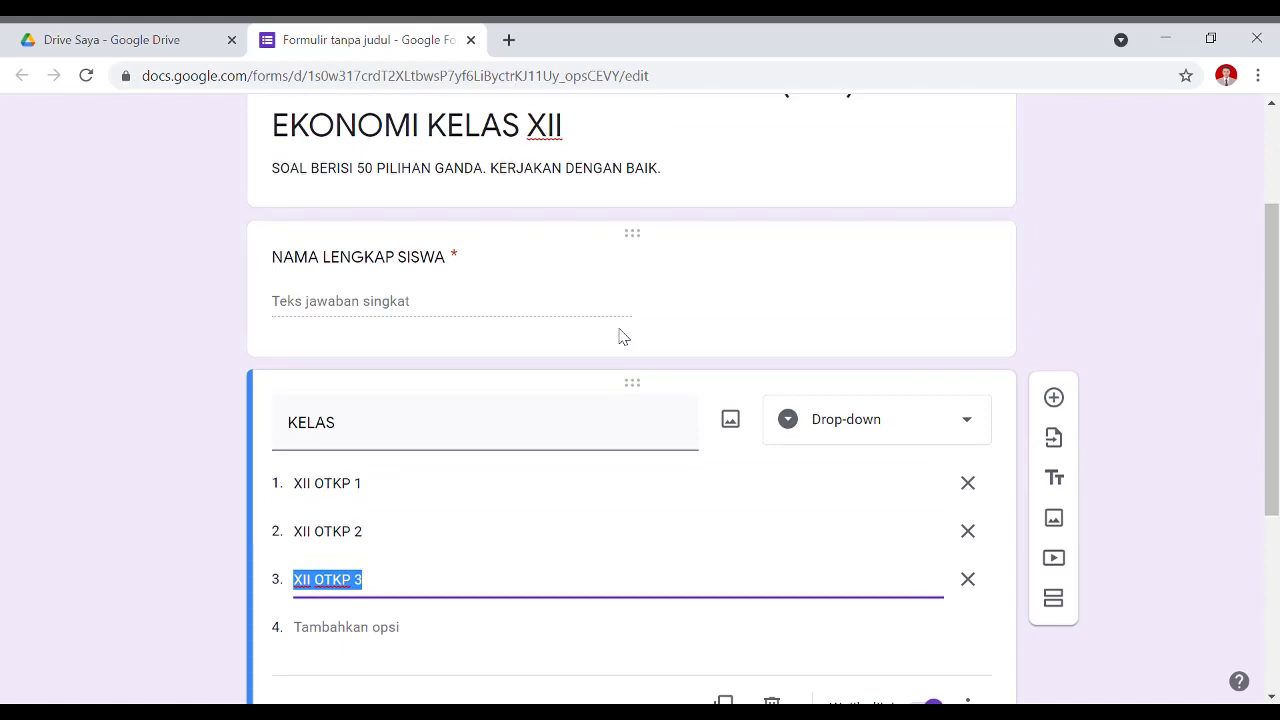
scroll(618, 340, "down", 3)
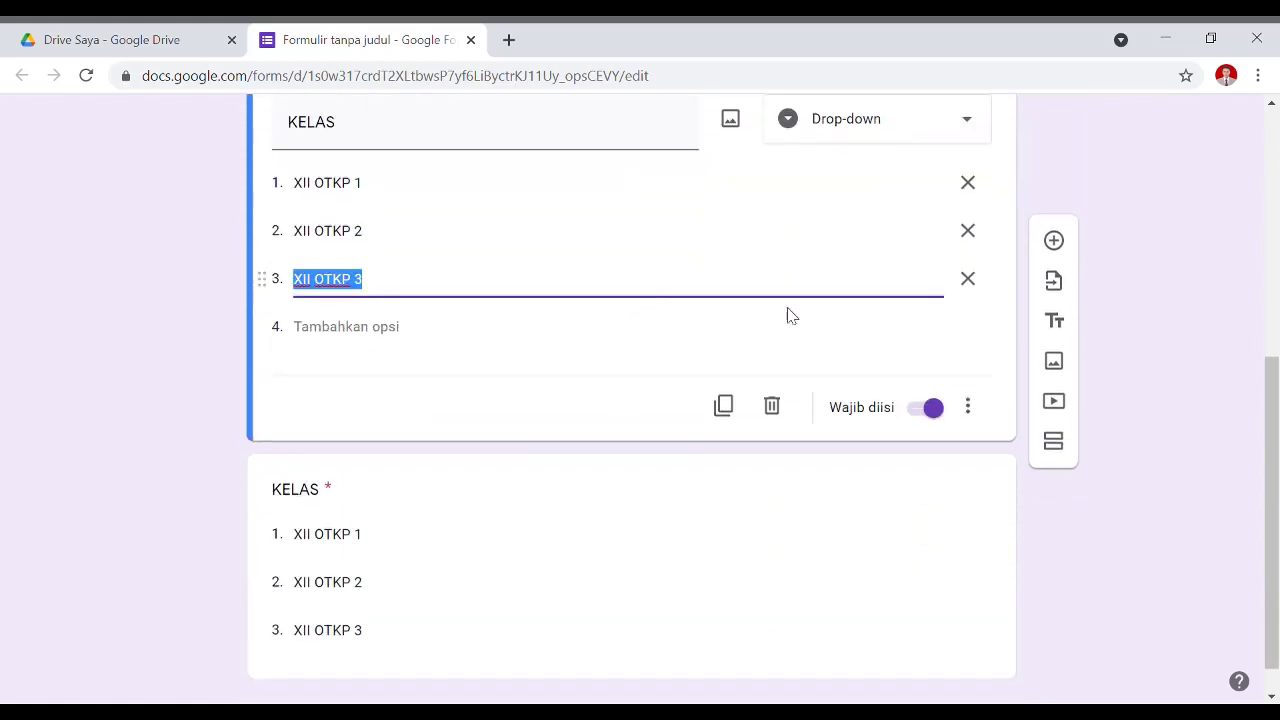
- Insert a new section between the original KELAS question and its duplicate, and review the resulting form layout
left_click(1053, 441)
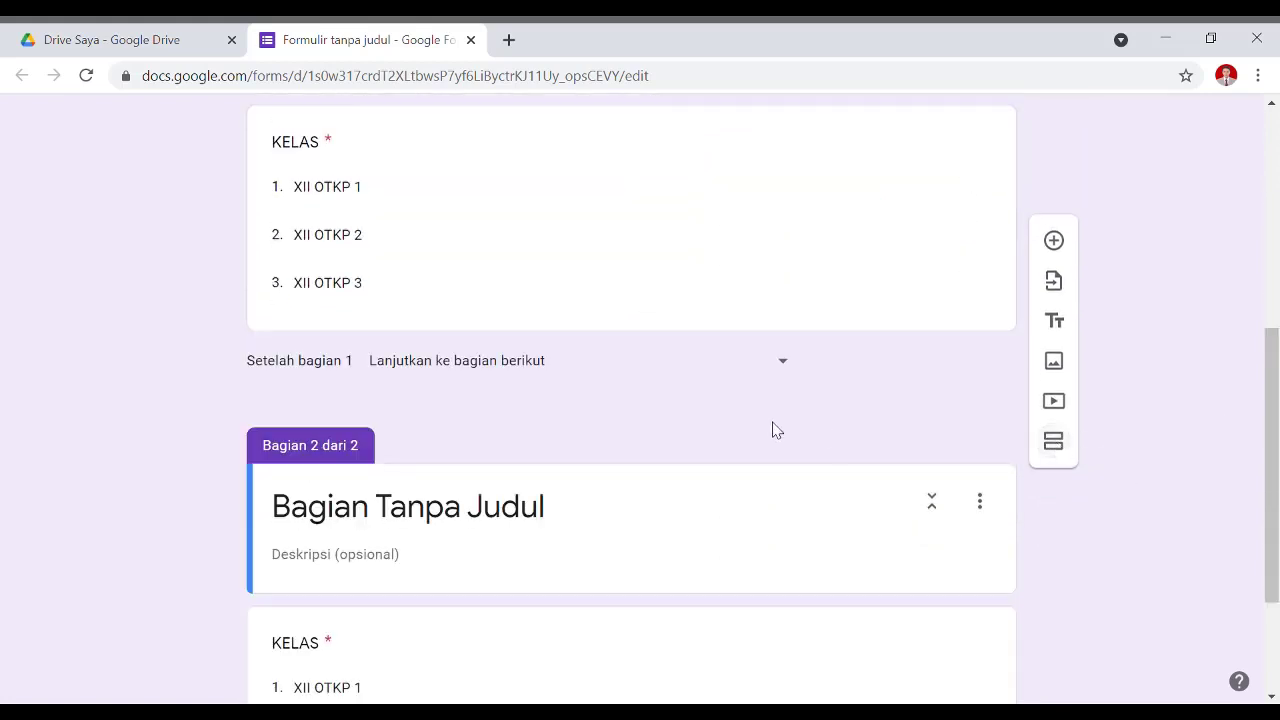
scroll(580, 402, "down", 2)
scroll(420, 350, "up", 1)
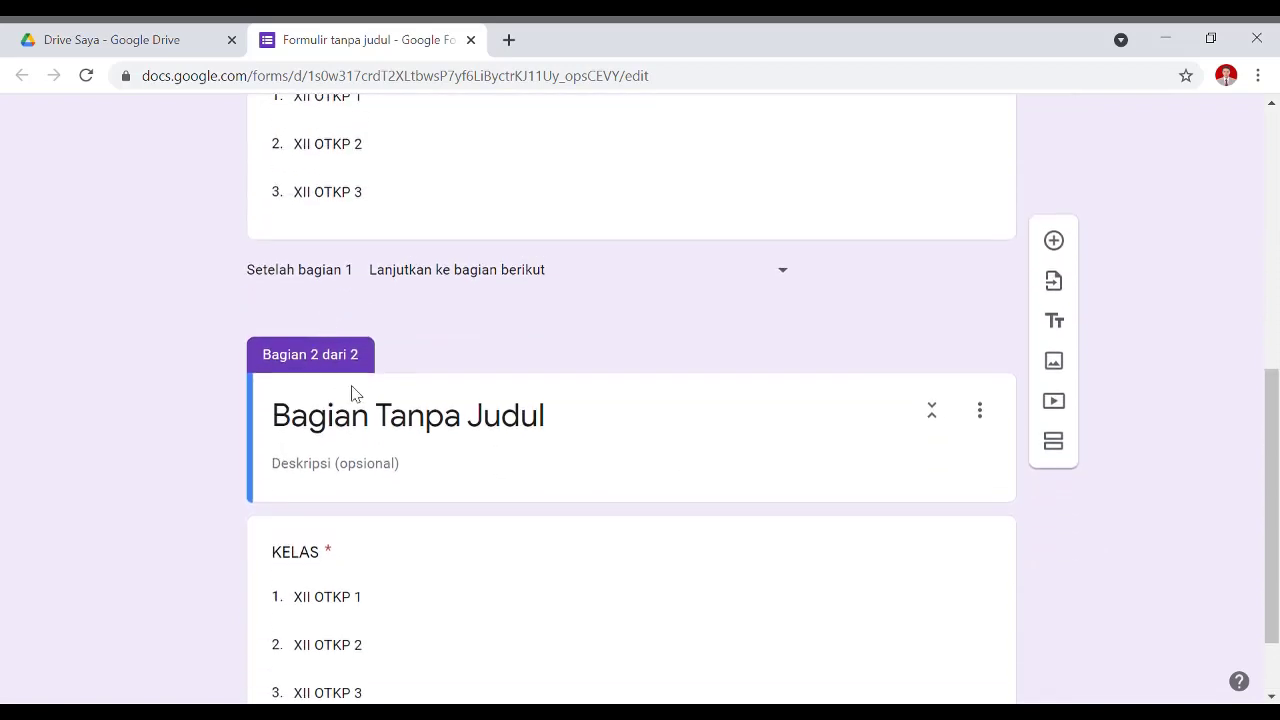
scroll(337, 389, "up", 6)
scroll(323, 363, "down", 2)
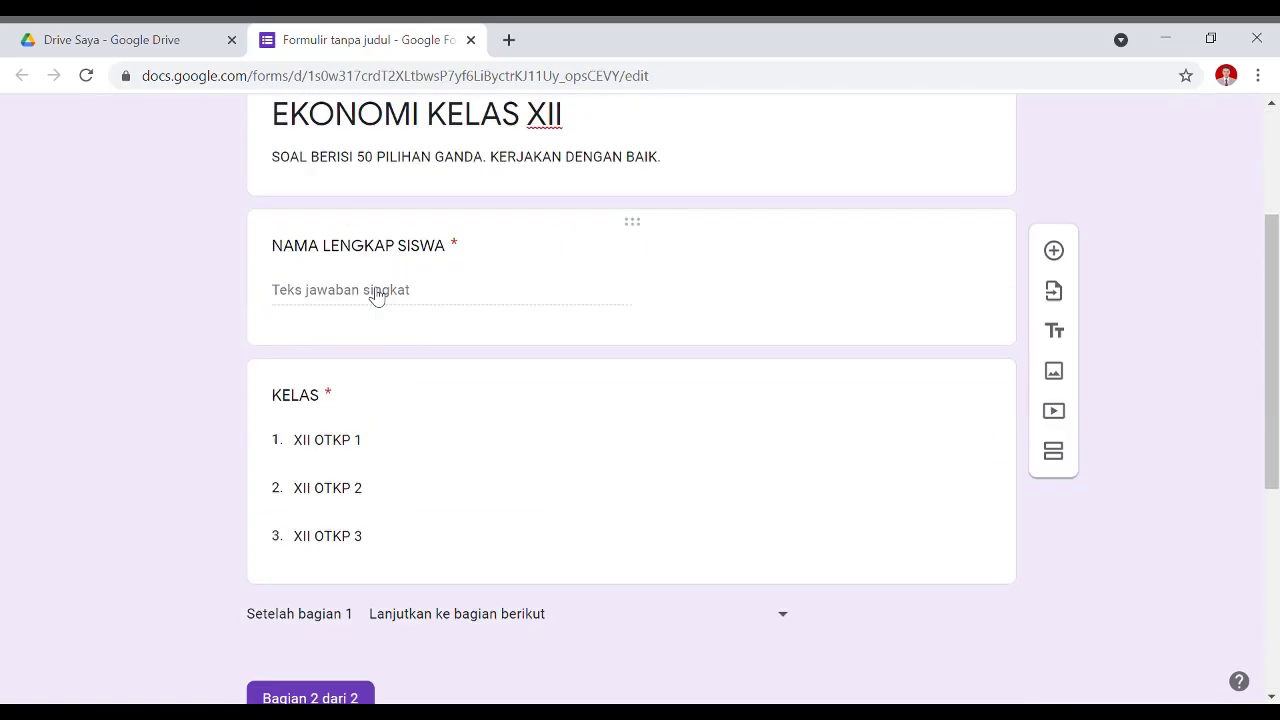
scroll(337, 360, "down", 4)
scroll(474, 343, "up", 2)
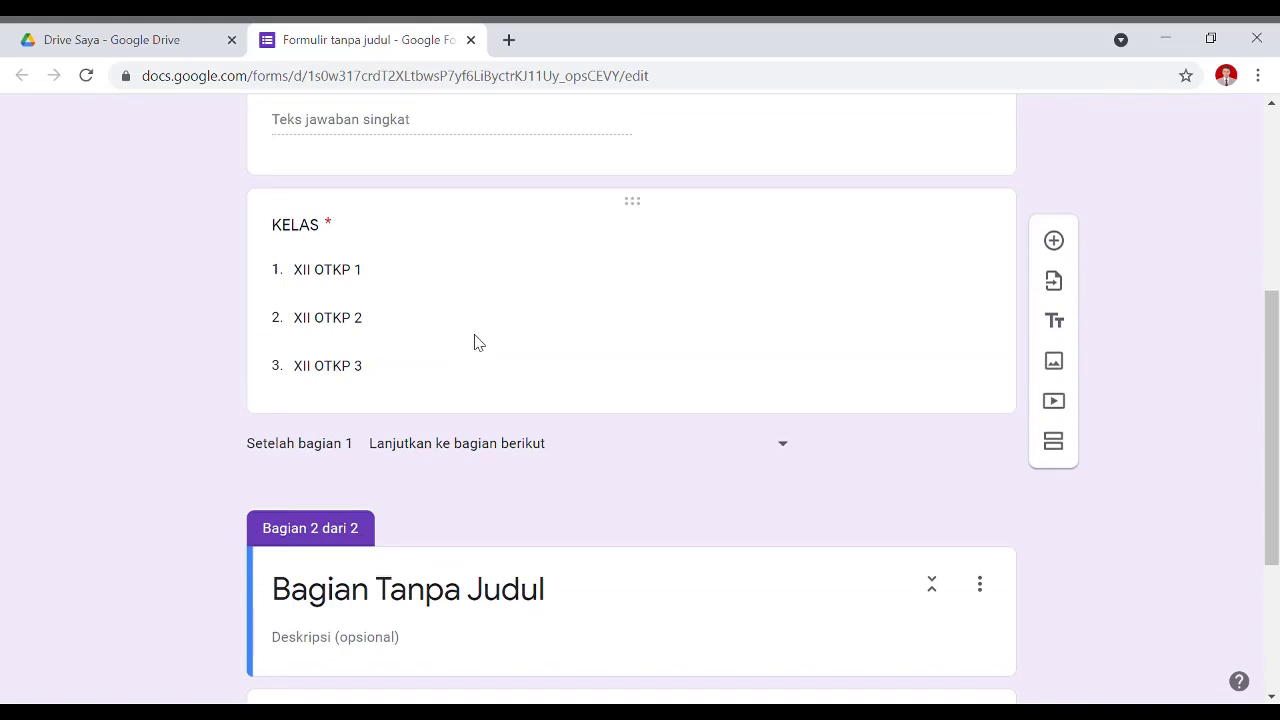
scroll(937, 457, "up", 1)
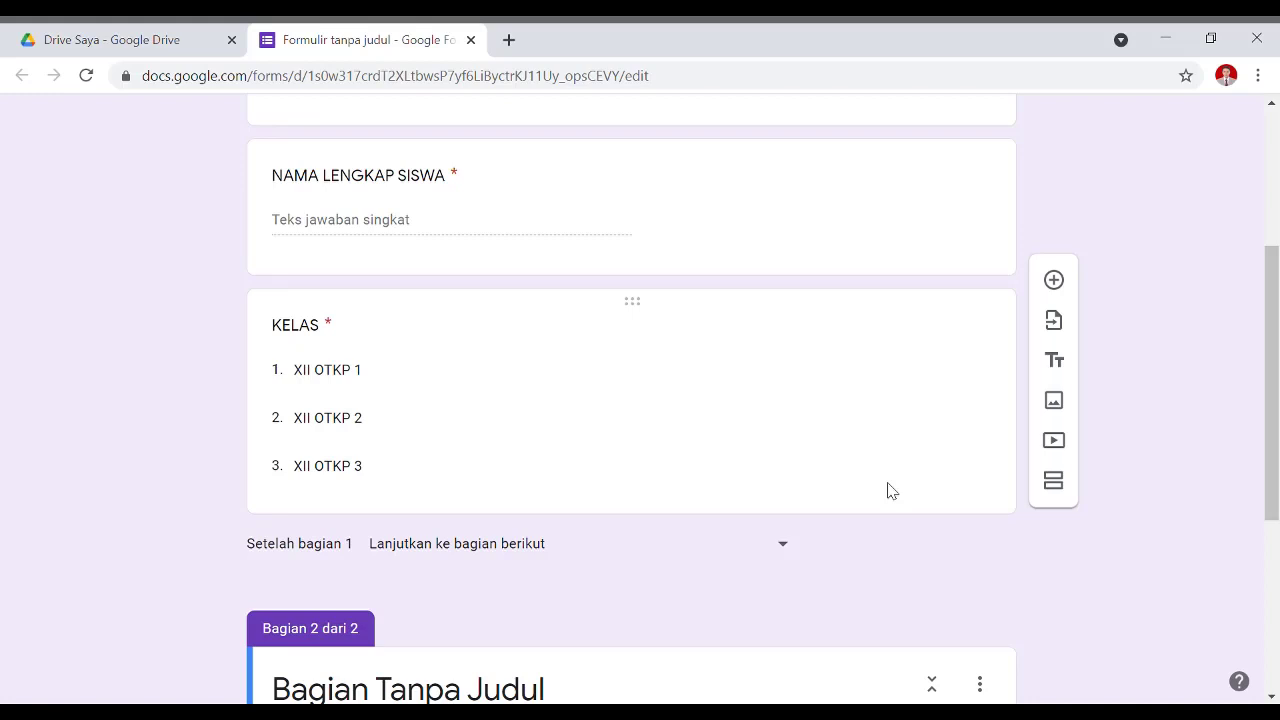
scroll(789, 477, "down", 3)
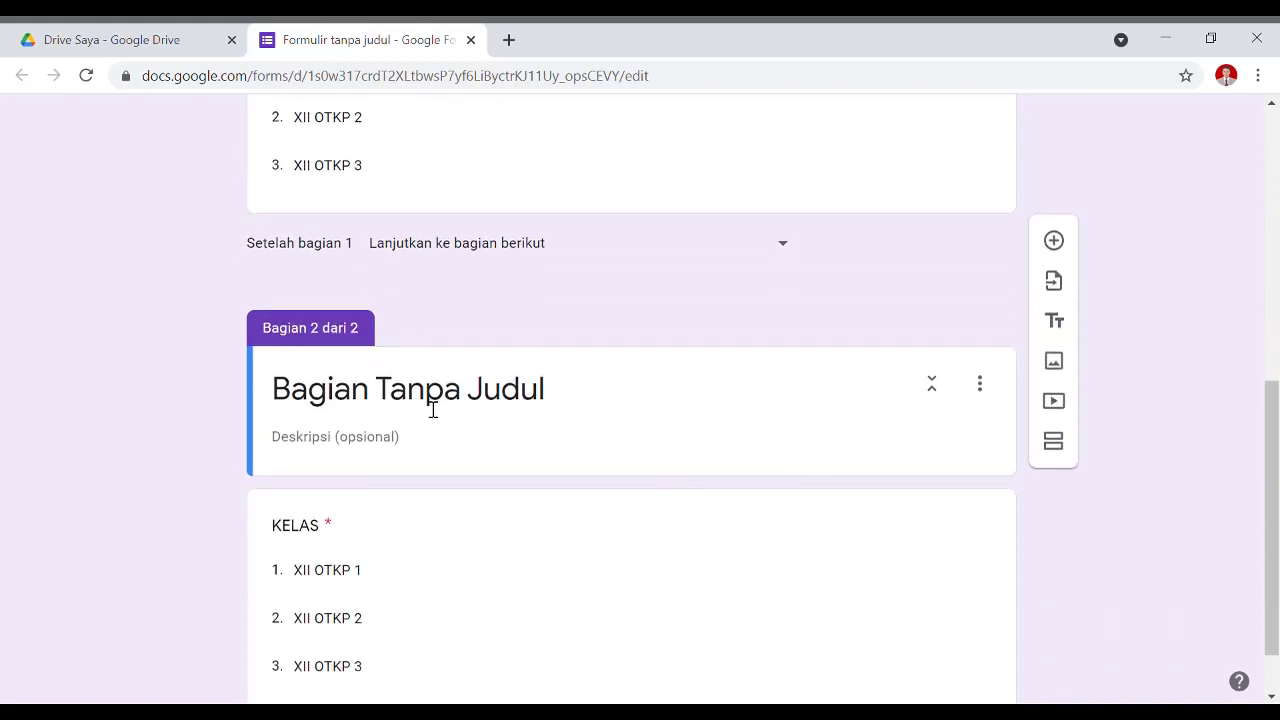
- Title the second section "SOAL 1-10"
left_click(433, 409)
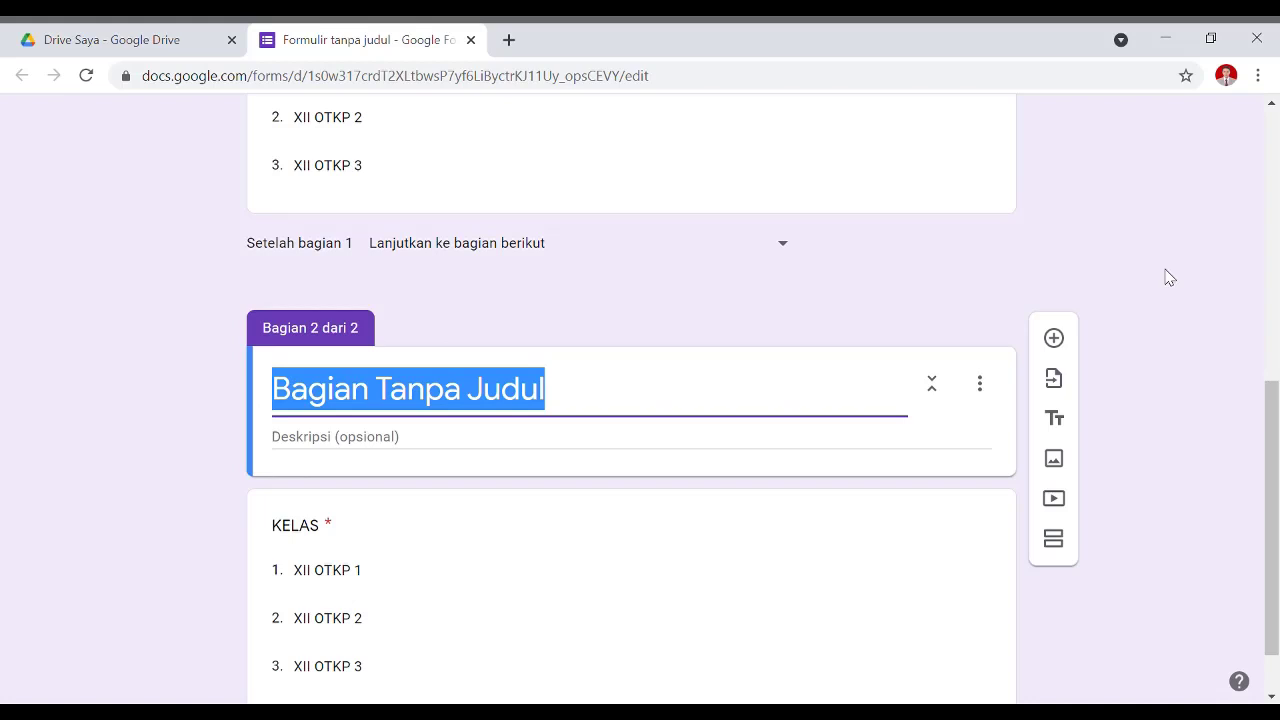
type("APA")
key("BackSpace")
key("BackSpace")
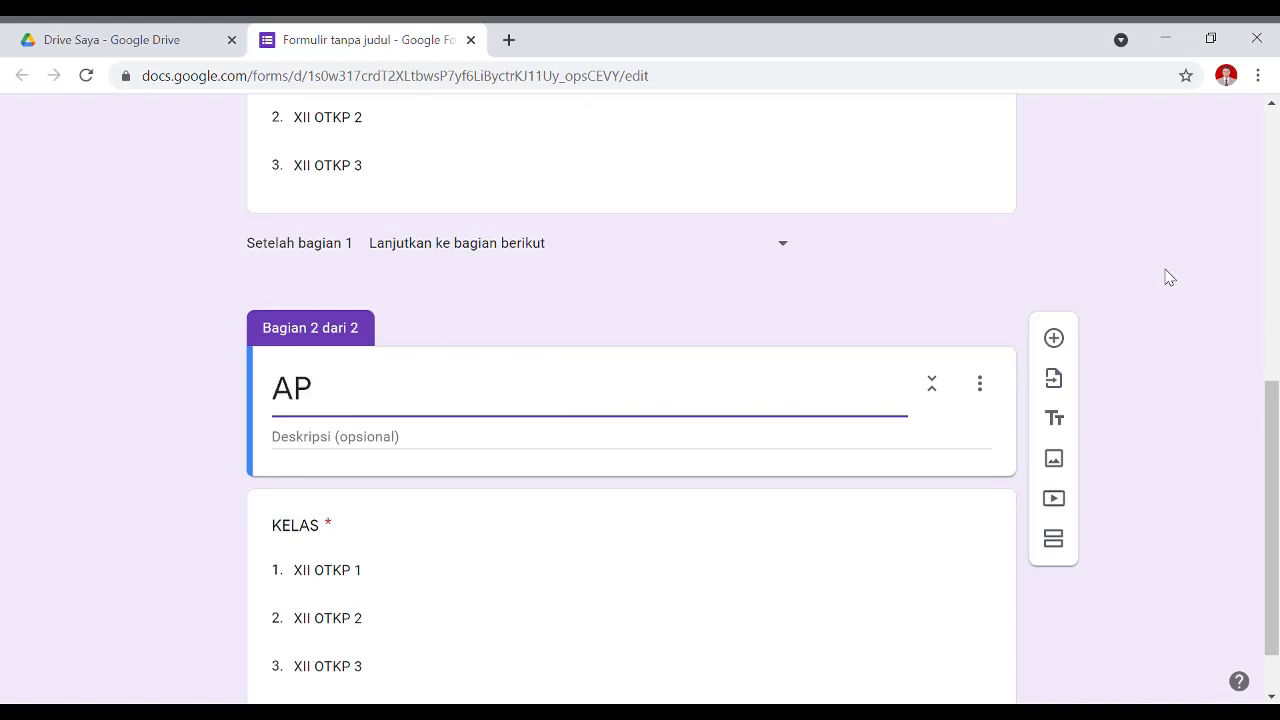
key("BackSpace")
key("BackSpace")
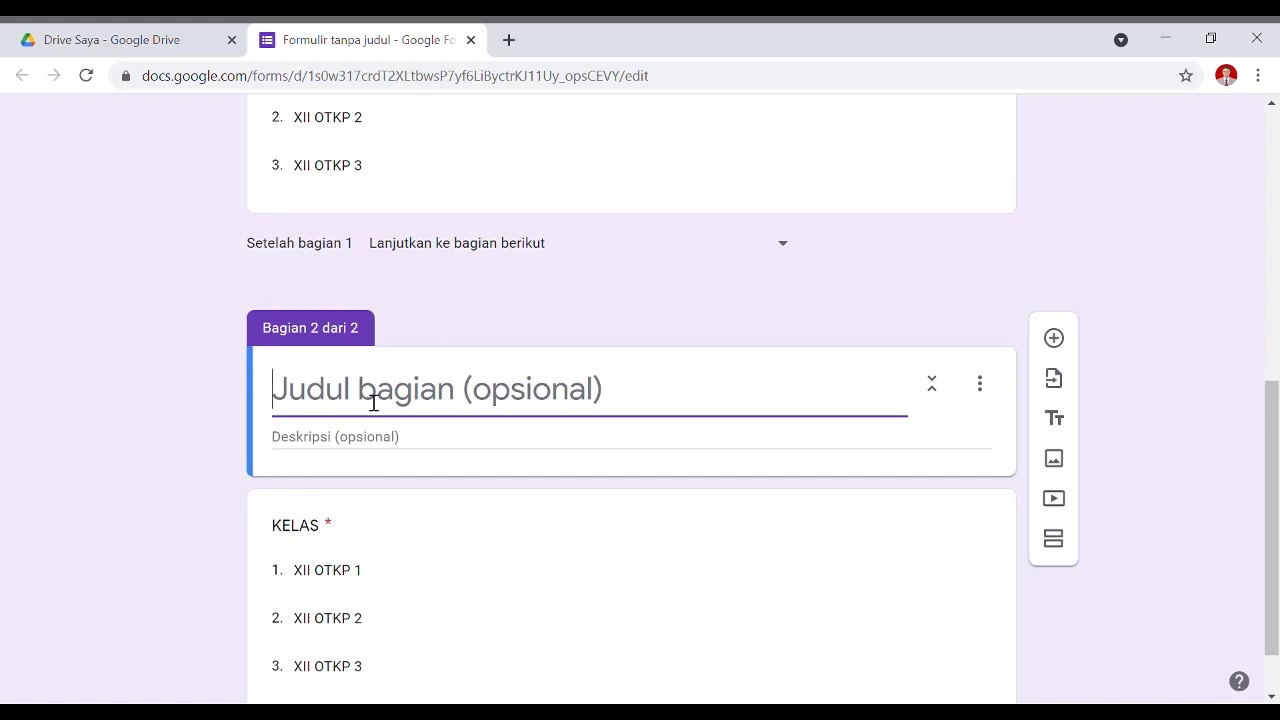
type("SOAL")
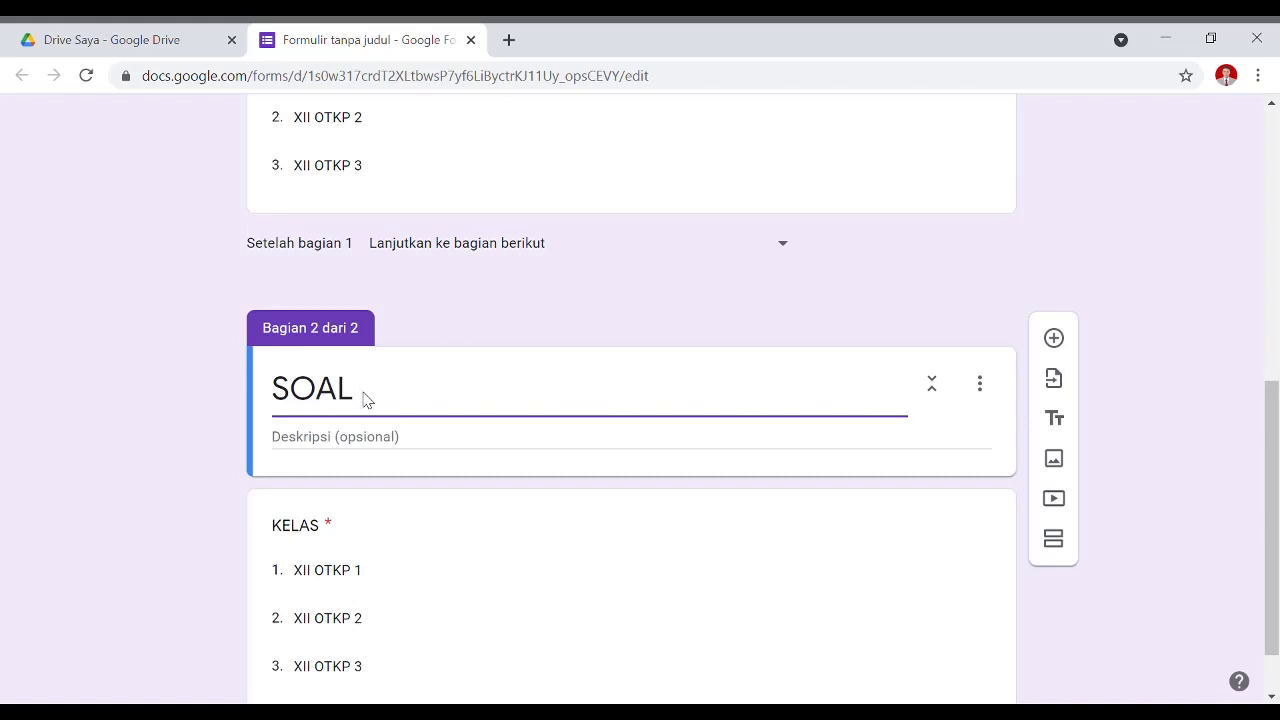
type(" 1-10")
- Delete the "SOAL 1-10" section together with the duplicate KELAS question inside it
scroll(421, 405, "down", 1)
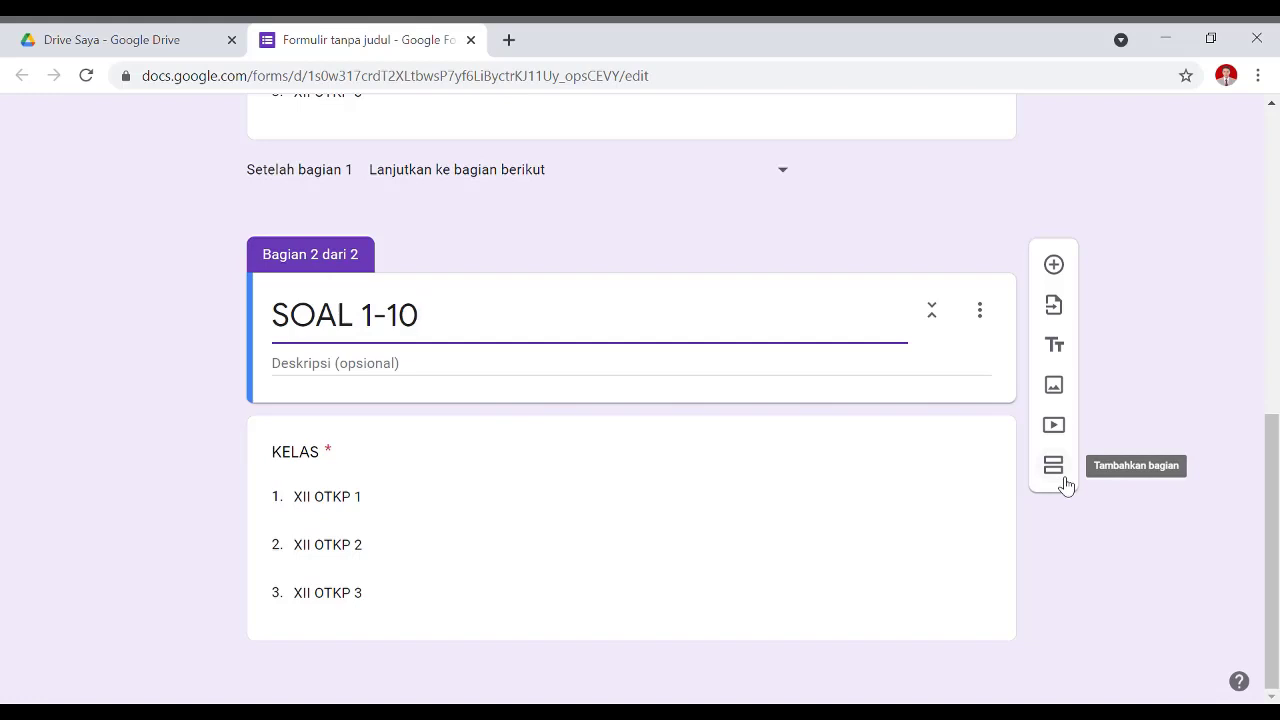
left_click(979, 311)
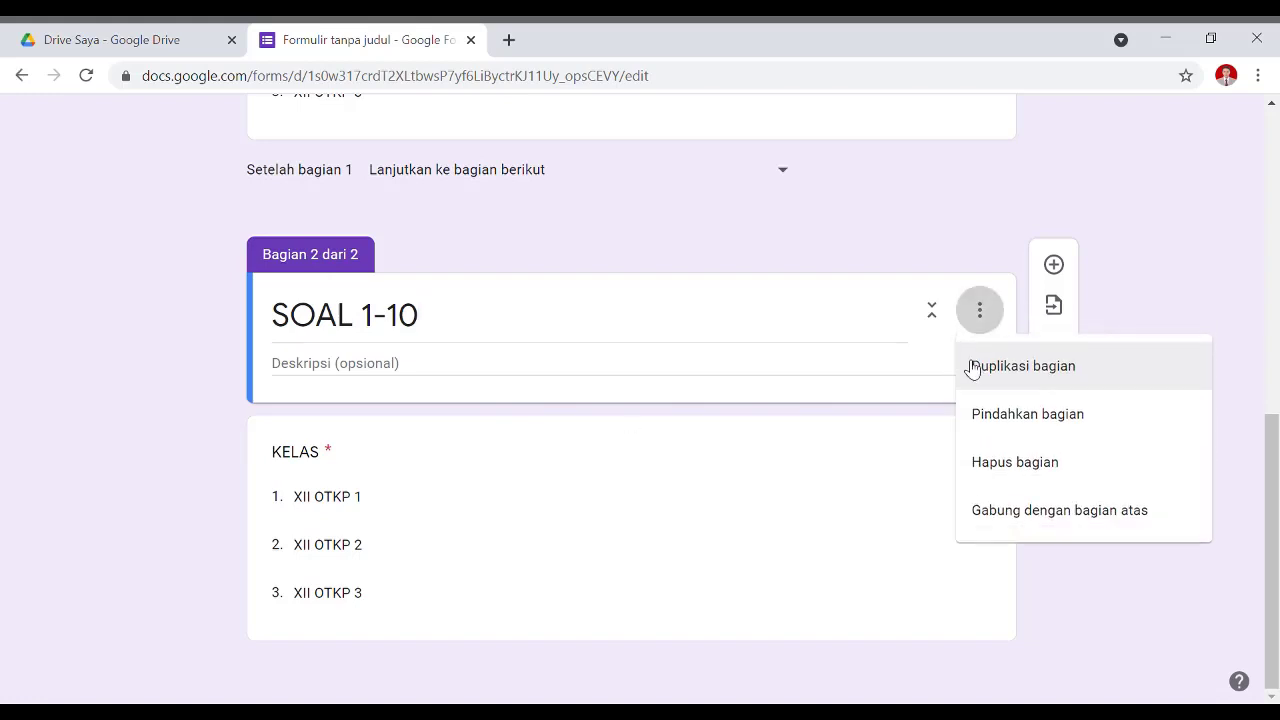
left_click(1018, 465)
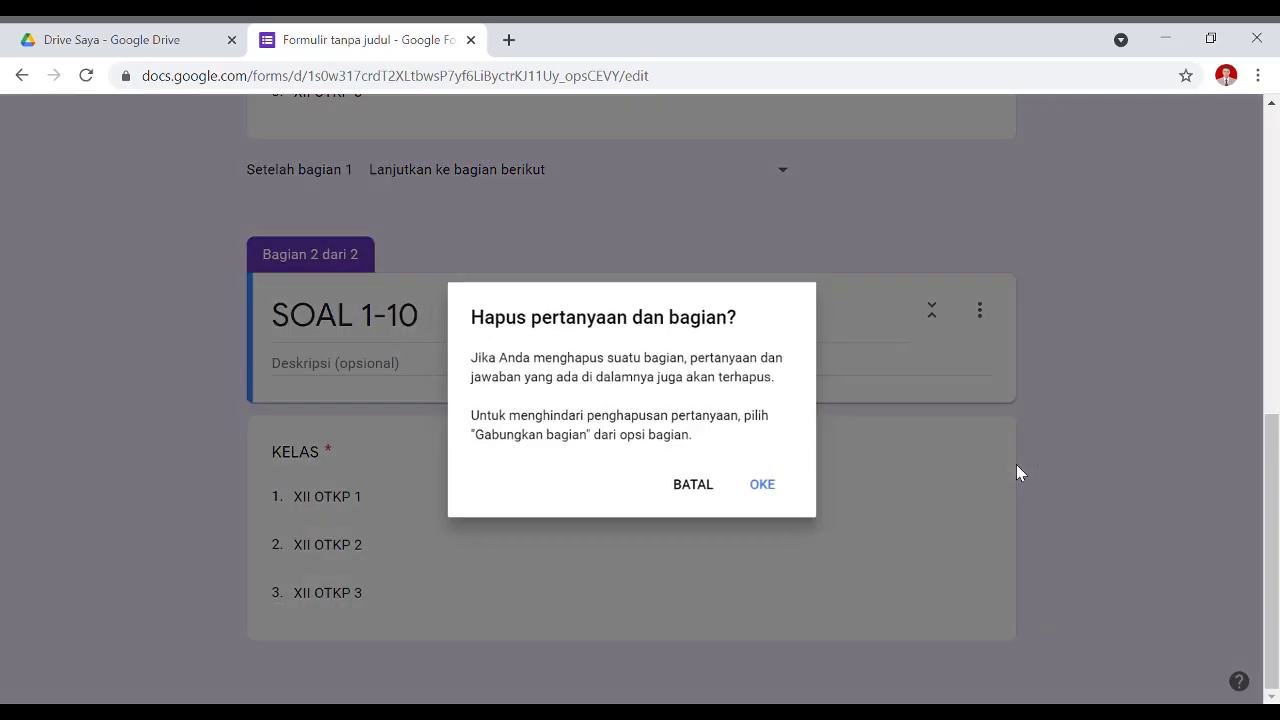
left_click(766, 488)
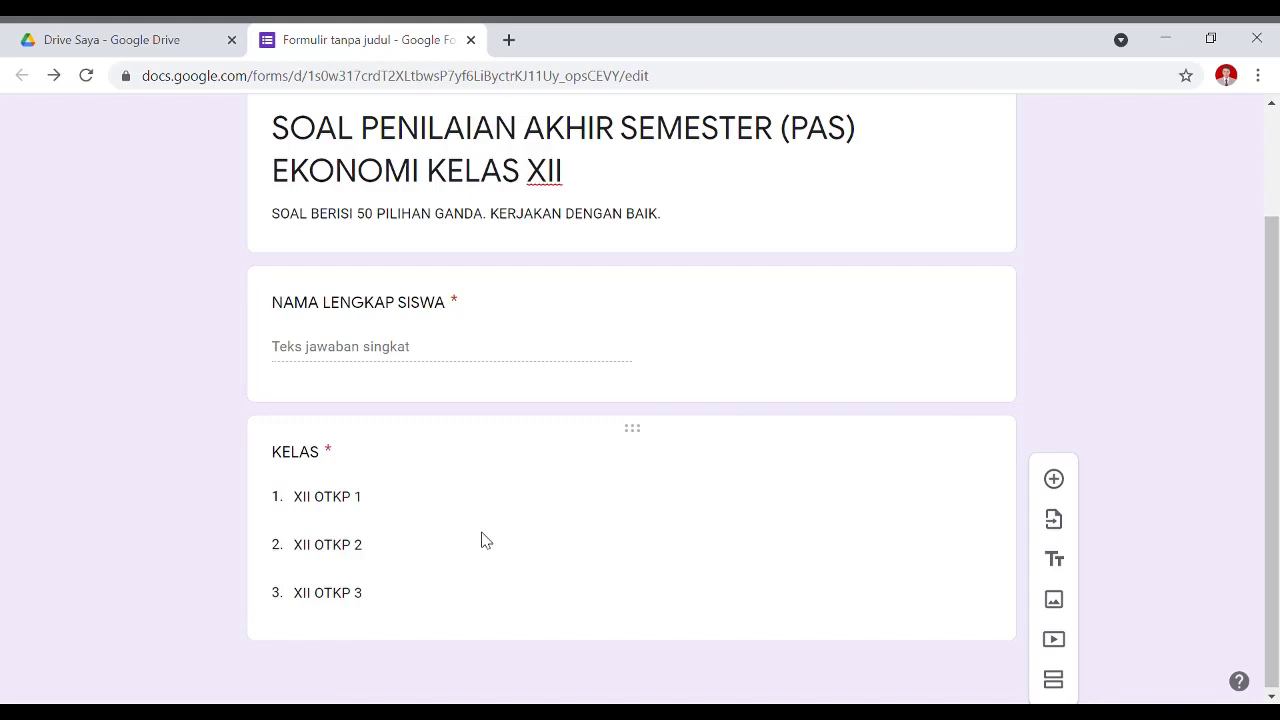
- Duplicate the KELAS question and title the copy "Apa yang dimaksud dengan mobilisasi?"
left_click(551, 535)
left_click(724, 612)
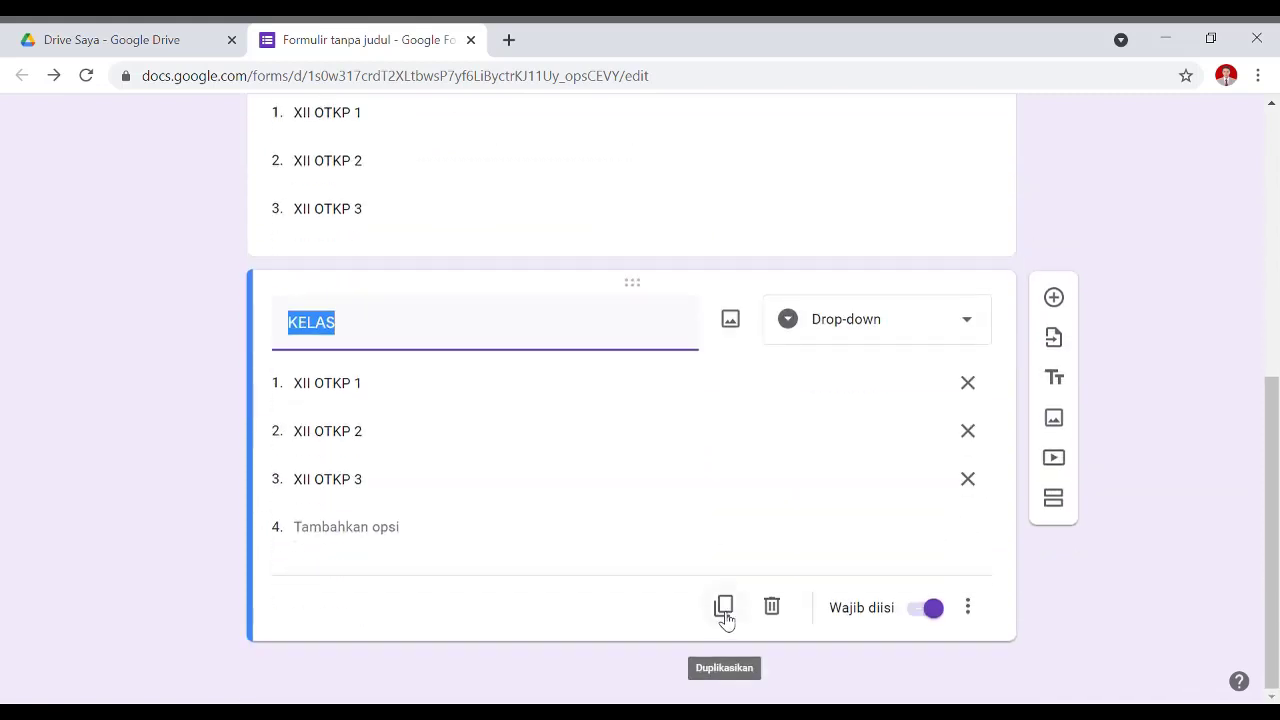
type("Apa yang di")
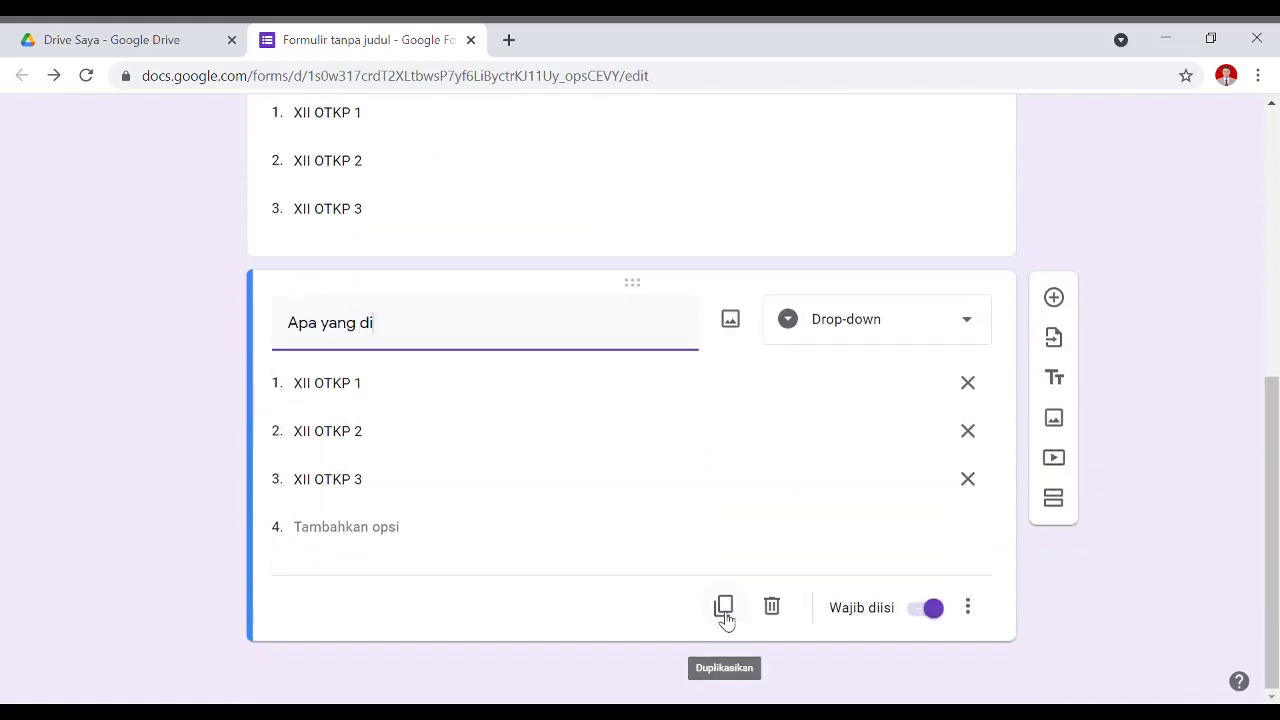
type("maksud dengan mbil")
key("BackSpace")
key("BackSpace")
key("BackSpace")
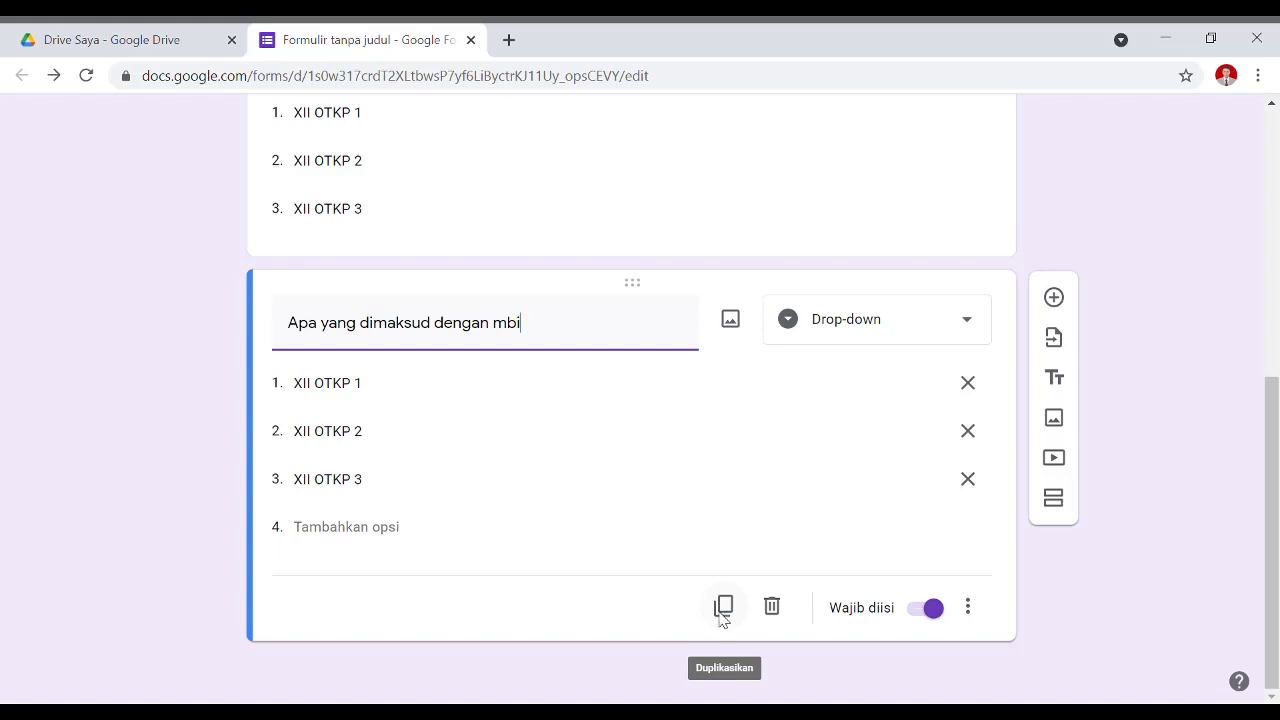
type("obilisasi?")
left_click(724, 607)
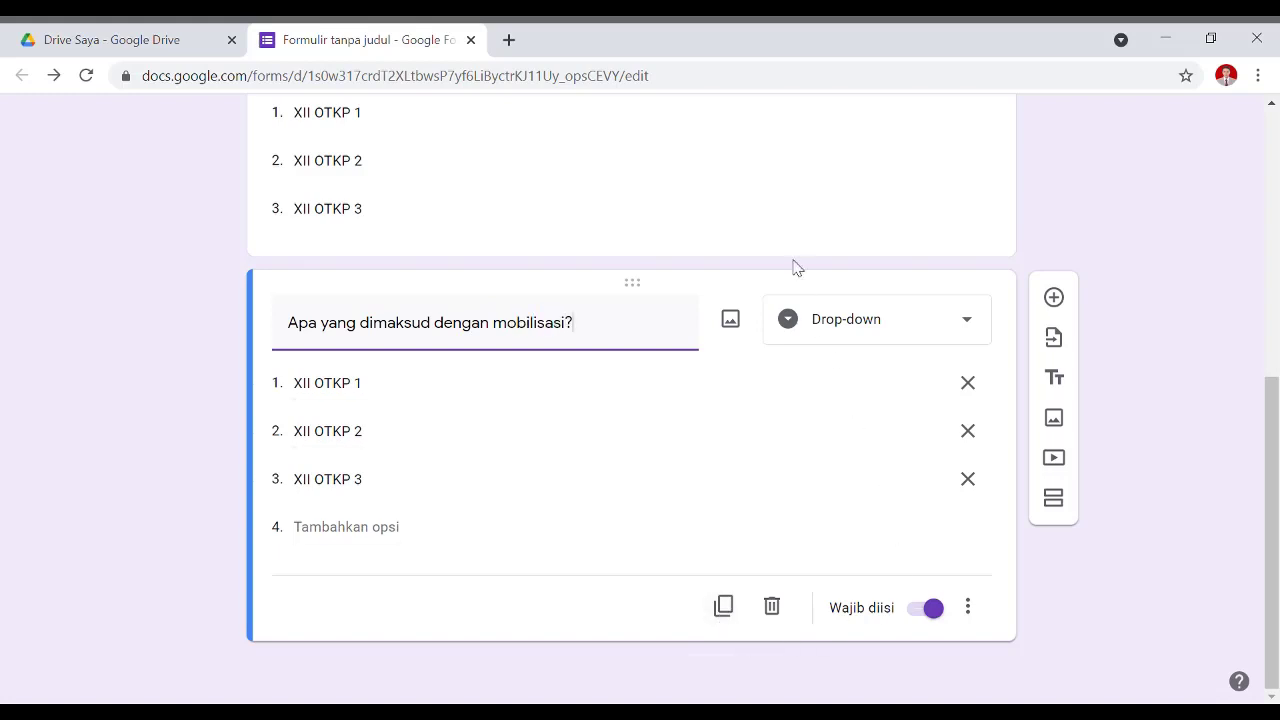
- Insert a new section between the KELAS and mobilisasi questions and clear its title
left_click(1054, 445)
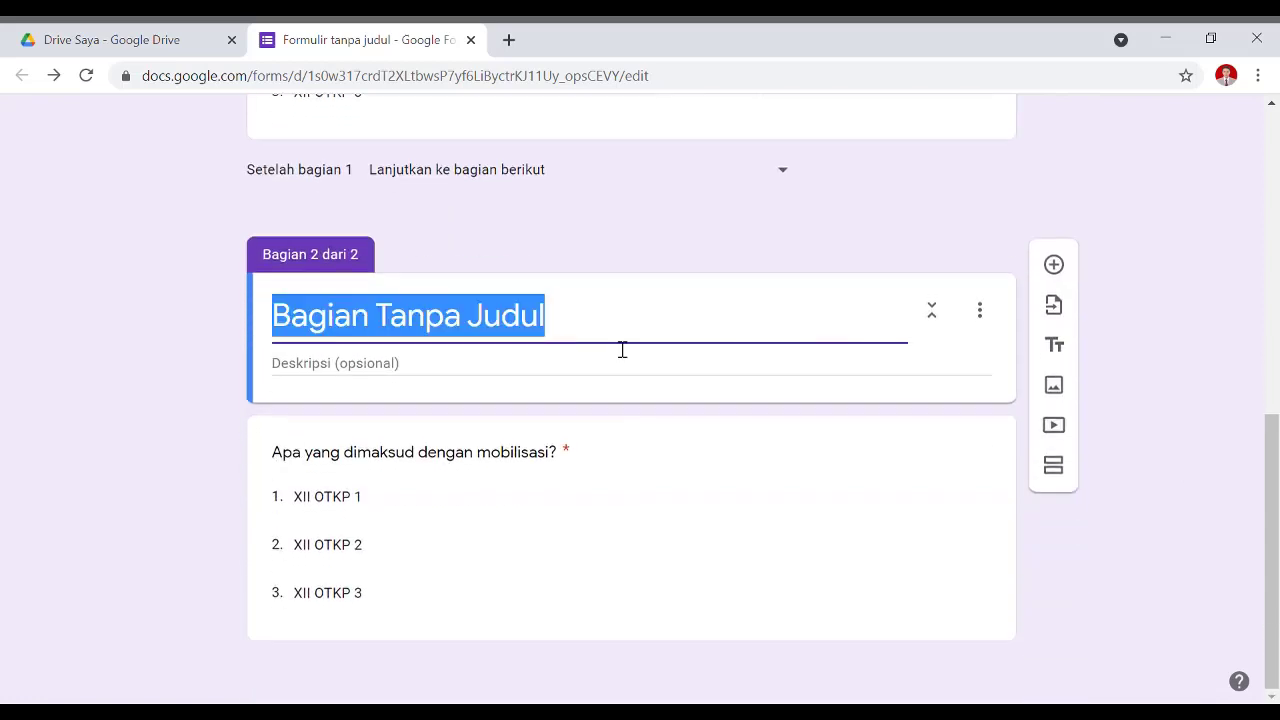
key("BackSpace")
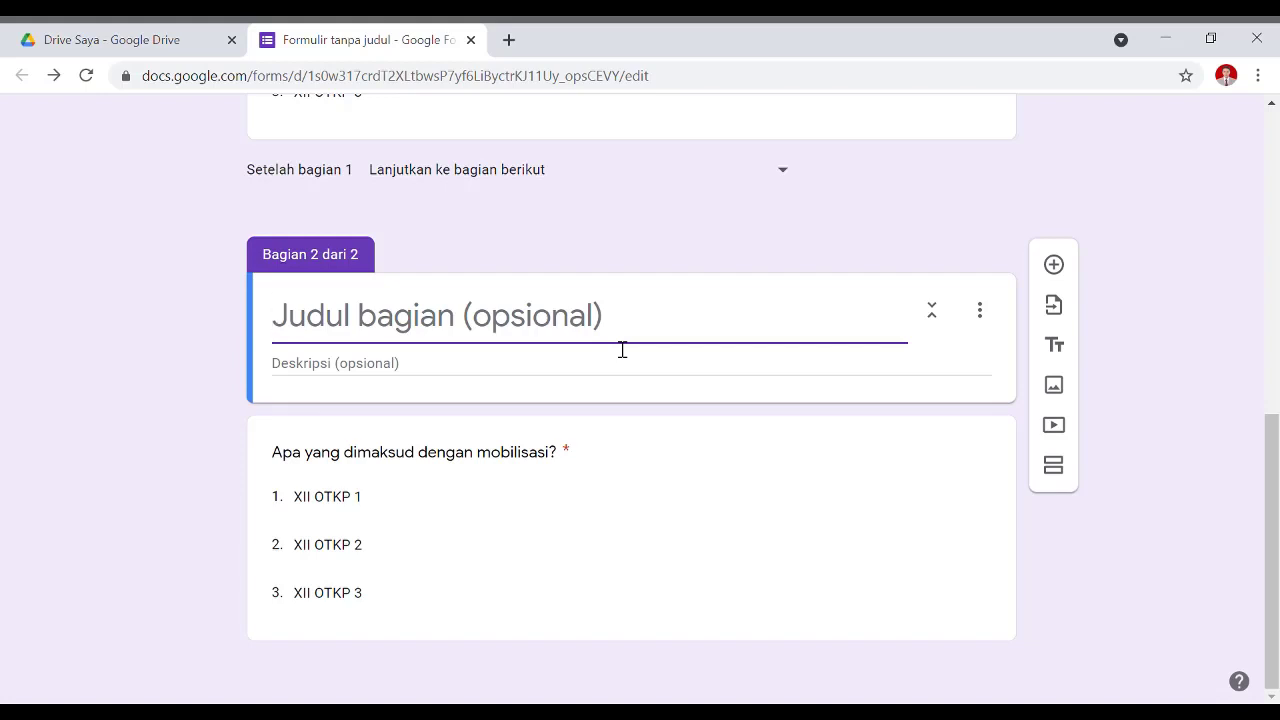
- Change the mobilisasi question's type from Drop-down to Pilihan ganda
left_click(529, 500)
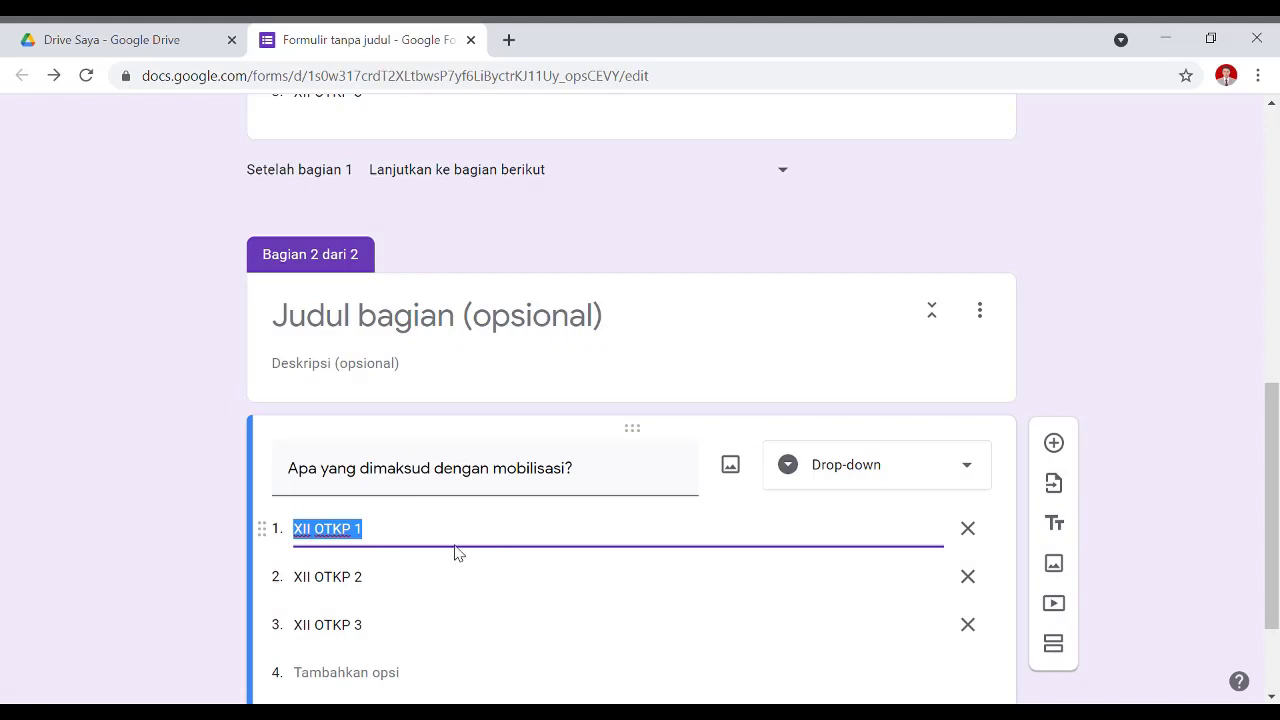
scroll(466, 540, "down", 1)
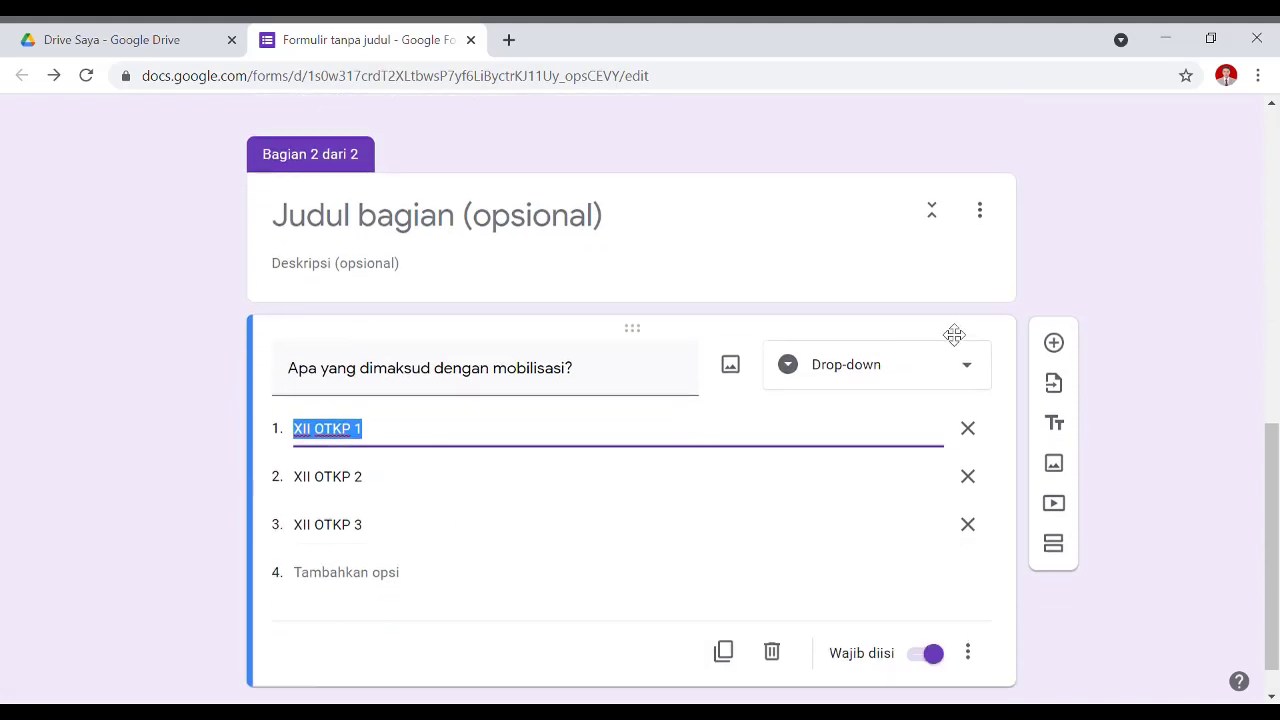
left_click(926, 369)
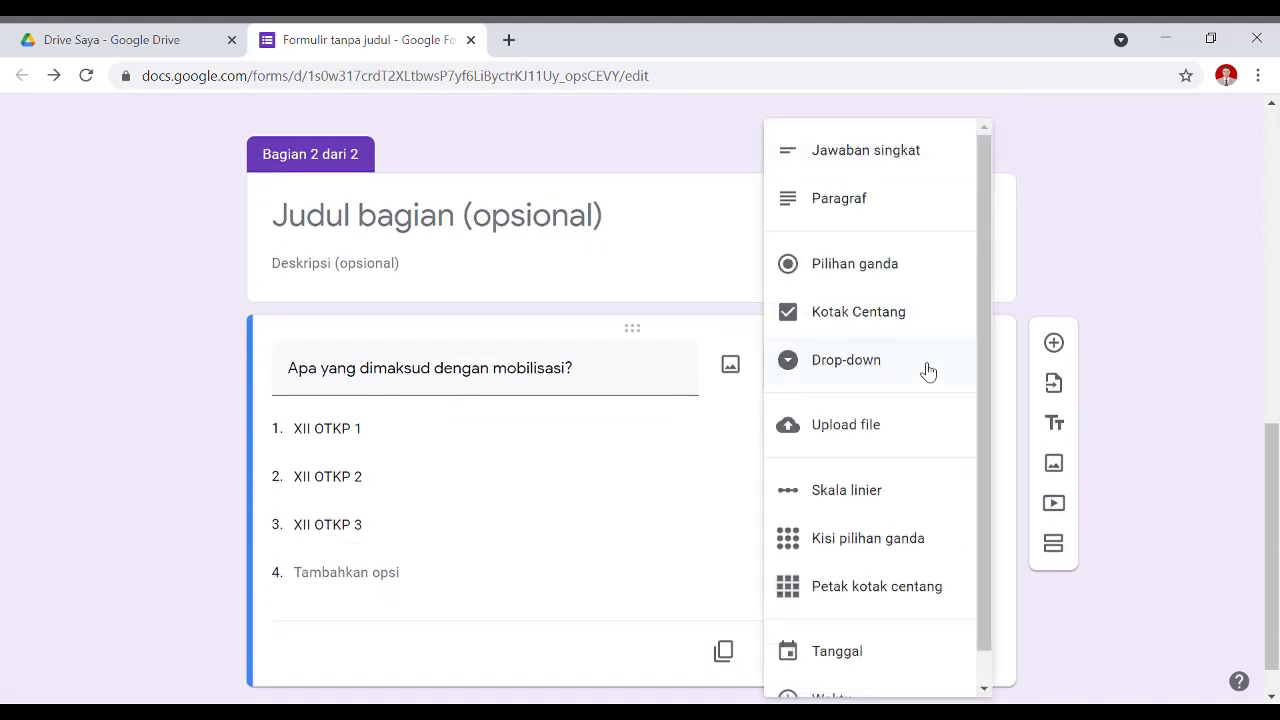
left_click(890, 286)
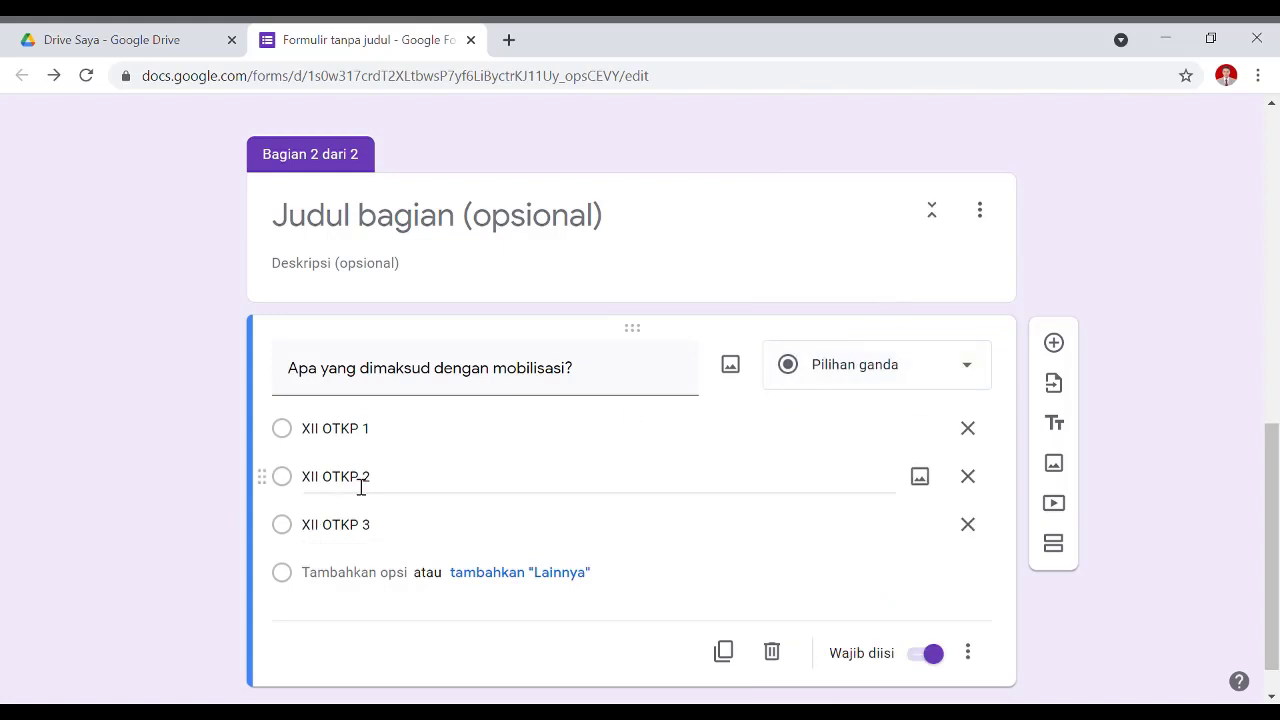
- Replace the mobilisasi question's XII OTKP choices with "asfhlaflasflaslfas", "alsfhalsfjals", "askfaskfjas", "askfjsakf" and "sdAD", deleting the leftover class entries
left_click(402, 443)
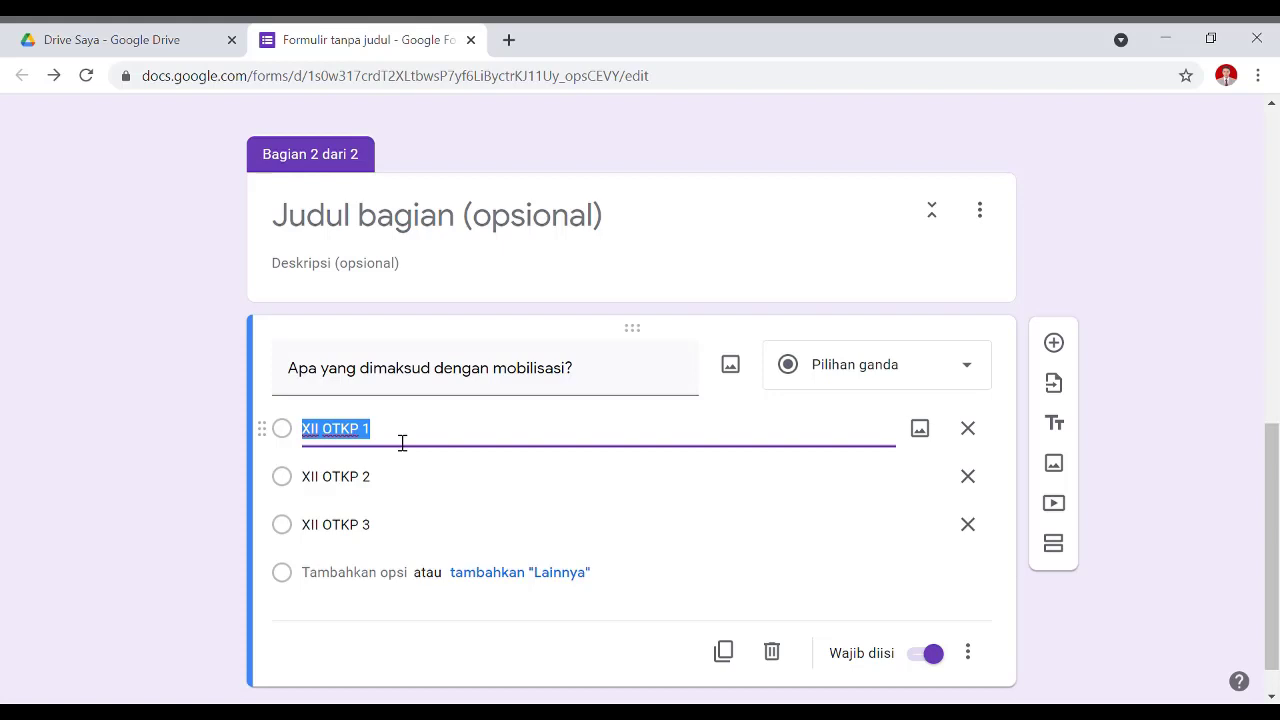
type("asfhlaflaslfaslfas")
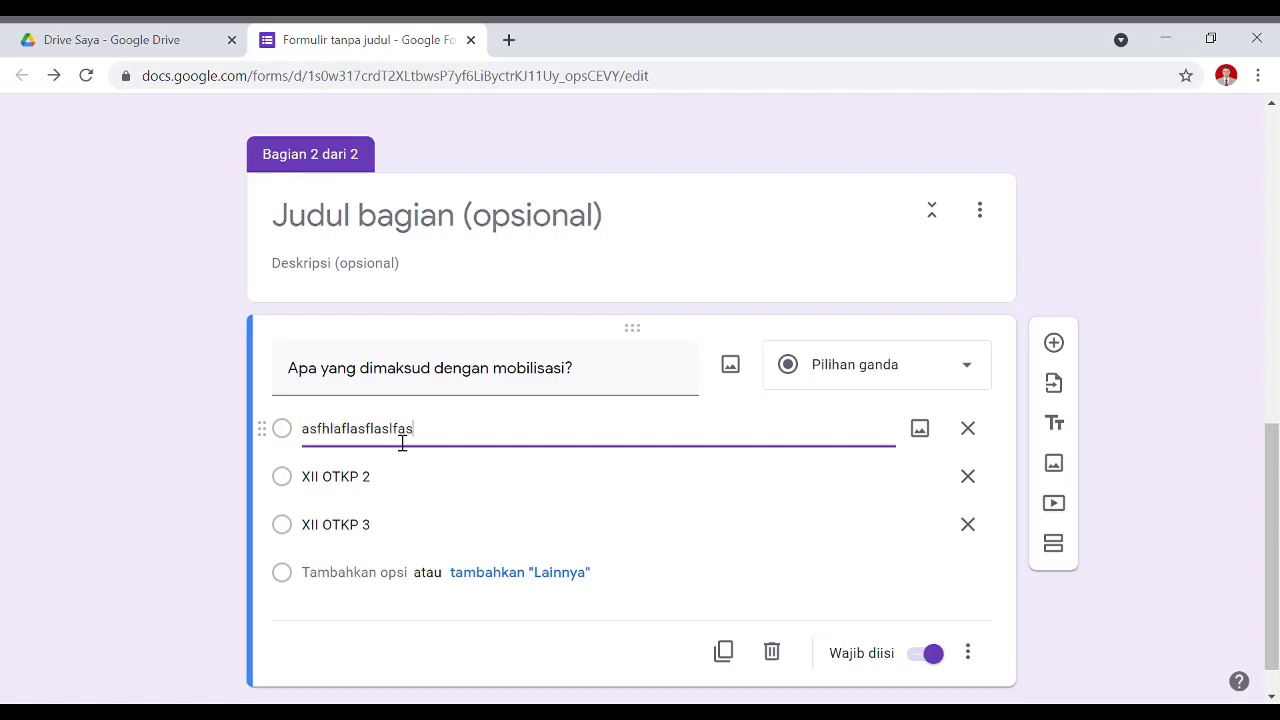
key("Return")
type("alsfhalsfjals")
key("Return")
type("askfaskfjas")
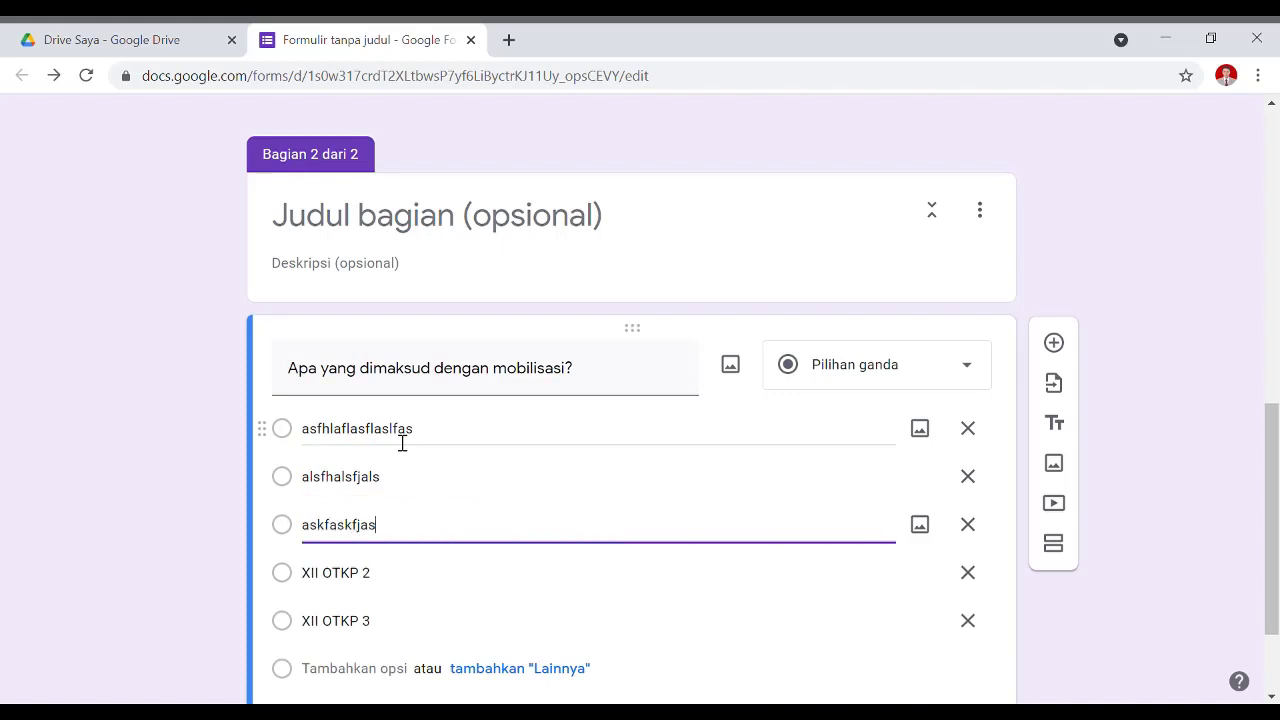
key("Return")
type("askfjsakf")
key("Return")
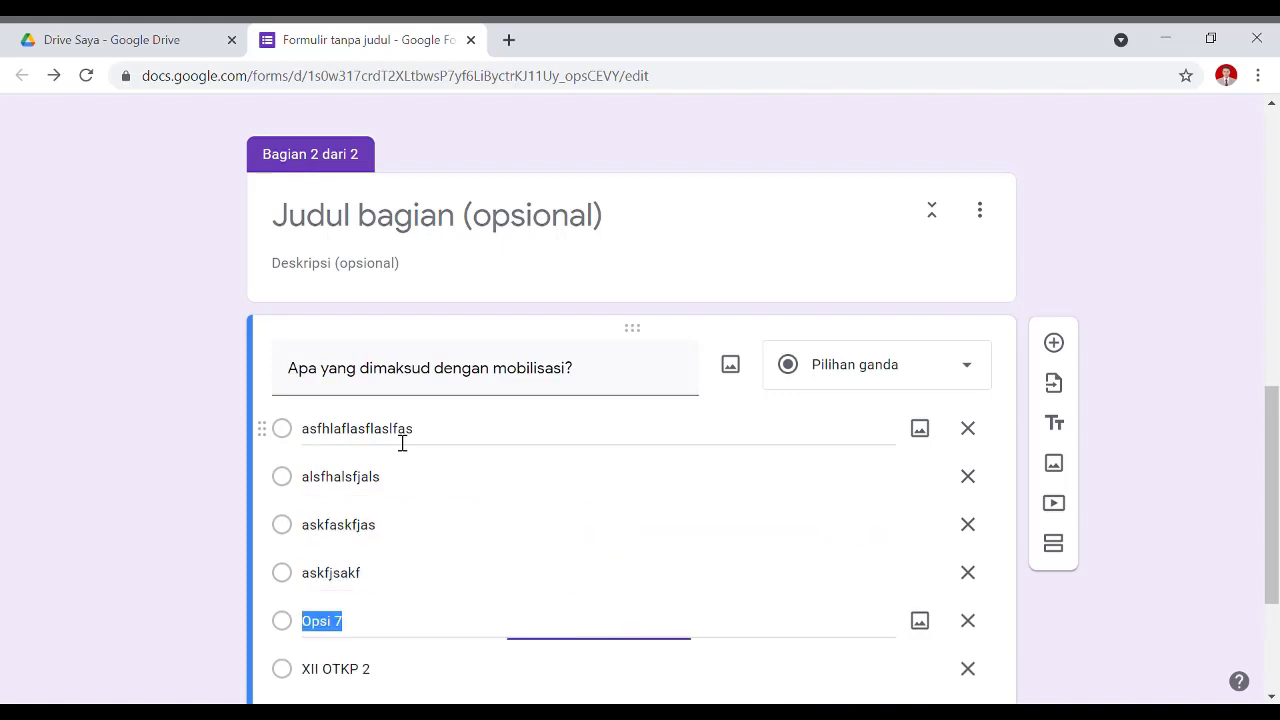
scroll(398, 420, "down", 2)
type("sdAD")
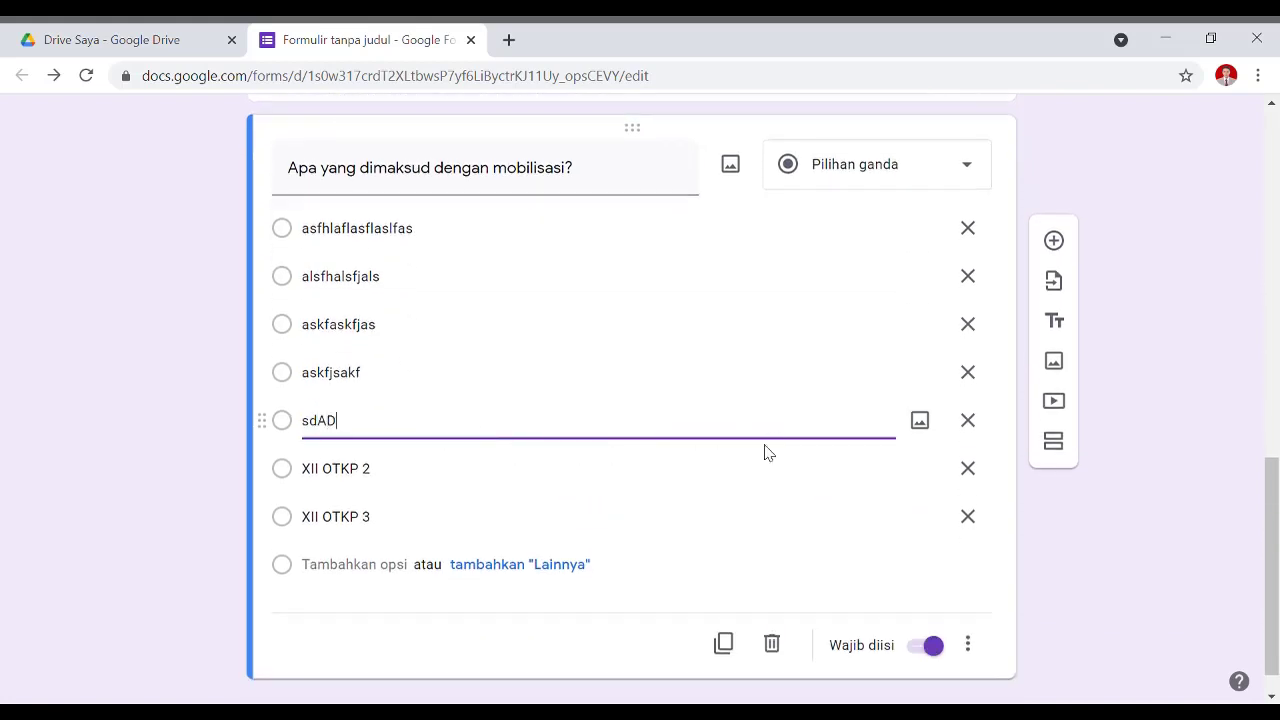
left_click(968, 470)
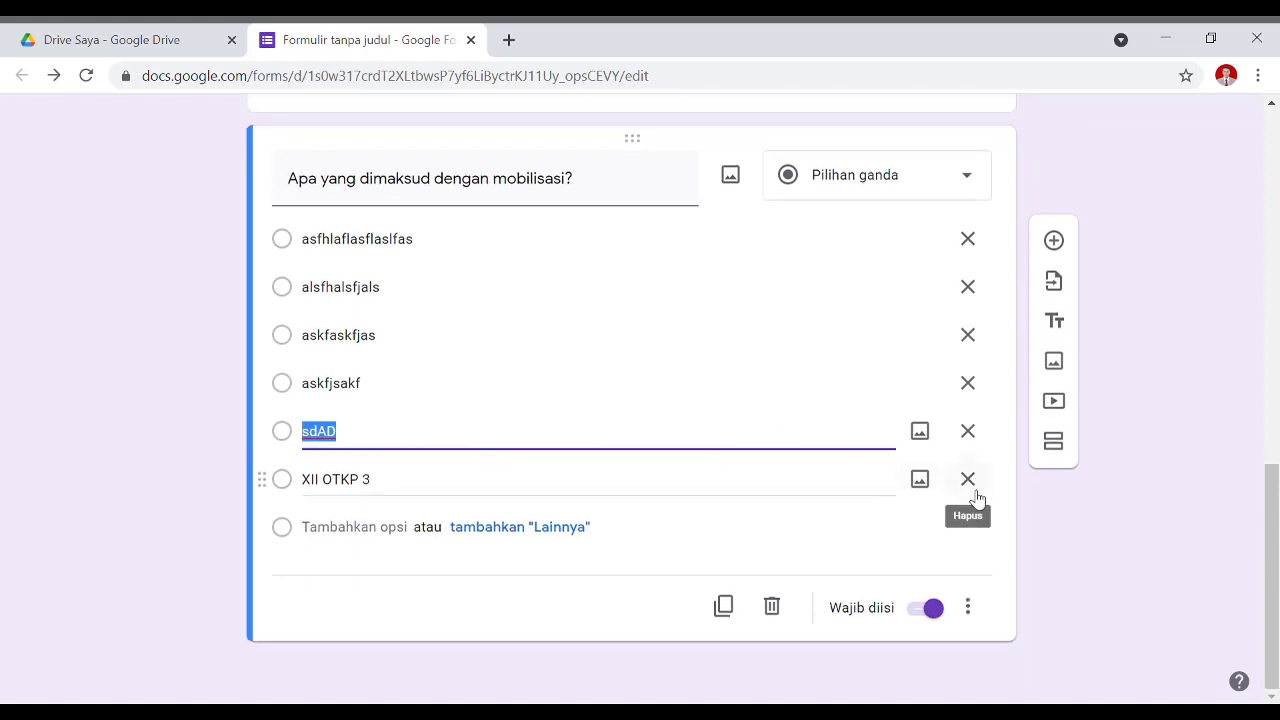
left_click(969, 490)
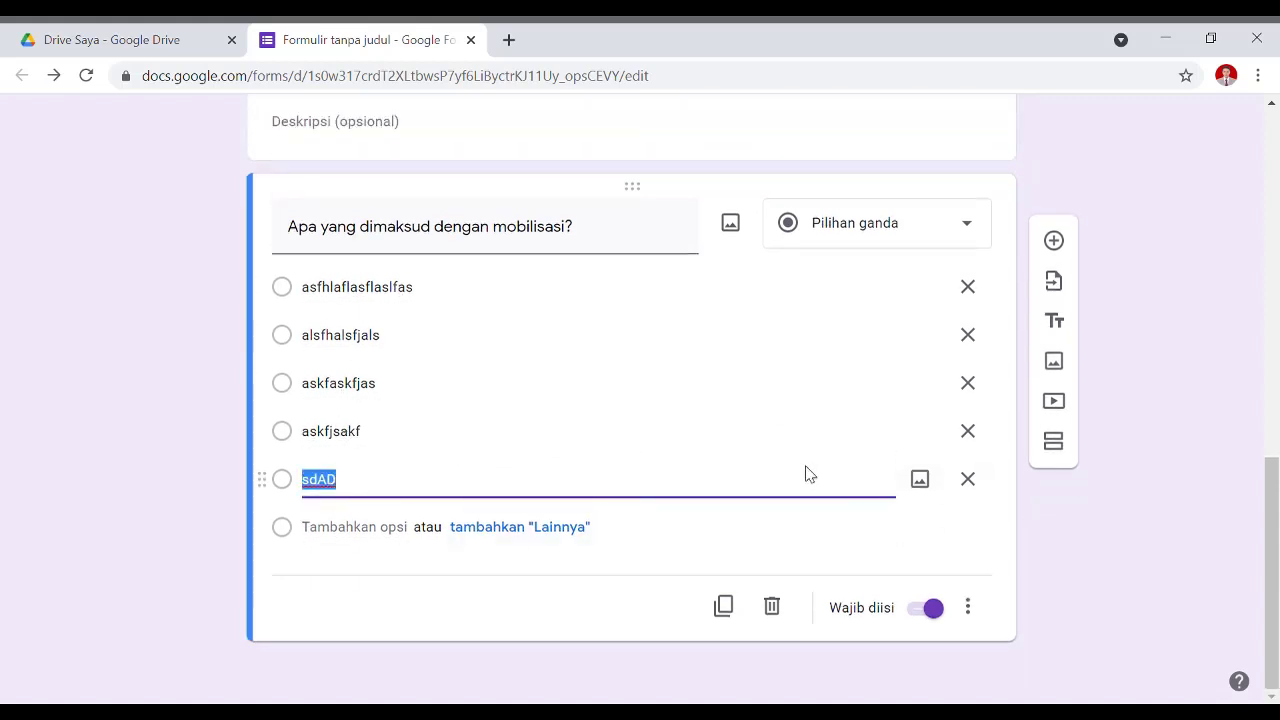
- Duplicate the mobilisasi question and title the copy "Apa yang dimaksud dengan obligasi?"
left_click(723, 606)
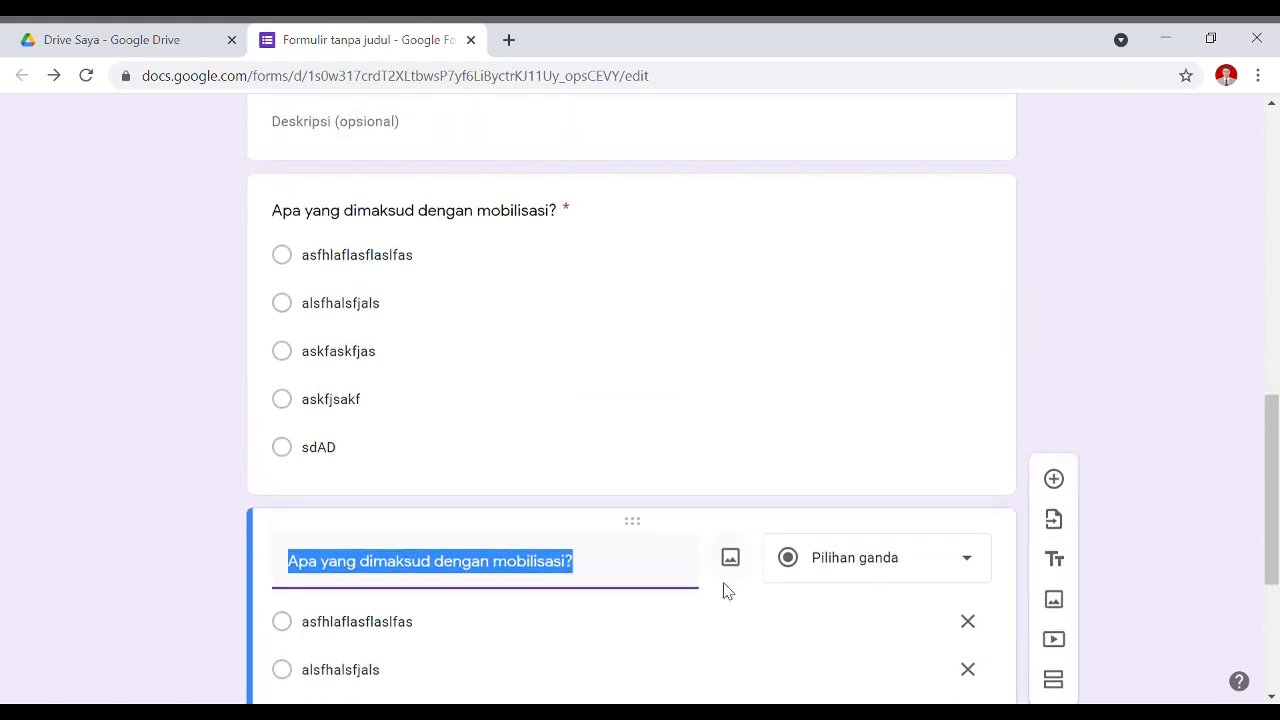
type("aPA YANG DIMA")
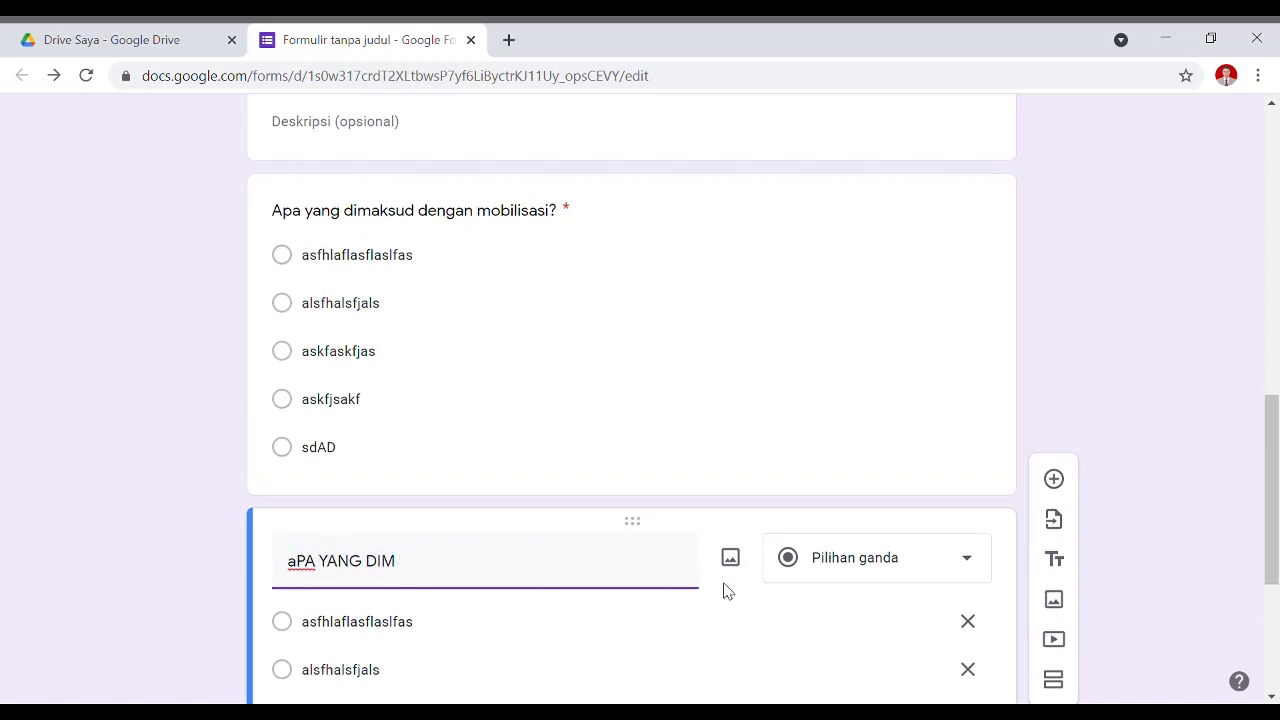
key("BackSpace")
key("BackSpace")
key("BackSpace")
key("BackSpace")
key("BackSpace")
key("BackSpace")
key("BackSpace")
key("BackSpace")
key("BackSpace")
key("BackSpace")
key("BackSpace")
key("BackSpace")
type("Apa y")
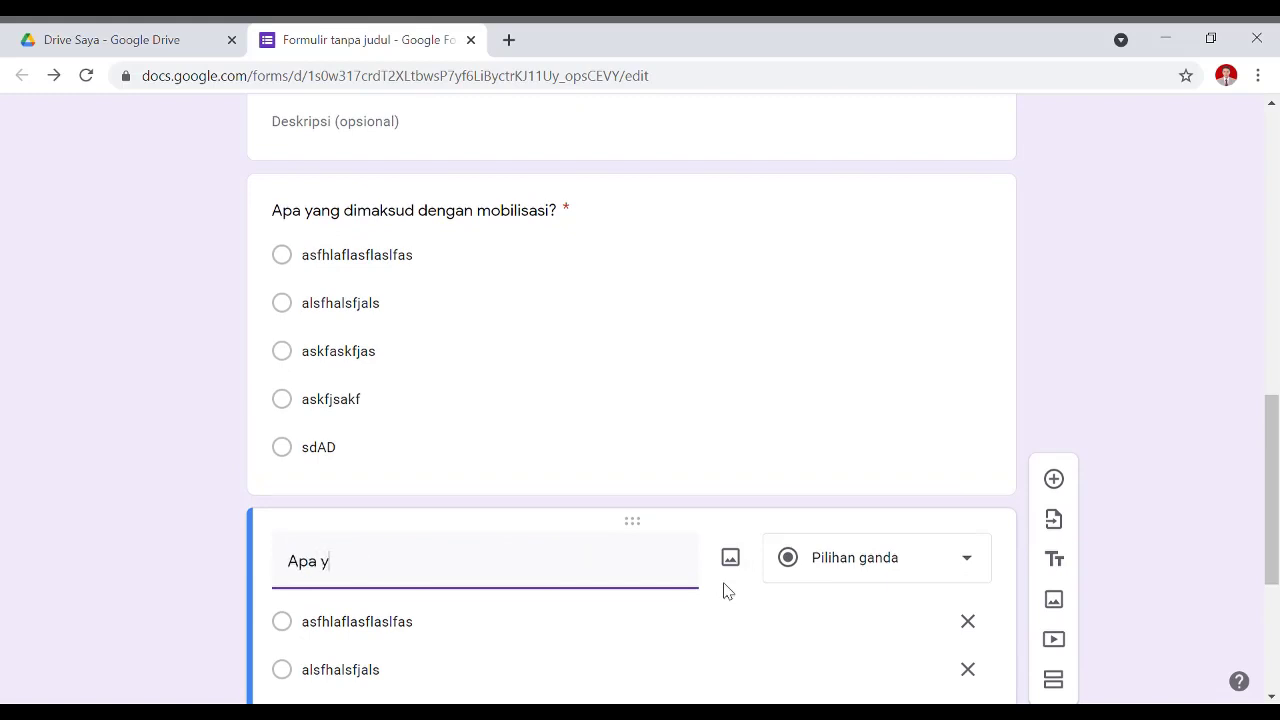
type("ang dimaksud")
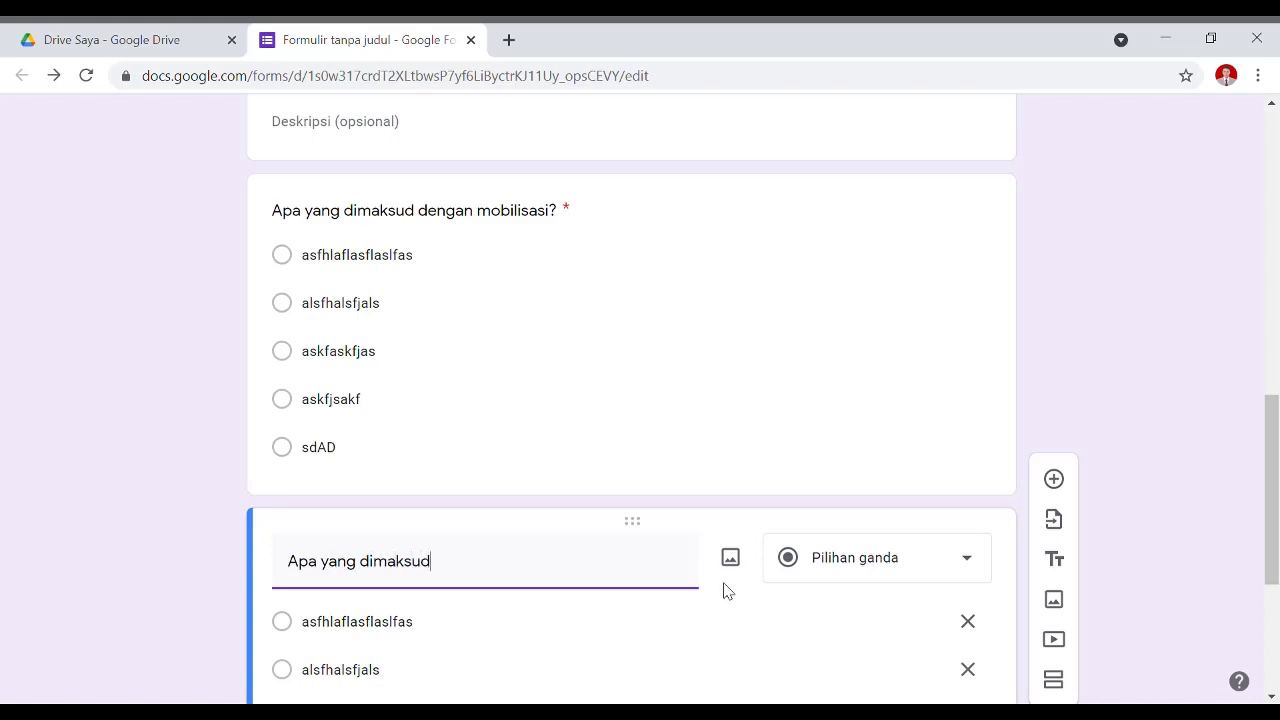
type(" dengan obligasi?")
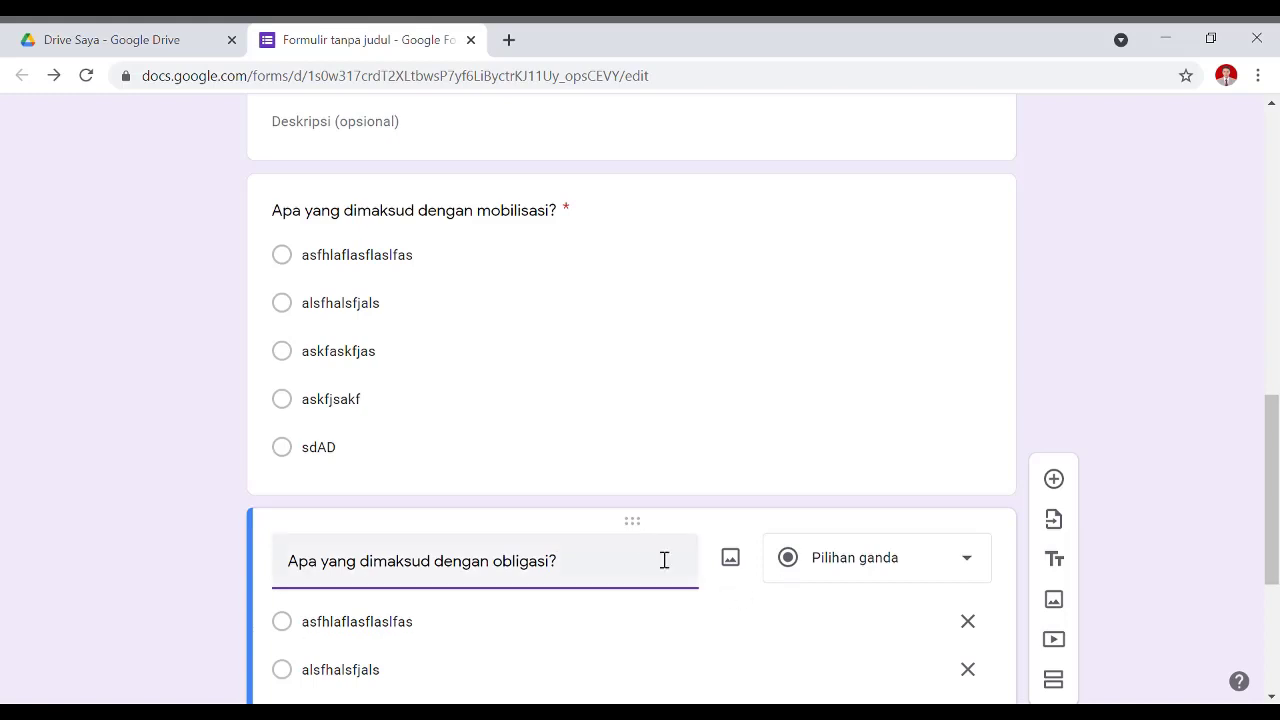
- Replace the obligasi question's five answer choices with "aaaaa", "bbbb", "cccc", "dddd" and "eeee"
scroll(600, 500, "down", 2)
left_click(569, 423)
type("aaaaa")
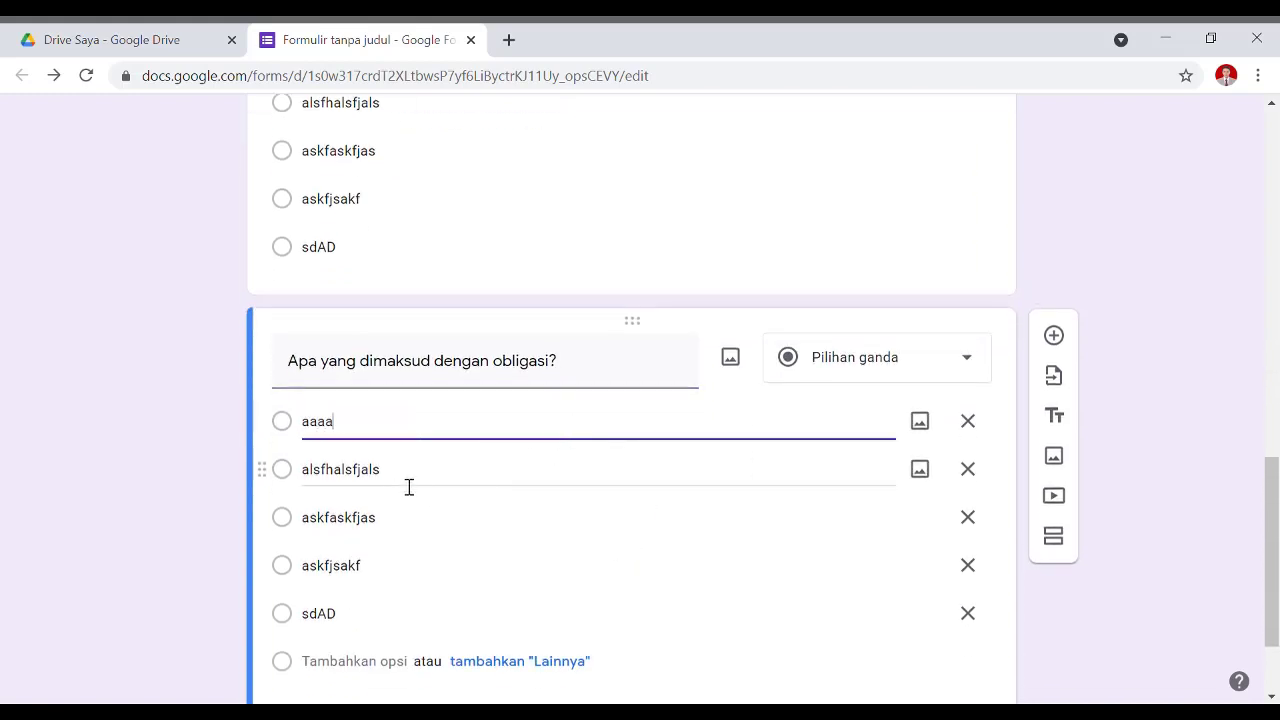
left_click(418, 472)
type("bbbb")
left_click(378, 517)
type("cccc")
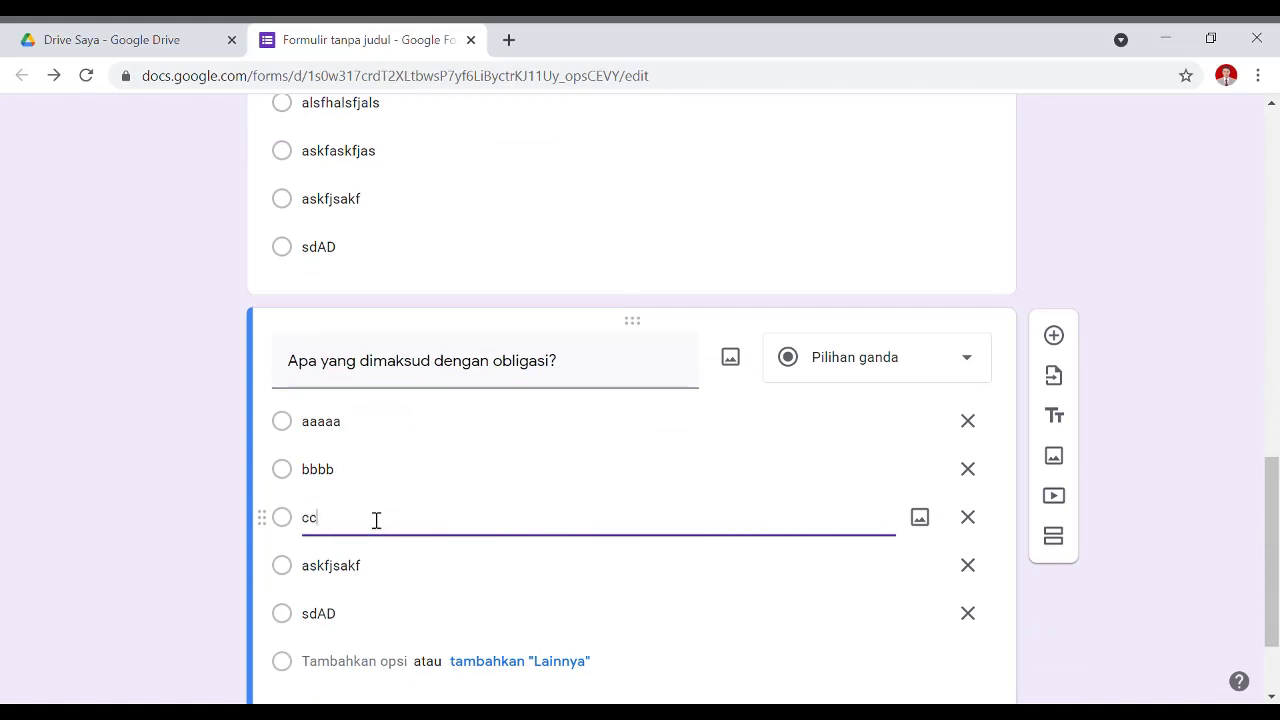
left_click(344, 566)
type("dddd")
left_click(336, 610)
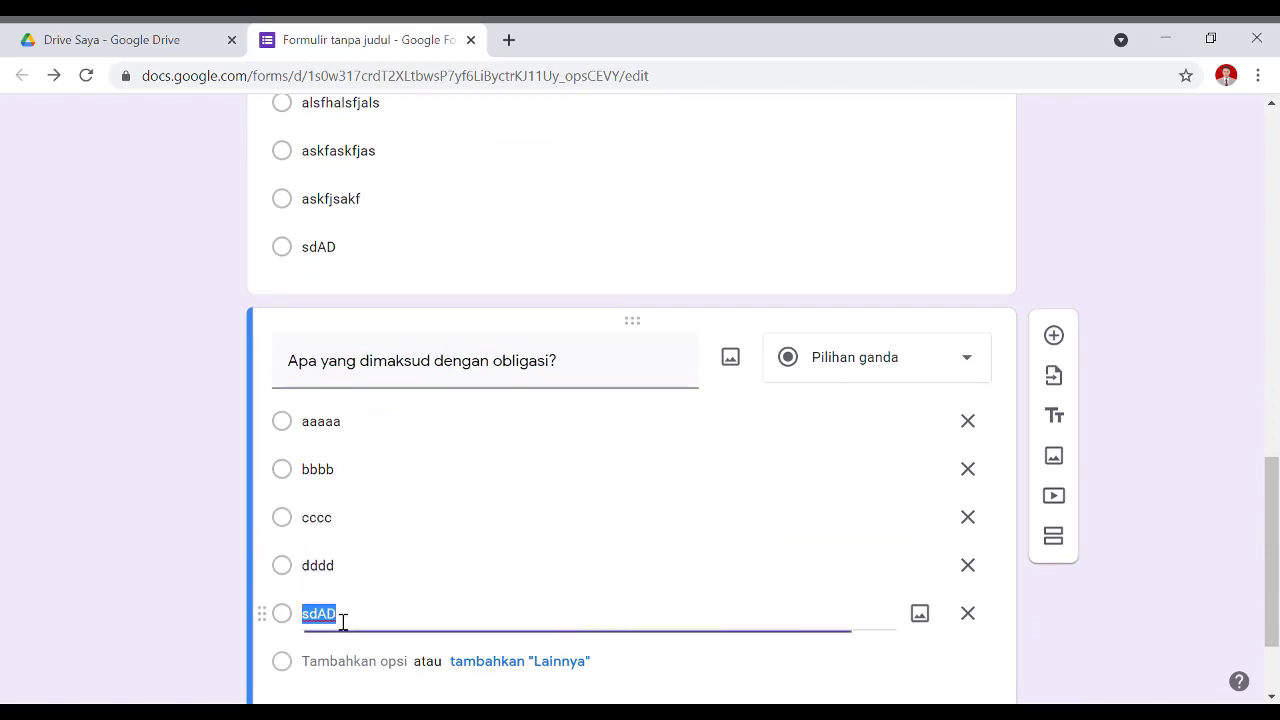
type("eeee")
scroll(978, 511, "down", 2)
- In the form settings, turn off the restriction to Kementerian Pendidikan dan Kebudayaan Indonesia (SMK) users
scroll(978, 511, "up", 3)
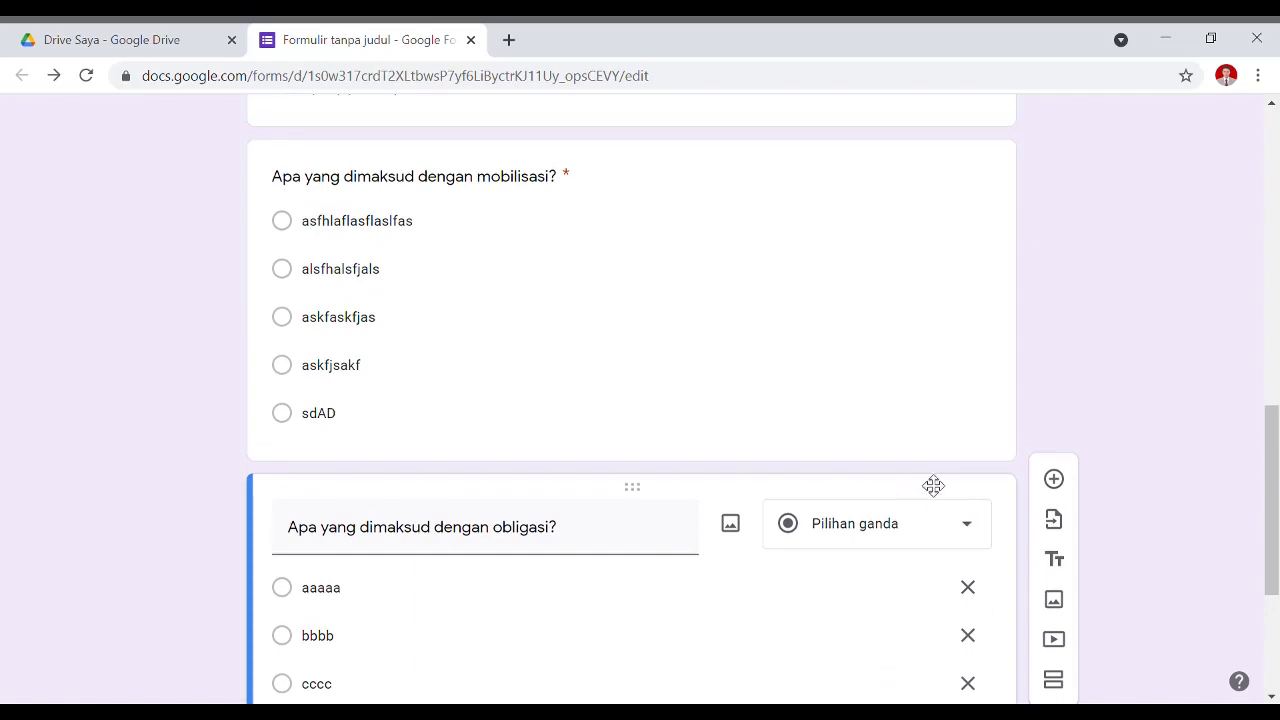
scroll(979, 432, "up", 10)
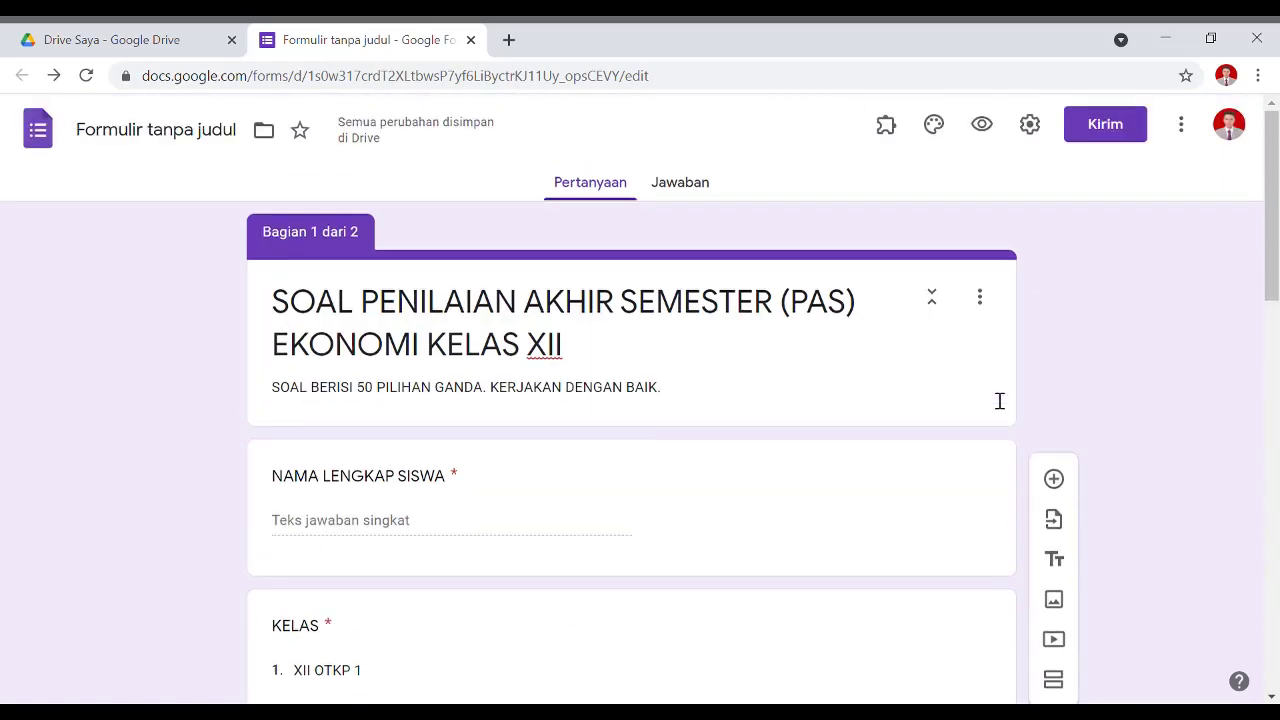
scroll(995, 400, "down", 6)
scroll(1000, 403, "up", 6)
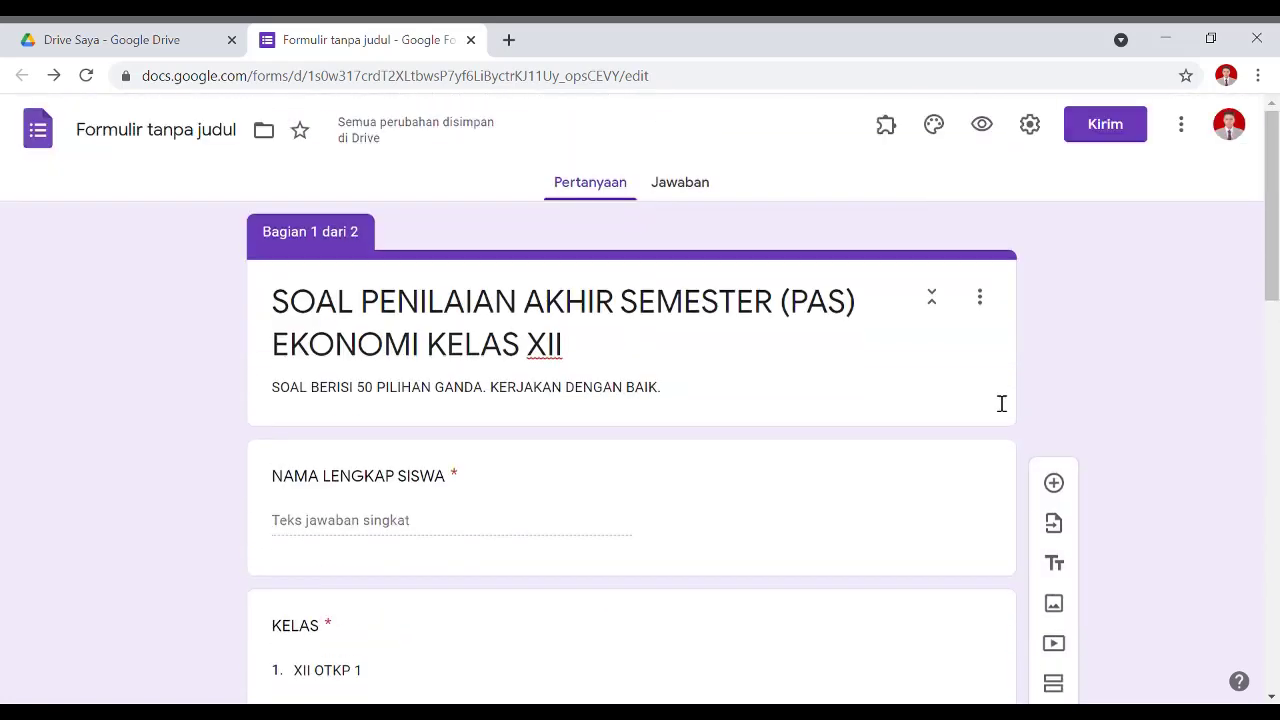
left_click(1028, 134)
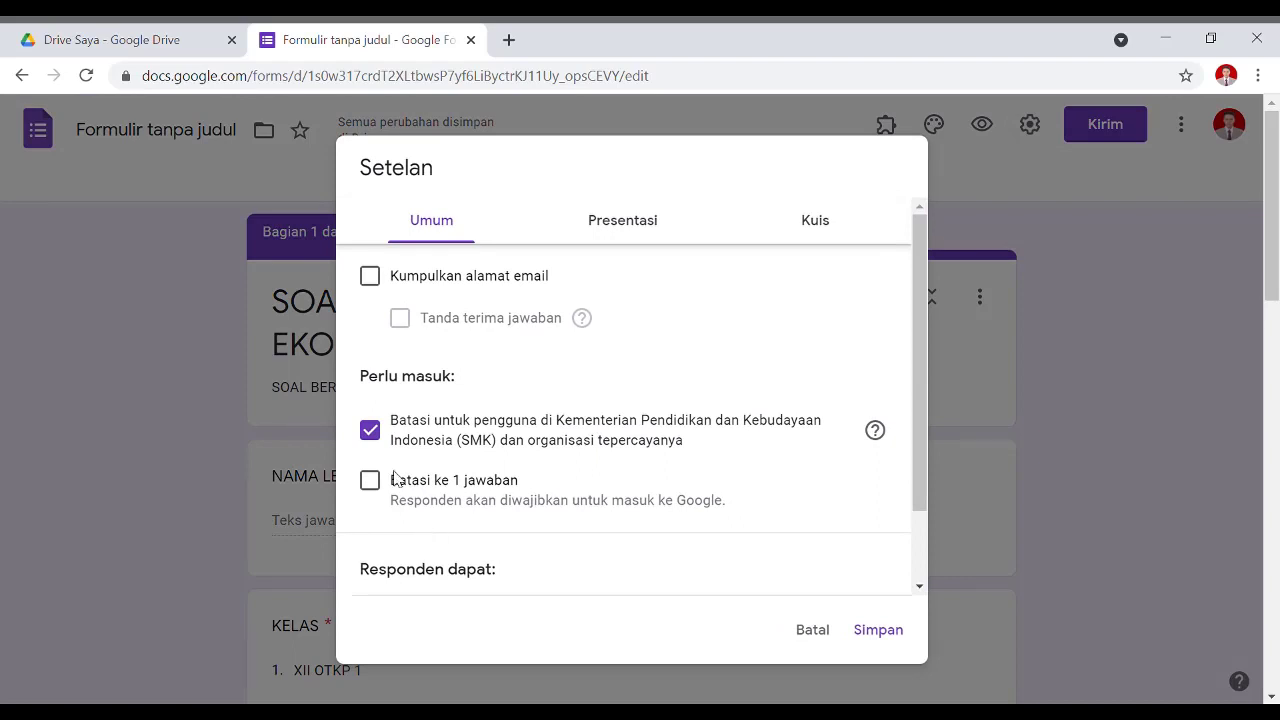
left_click(370, 431)
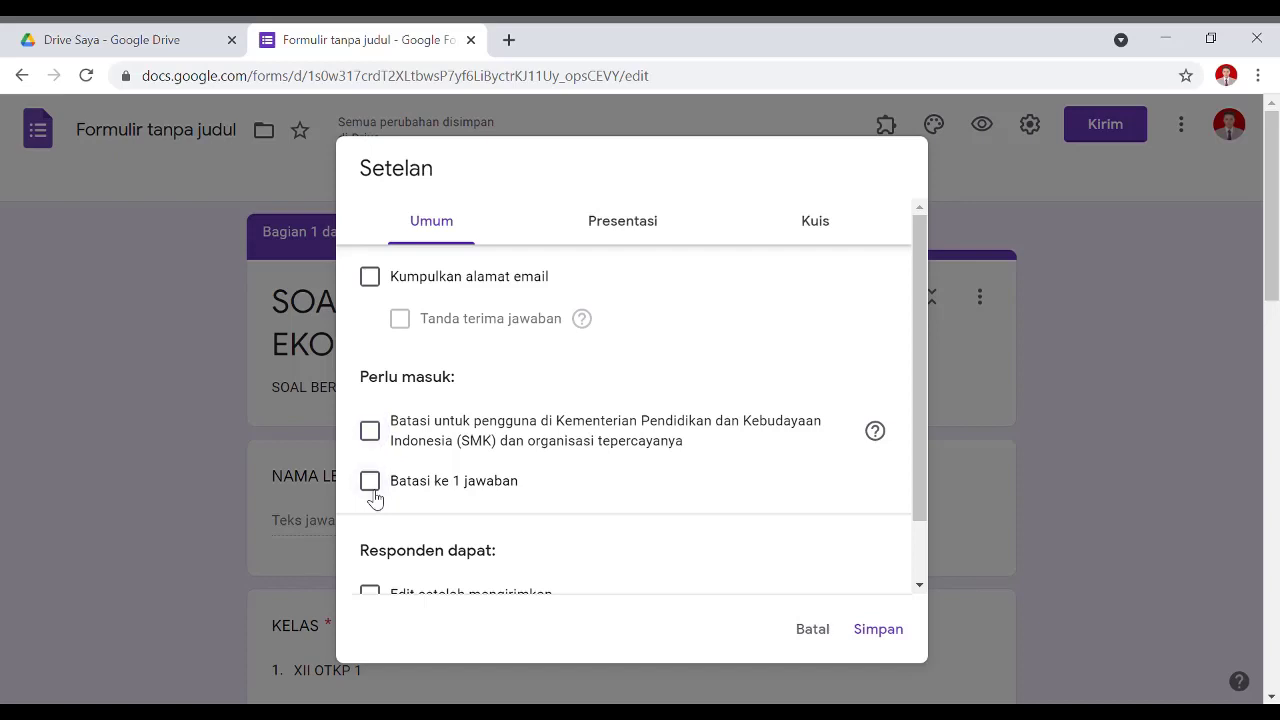
- Try out the "Batasi ke 1 jawaban" limit, look through the other general settings, and leave the limit off
left_click(371, 487)
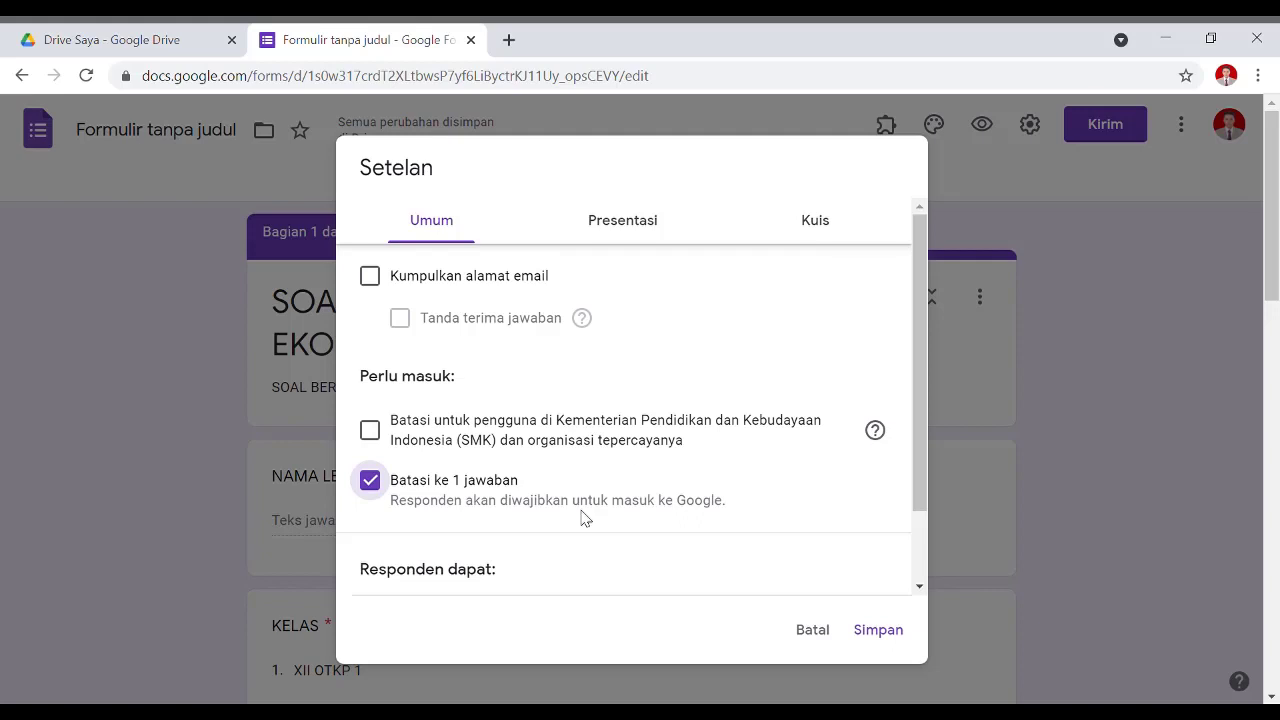
left_click(496, 483)
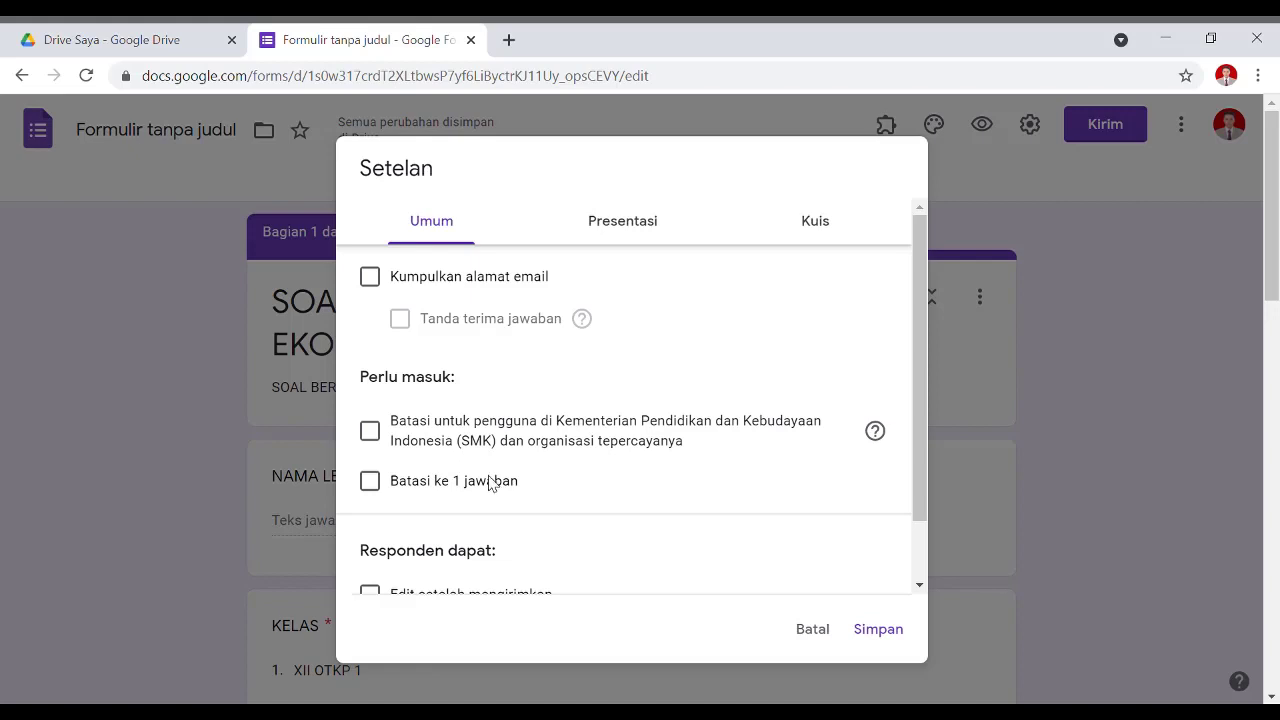
left_click(490, 484)
scroll(502, 540, "down", 2)
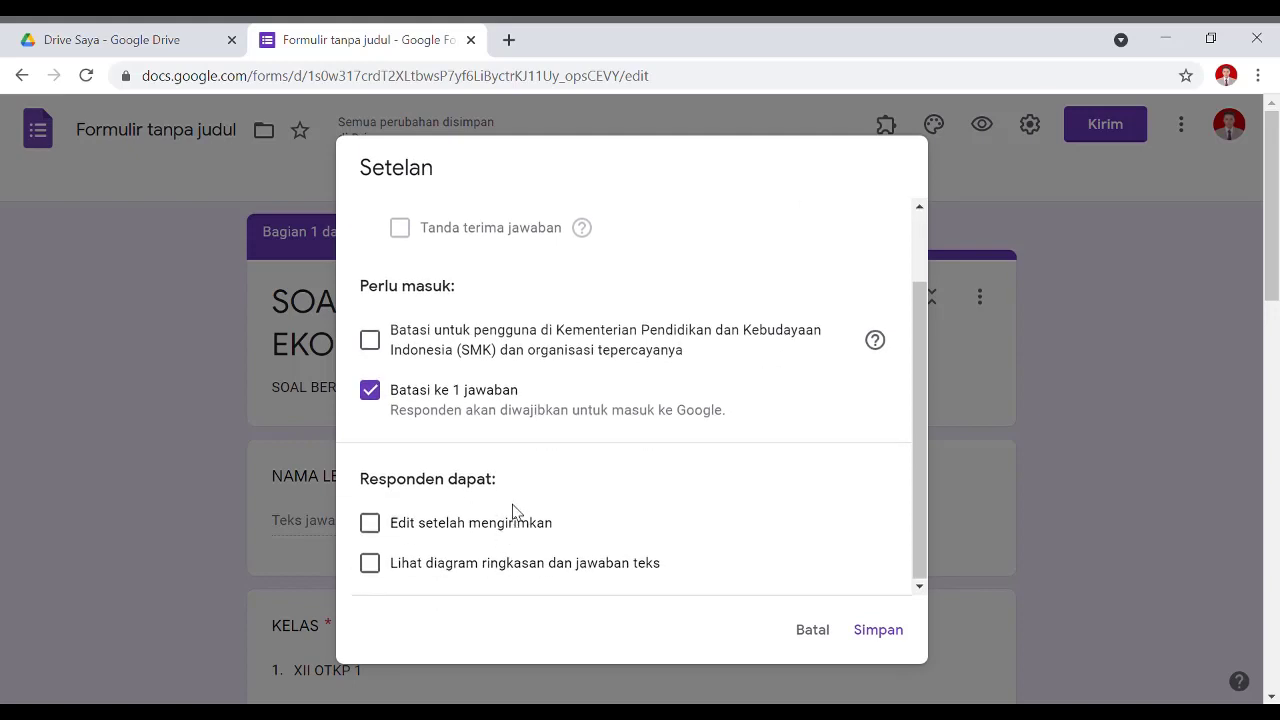
scroll(513, 511, "up", 2)
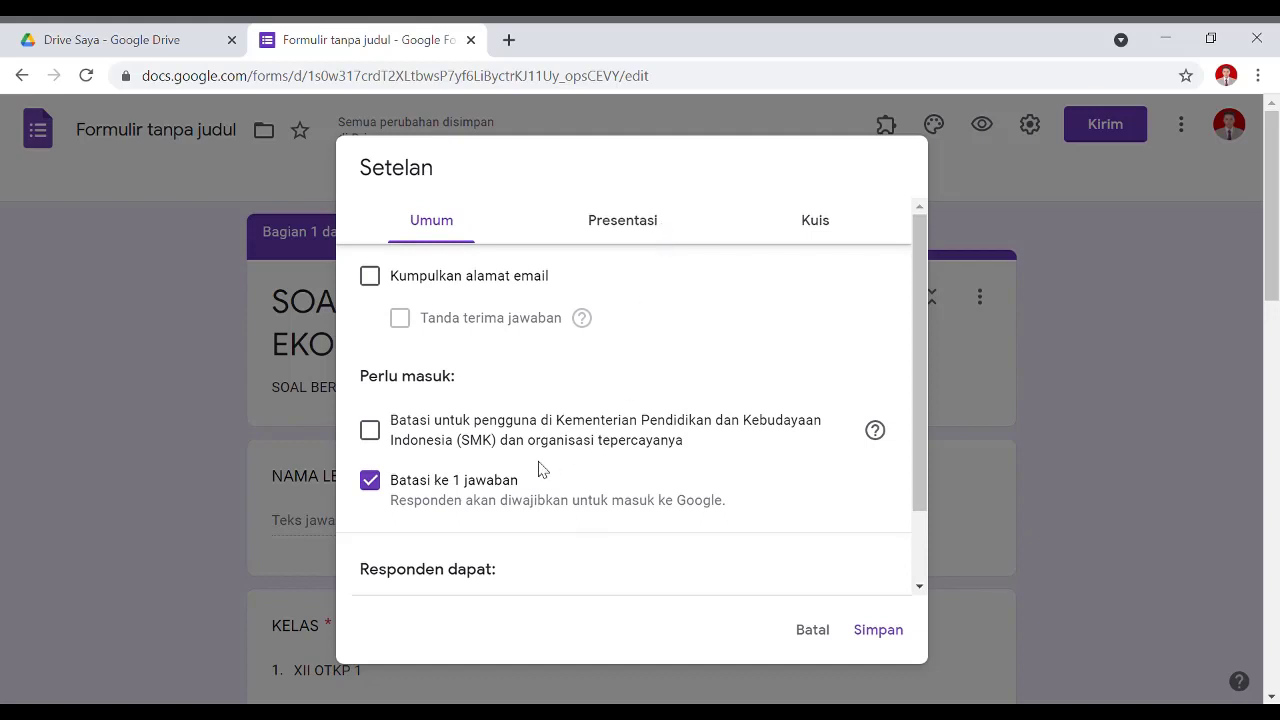
left_click(507, 487)
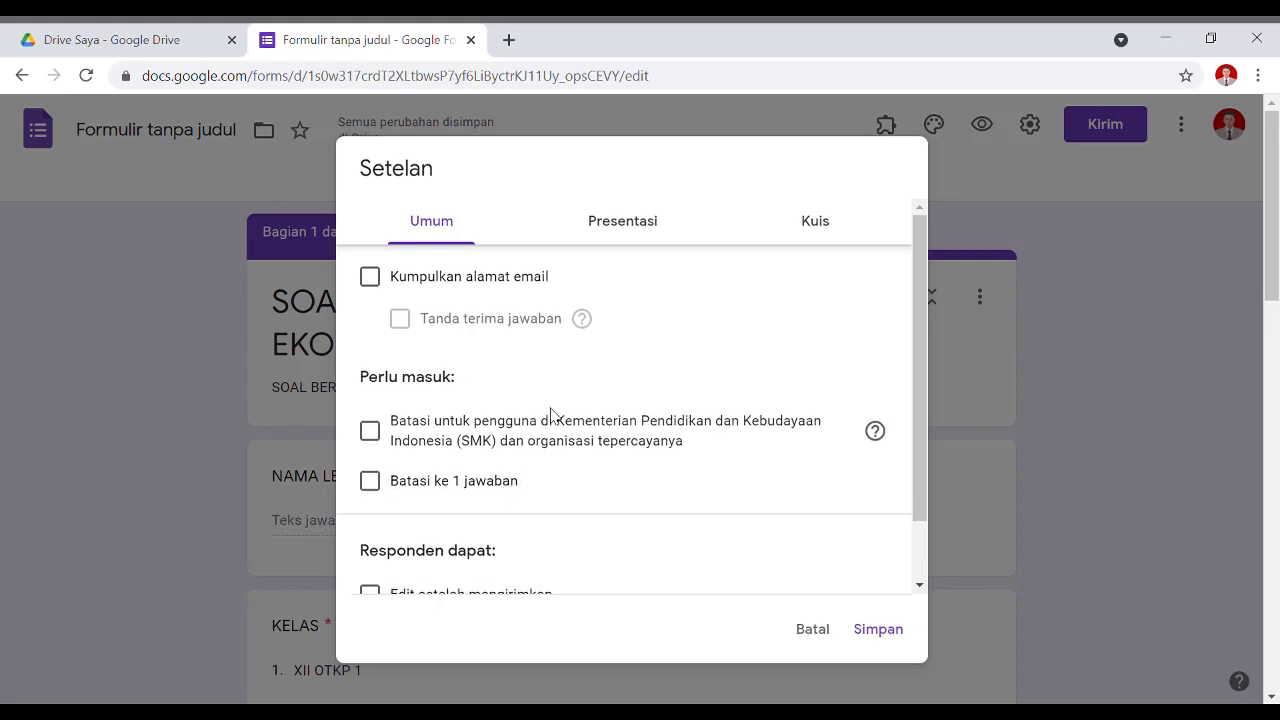
- In the presentation settings, turn off "Tampilkan link untuk menyerahkan jawaban lain"
left_click(647, 241)
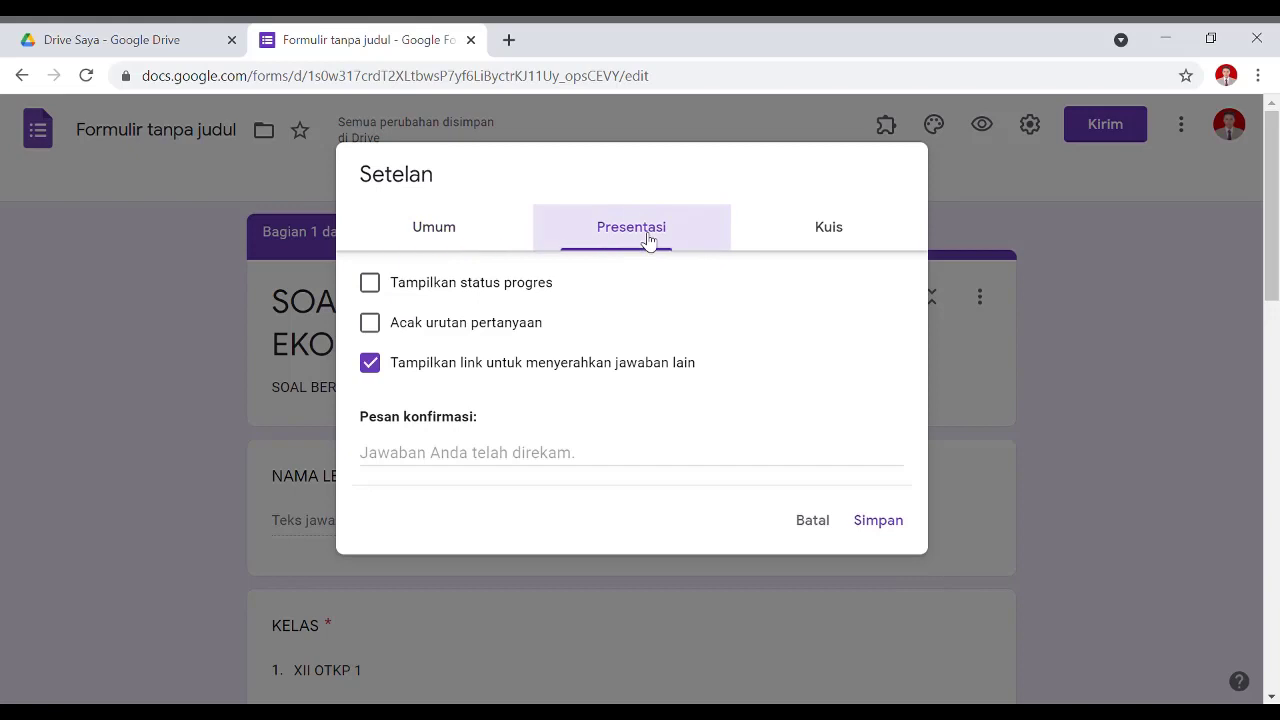
left_click(607, 364)
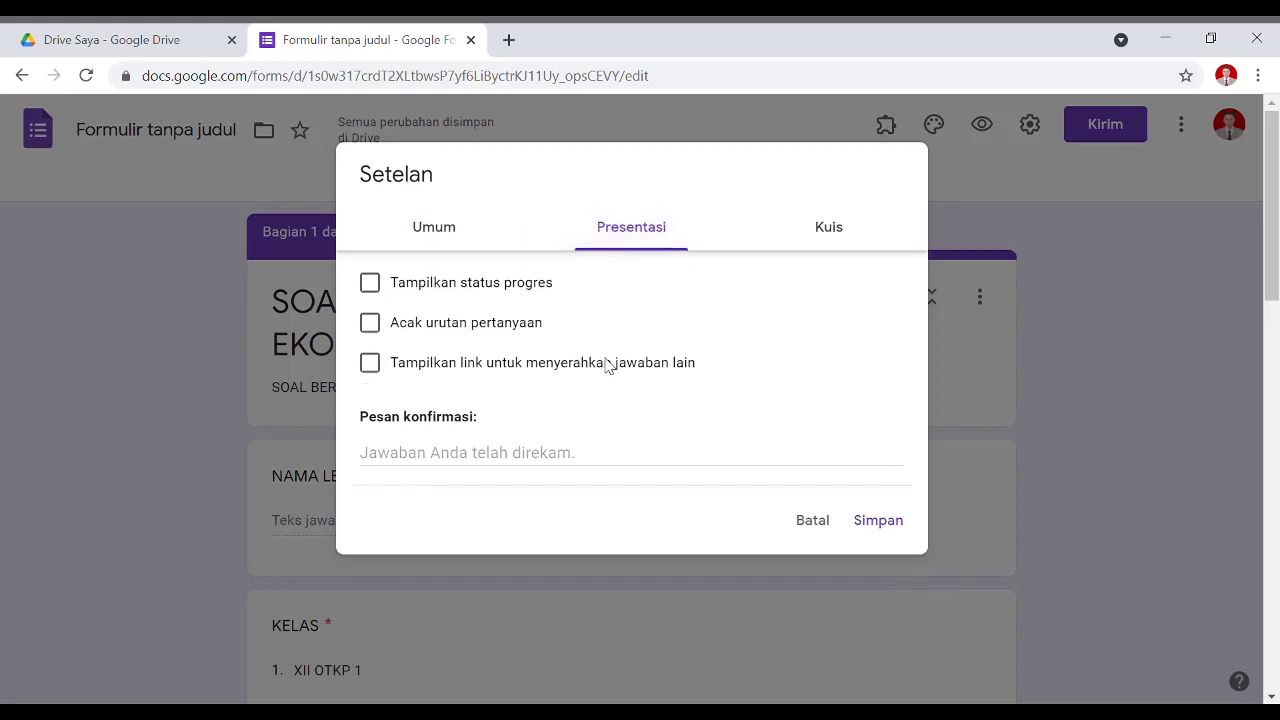
- Turn the one-response limit on and off again, checking the presentation option for submitting another response each time
left_click(450, 234)
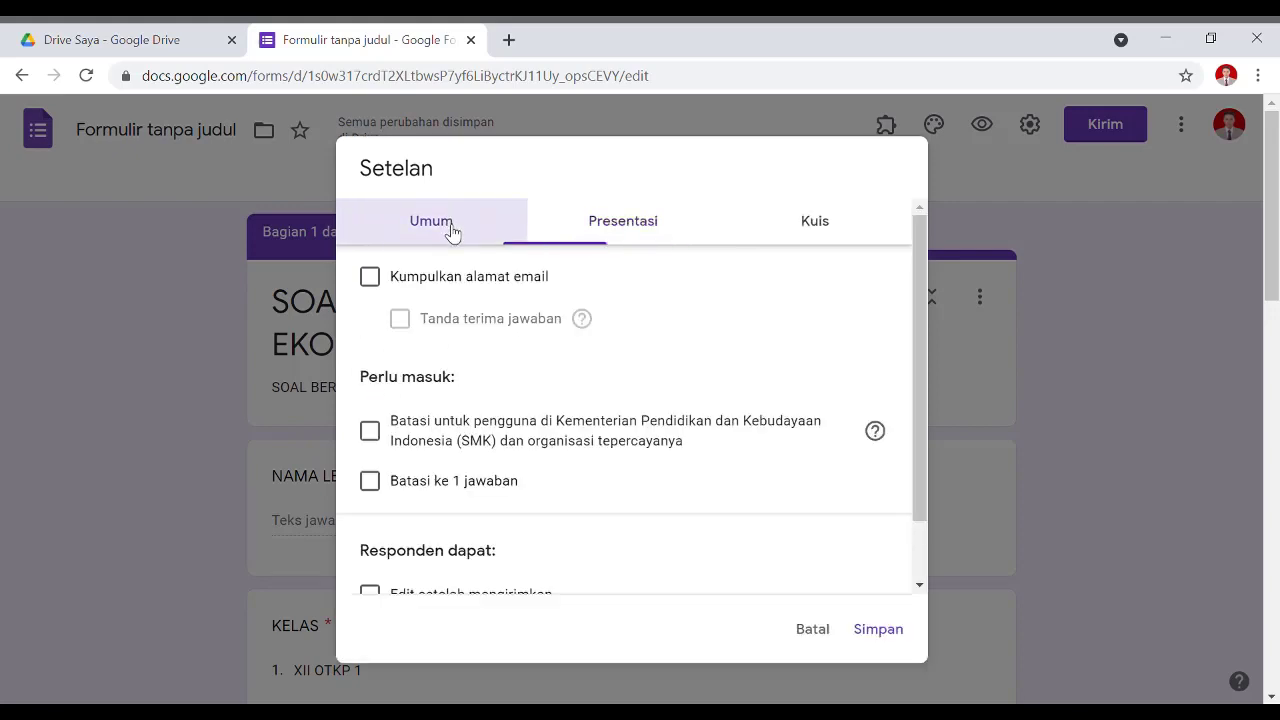
left_click(498, 484)
left_click(632, 222)
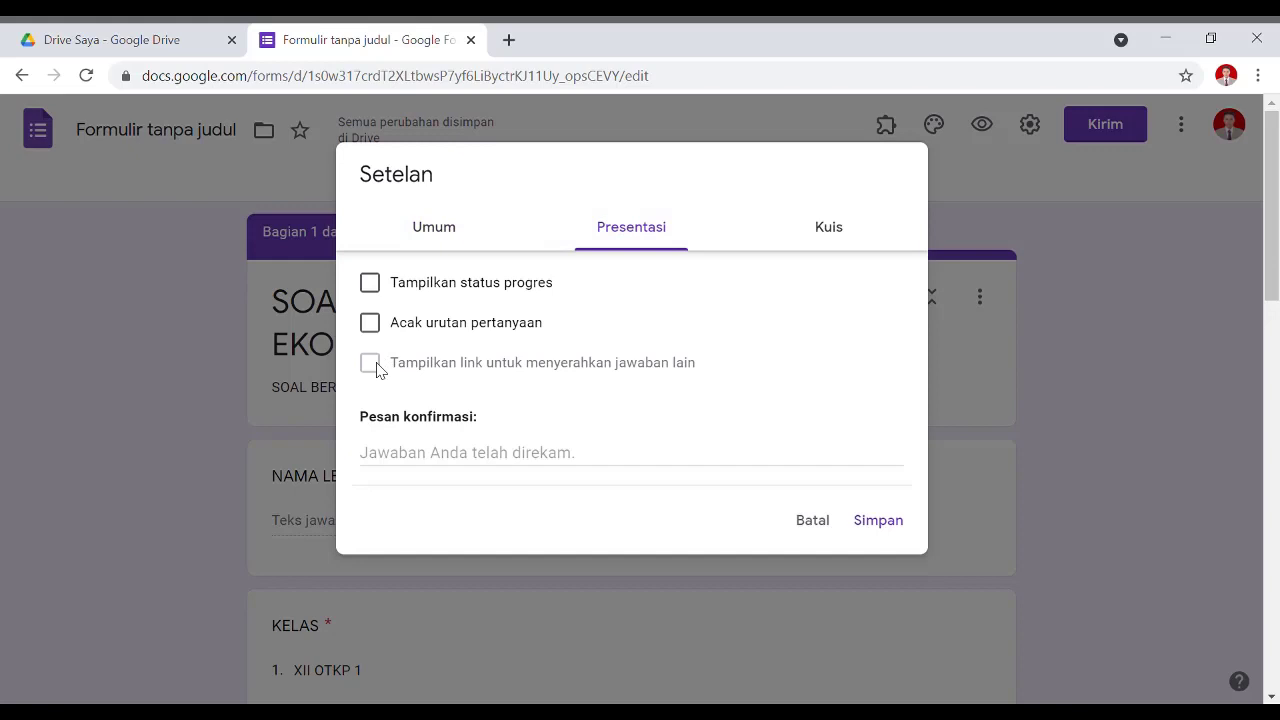
left_click(447, 238)
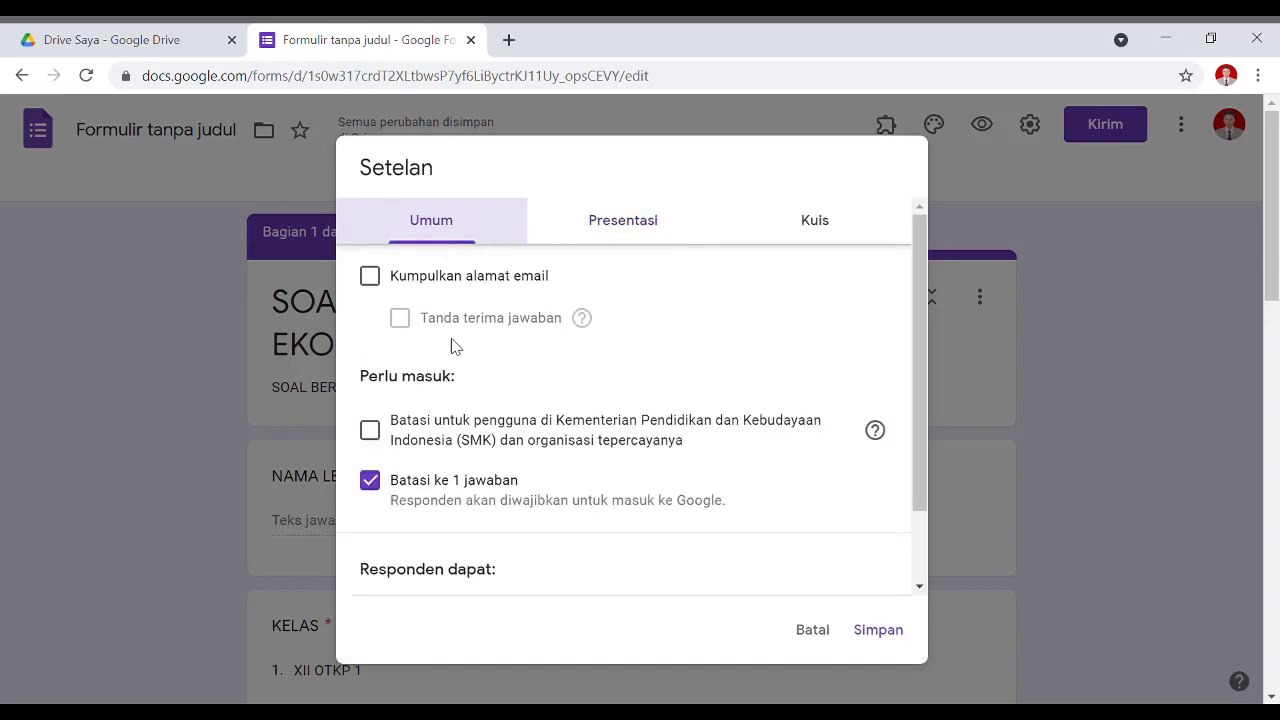
left_click(421, 488)
left_click(623, 230)
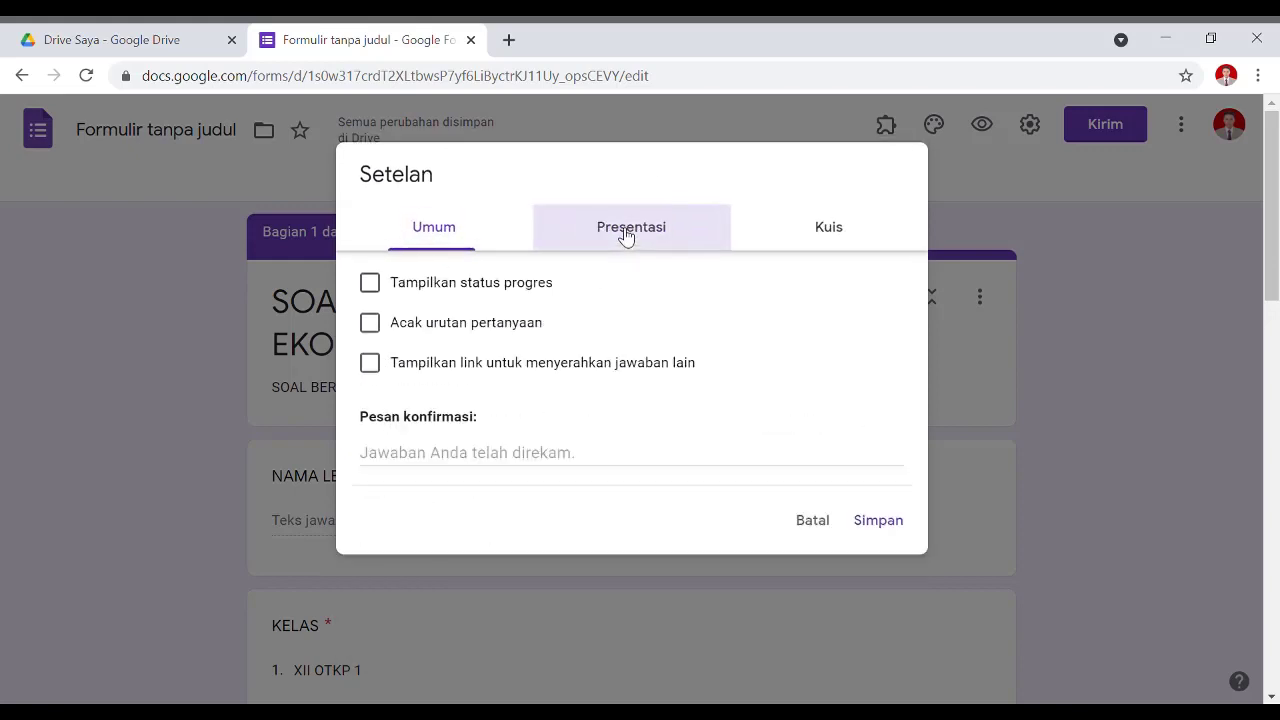
- Leave "Tampilkan link untuk menyerahkan jawaban lain" off and turn on the "Batasi ke 1 jawaban" limit
left_click(375, 365)
left_click(377, 368)
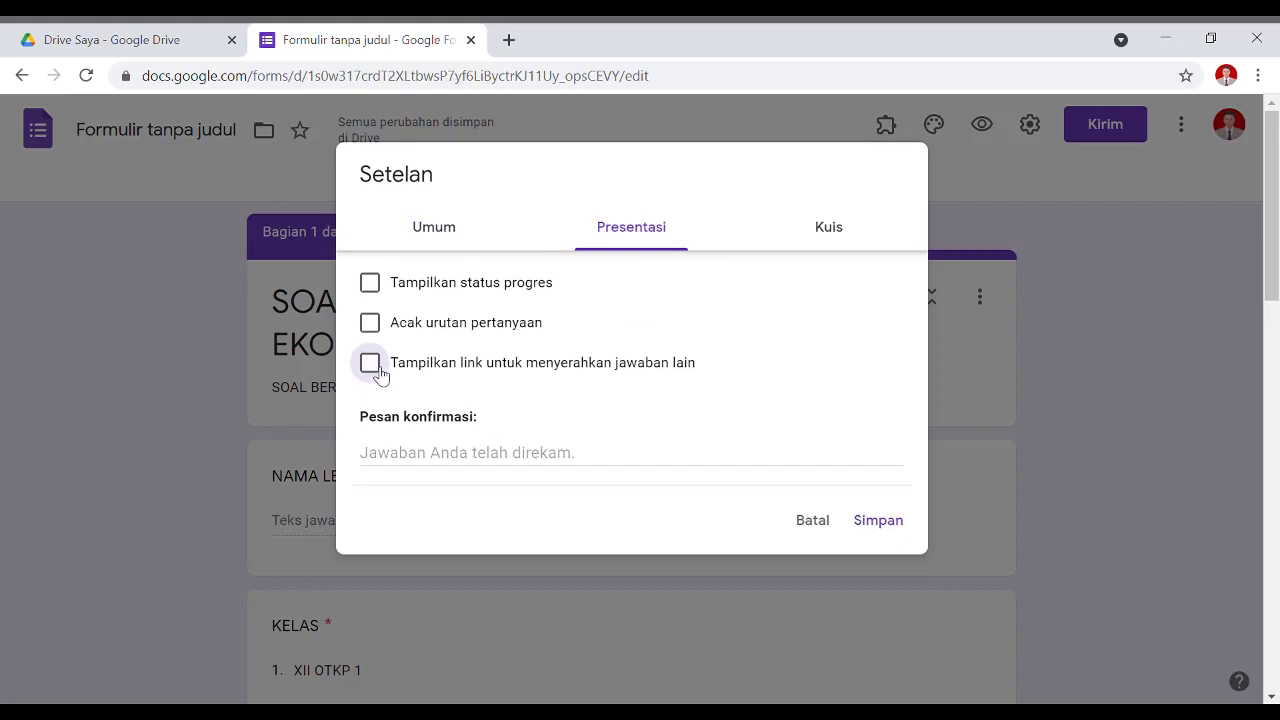
left_click(437, 234)
left_click(440, 481)
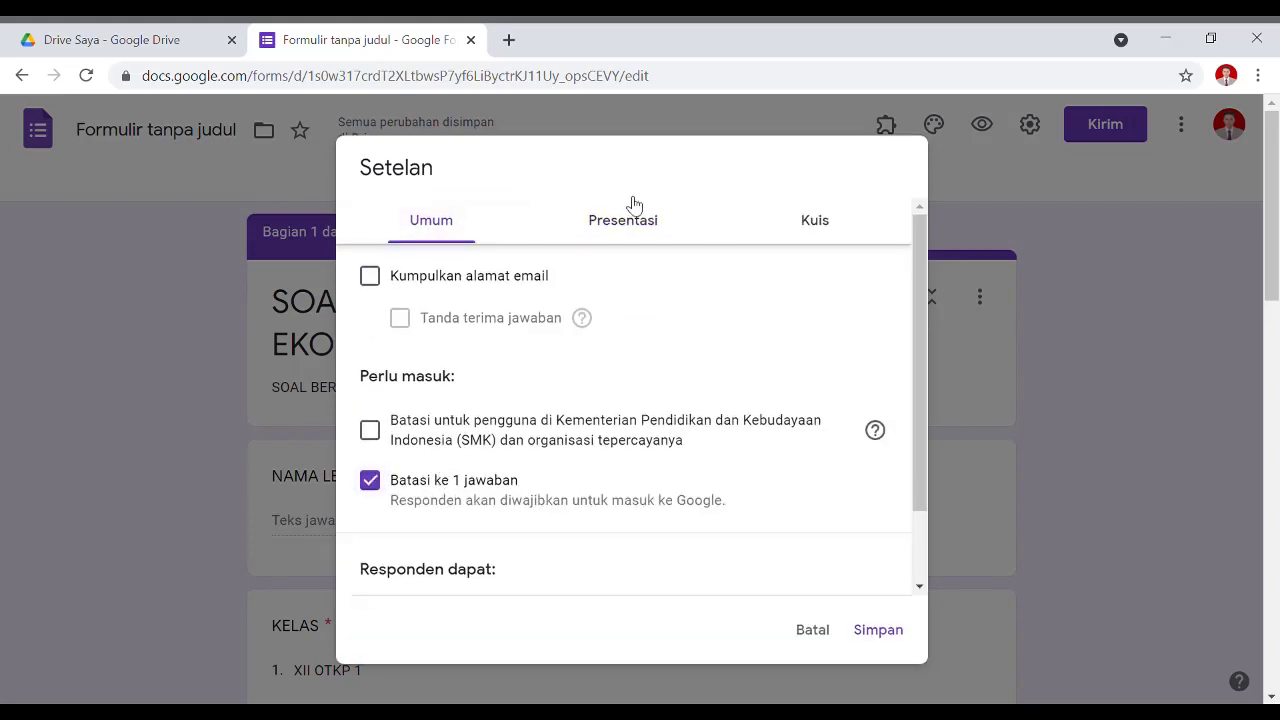
- In the presentation settings, set the confirmation message to "Terimakasih sudah mengerjakan Soal PAS EKONOMI KELAS XII."
left_click(628, 214)
left_click(488, 460)
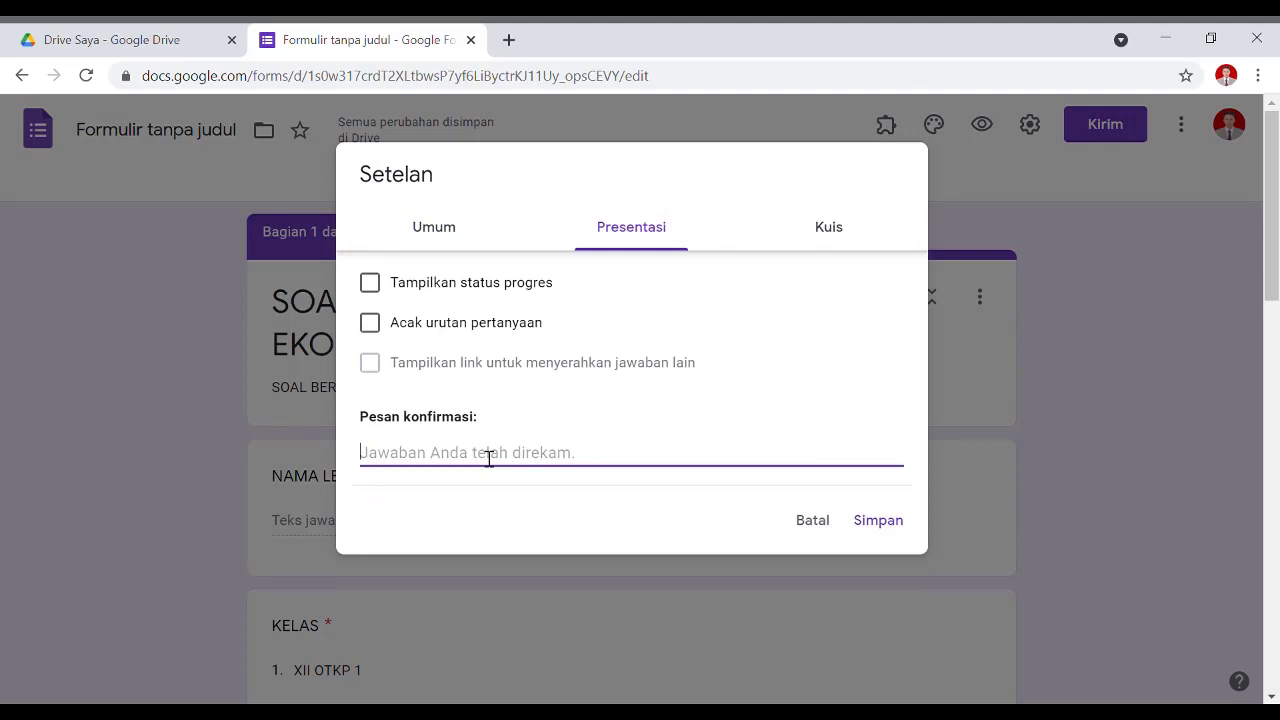
type("Terimakasi")
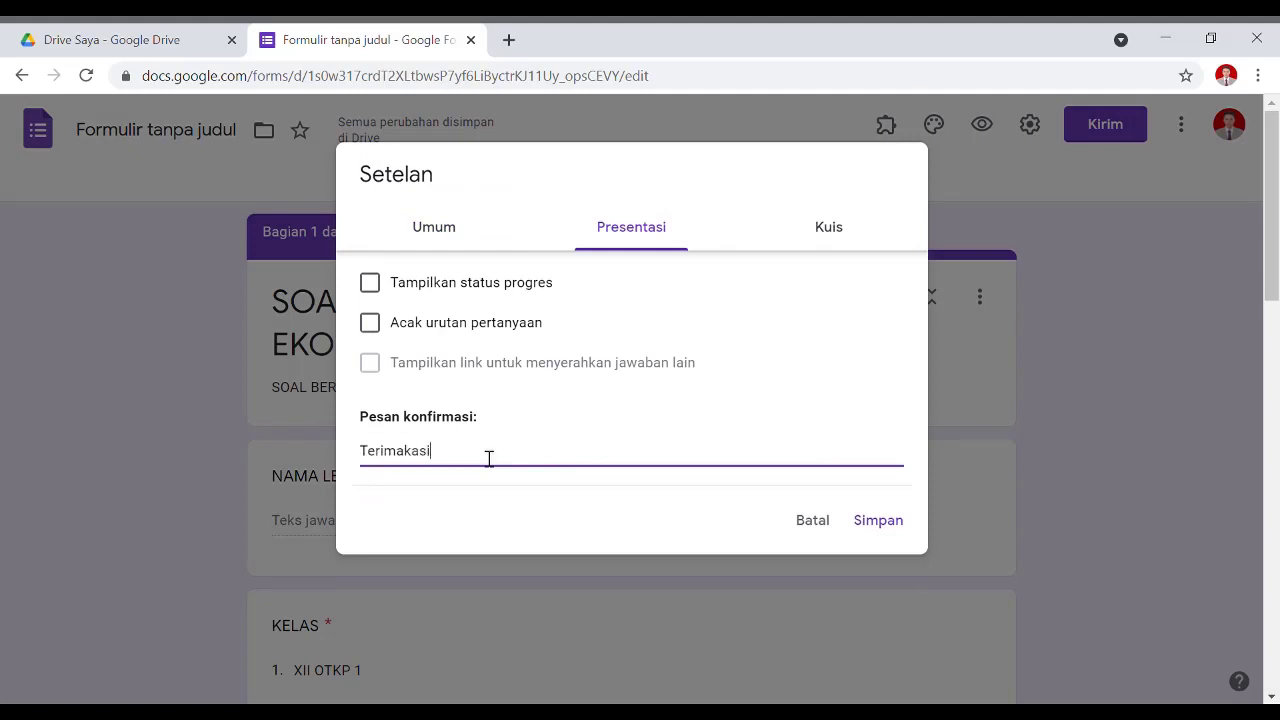
type("h sudah mengerjakan SOal")
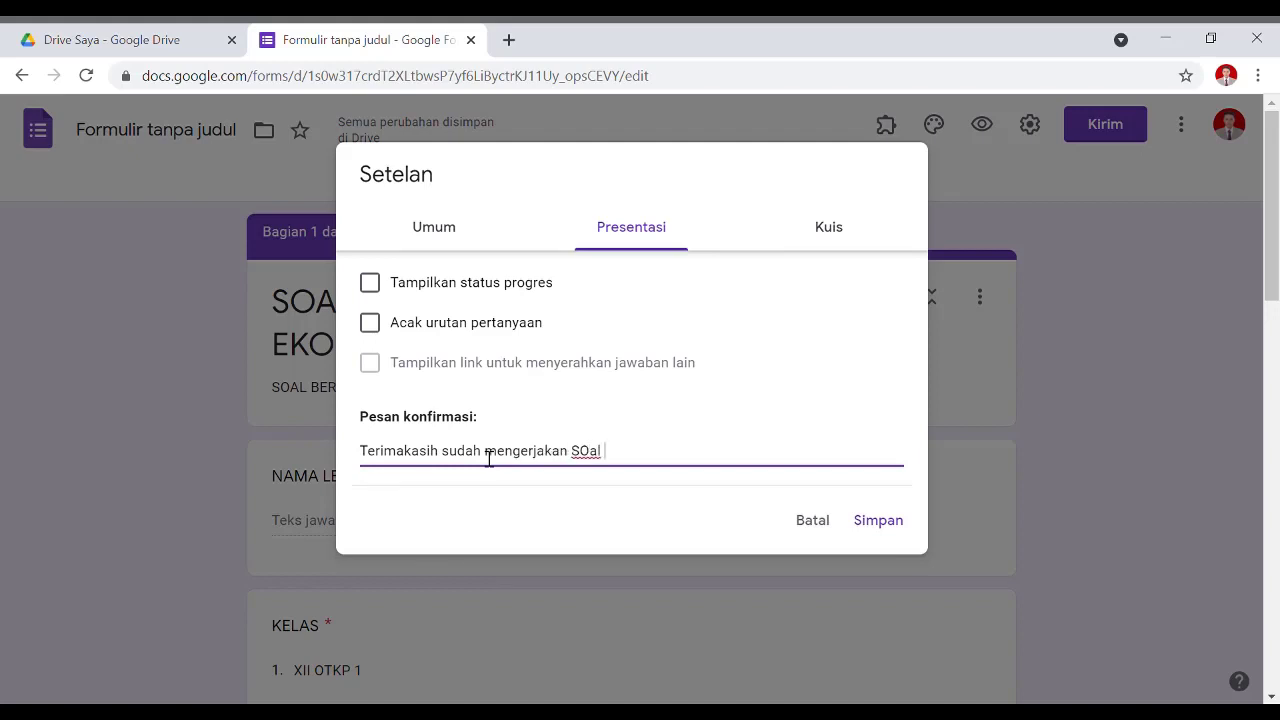
key("BackSpace")
key("BackSpace")
key("BackSpace")
key("BackSpace")
type("oal PAS EKONOMI")
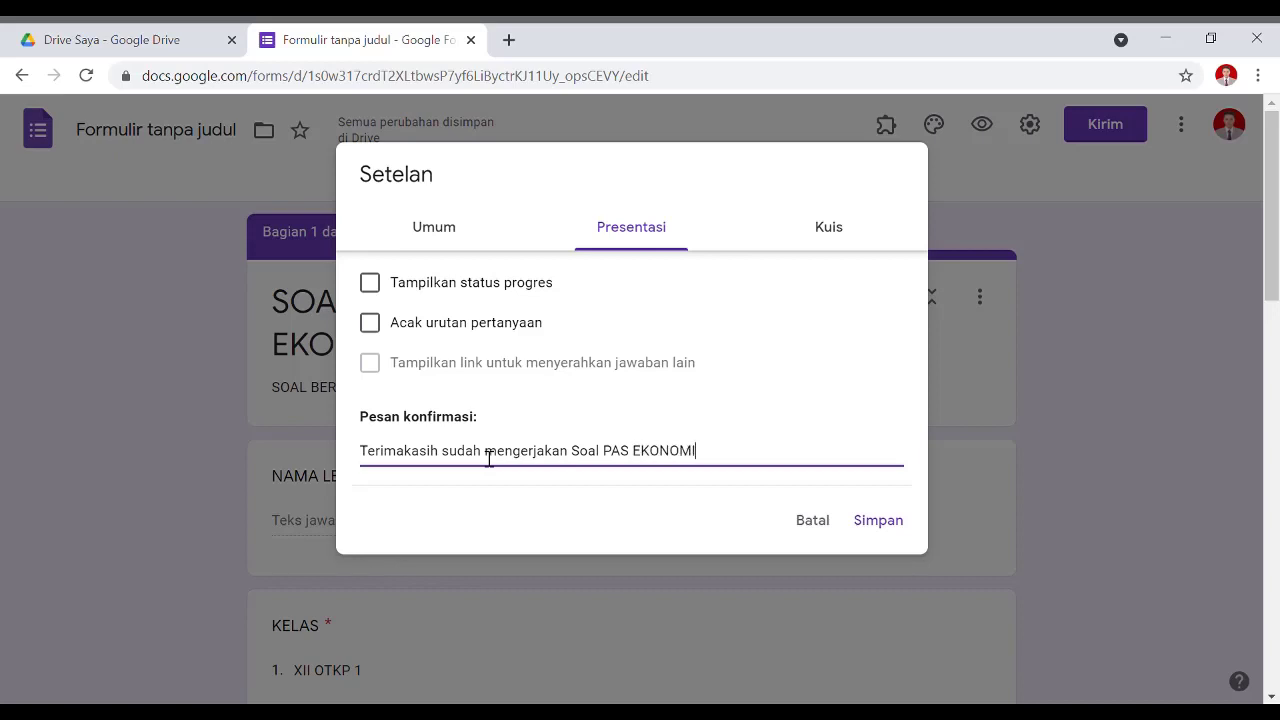
type(" KELAS XII.")
- In the quiz settings, turn on "Jadikan ini sebagai kuis"
left_click(827, 247)
left_click(386, 270)
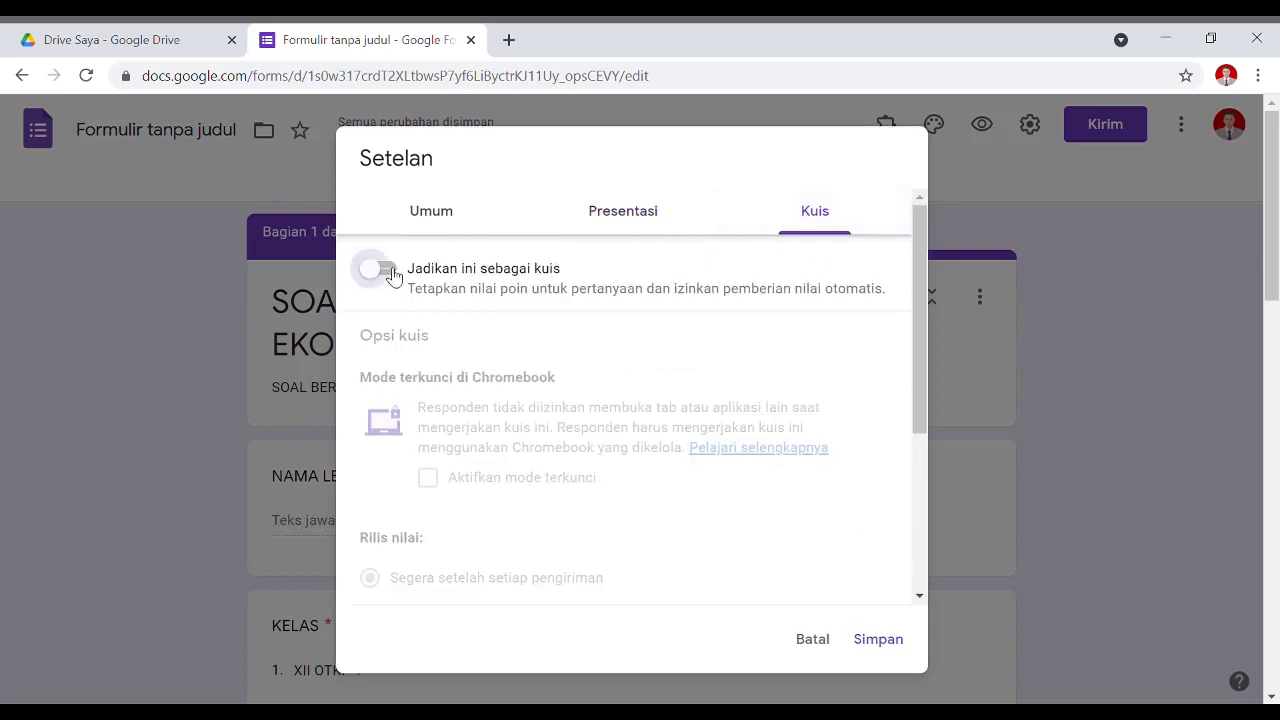
scroll(392, 278, "down", 3)
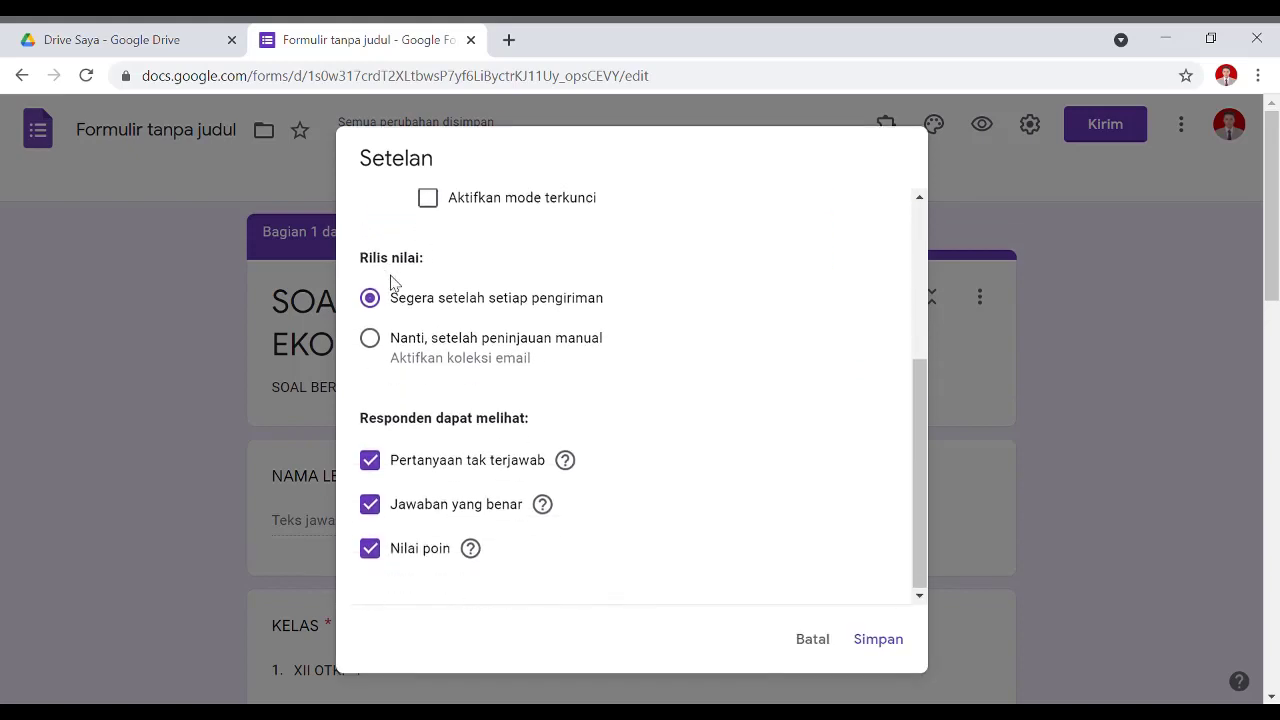
- Stop respondents from seeing "Pertanyaan tak terjawab", "Jawaban yang benar" and "Nilai poin", and save the settings
left_click(458, 466)
left_click(434, 508)
left_click(425, 548)
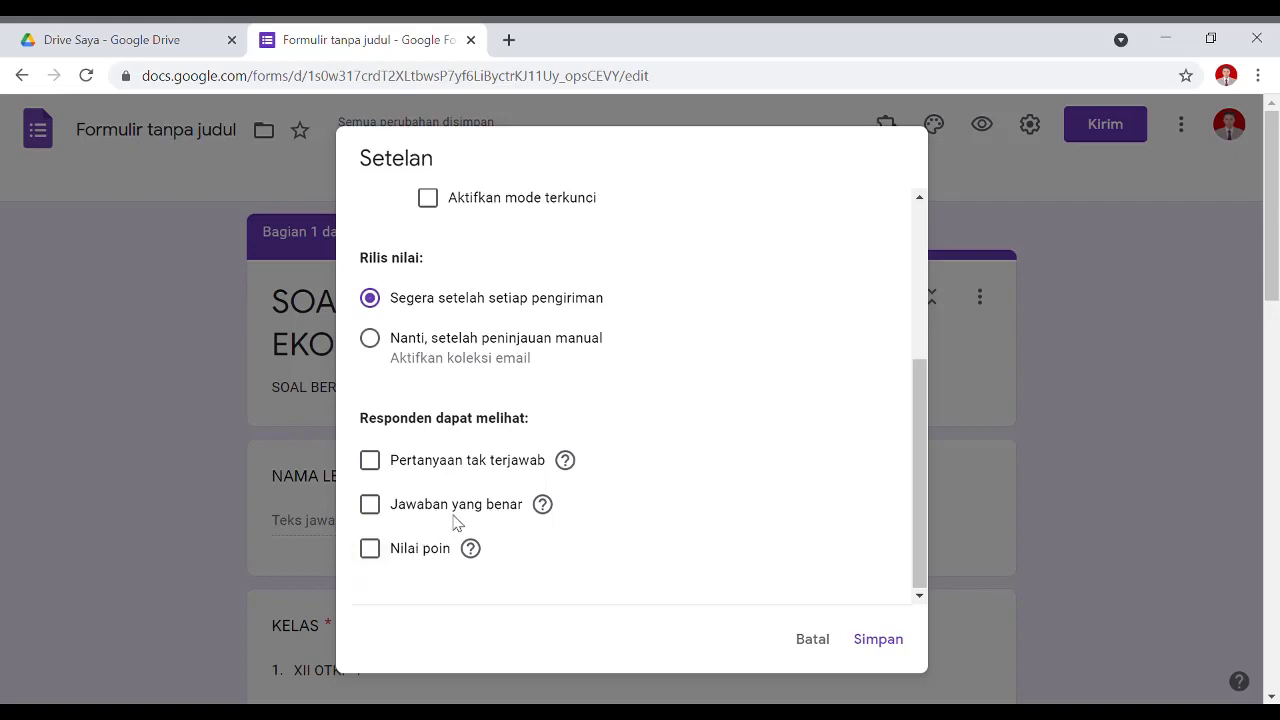
scroll(460, 520, "up", 3)
scroll(474, 487, "down", 2)
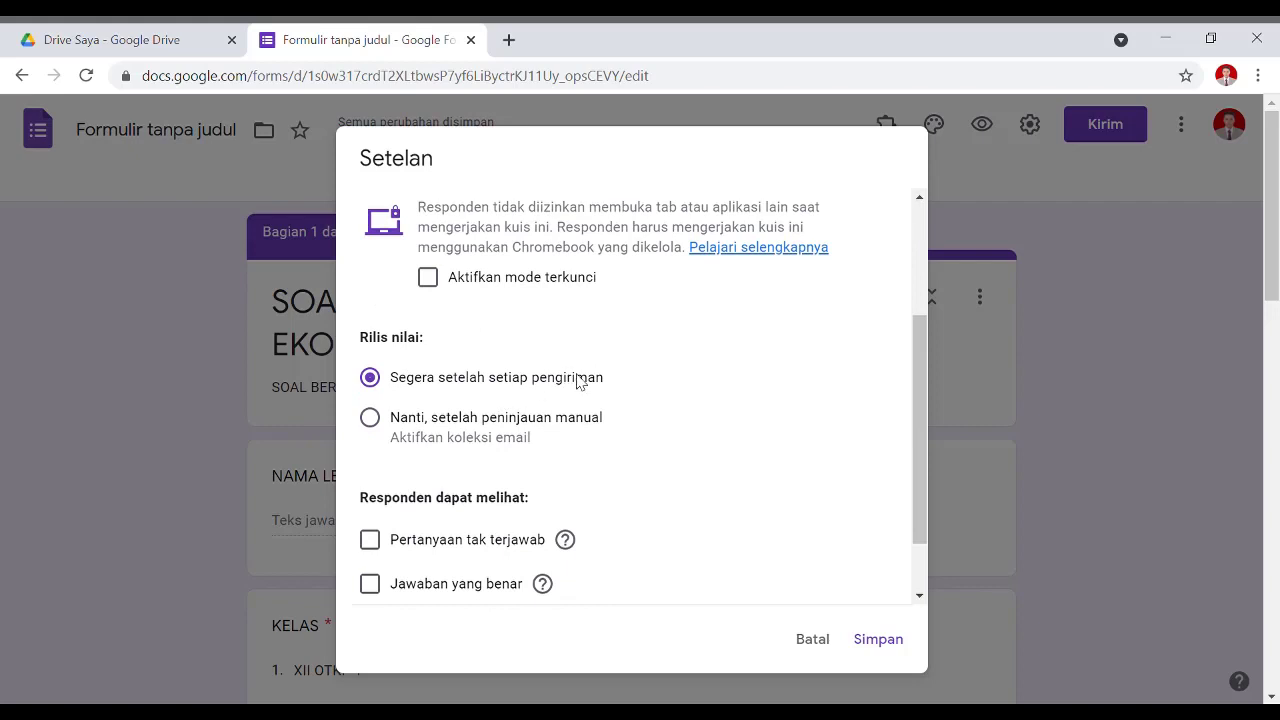
left_click(888, 642)
- Set the answer key of the question "Apa yang dimaksud dengan mobilisasi?" to "sdAD", worth 50 points
scroll(916, 514, "down", 5)
scroll(920, 515, "down", 3)
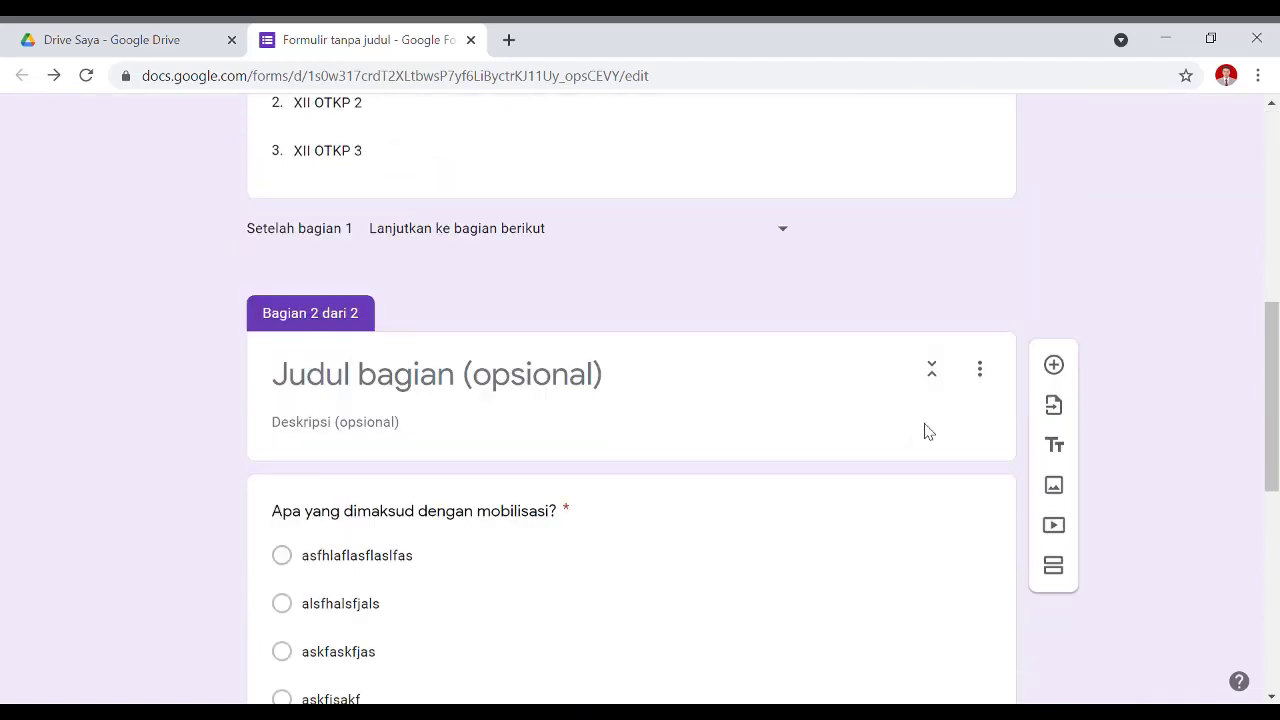
left_click(640, 429)
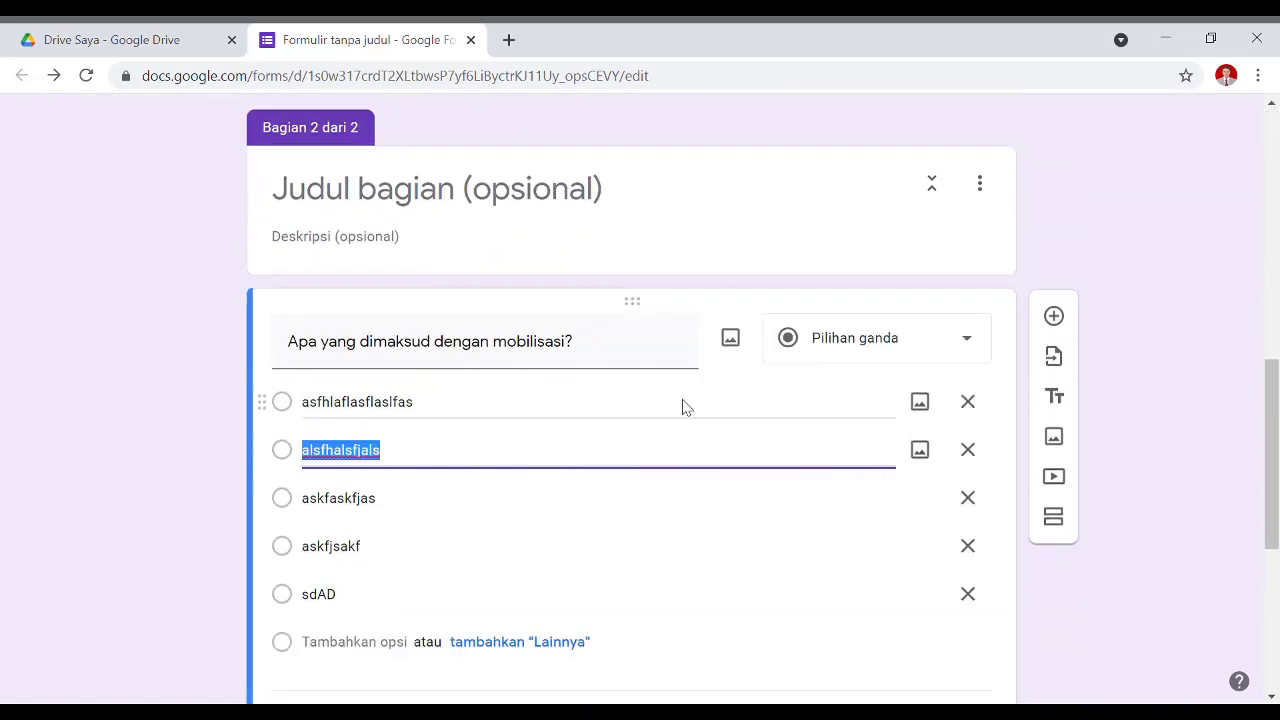
scroll(466, 357, "down", 3)
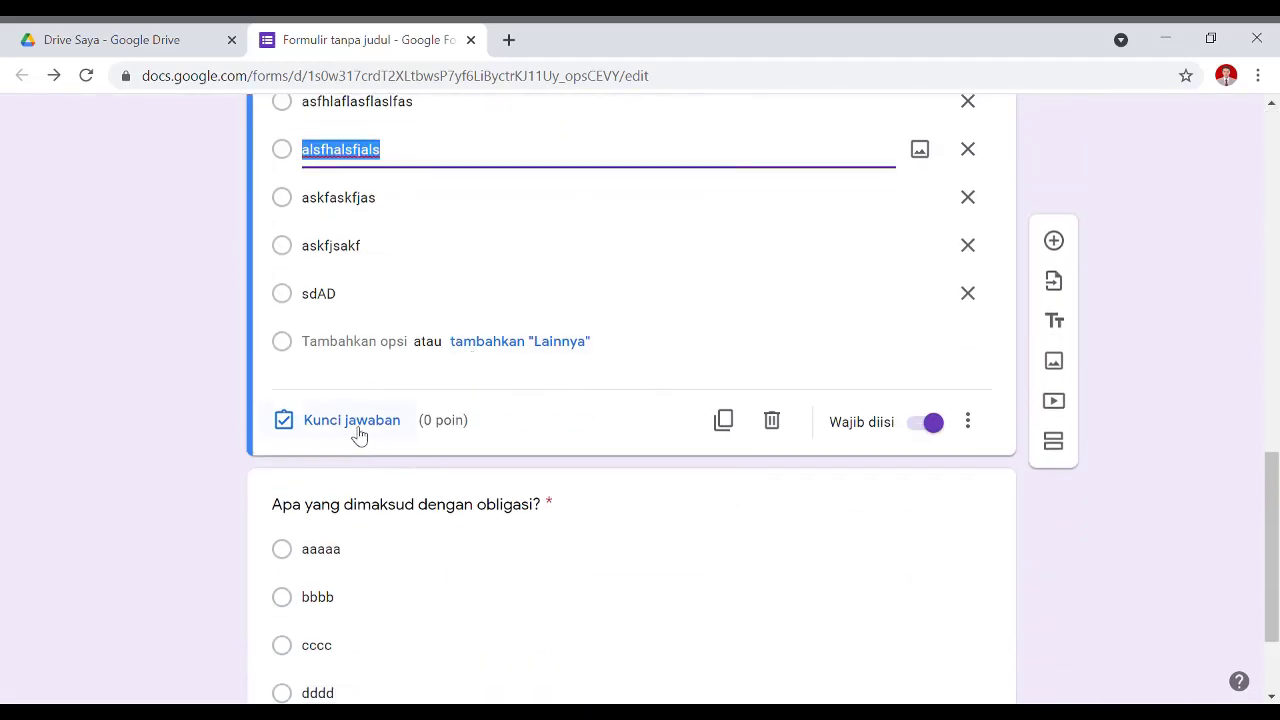
scroll(358, 432, "up", 15)
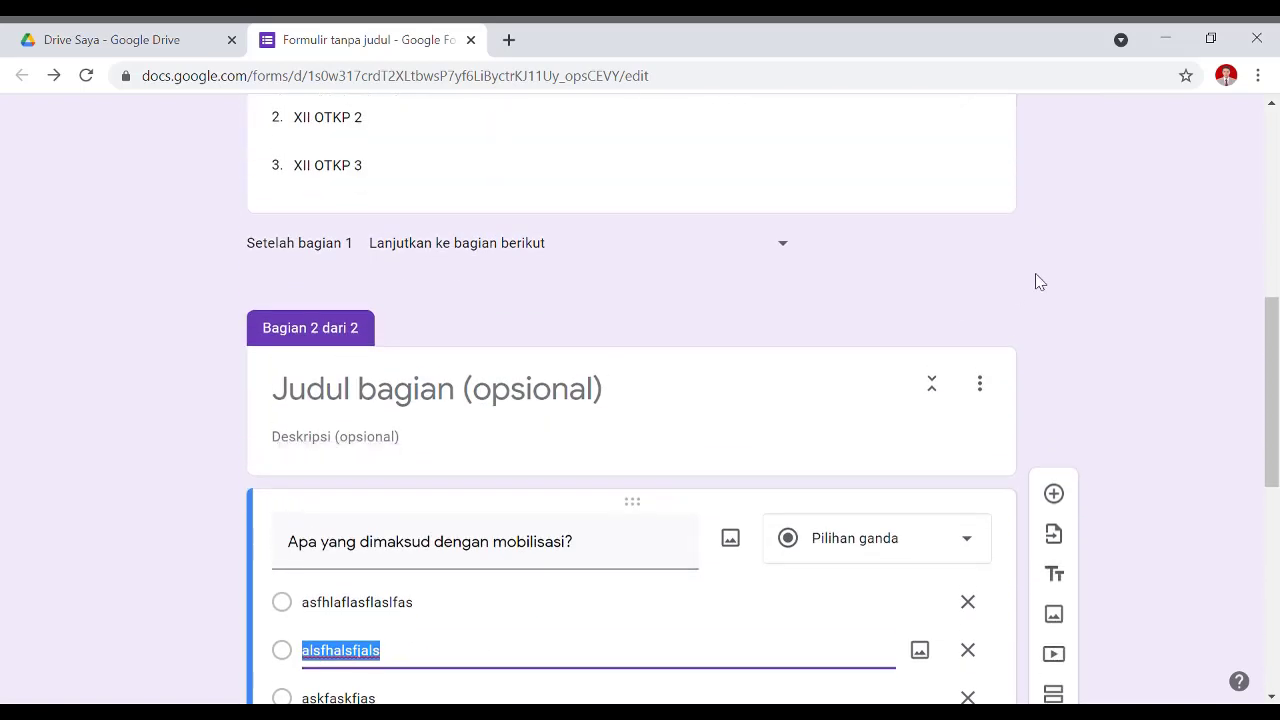
scroll(757, 594, "down", 15)
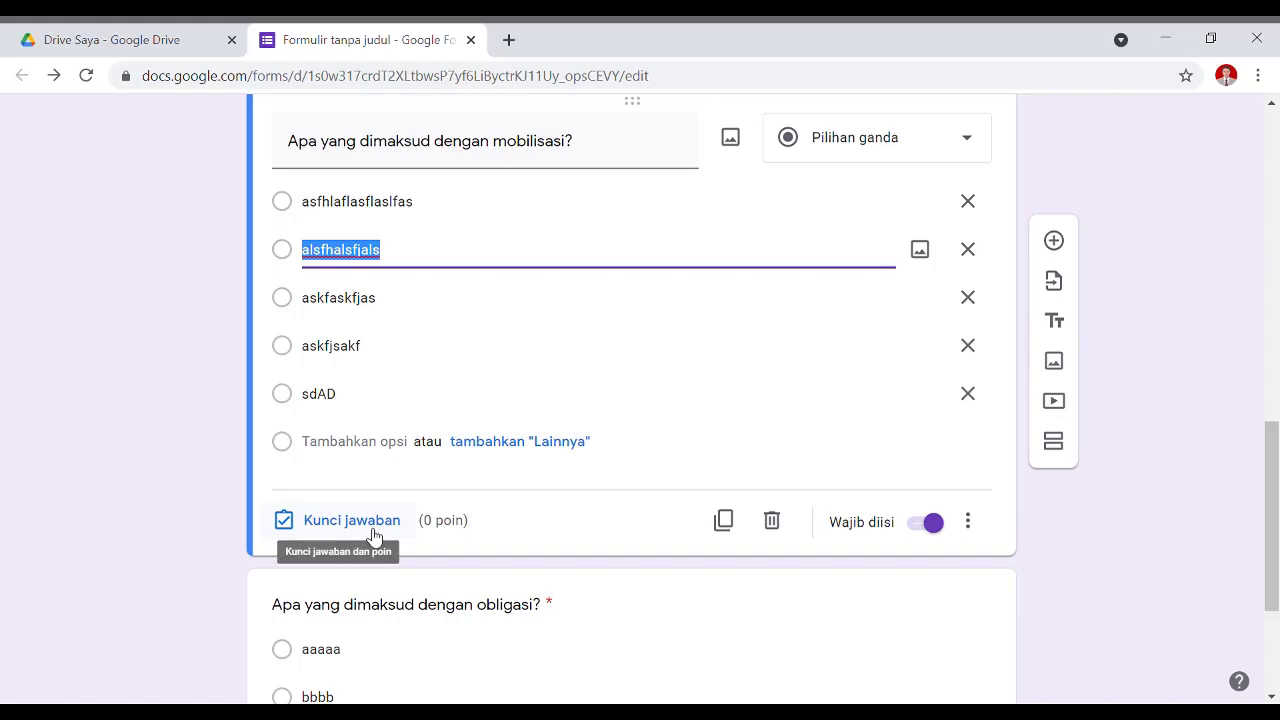
left_click(380, 531)
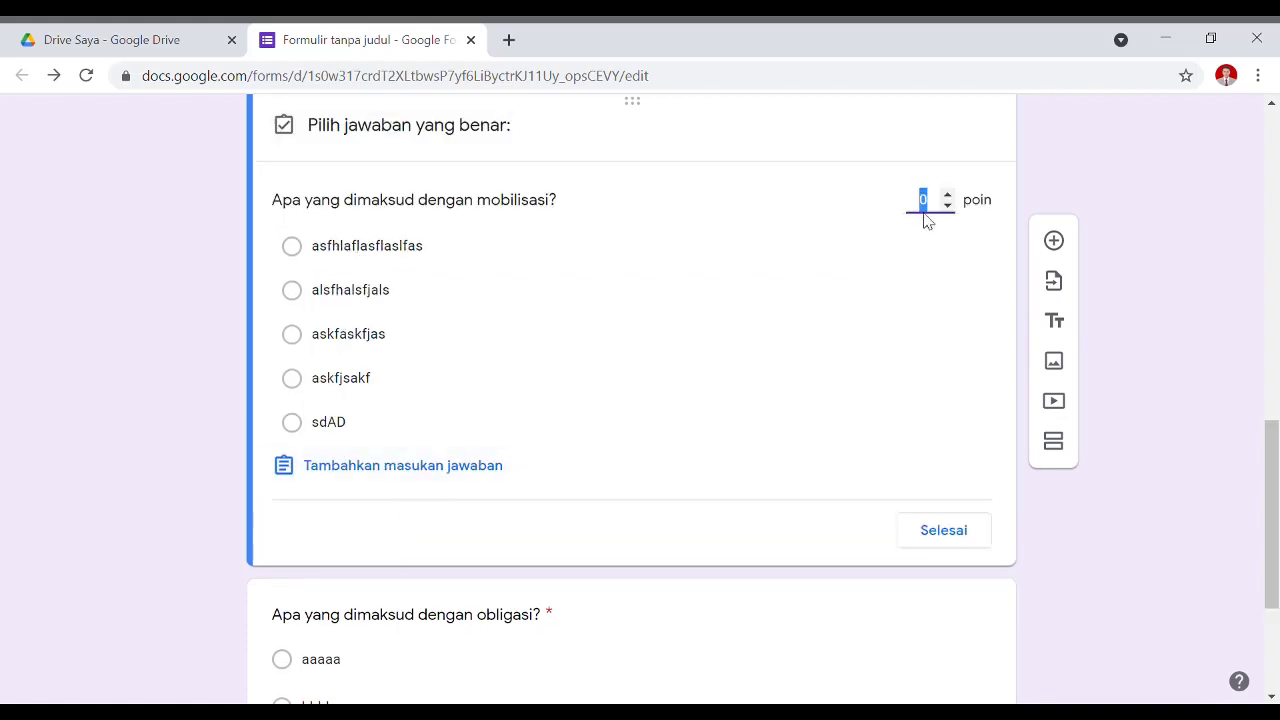
type("50")
key("BackSpace")
key("BackSpace")
type("1")
key("BackSpace")
type("50")
left_click(330, 421)
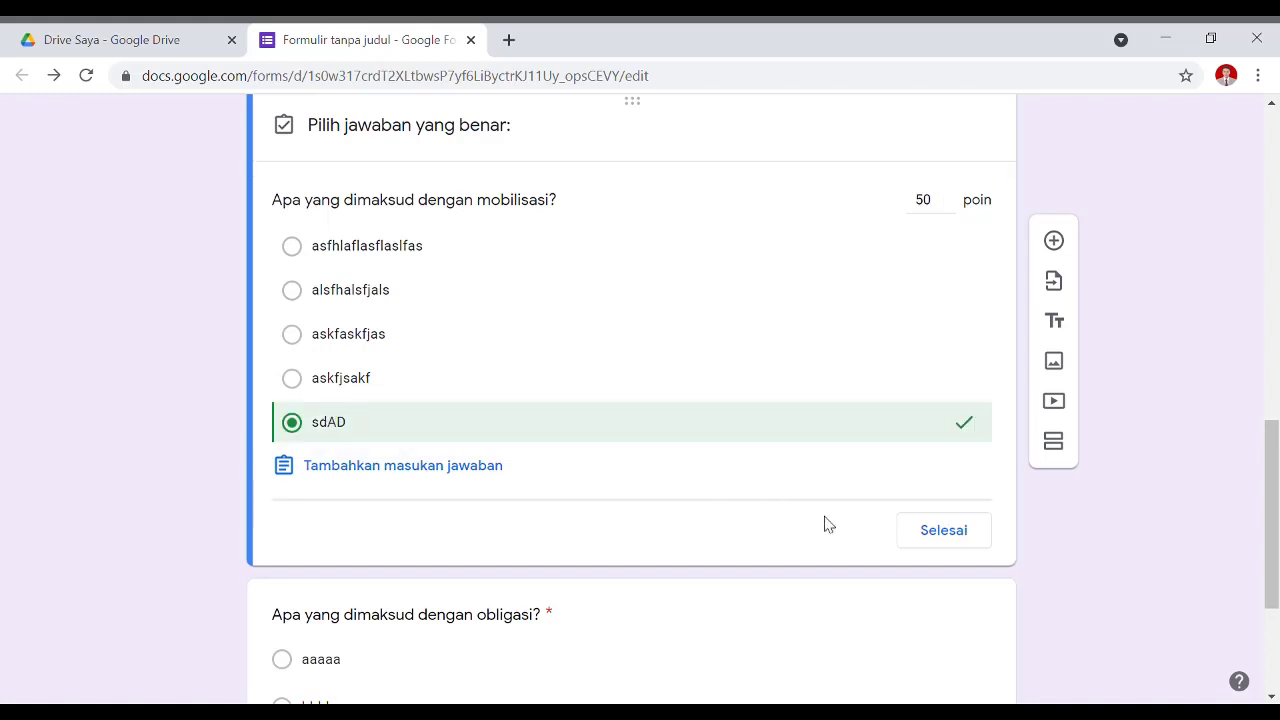
left_click(952, 540)
- Set the answer key of the question "Apa yang dimaksud dengan obligasi?" to "cccc", worth 50 points
scroll(912, 503, "down", 3)
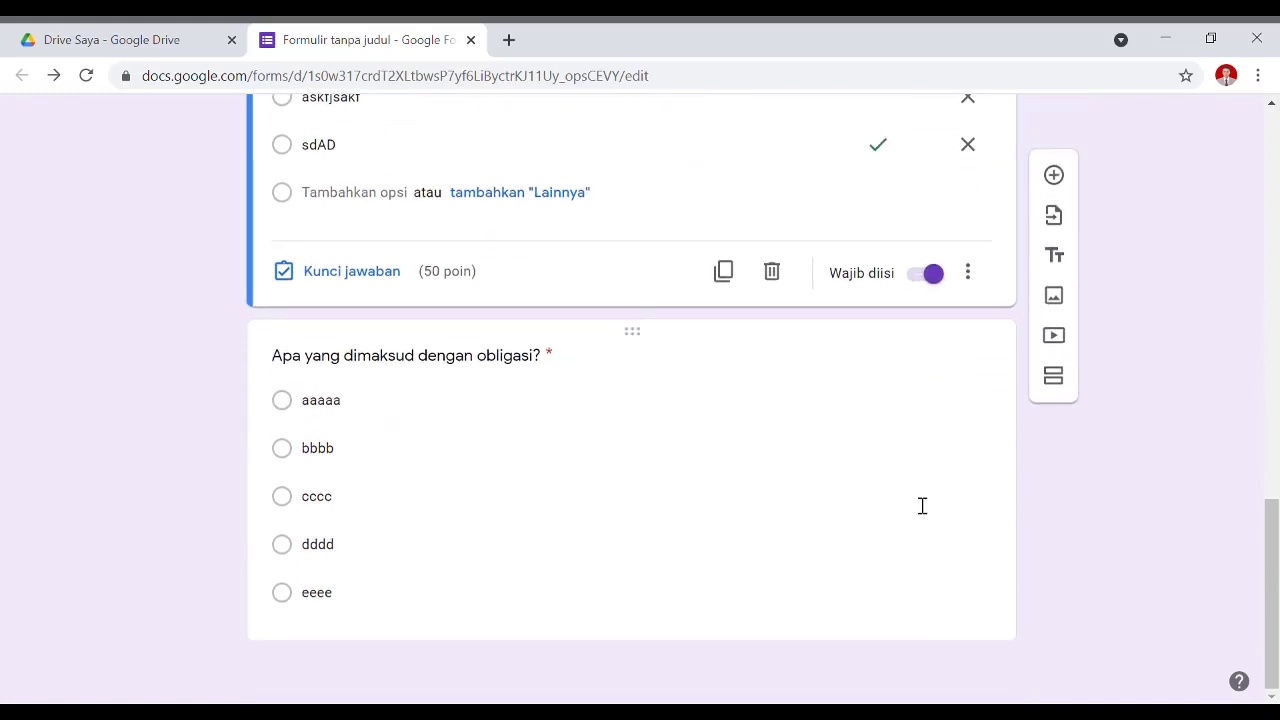
left_click(430, 543)
left_click(366, 612)
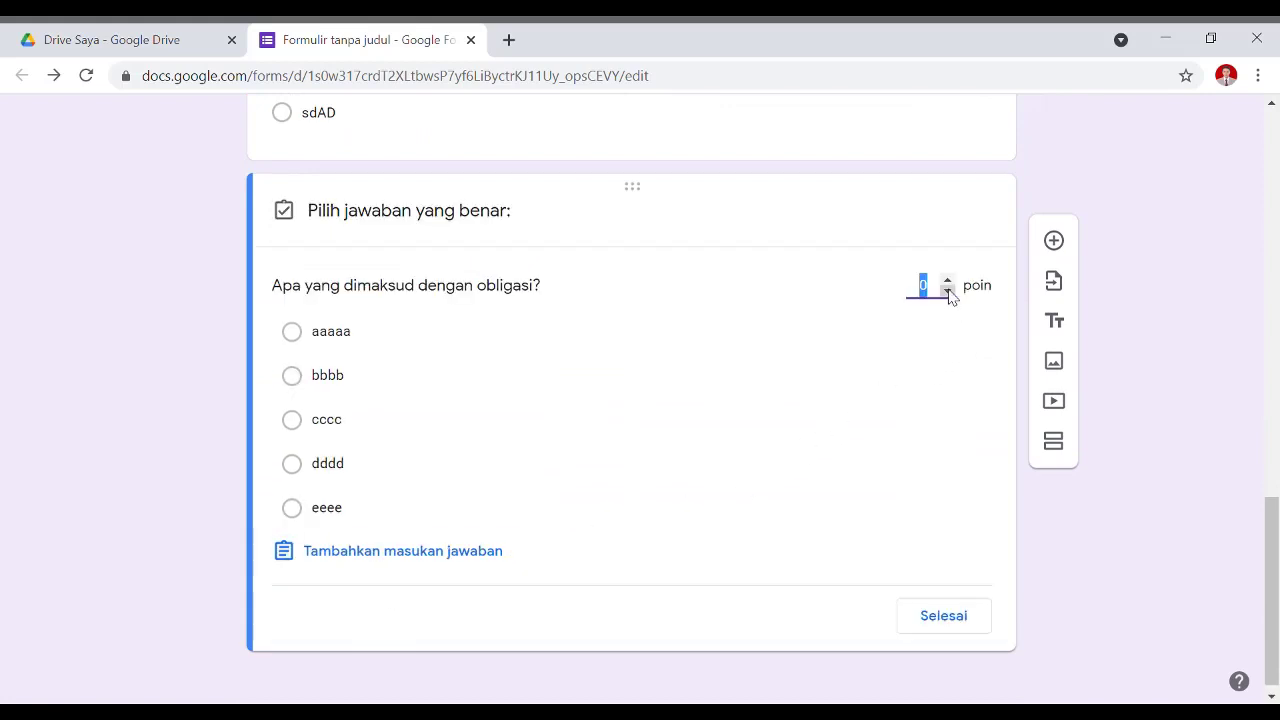
type("50")
left_click(336, 432)
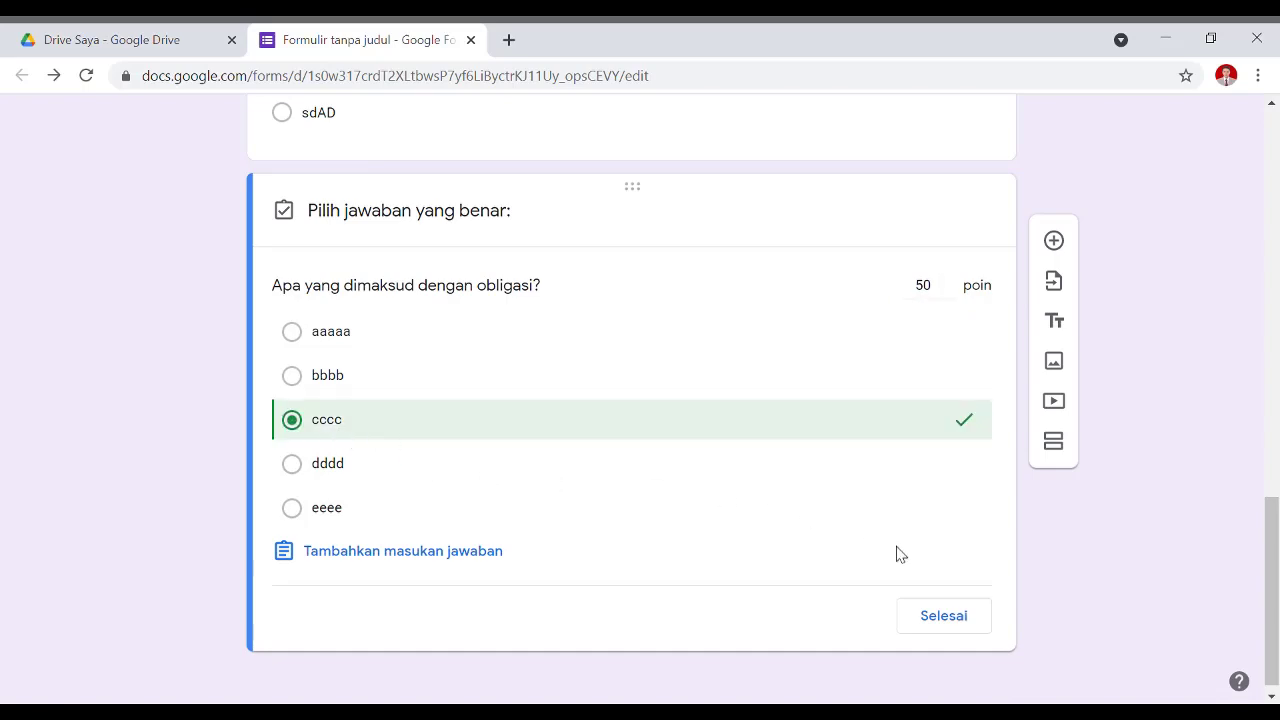
left_click(940, 614)
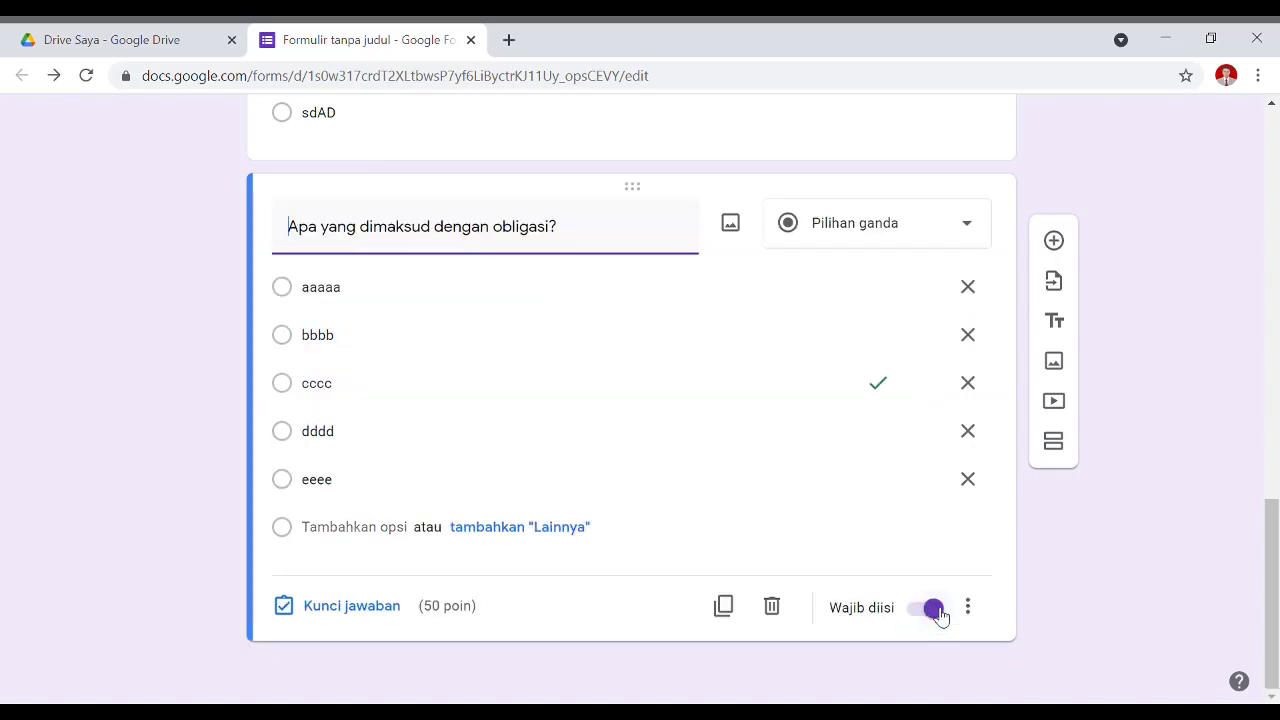
- Customize the form's theme with the painted hands and face header image from the "Kantor dan Sekolah" collection
scroll(713, 389, "up", 10)
scroll(713, 389, "up", 5)
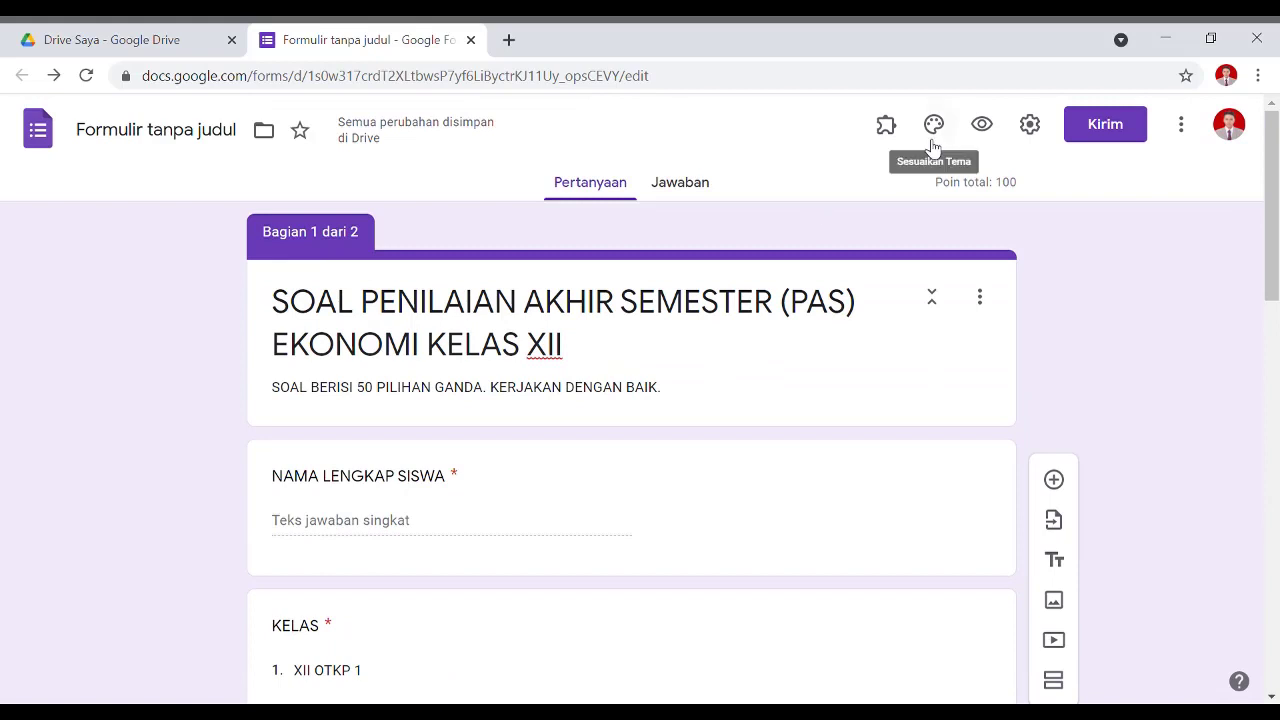
left_click(933, 125)
left_click(1045, 327)
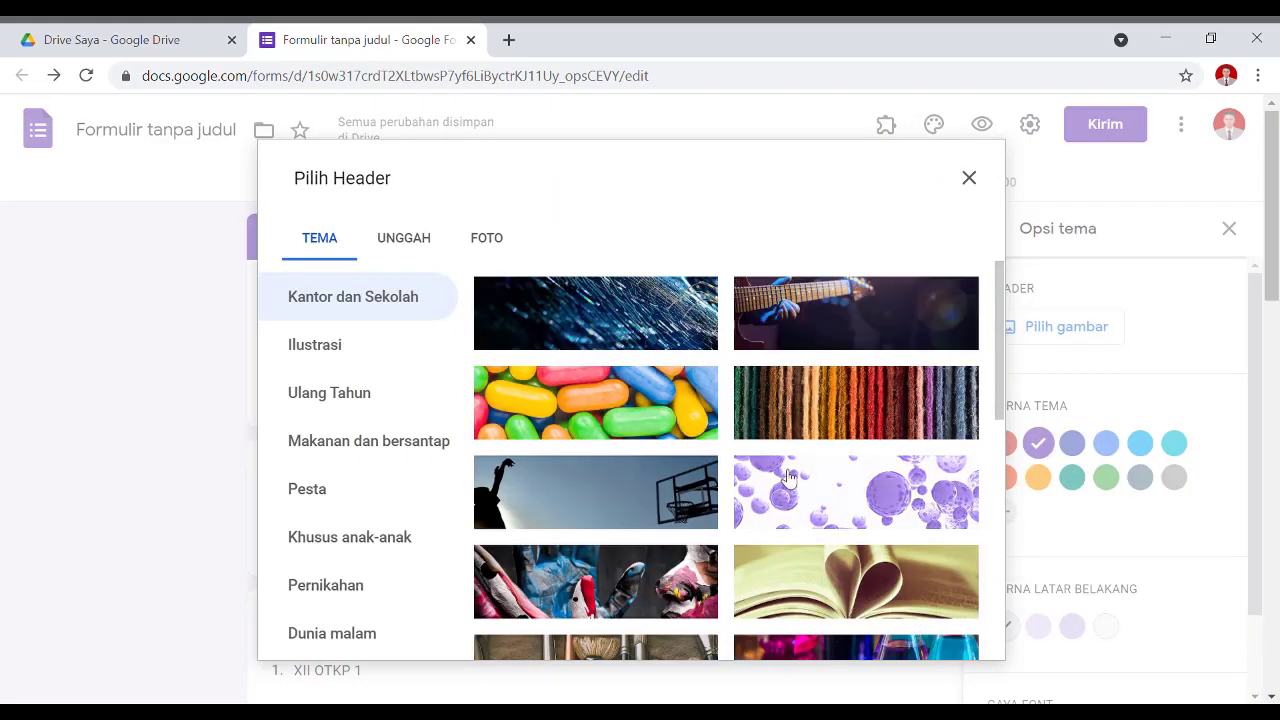
left_click(690, 600)
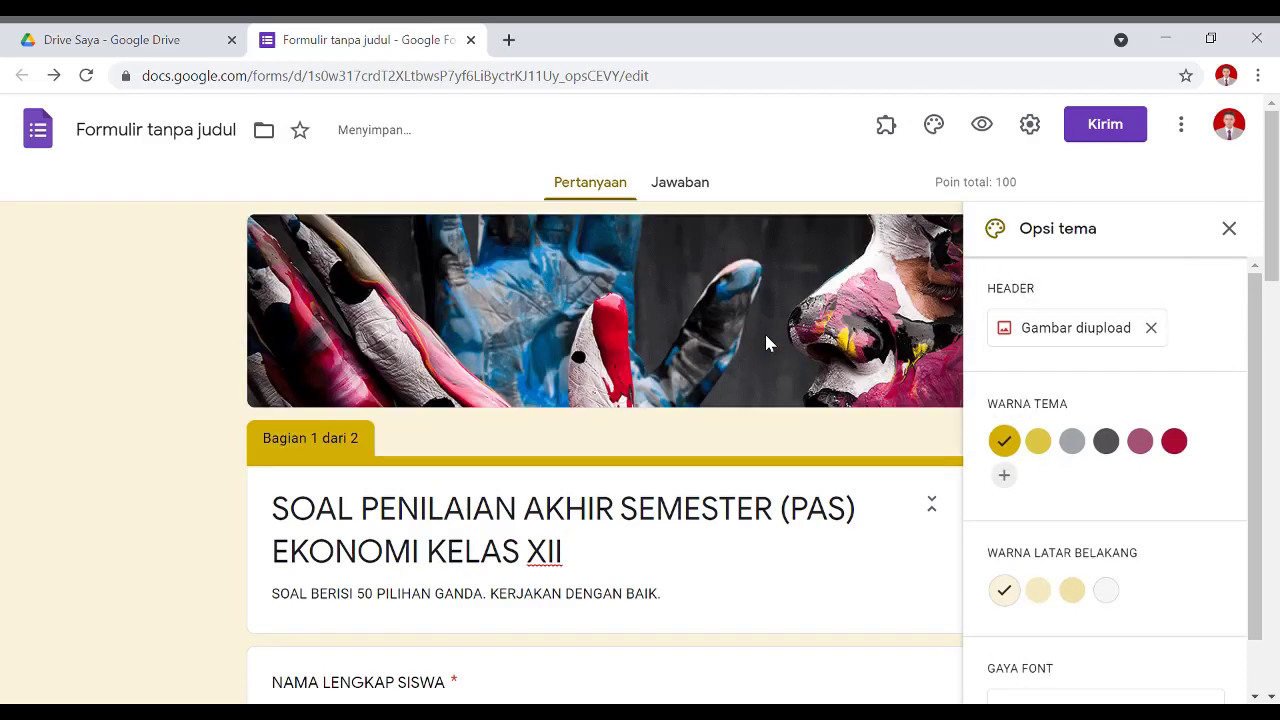
scroll(766, 343, "down", 5)
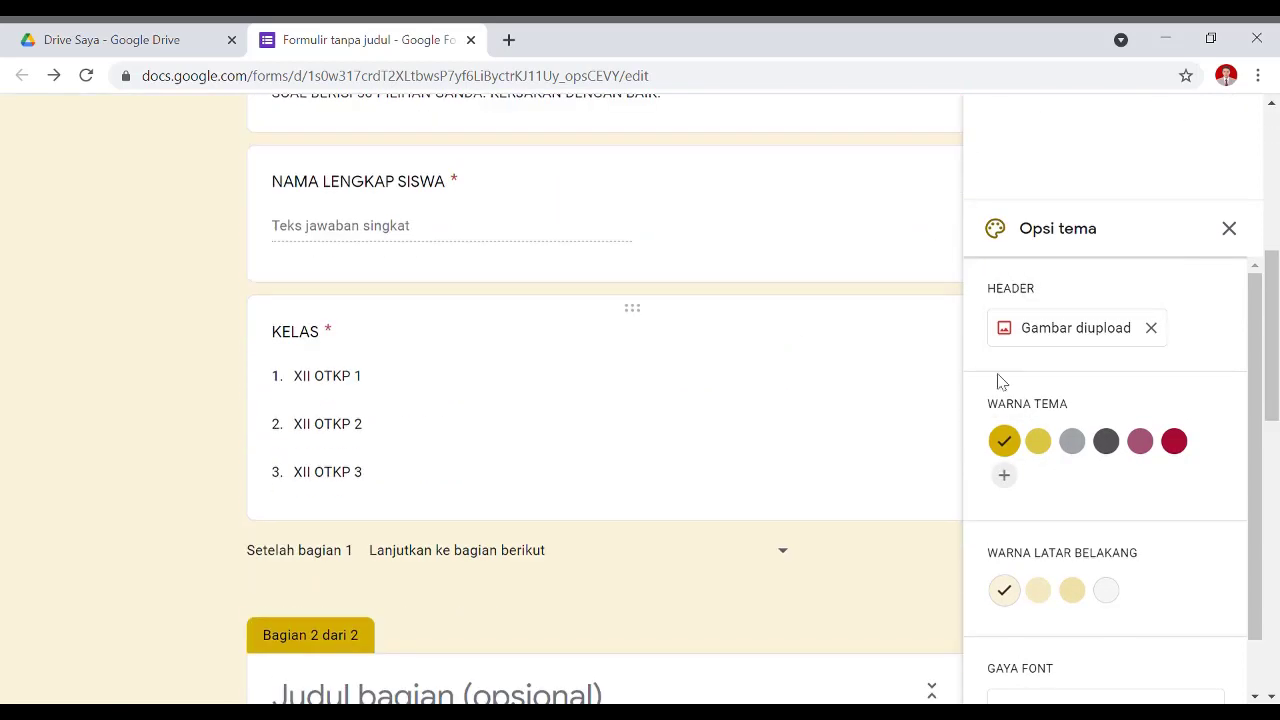
scroll(1143, 434, "down", 1)
scroll(1210, 316, "up", 1)
left_click(1231, 228)
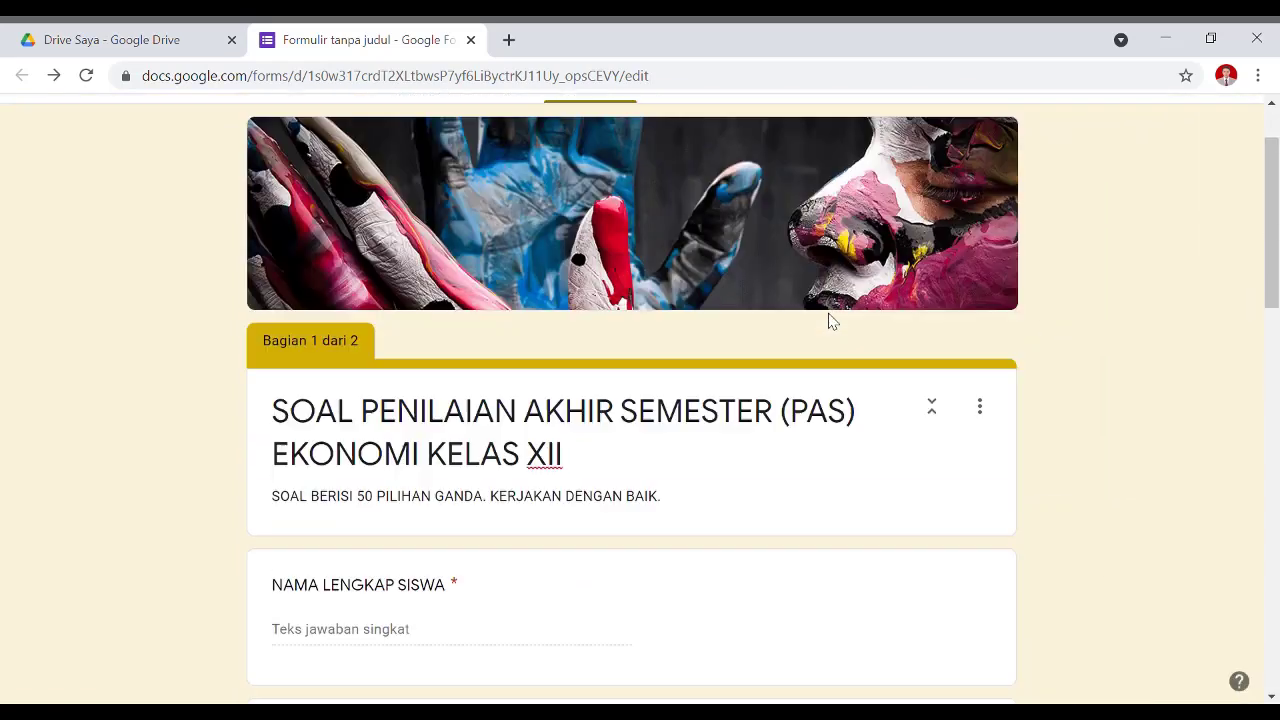
- Preview the form and fill in the identity section with the student's name and the class XII OTKP 3
left_click(981, 124)
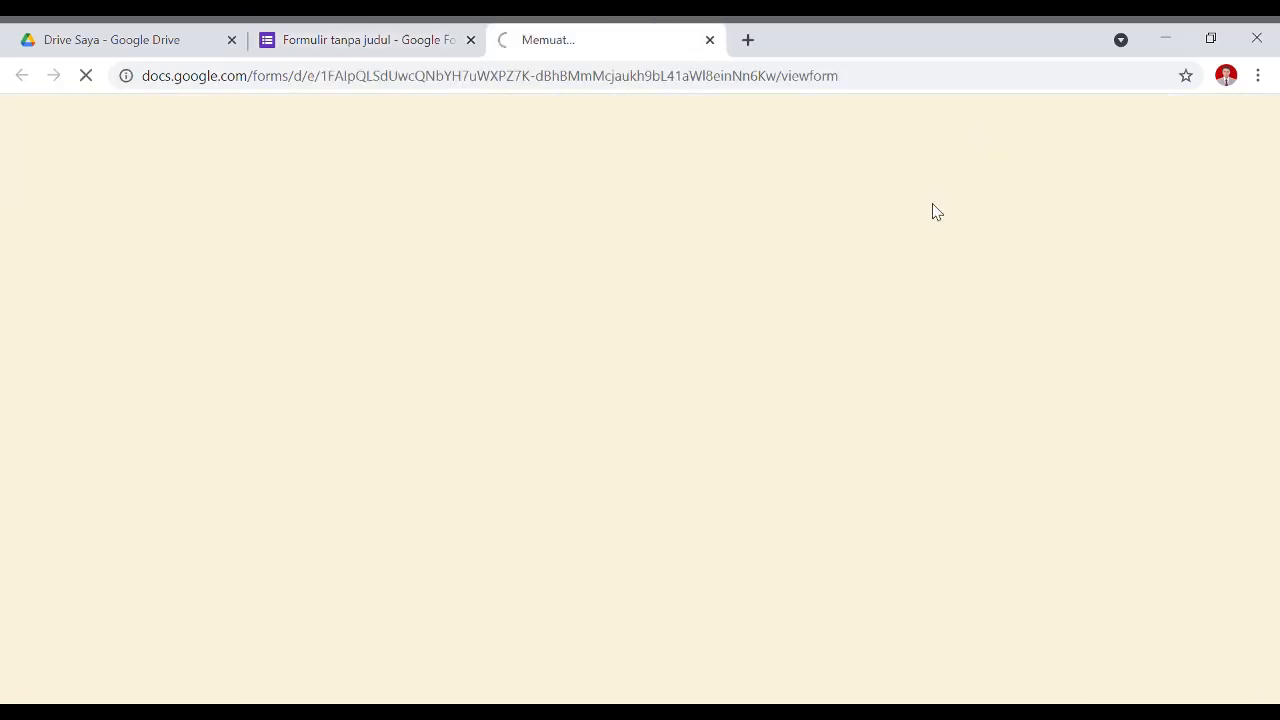
scroll(768, 294, "down", 1)
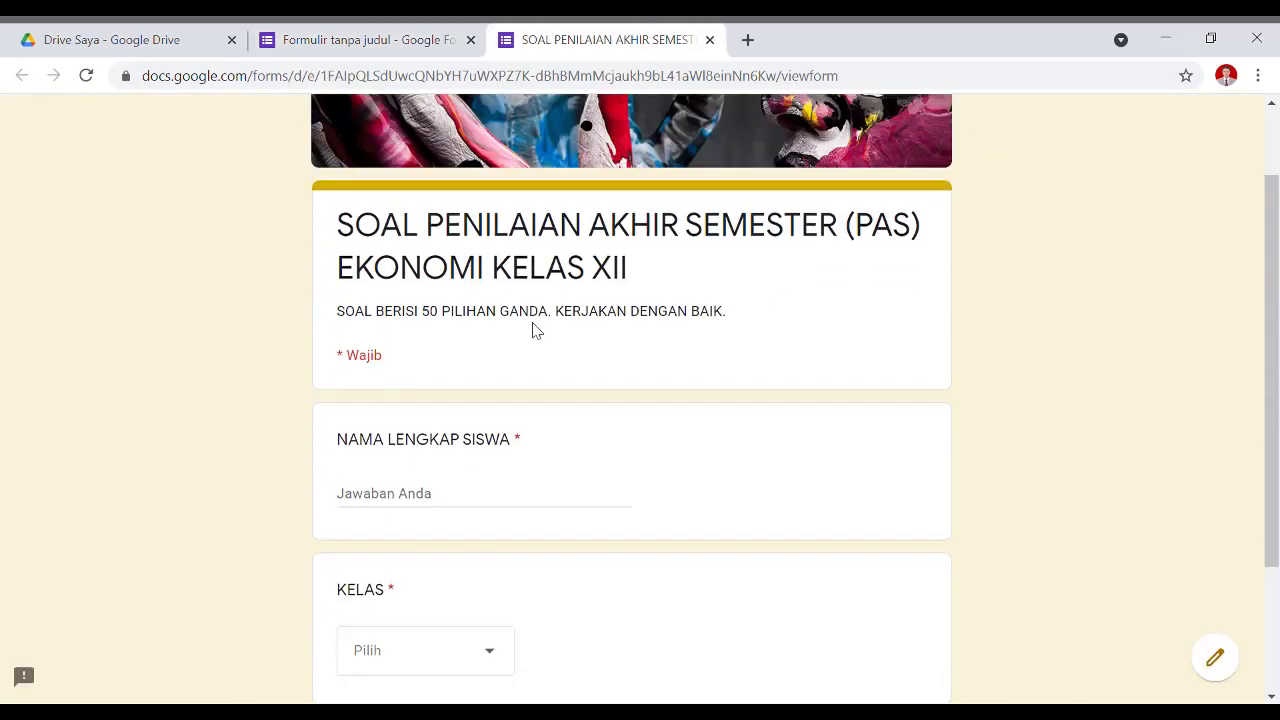
scroll(486, 340, "down", 2)
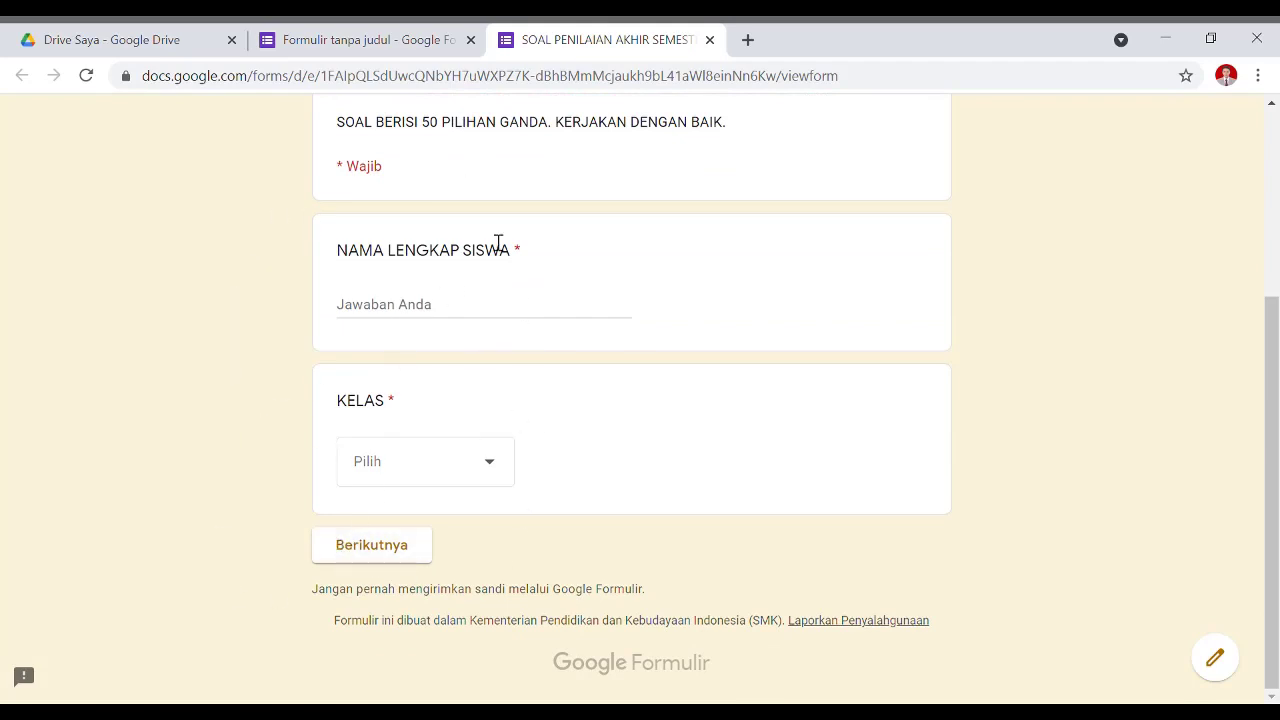
left_click(453, 308)
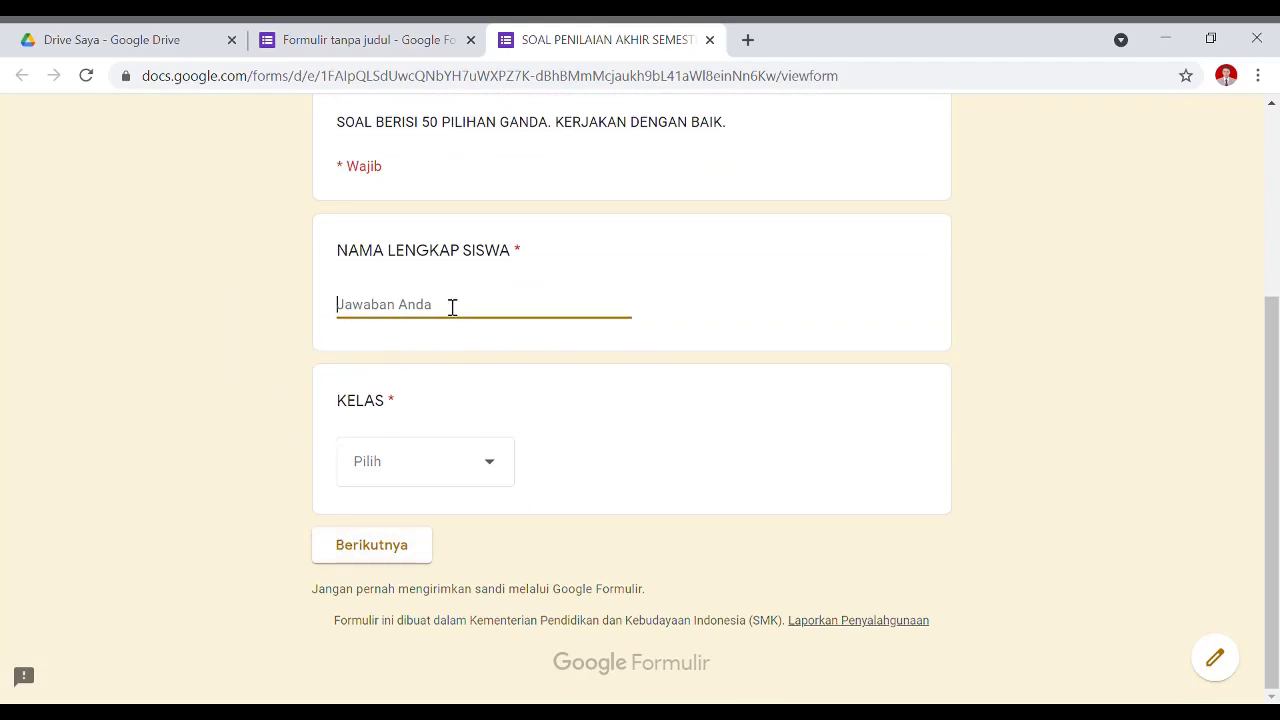
type("ROMI")
left_click(470, 444)
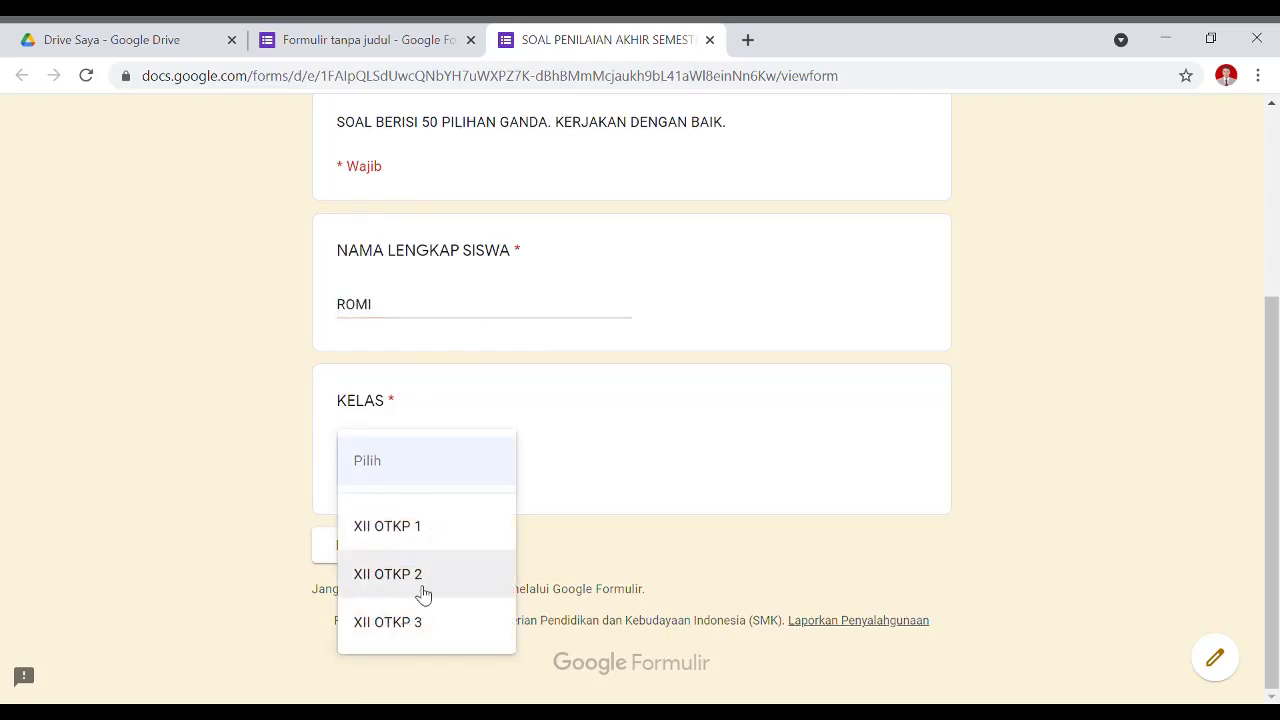
left_click(399, 621)
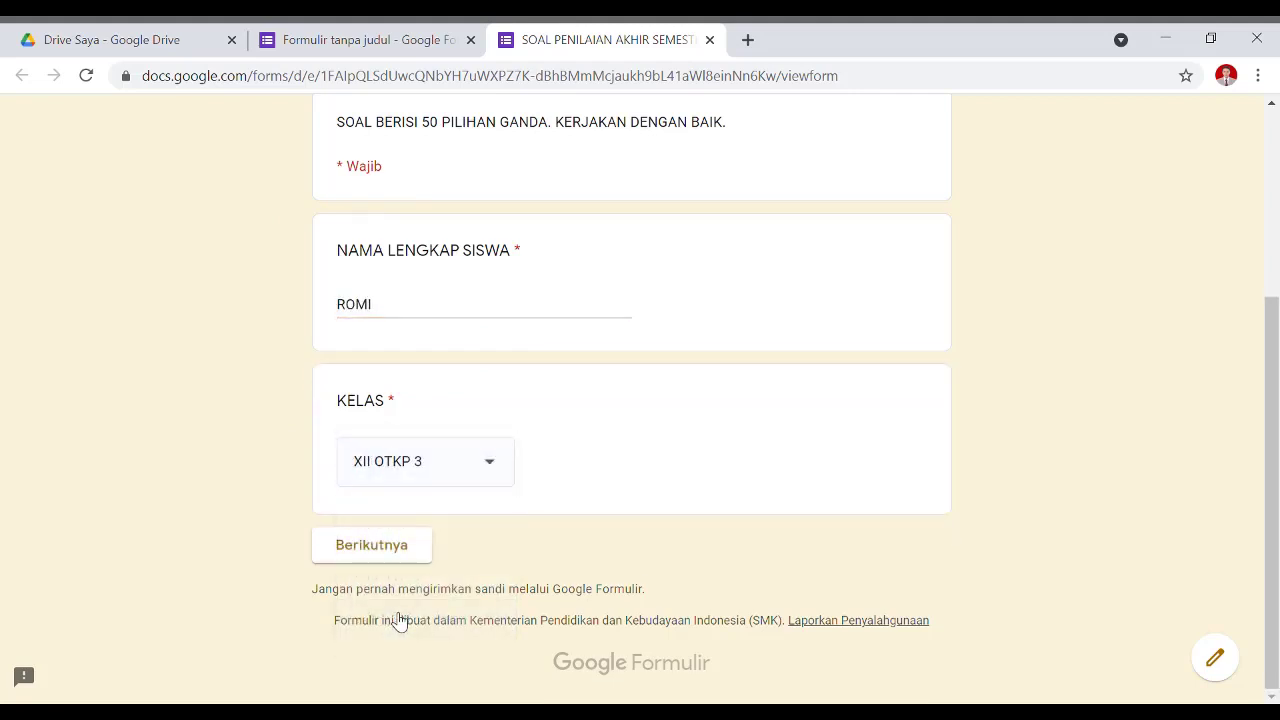
- Continue to the question section of the preview, look over both questions, and return to the identity section
left_click(420, 550)
scroll(459, 525, "down", 2)
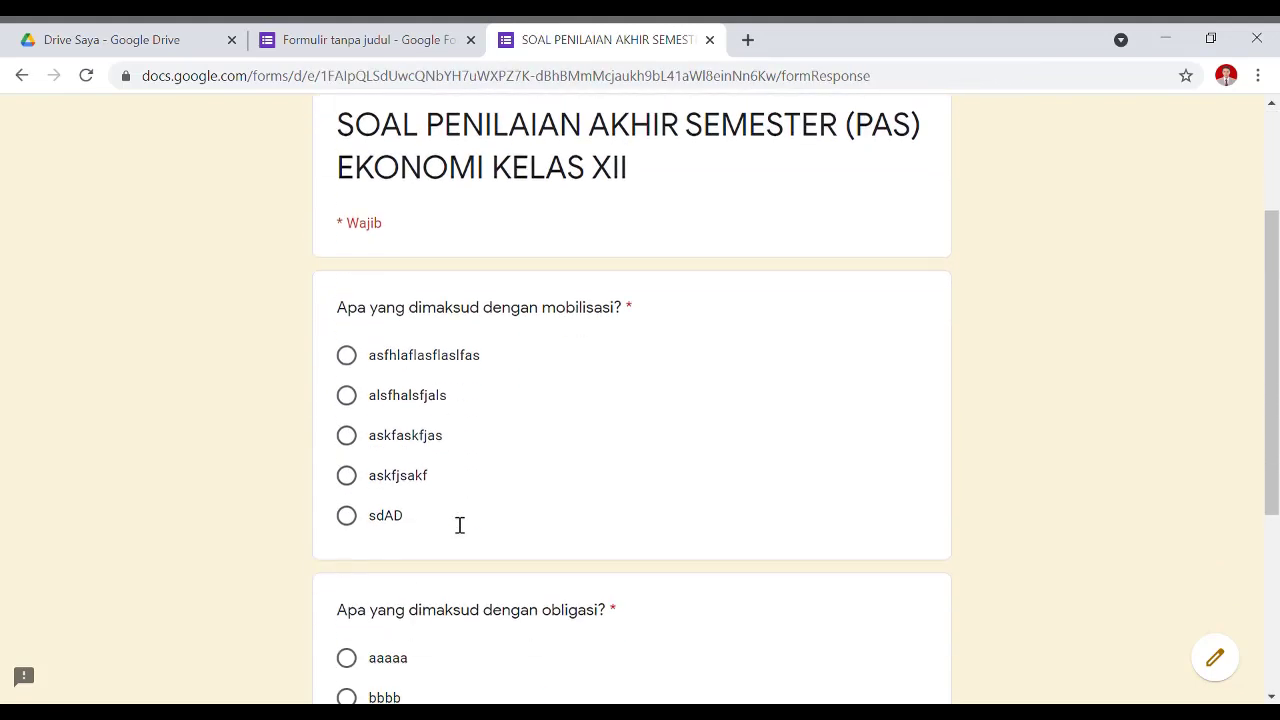
scroll(450, 522, "down", 4)
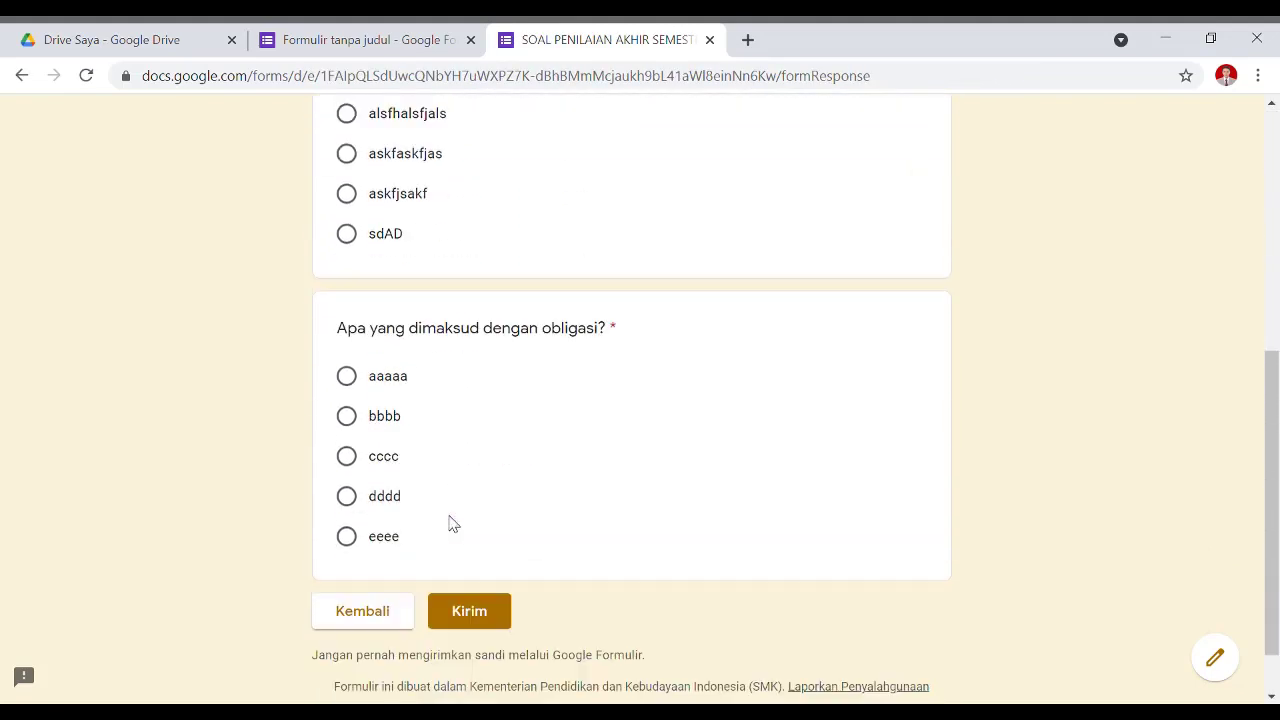
left_click(389, 556)
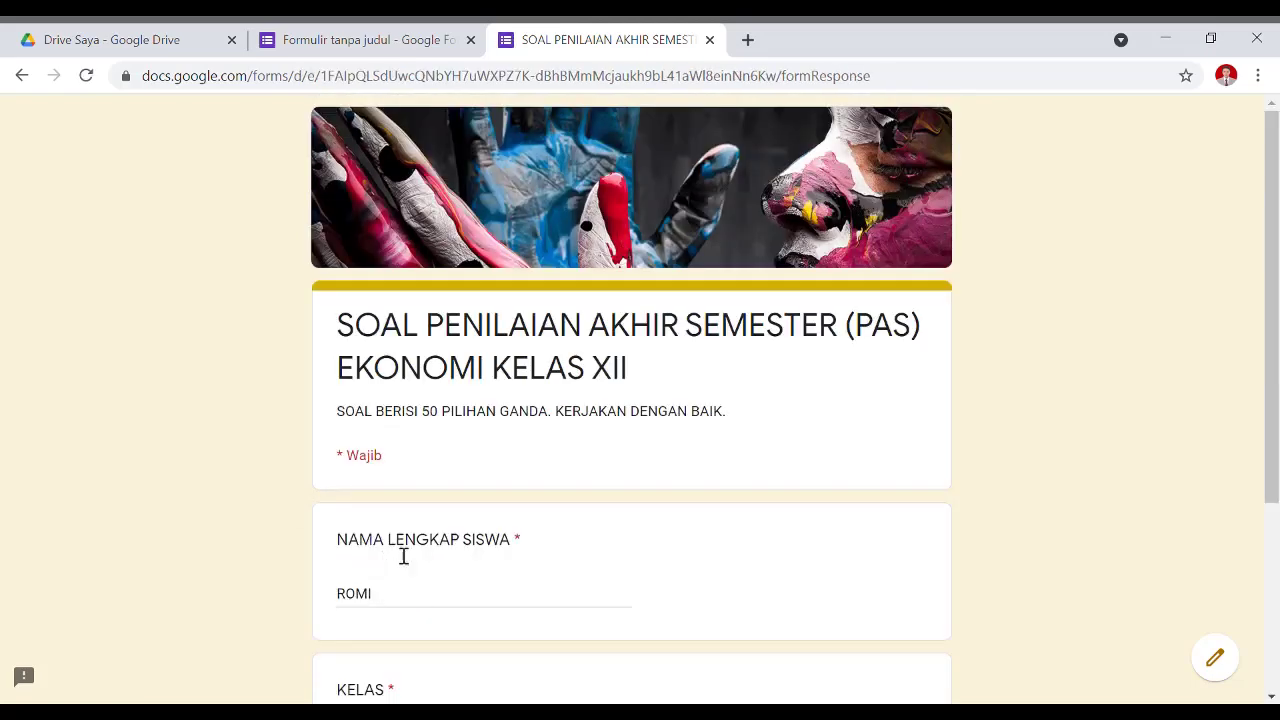
- Look over the identity section and the question section of the form preview, going forward and back between them
scroll(418, 542, "down", 3)
scroll(499, 400, "up", 1)
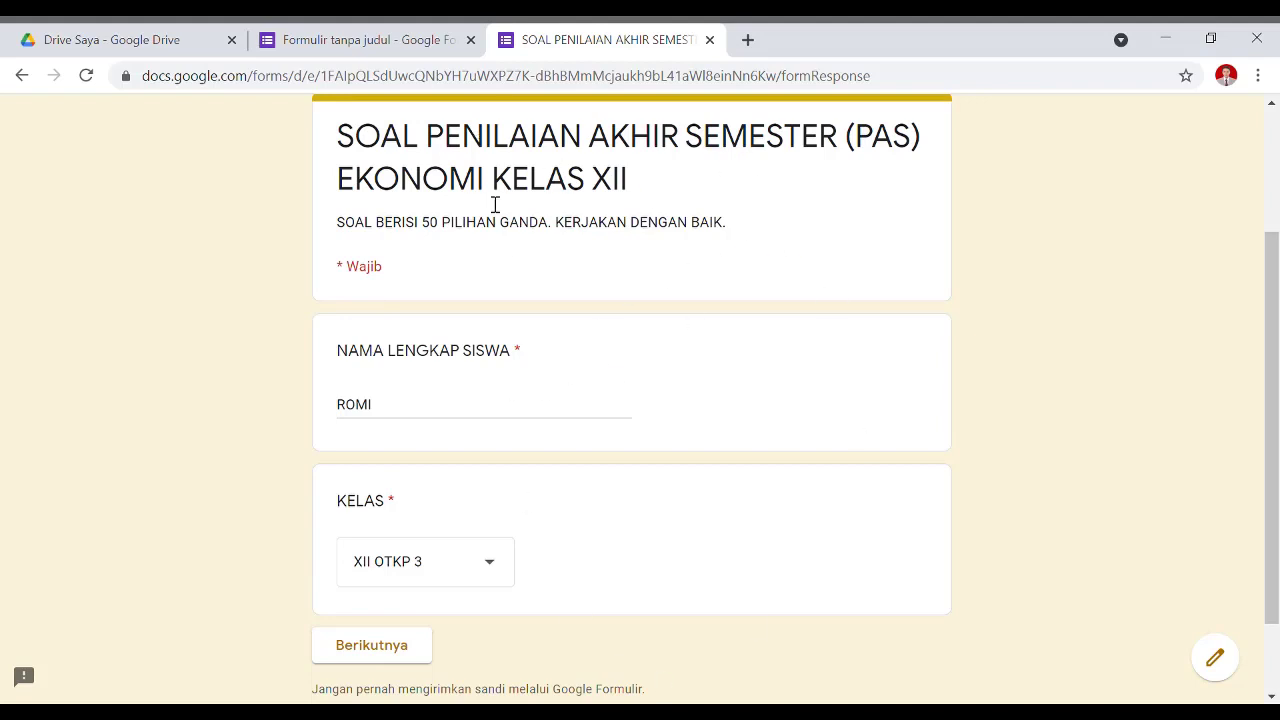
scroll(610, 505, "down", 2)
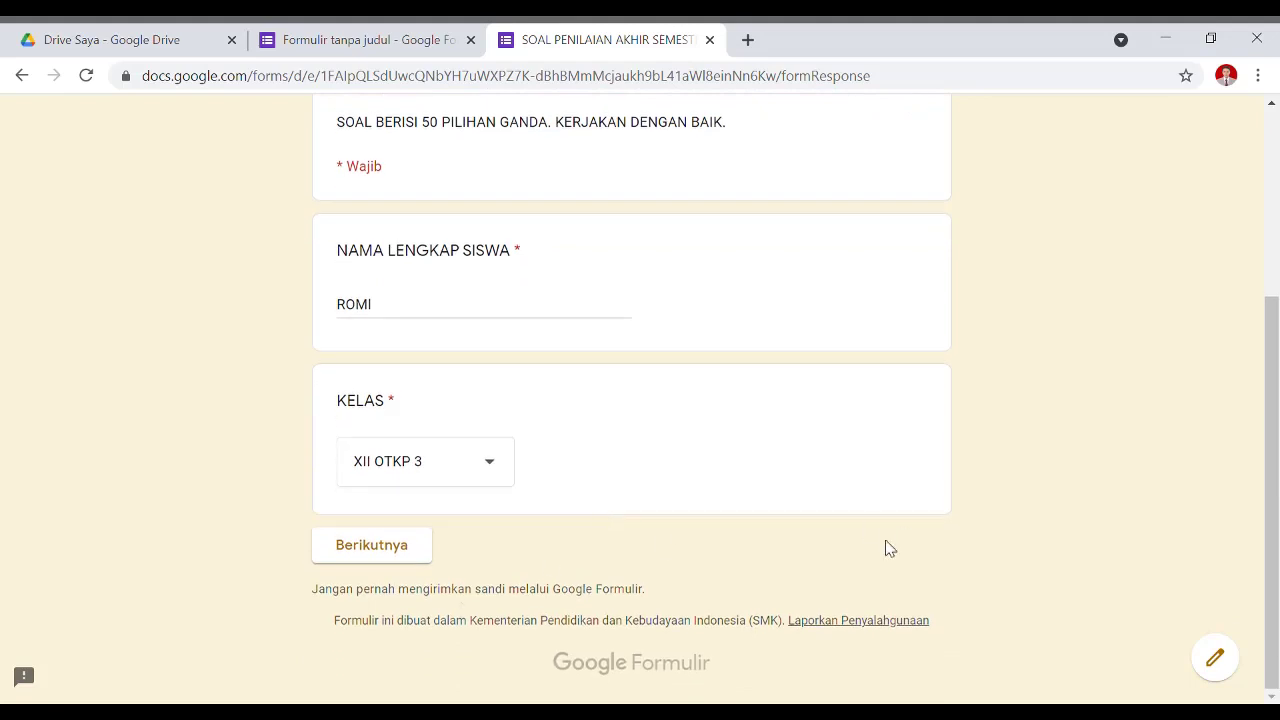
left_click(422, 543)
scroll(443, 503, "down", 3)
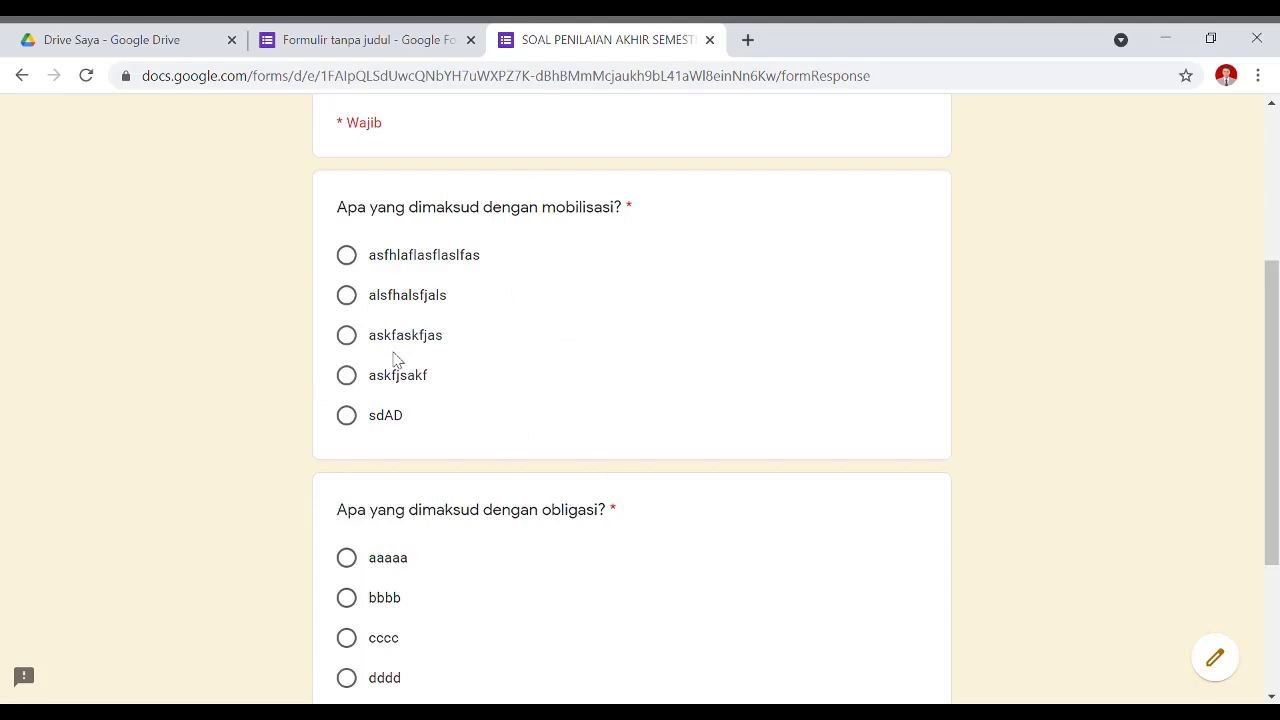
scroll(512, 398, "down", 3)
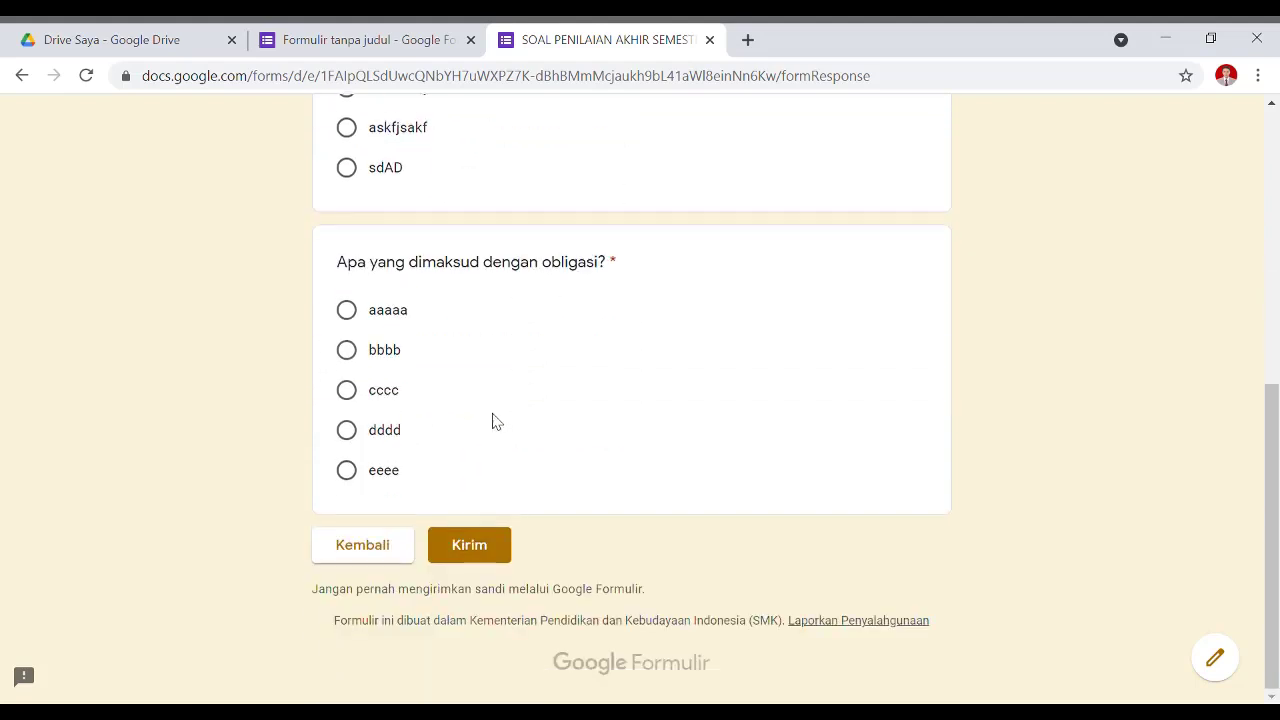
left_click(376, 548)
scroll(460, 560, "down", 3)
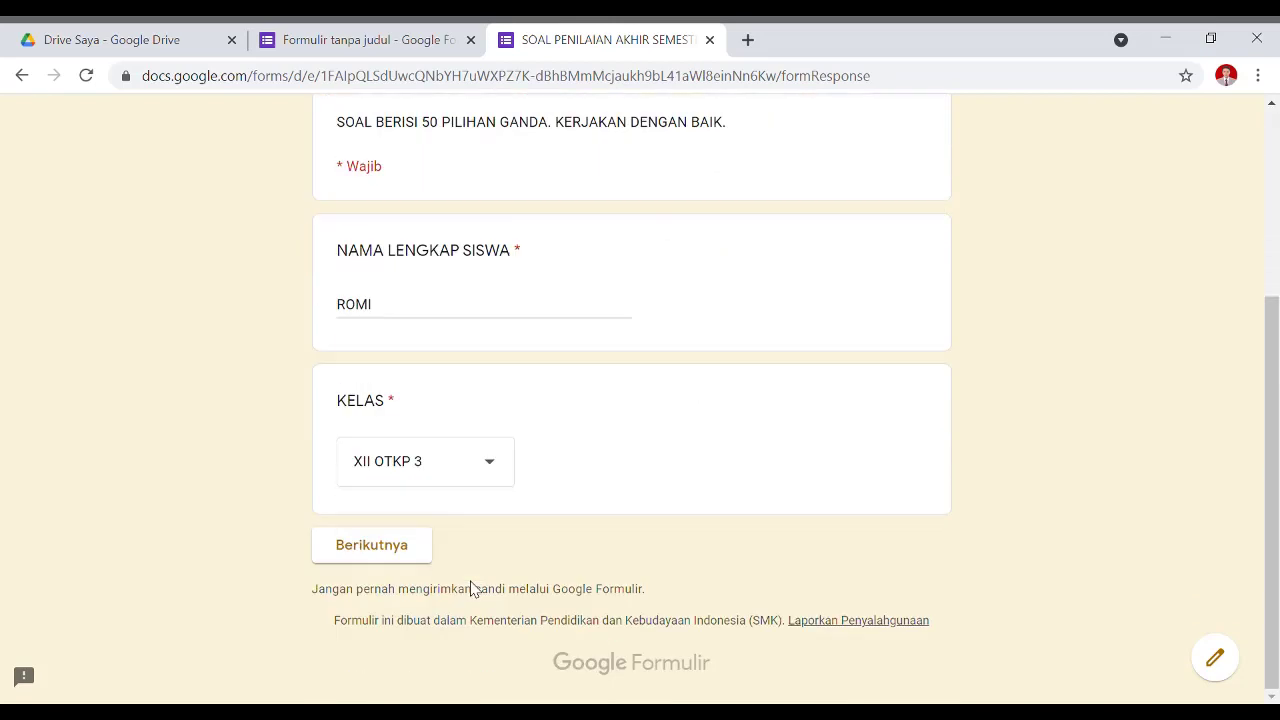
- Answer "Apa yang dimaksud dengan mobilisasi?" with "askfaskfjas", choose an answer for the obligasi question, and submit the form
left_click(419, 547)
scroll(443, 480, "down", 3)
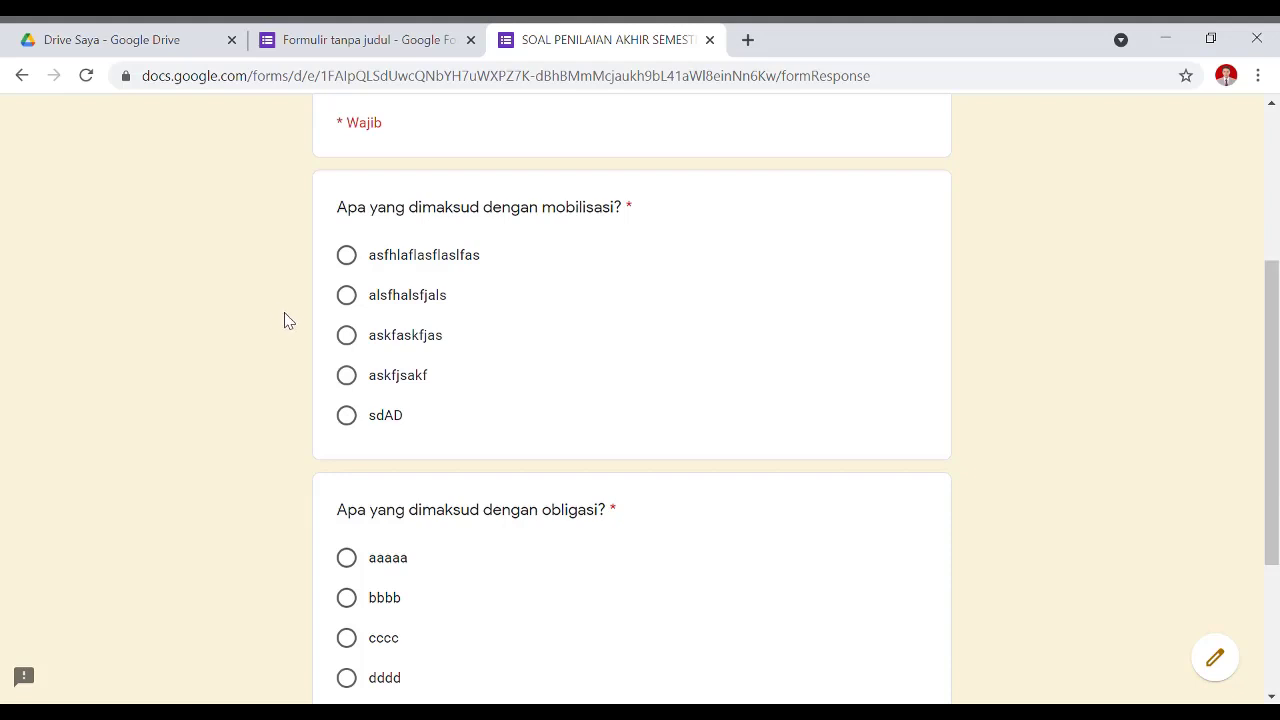
scroll(331, 340, "up", 2)
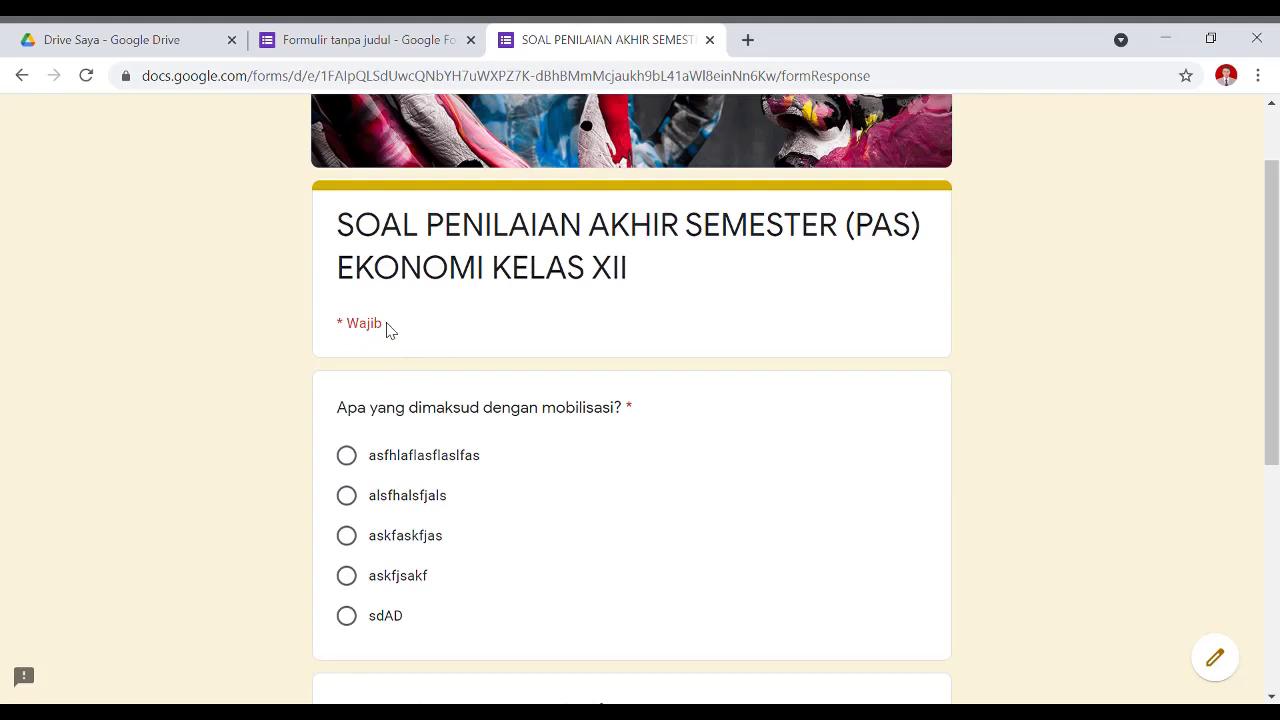
scroll(424, 494, "down", 1)
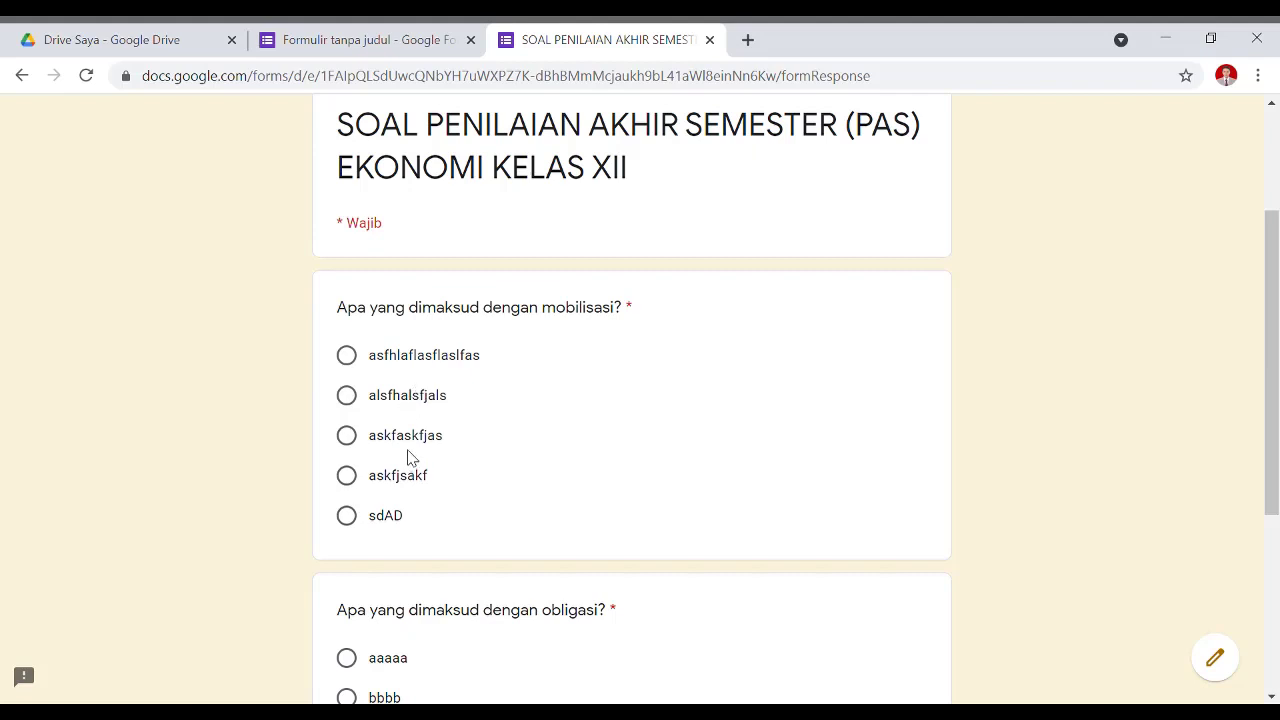
scroll(410, 446, "down", 2)
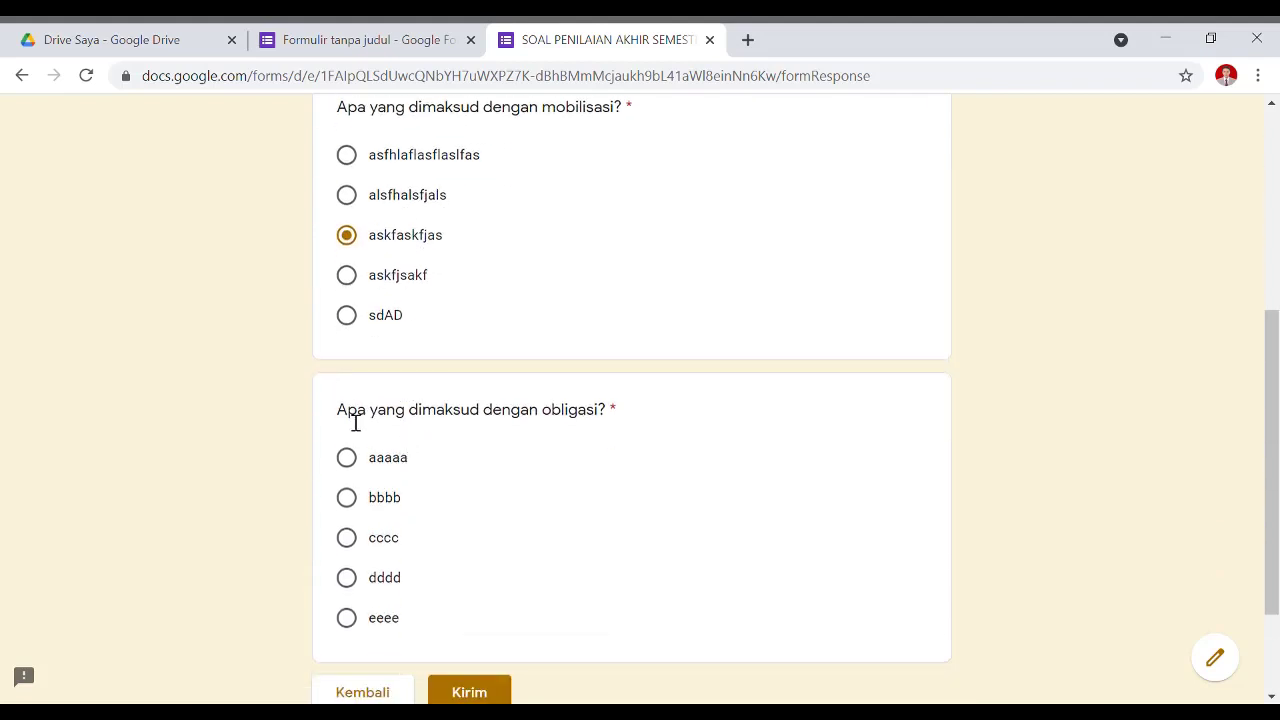
left_click(390, 556)
left_click(489, 688)
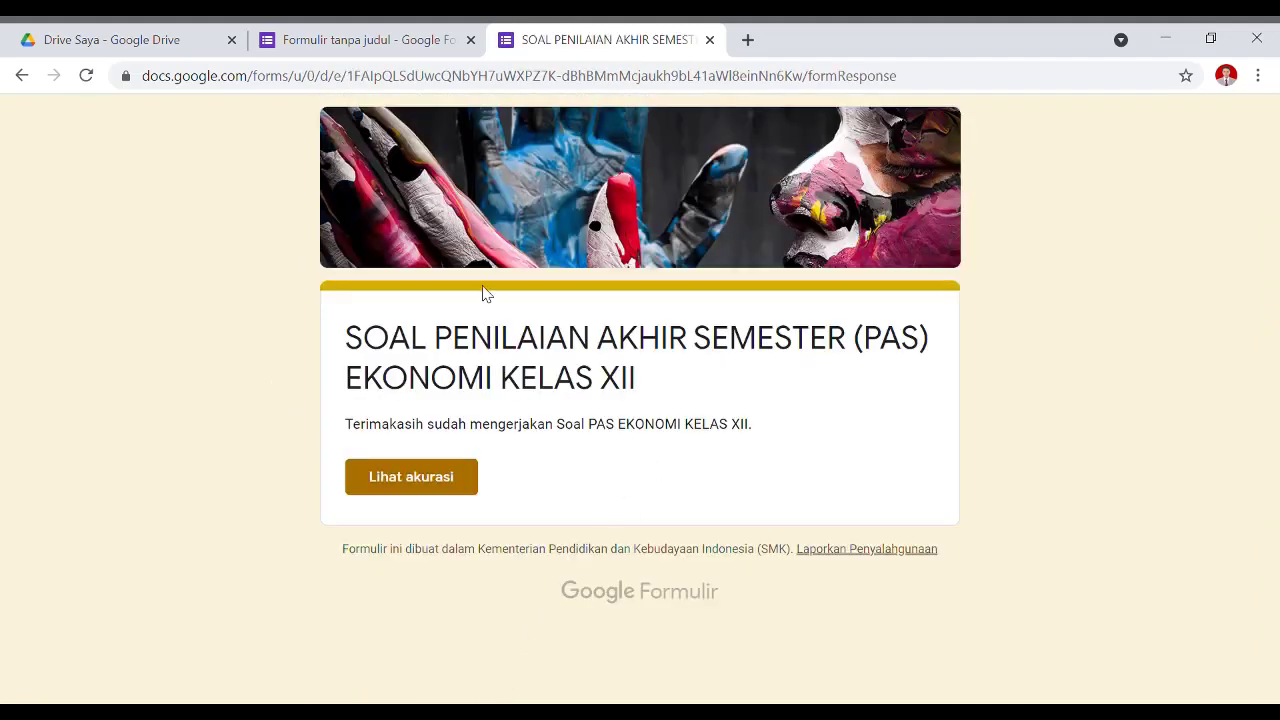
- View the score page of the submitted response, look through it, and close it
left_click(465, 482)
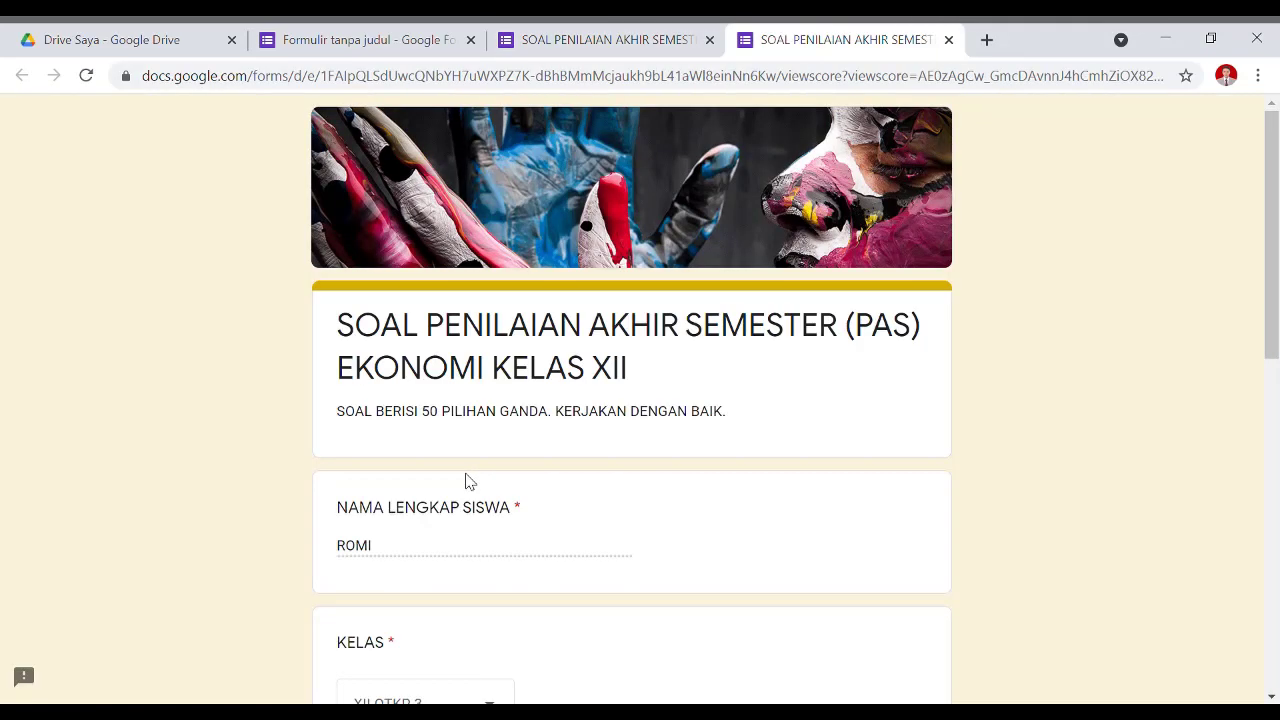
scroll(465, 482, "down", 8)
scroll(465, 482, "up", 6)
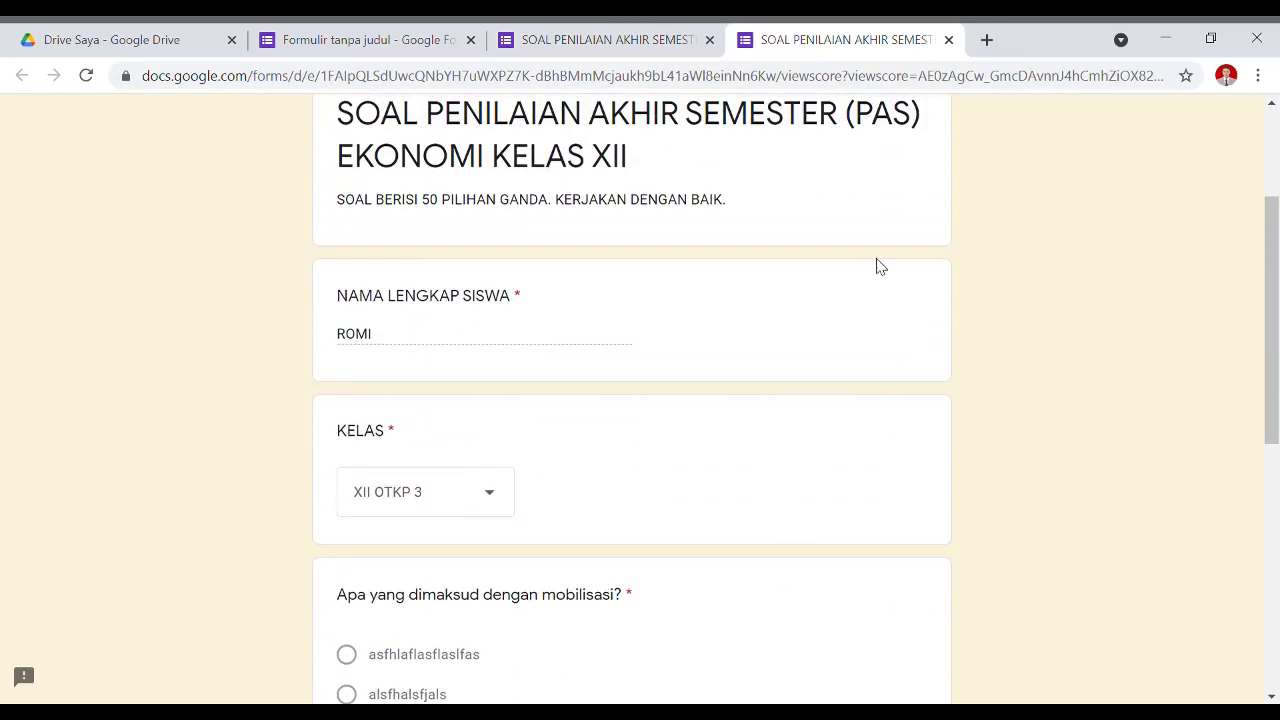
left_click(950, 40)
- Return to the form editor and name the untitled form "SOAL PENILAIAN AKHIR SEMESTER (PAS) EKONOMI KELAS XII"
left_click(479, 27)
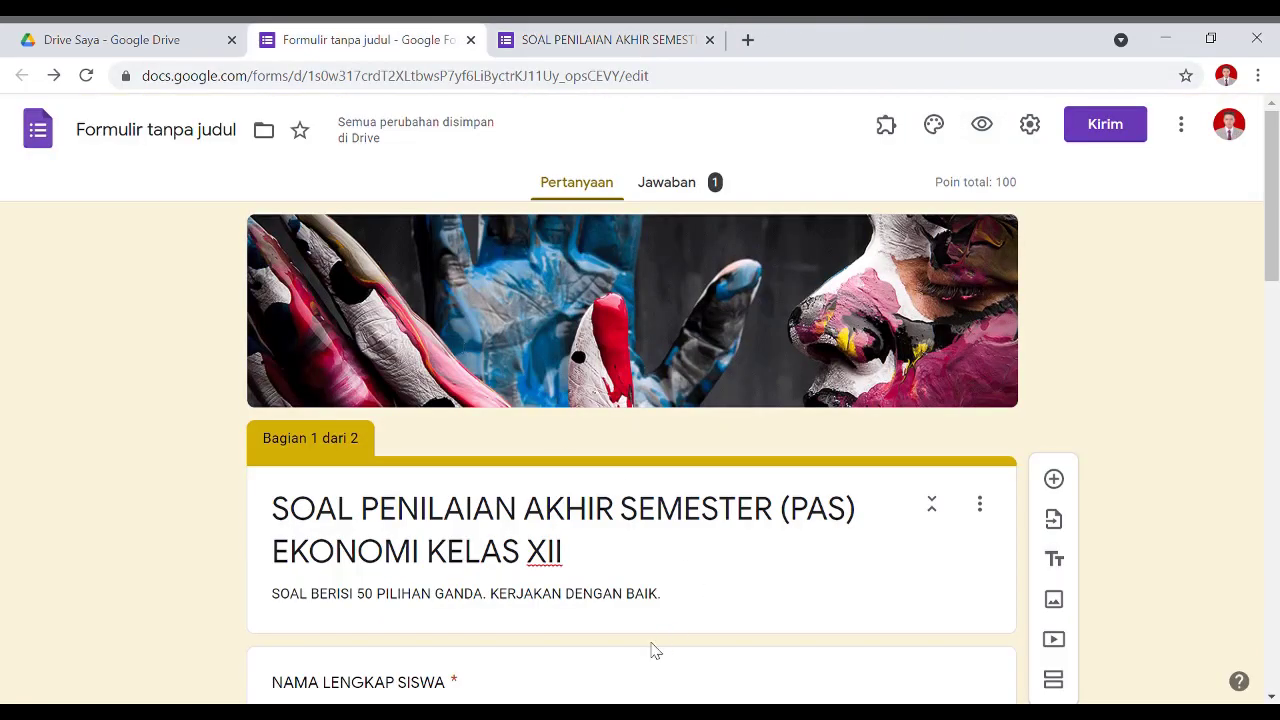
triple_click(583, 568)
left_click(188, 146)
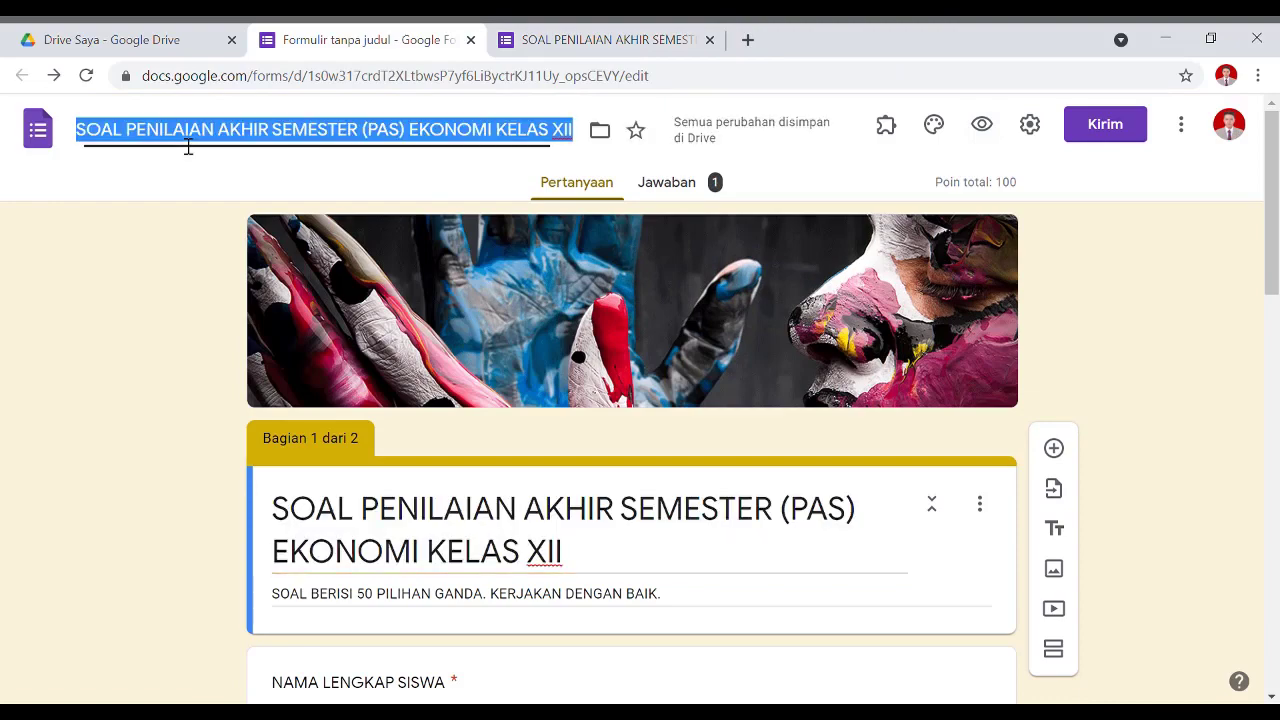
triple_click(453, 520)
- Turn on shuffled option order for the question "Apa yang dimaksud dengan mobilisasi?"
scroll(453, 525, "down", 3)
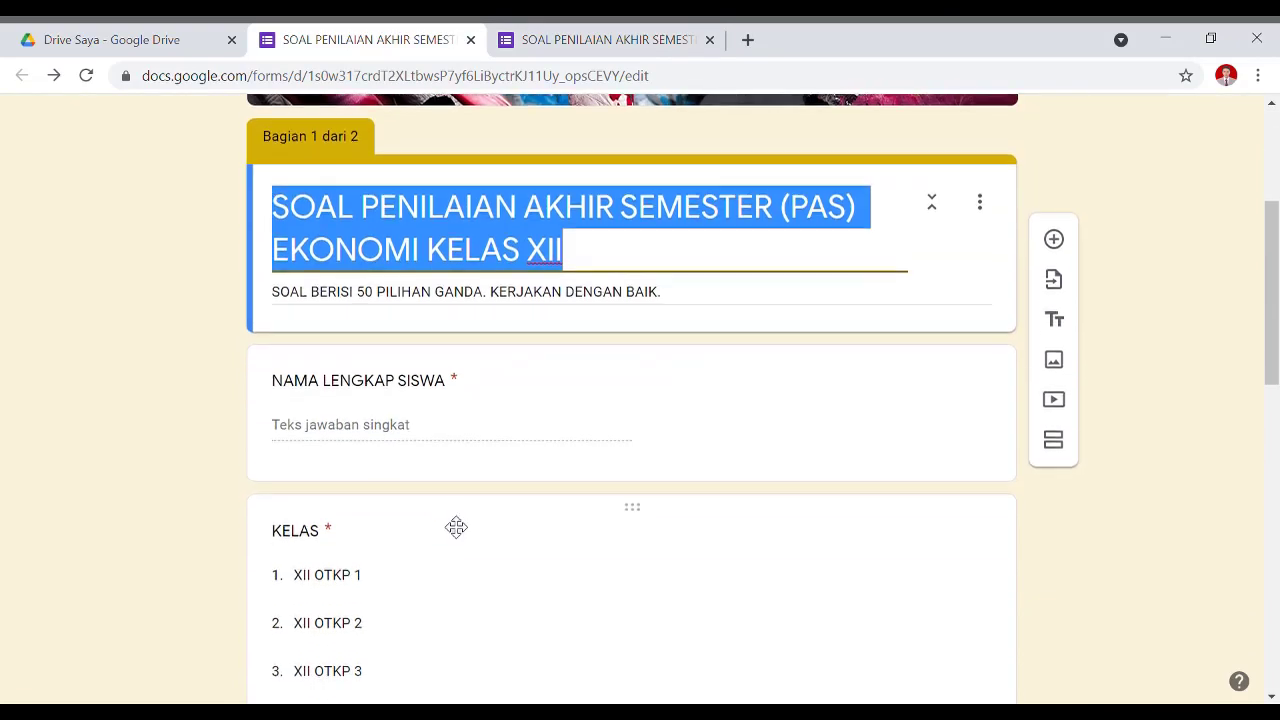
scroll(456, 527, "down", 10)
scroll(497, 354, "up", 1)
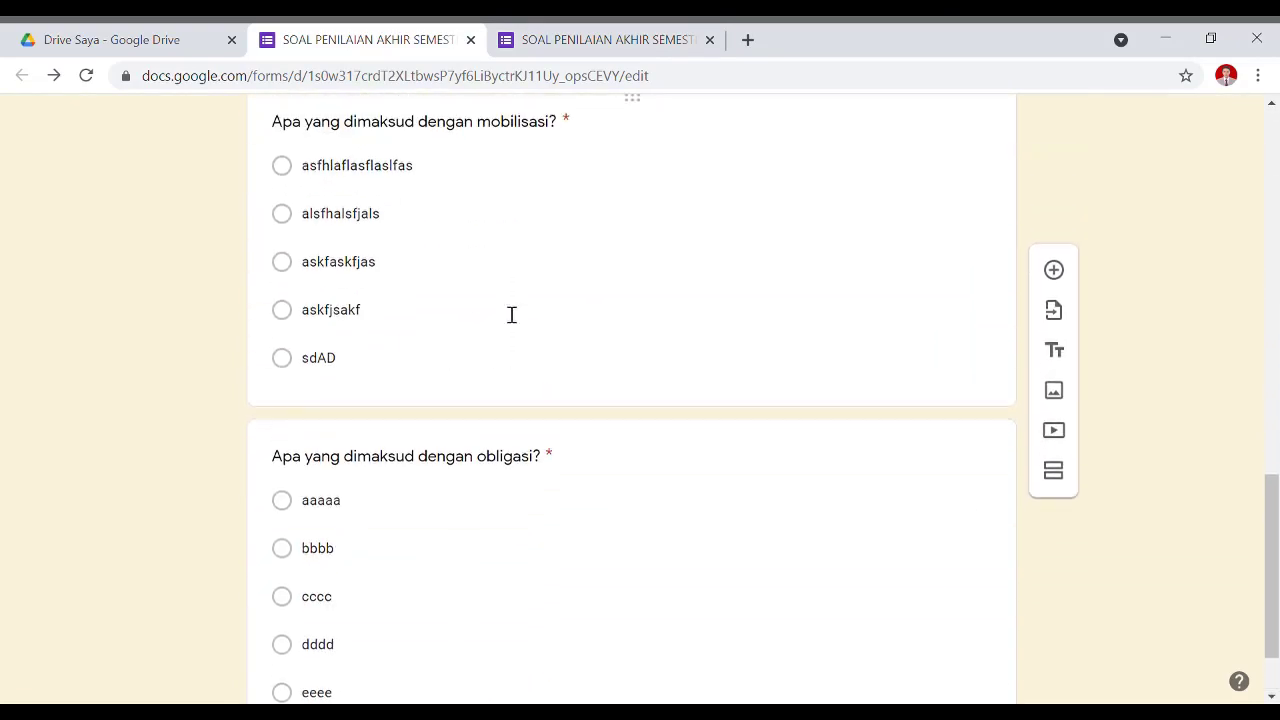
left_click(511, 315)
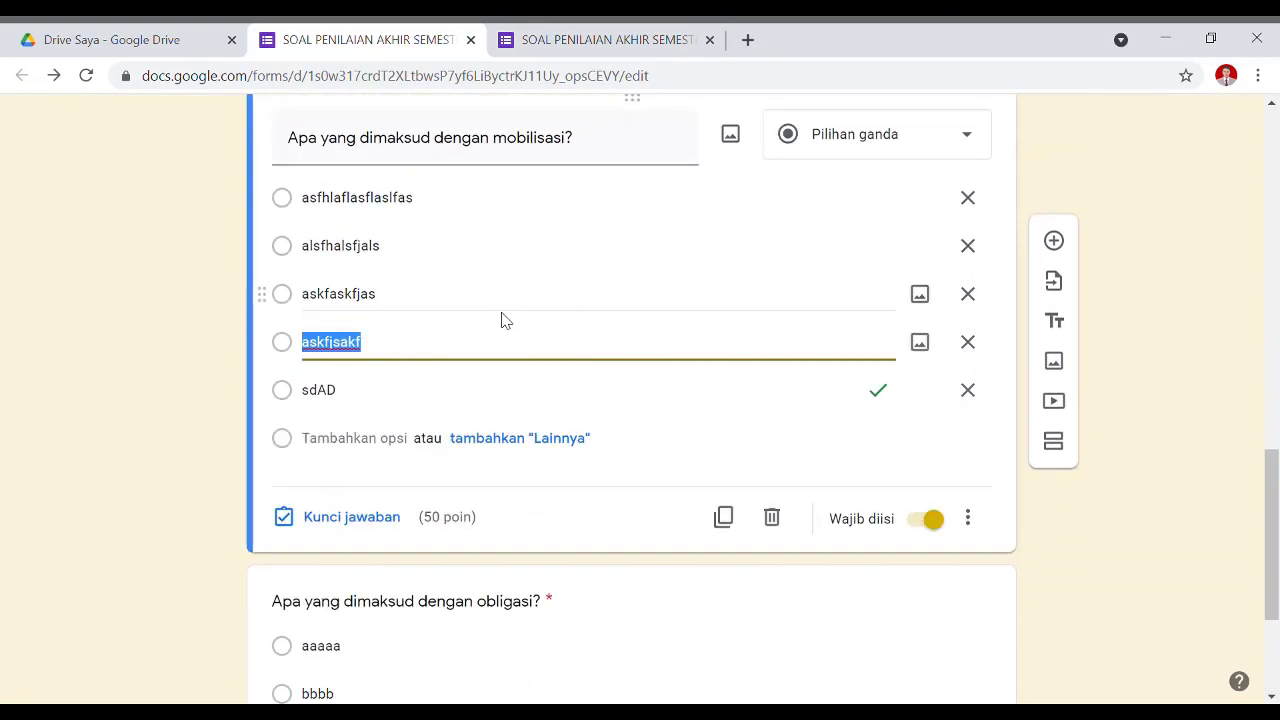
left_click(973, 518)
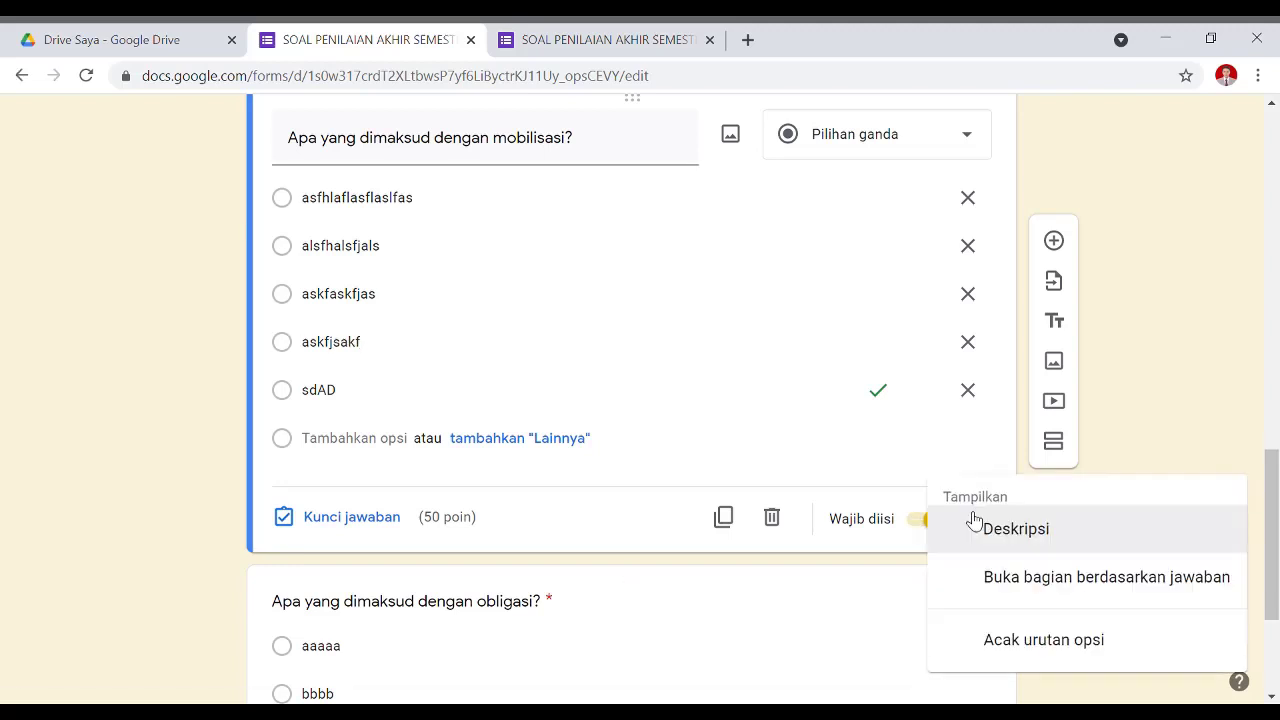
left_click(994, 650)
scroll(960, 545, "down", 3)
left_click(983, 270)
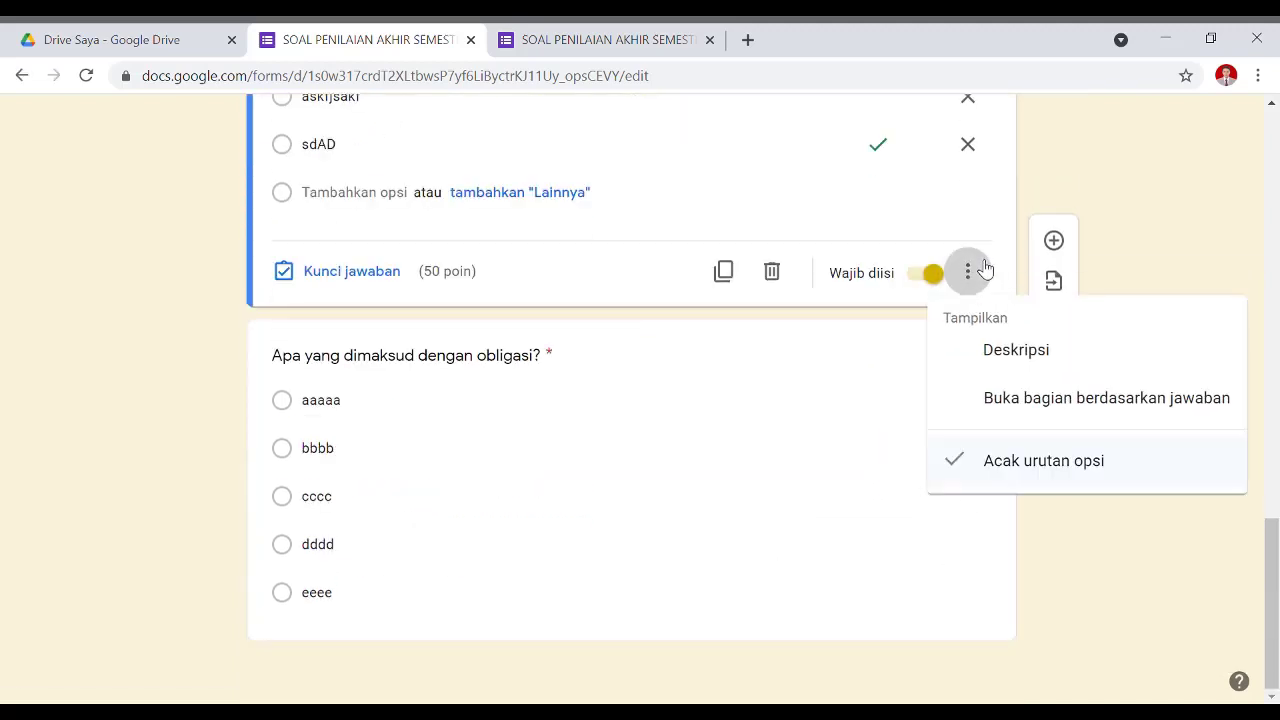
- Turn on shuffled option order for the question "Apa yang dimaksud dengan obligasi?"
left_click(971, 606)
left_click(972, 610)
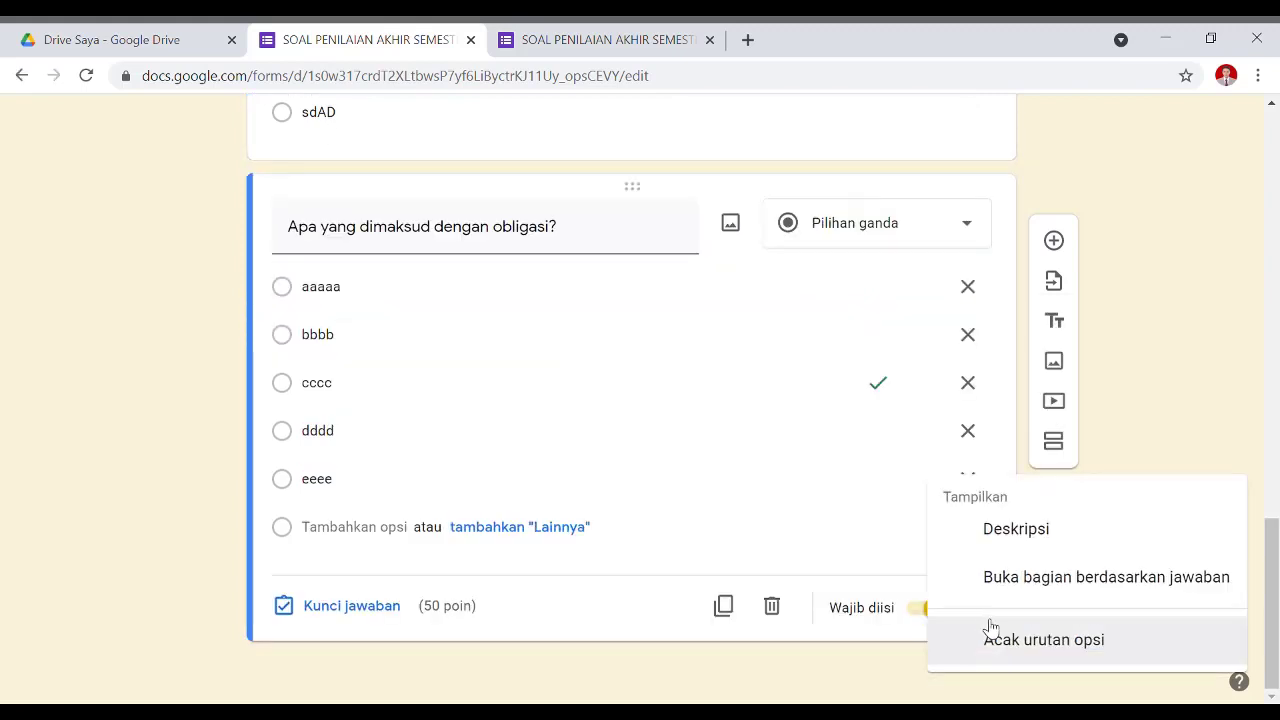
left_click(1008, 650)
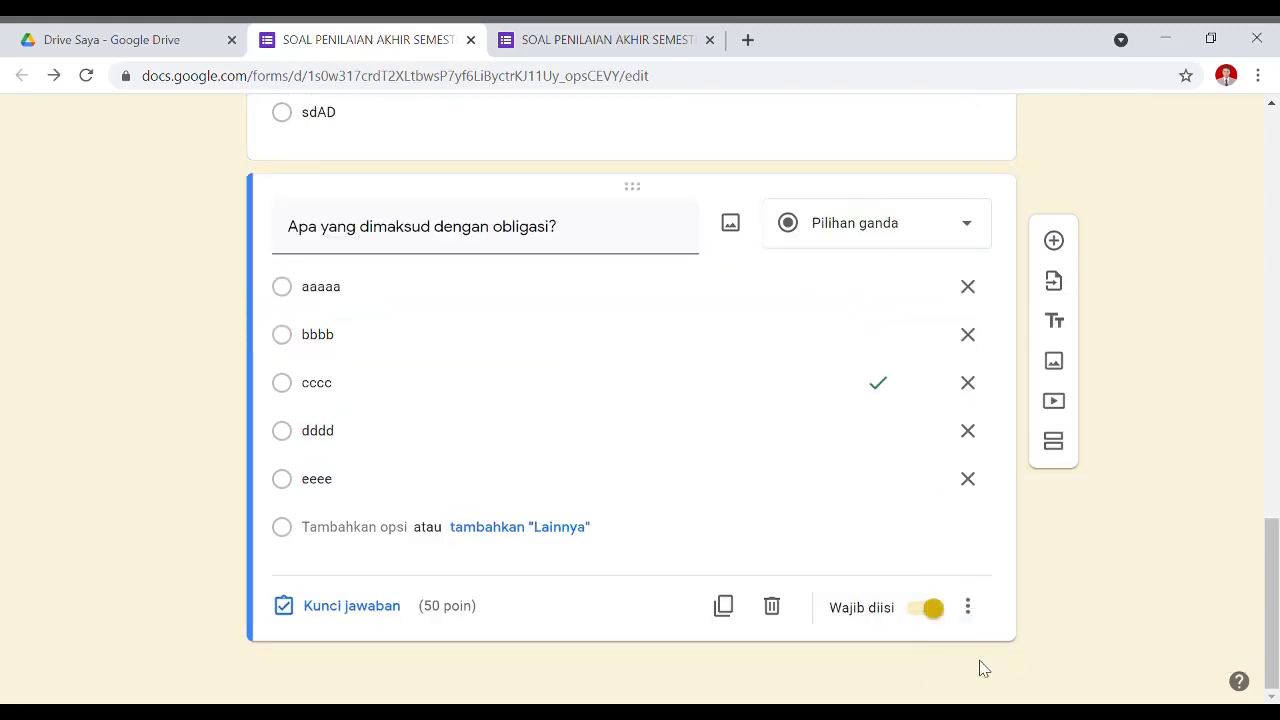
- Duplicate the obligasi question and change the copy's question text to "Gambar apakah ini?"
left_click(723, 606)
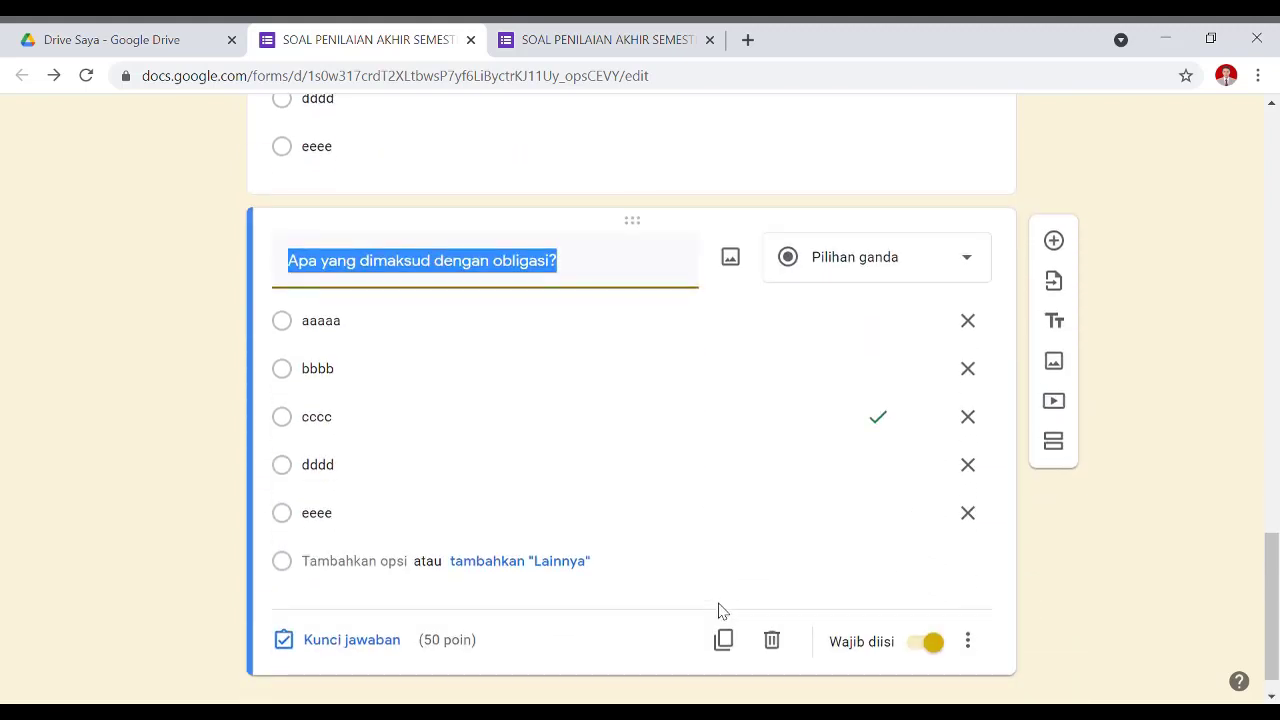
type("gAMA")
key("BackSpace")
key("BackSpace")
key("BackSpace")
key("BackSpace")
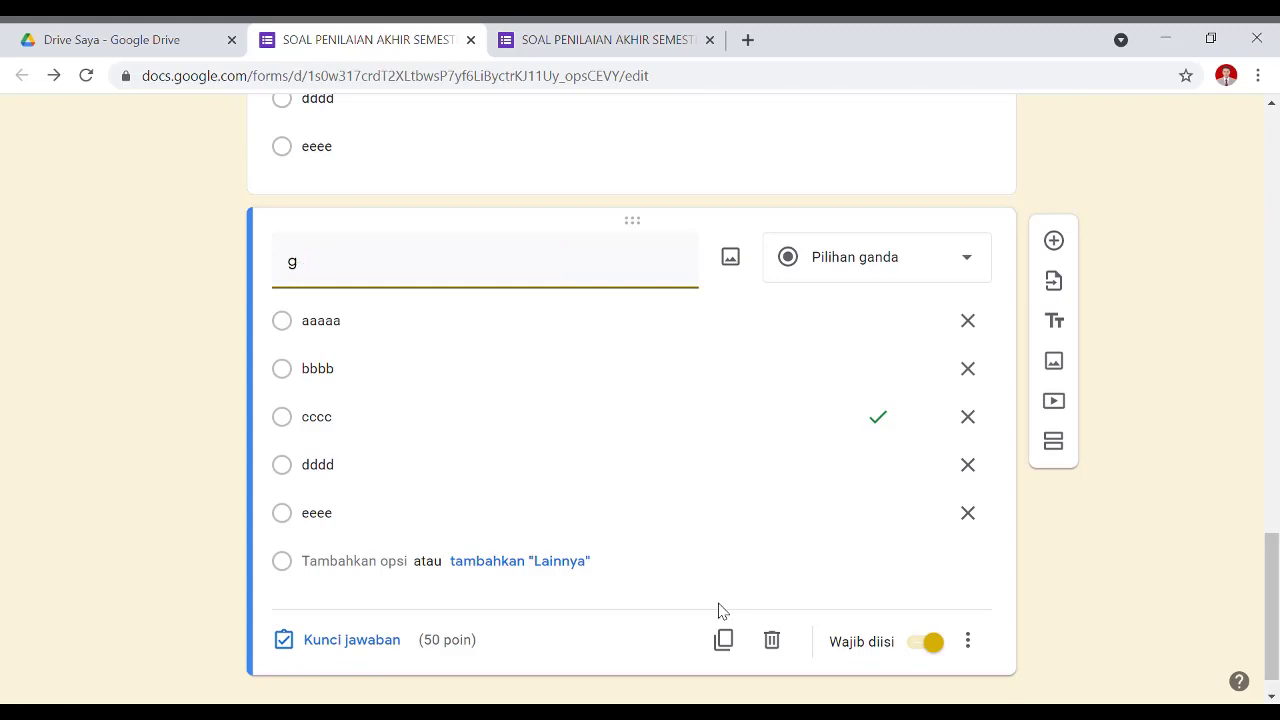
type("Gama")
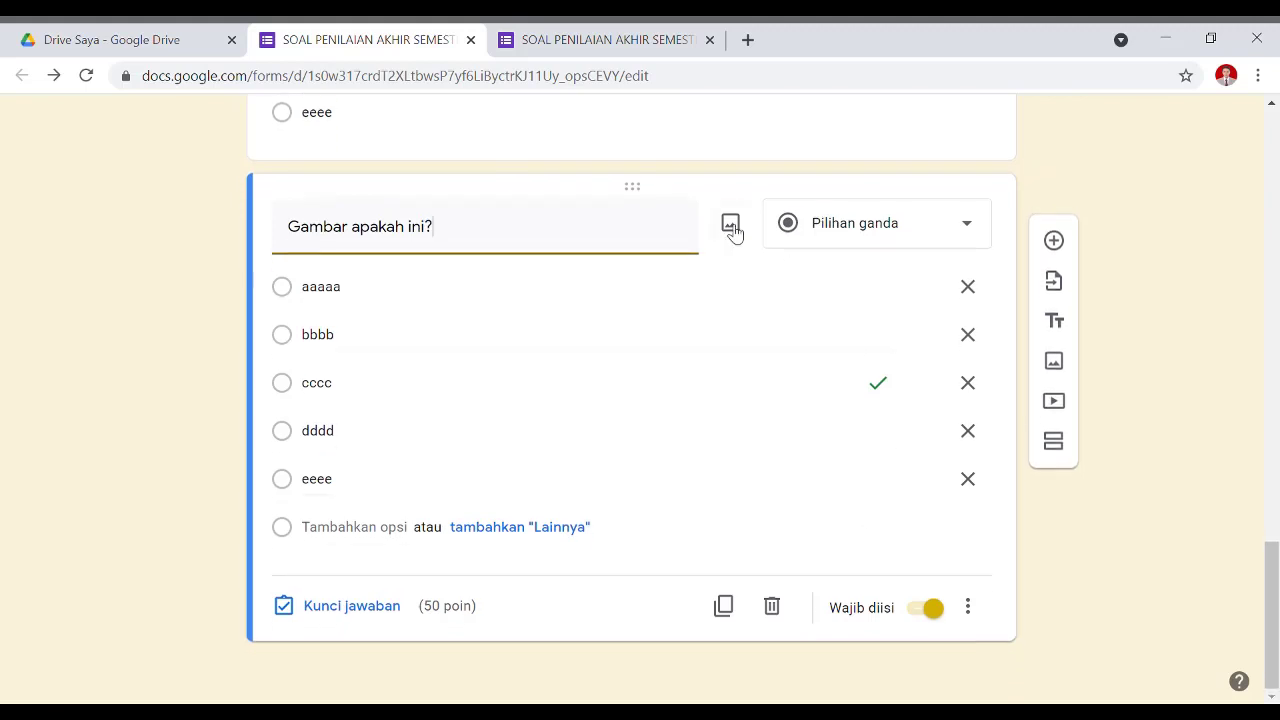
- Search Google images for "gajah" and insert the photo of a lone elephant on green grass into the question "Gambar apakah ini?"
left_click(729, 228)
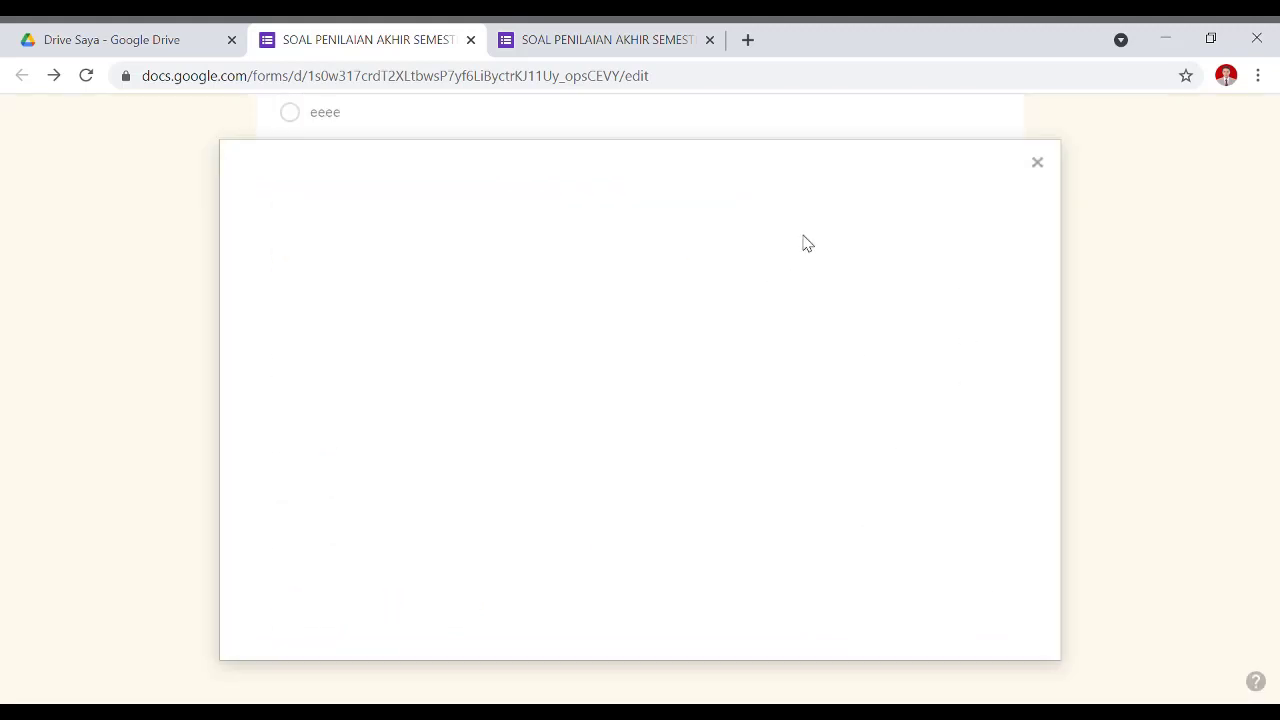
left_click(1037, 162)
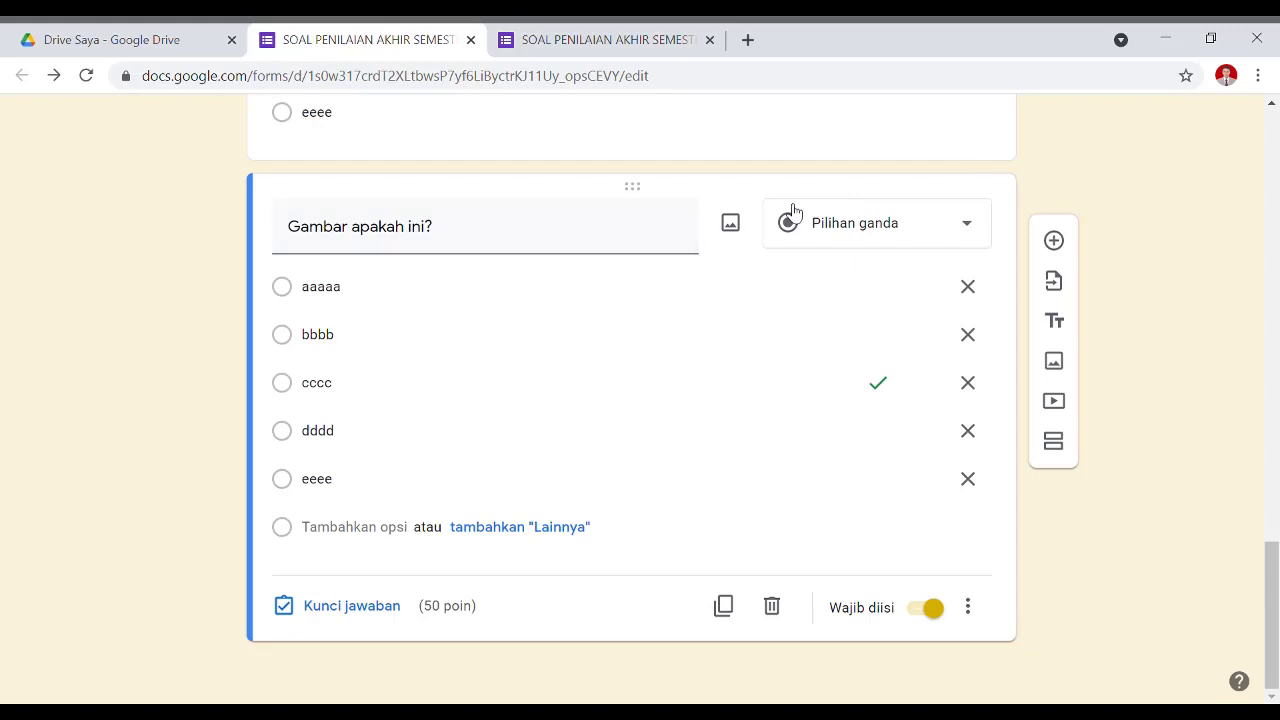
left_click(730, 230)
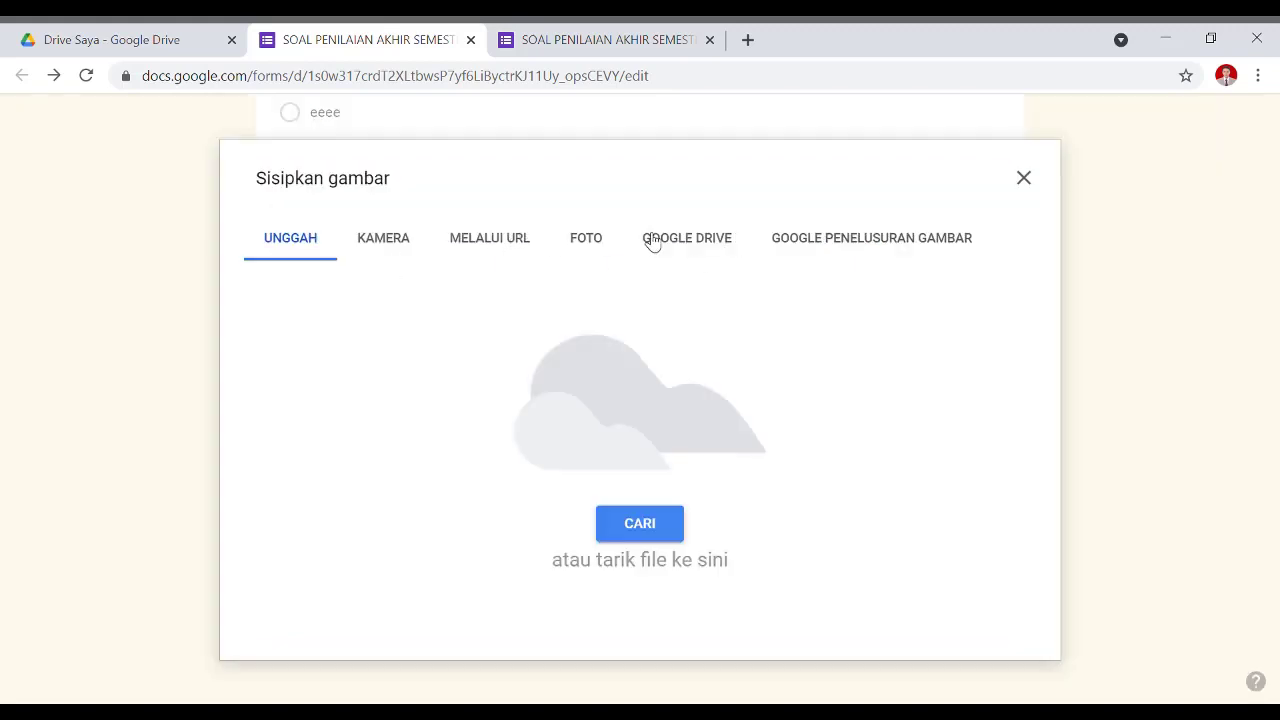
left_click(600, 253)
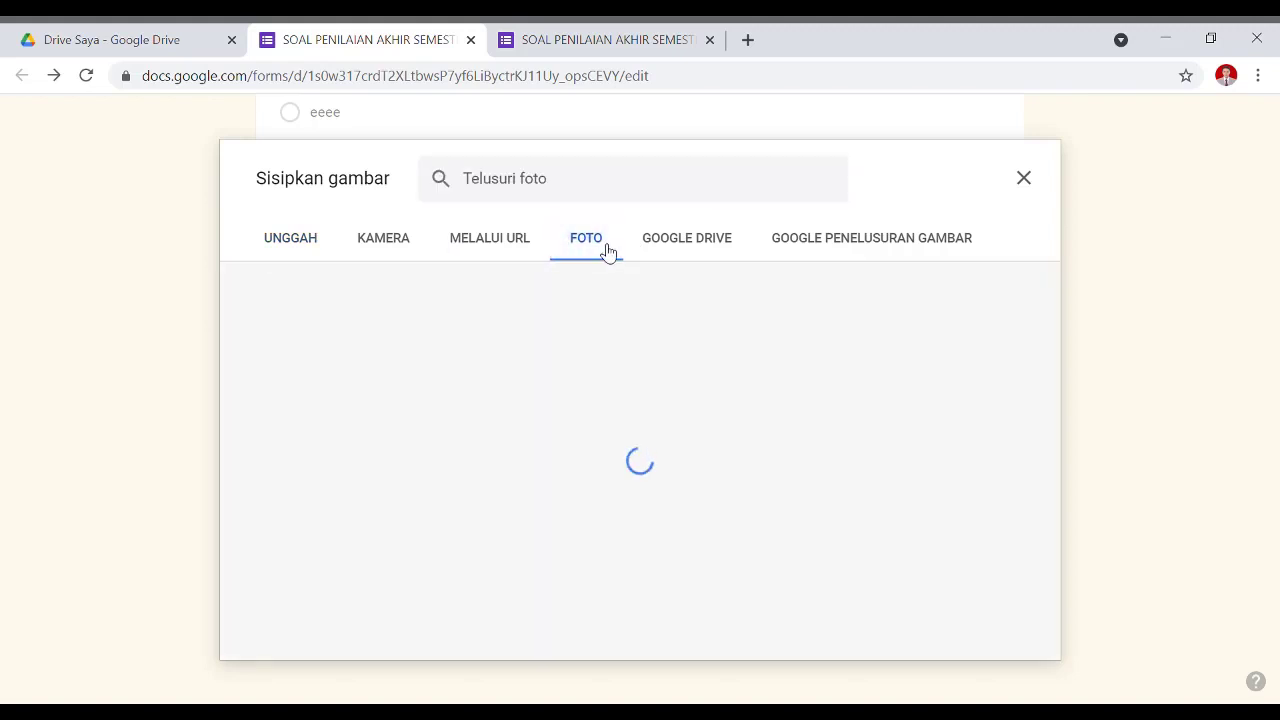
left_click(714, 252)
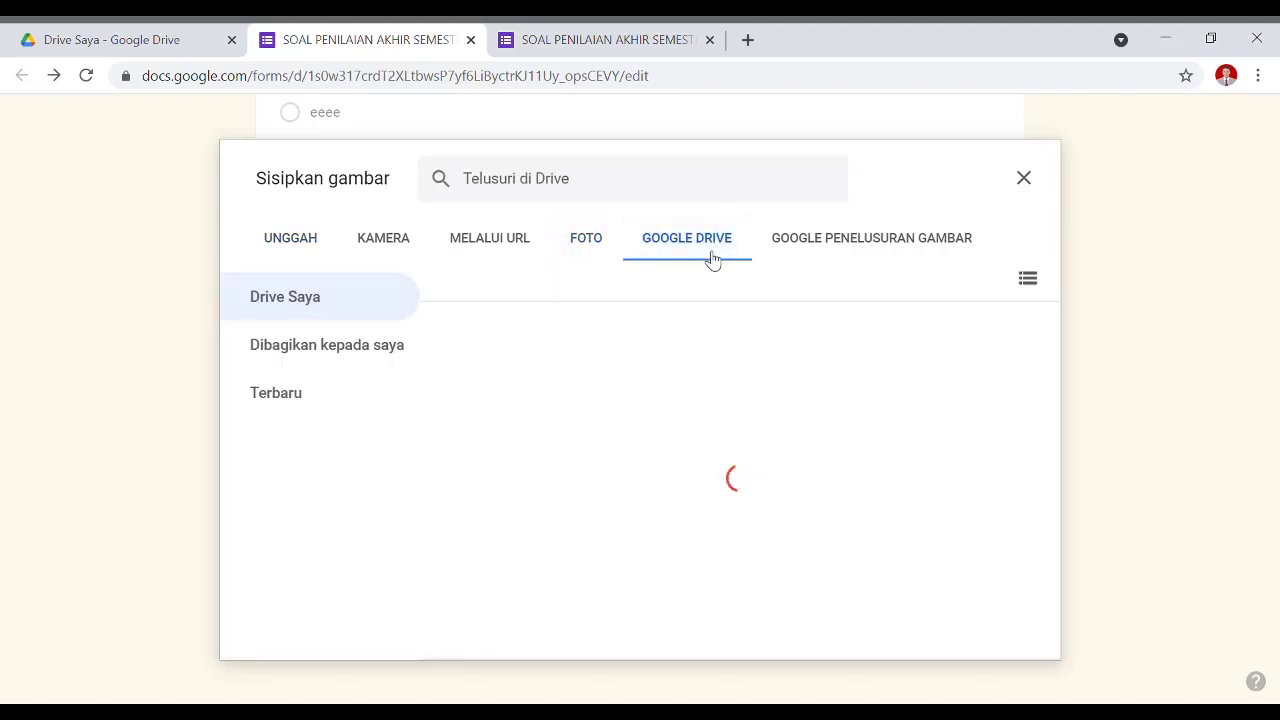
left_click(804, 245)
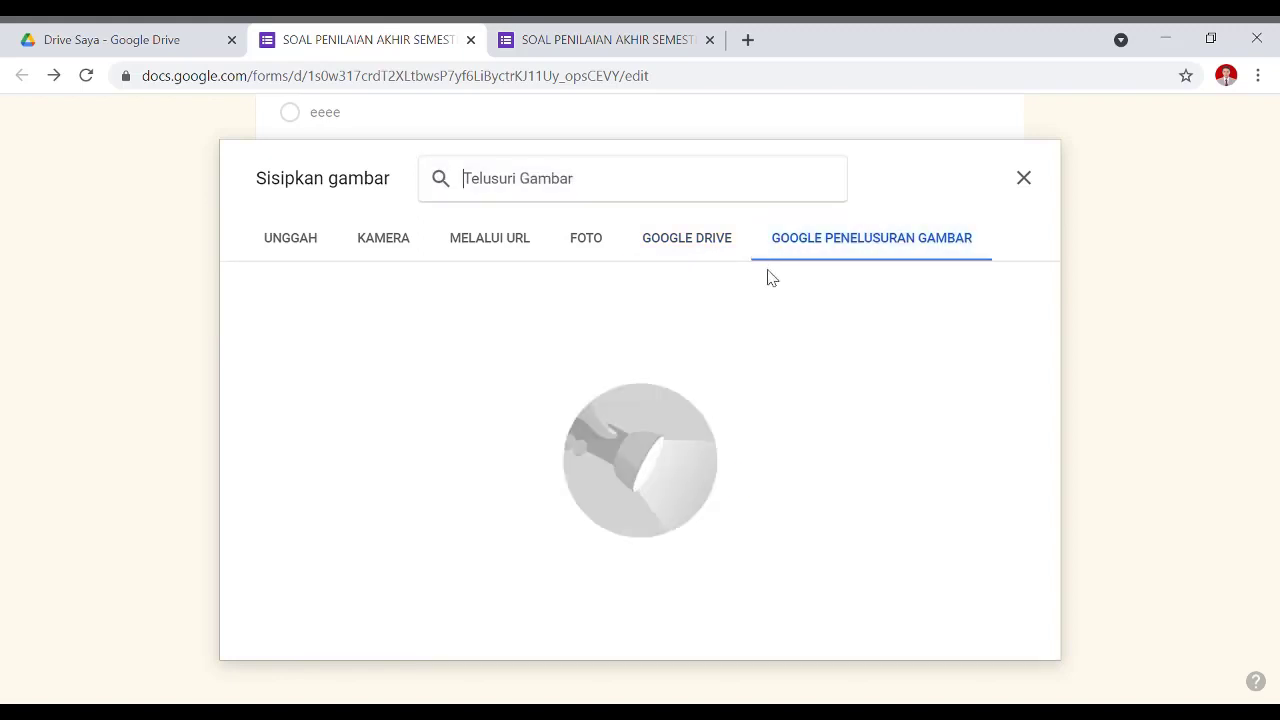
type("gajah")
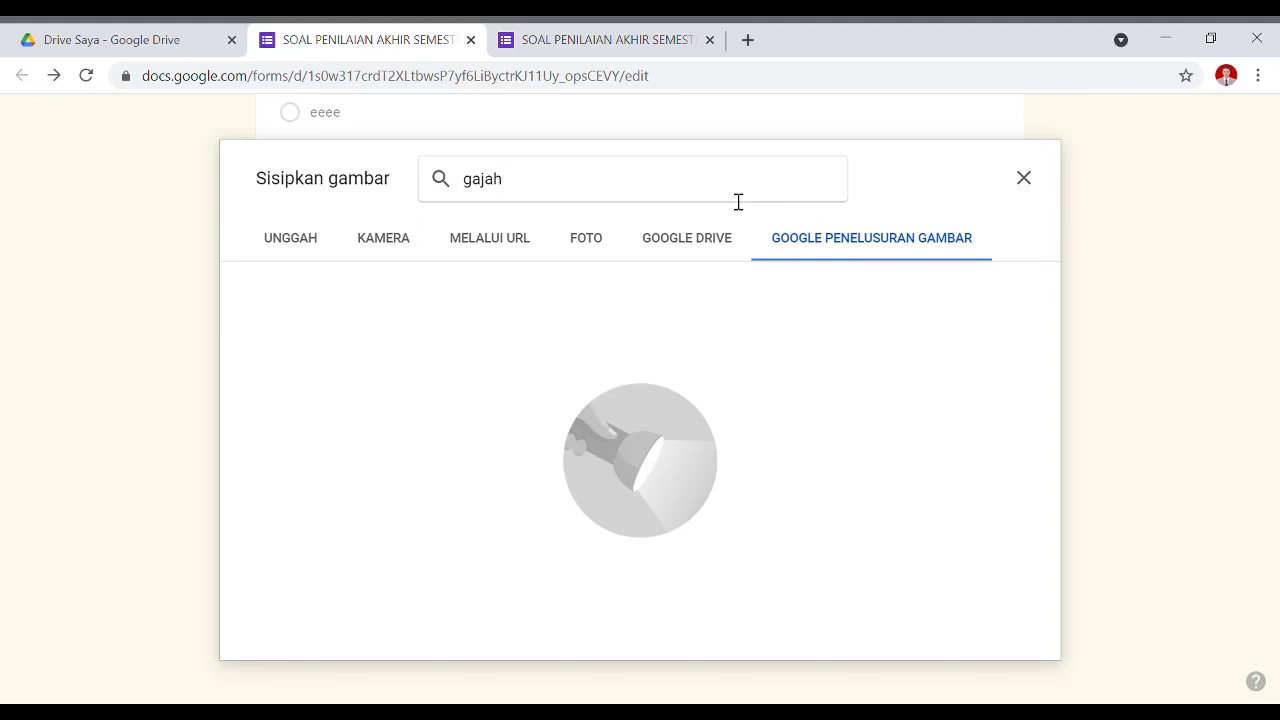
key("Return")
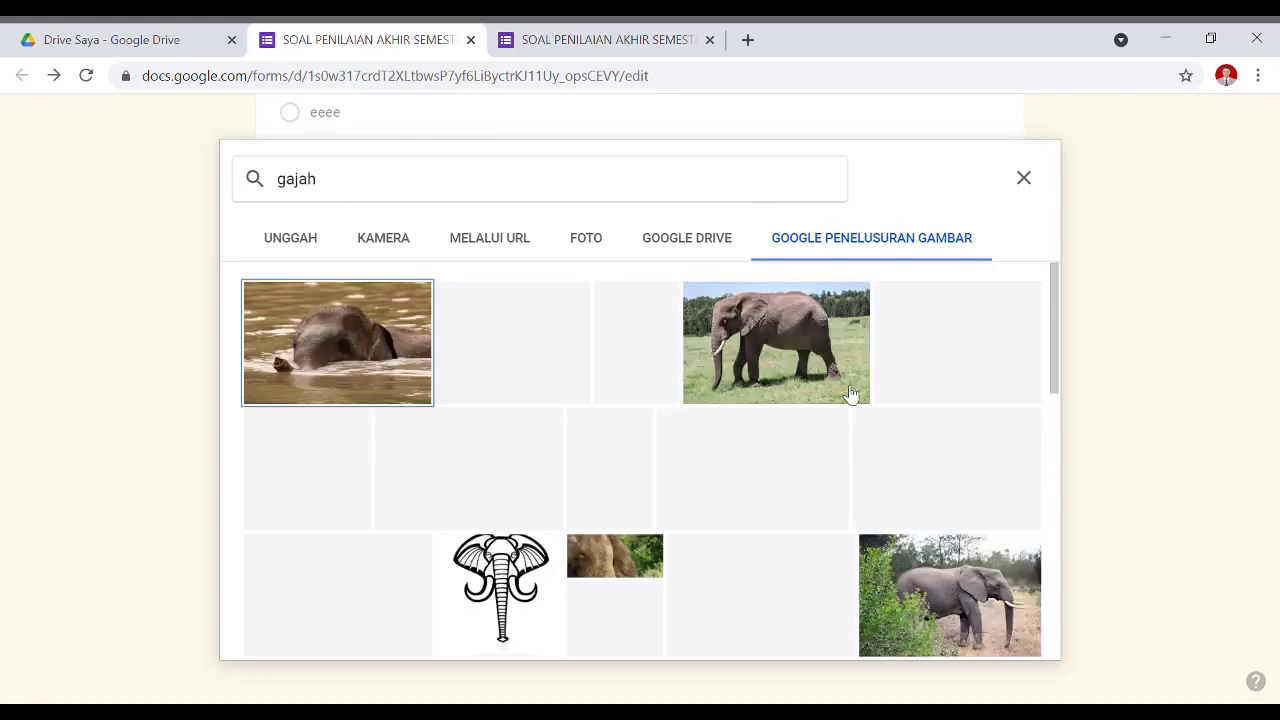
left_click(835, 372)
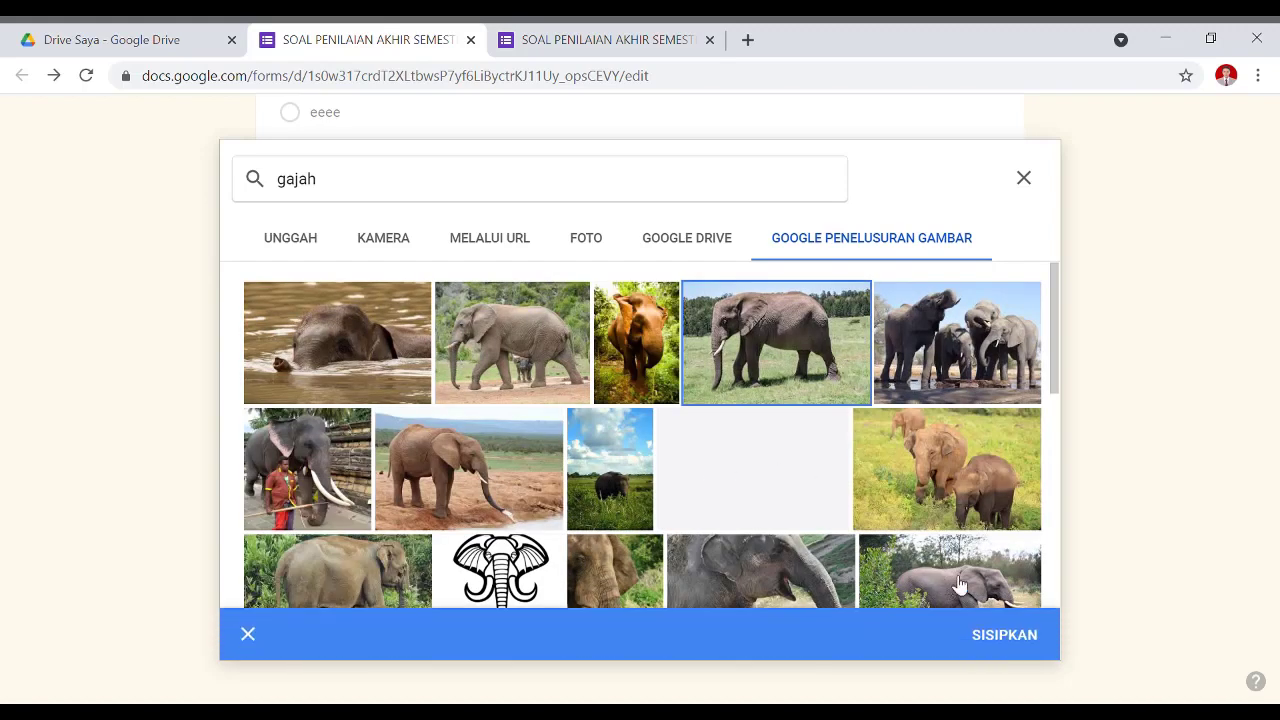
left_click(1005, 640)
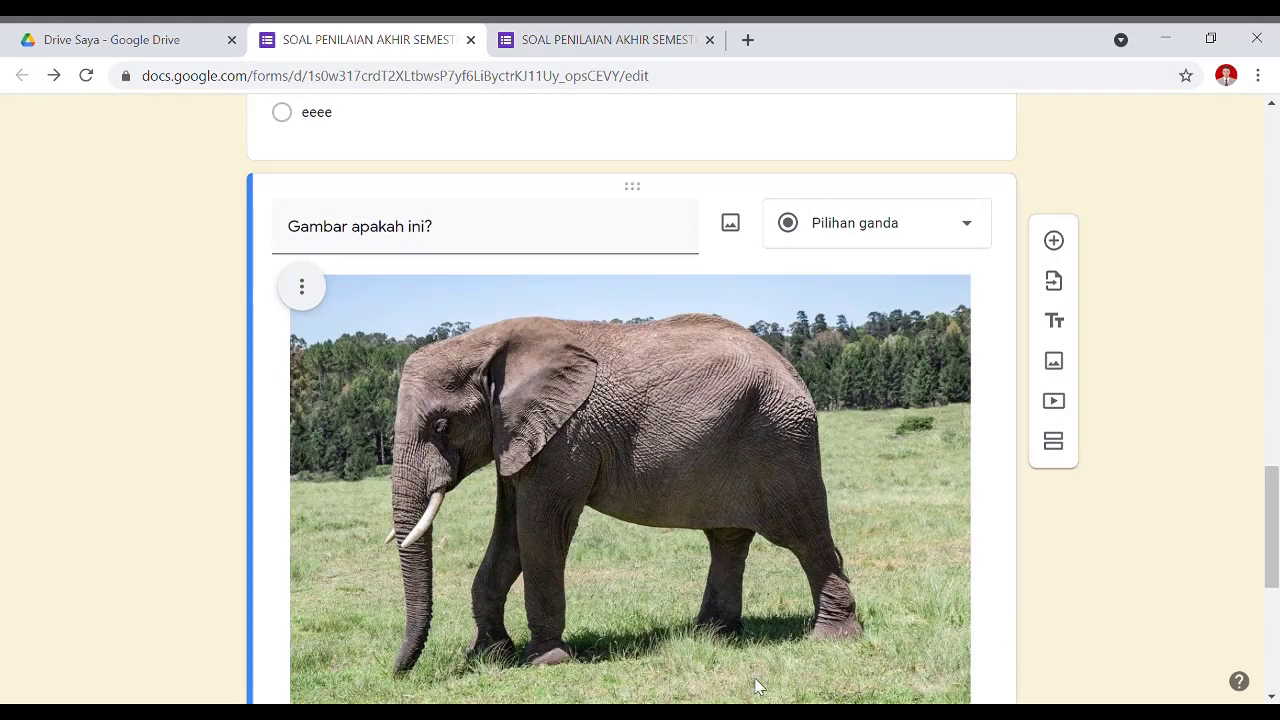
scroll(634, 548, "down", 3)
scroll(634, 548, "down", 1)
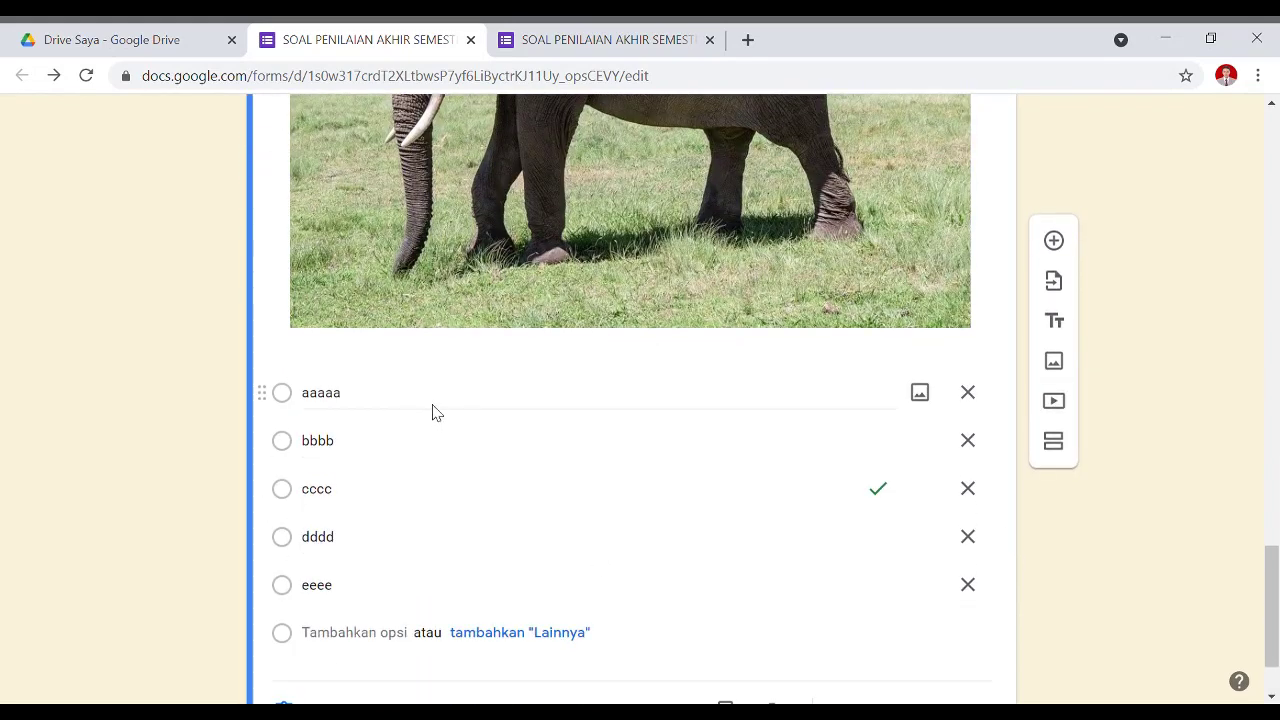
- Change the answer options of "Gambar apakah ini?" to gajah, babi, kuda and kudanil, removing the fifth option
left_click(446, 400)
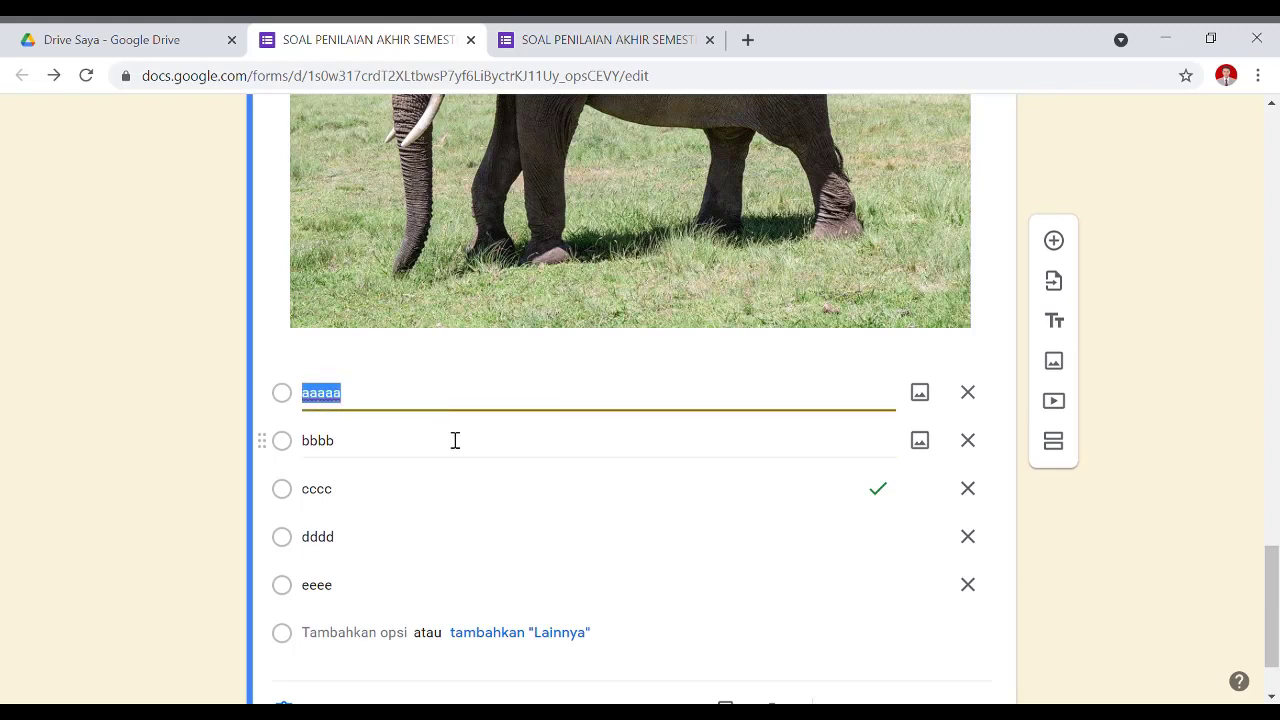
type("gajah")
left_click(446, 438)
type("babi")
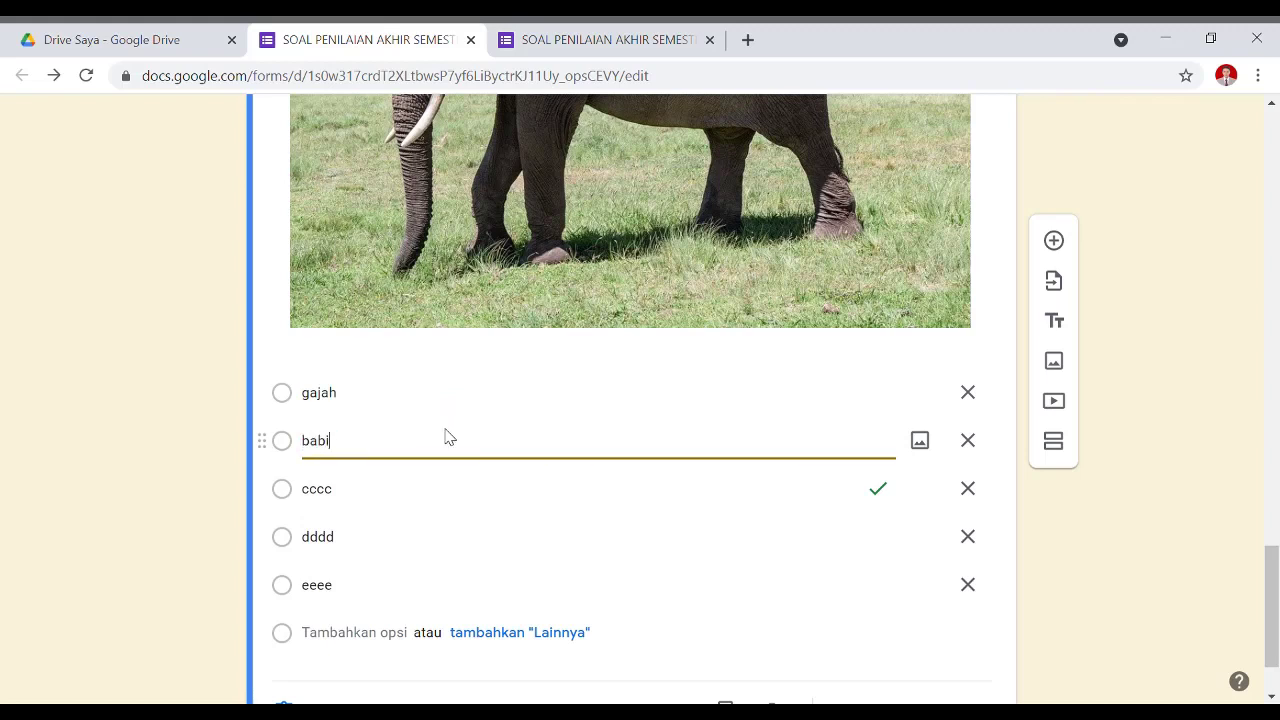
left_click(446, 510)
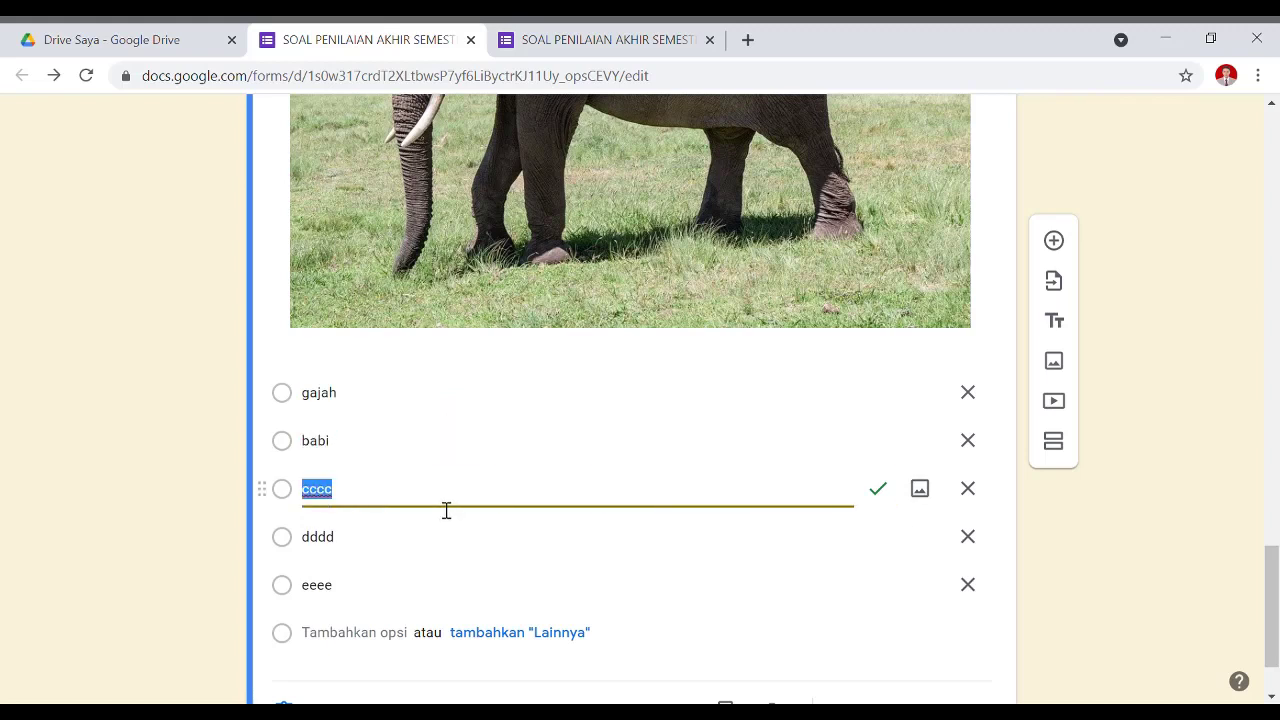
type("kuda")
left_click(440, 540)
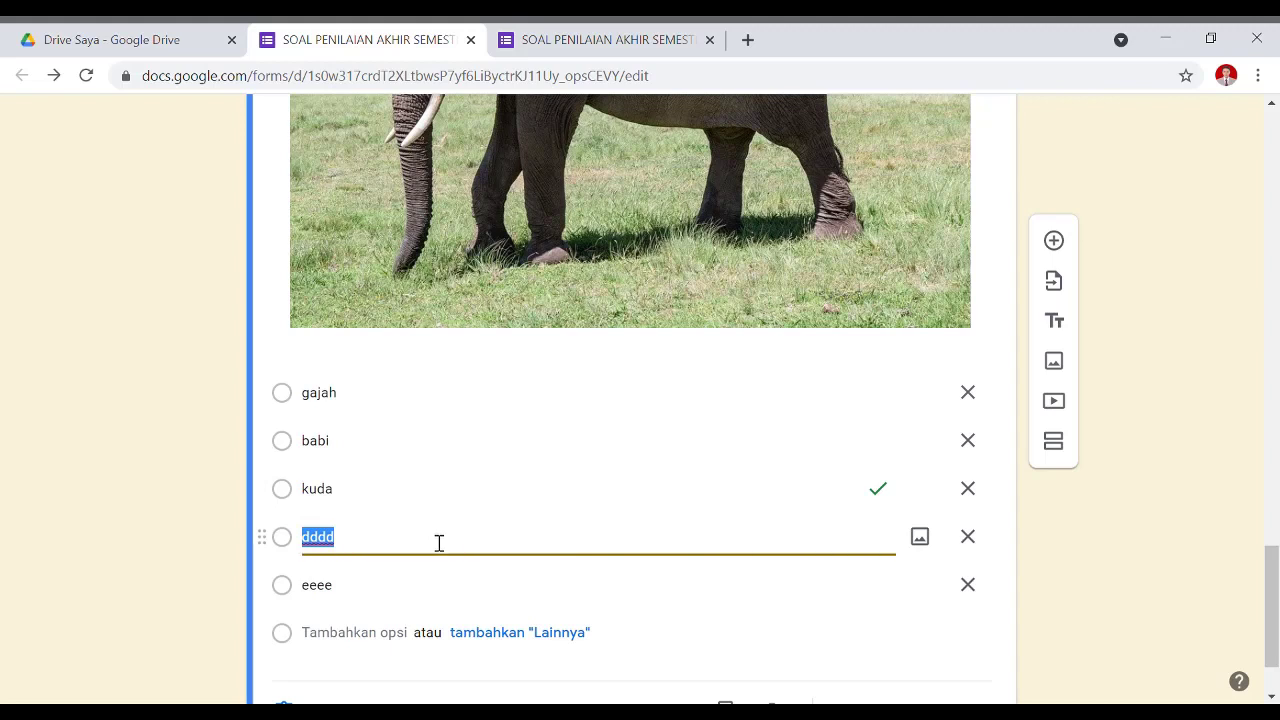
type("ayam")
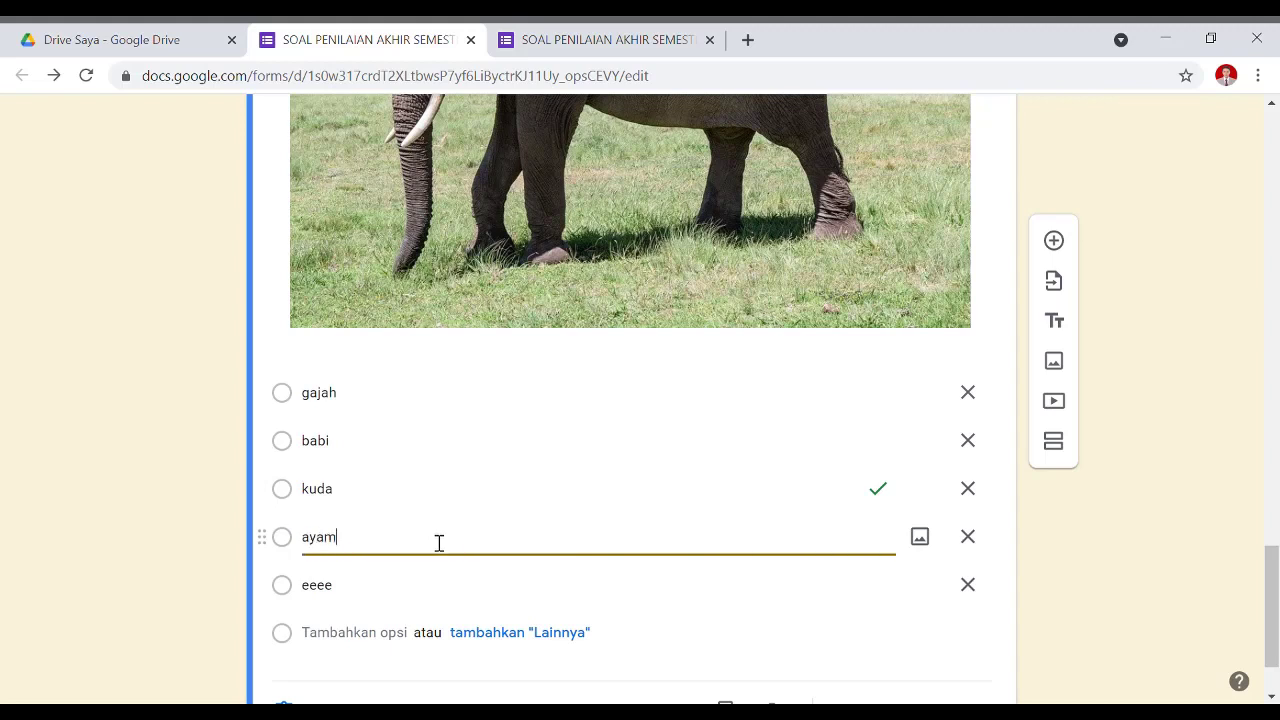
left_click(389, 590)
type("udan")
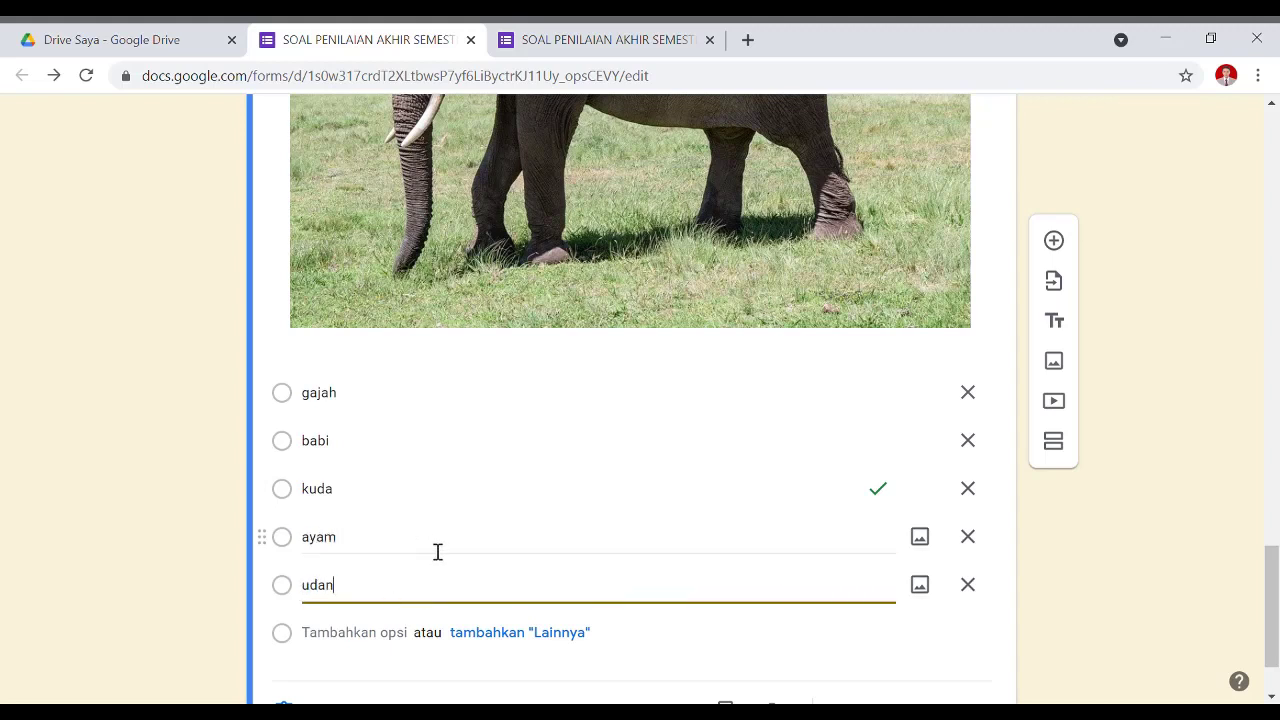
key("BackSpace")
type("kudan")
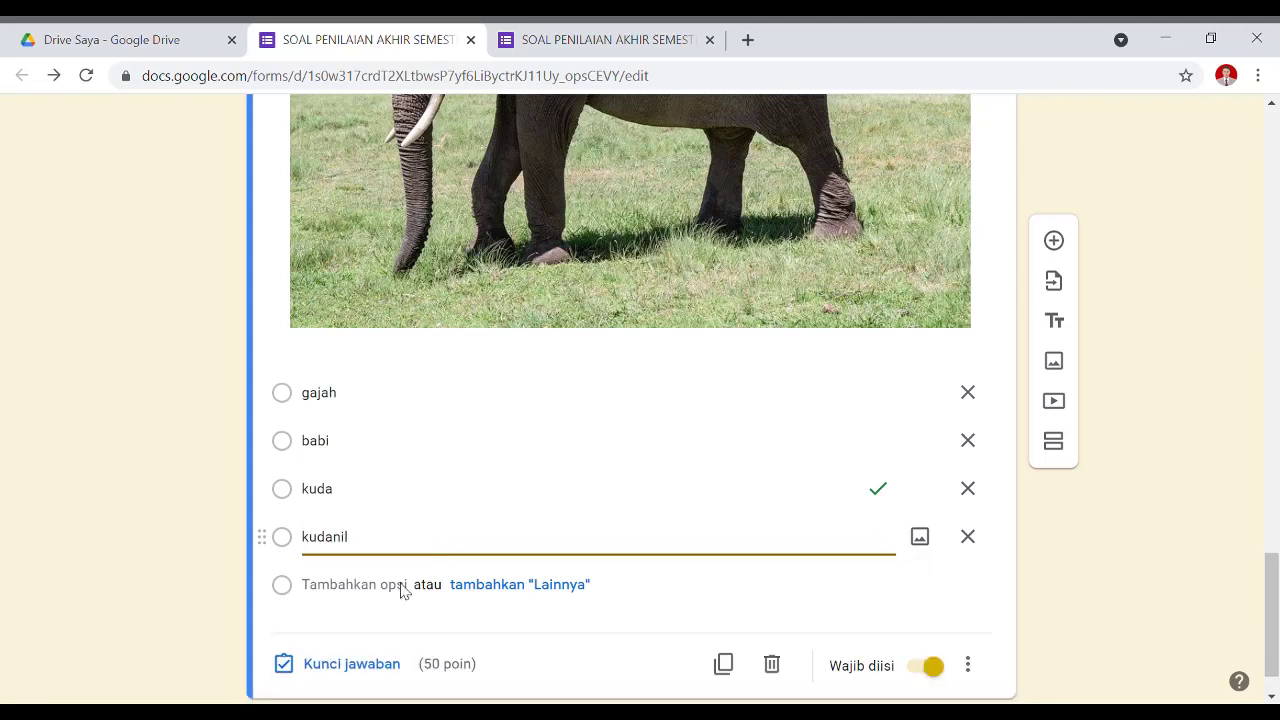
- Set the answer key of "Gambar apakah ini?" to gajah instead of kuda
left_click(333, 665)
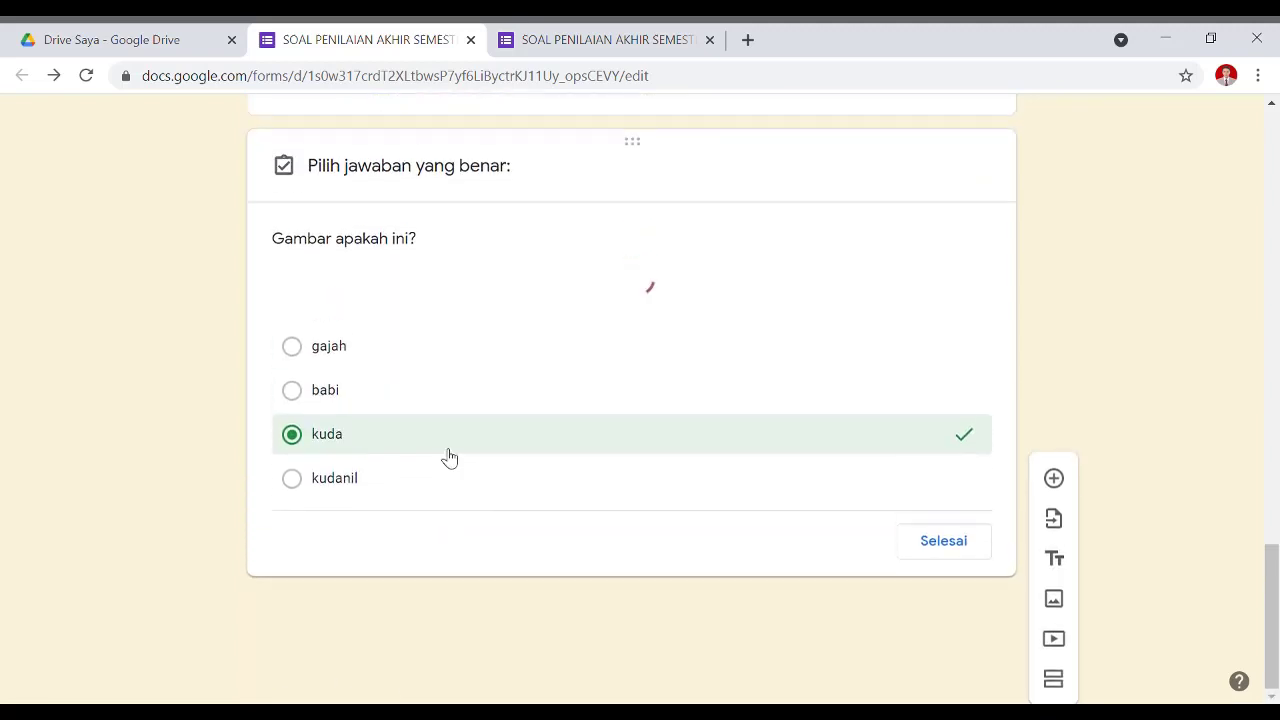
scroll(340, 440, "down", 5)
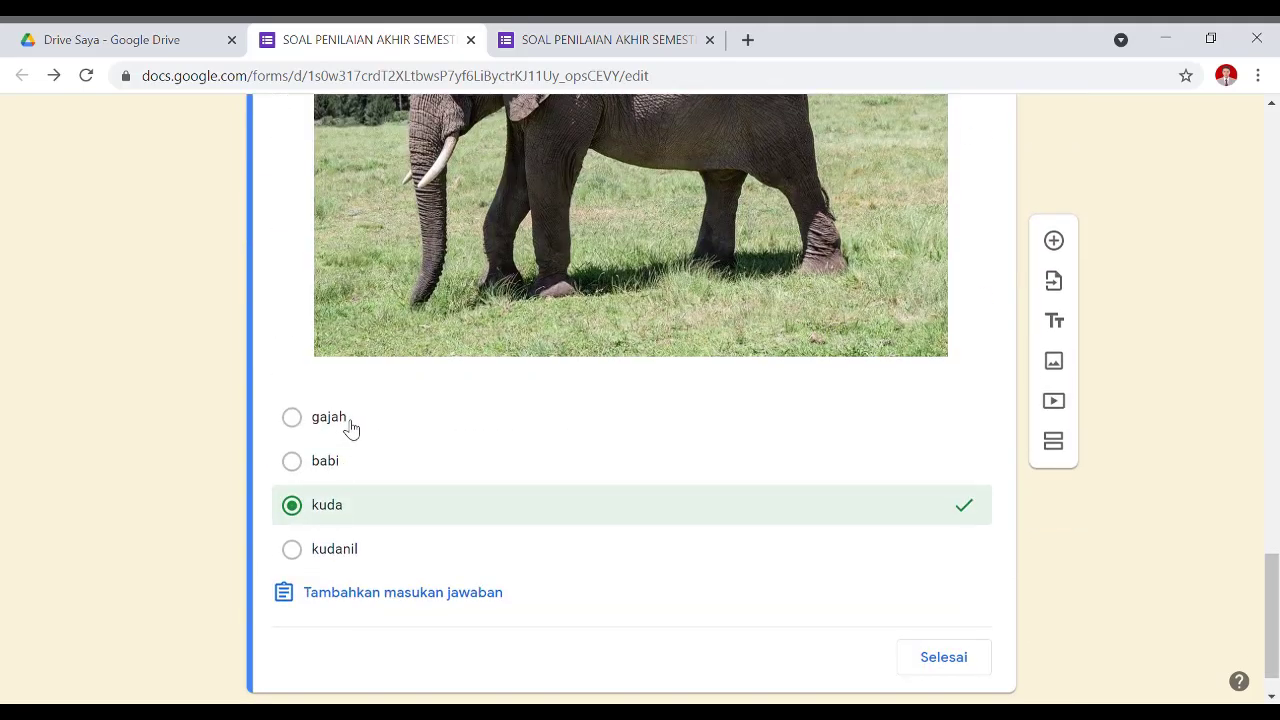
left_click(347, 424)
left_click(387, 517)
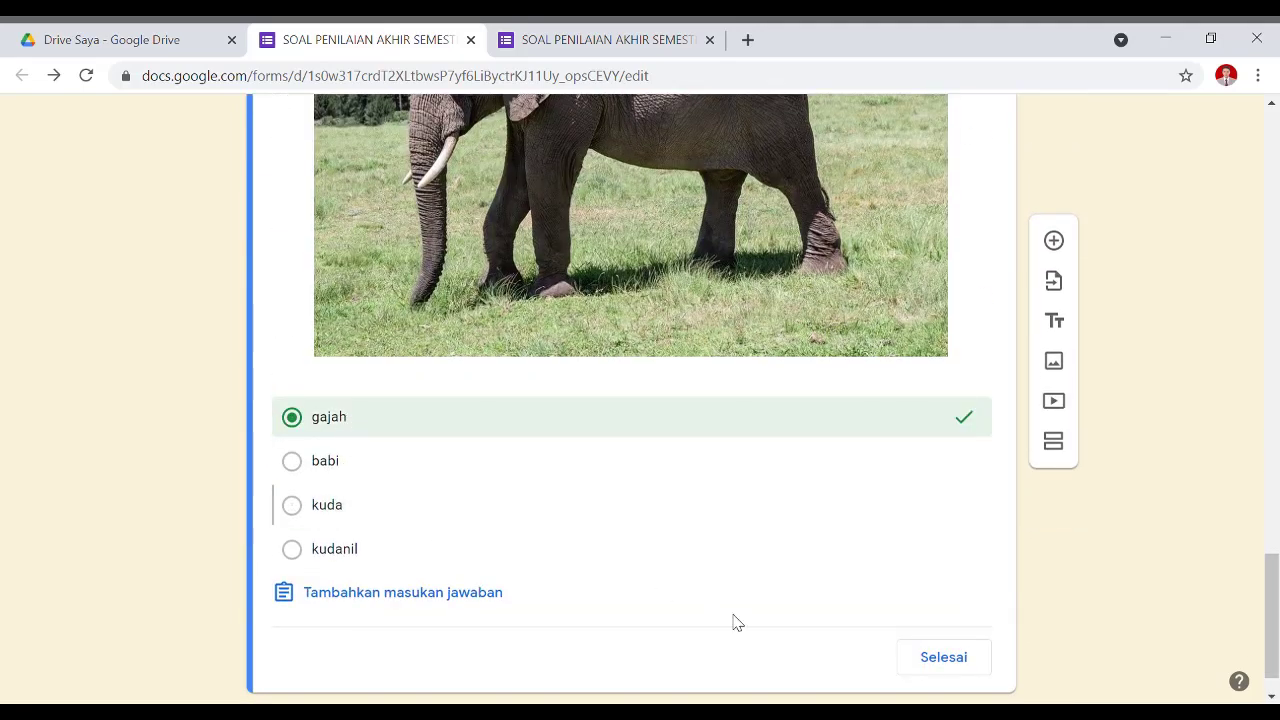
left_click(943, 657)
- Add a fifth answer option "ayam" below kudanil in the elephant question
scroll(653, 460, "down", 5)
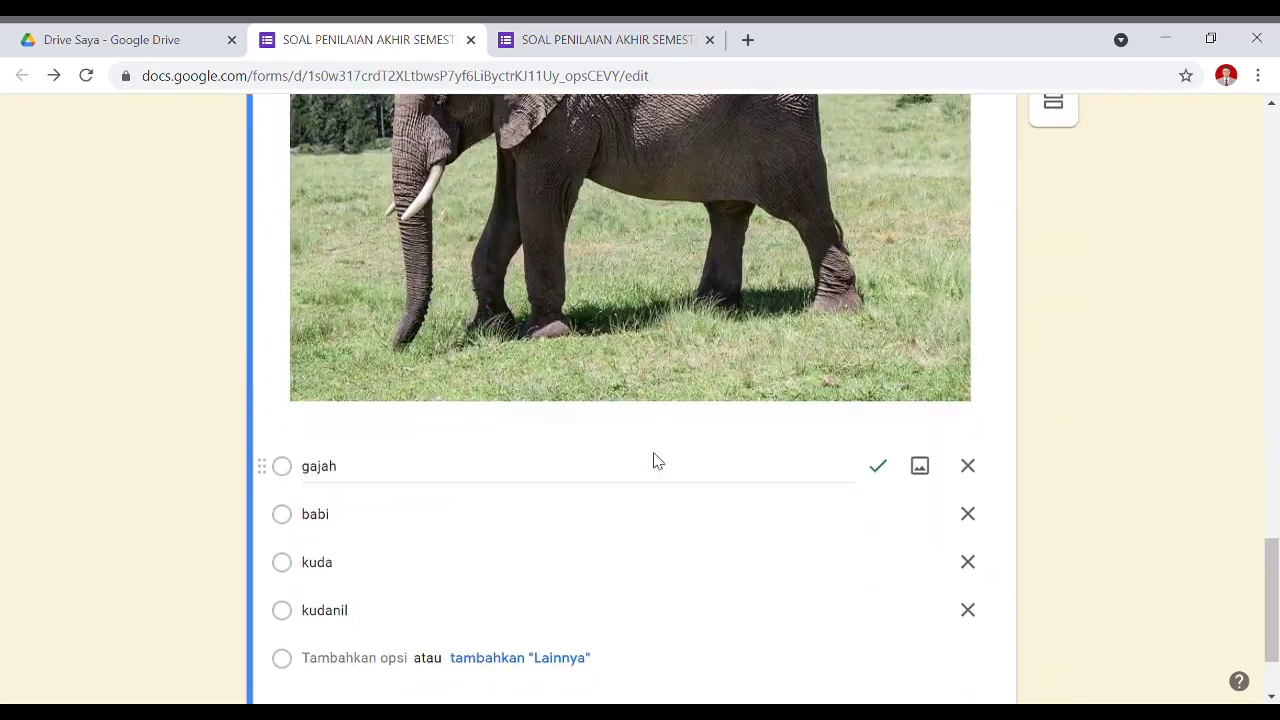
left_click(463, 620)
left_click(463, 620)
key("Return")
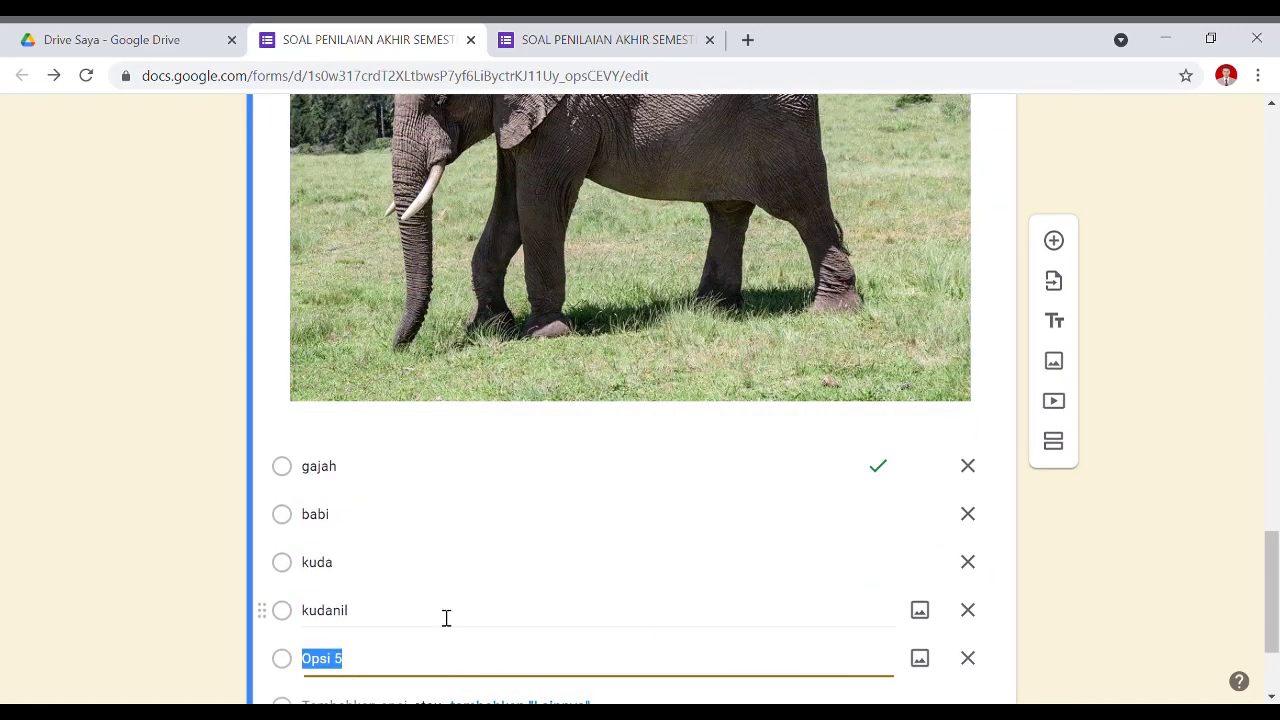
type("ayam")
- Review the elephant question's image and answer options, and check its shuffled option order setting
scroll(577, 466, "up", 2)
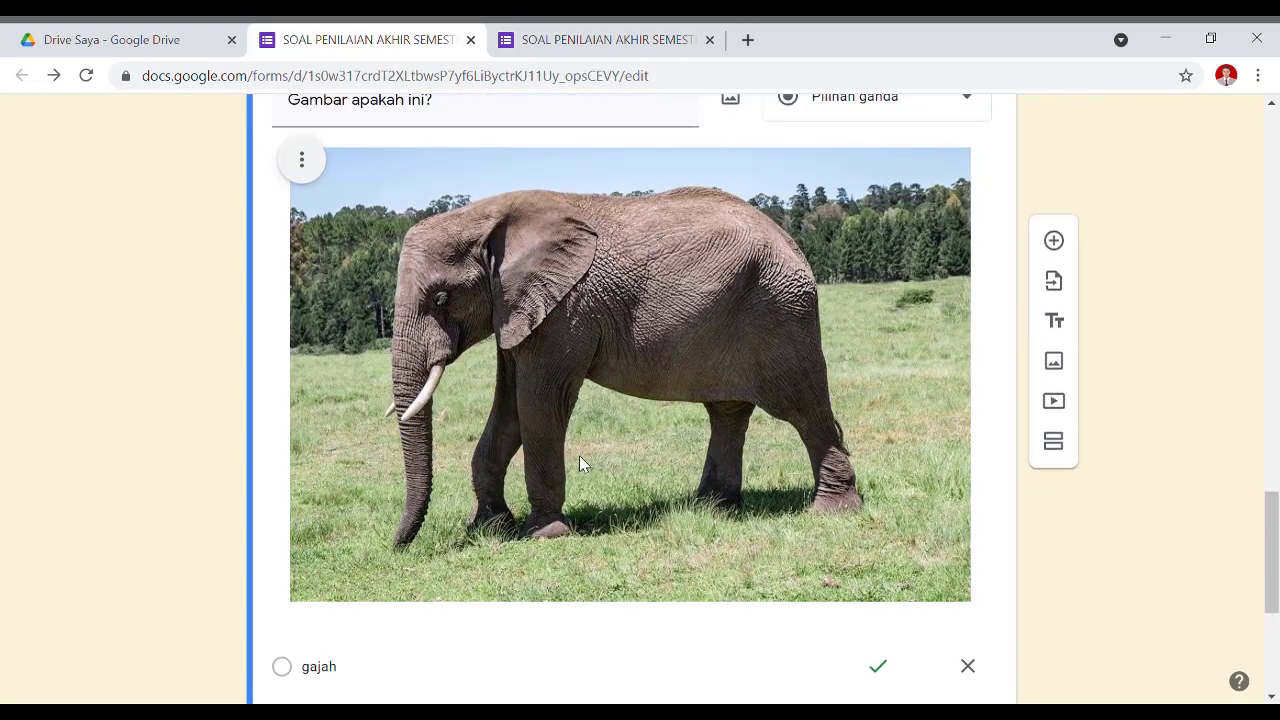
scroll(520, 400, "down", 3)
left_click(407, 376)
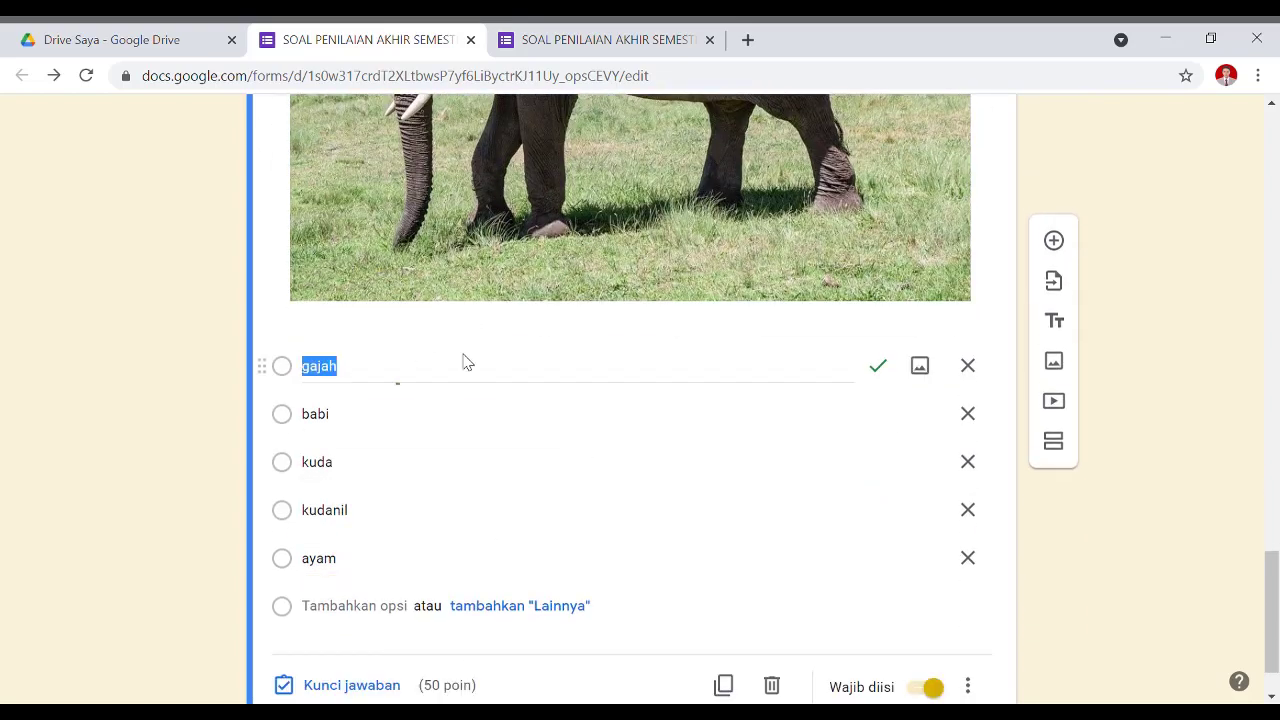
scroll(456, 380, "up", 3)
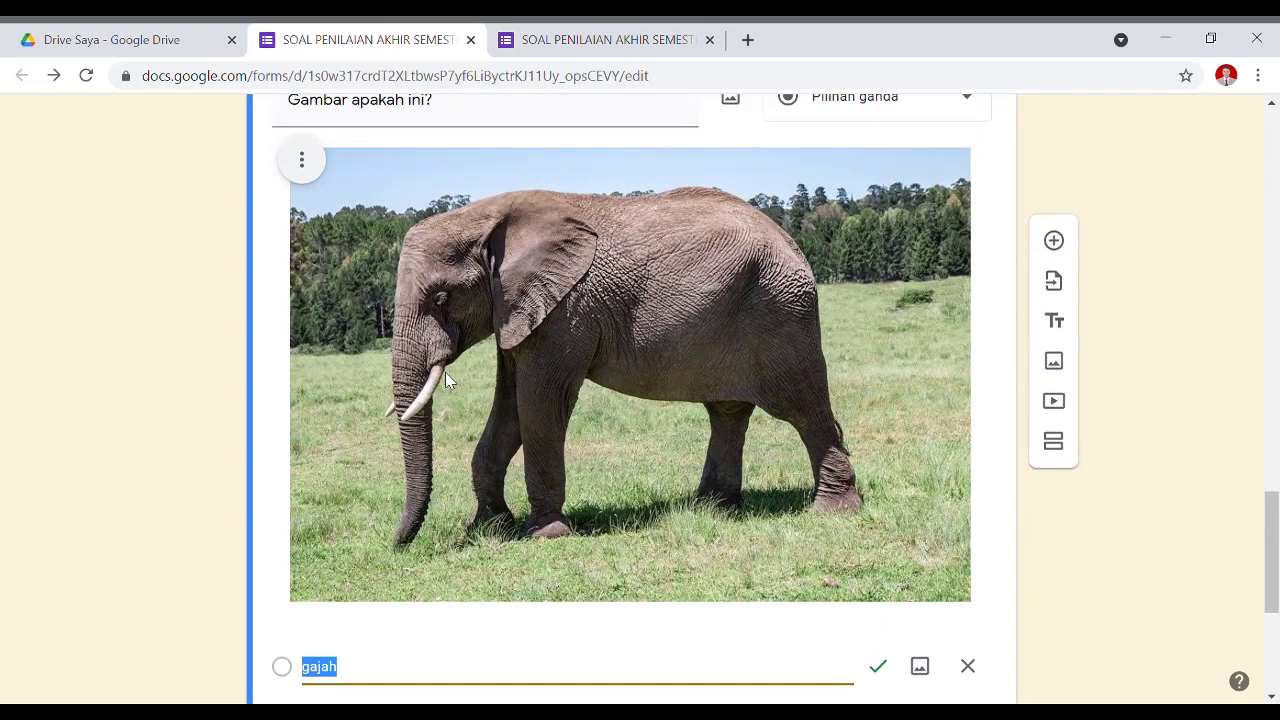
scroll(450, 385, "down", 4)
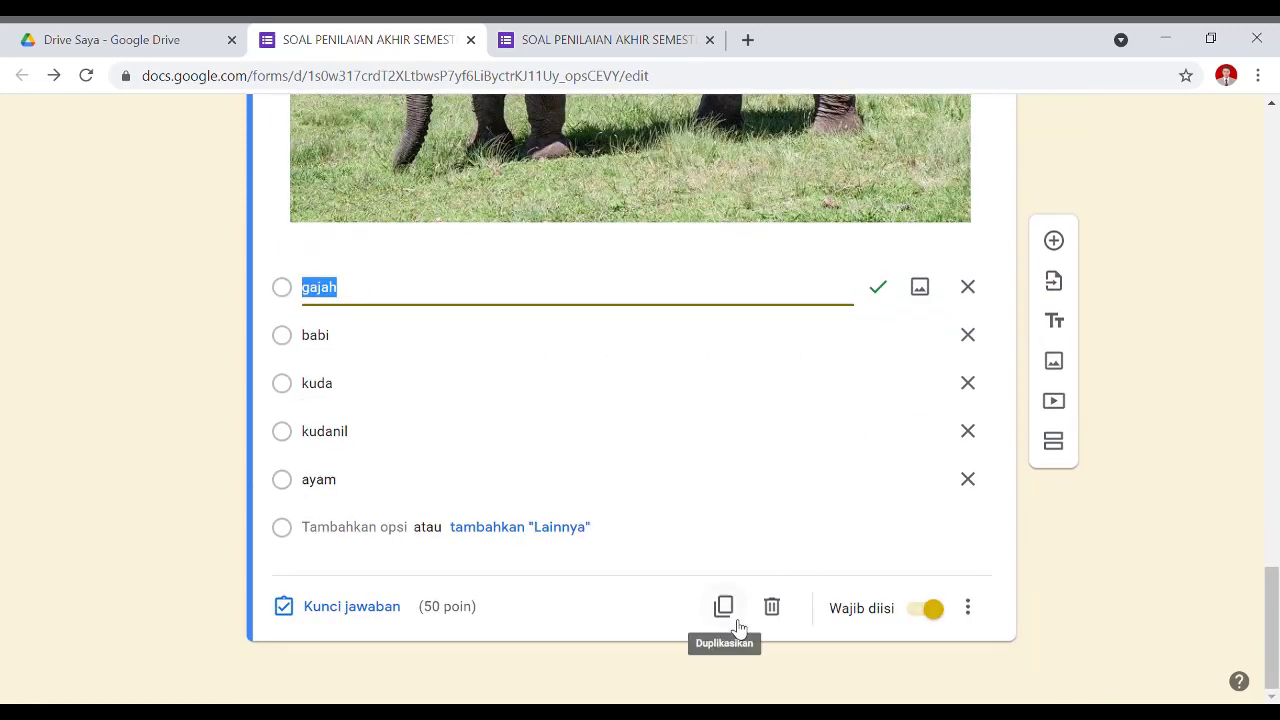
left_click(965, 610)
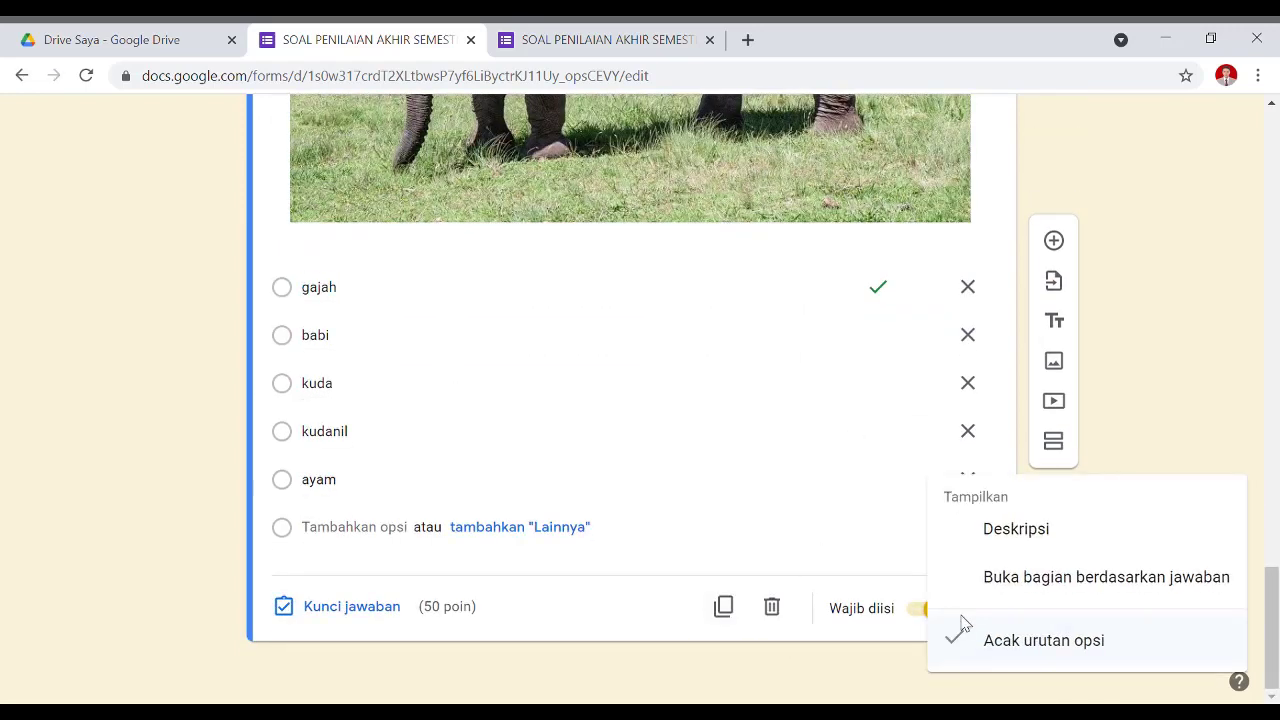
left_click(805, 677)
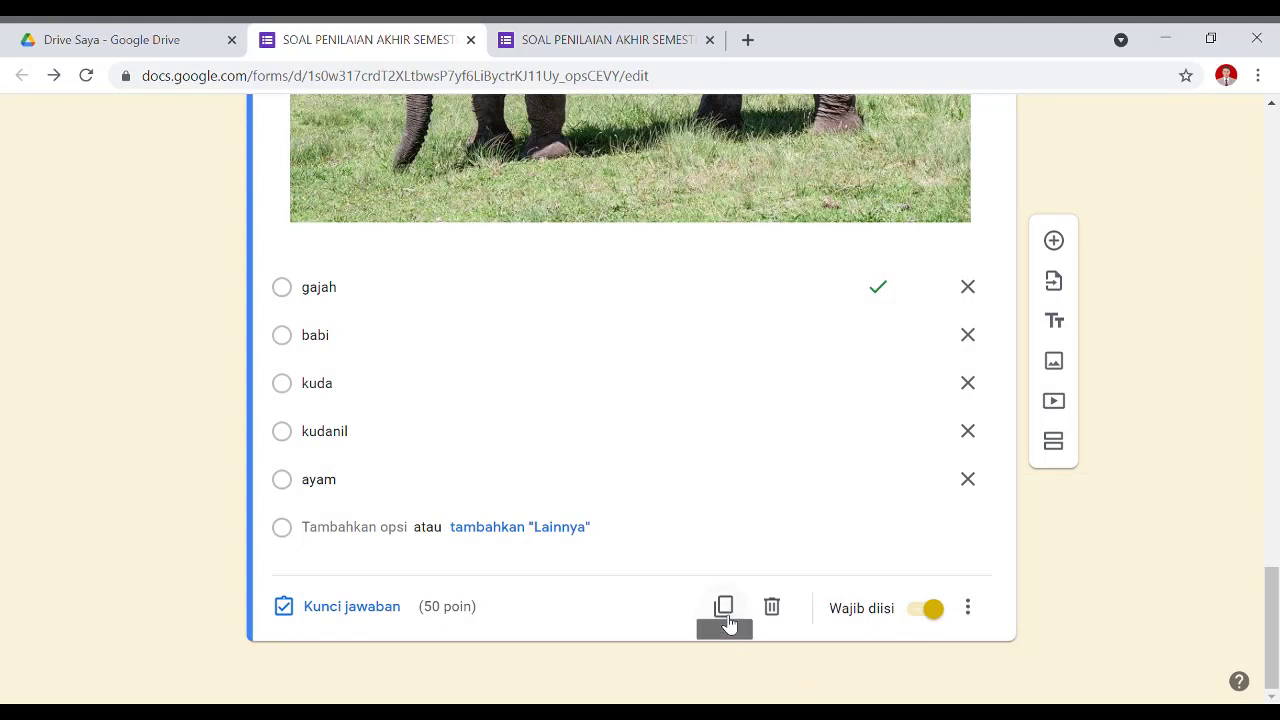
- Duplicate the question "Gambar apakah ini?" and delete the elephant image from the copy
left_click(725, 617)
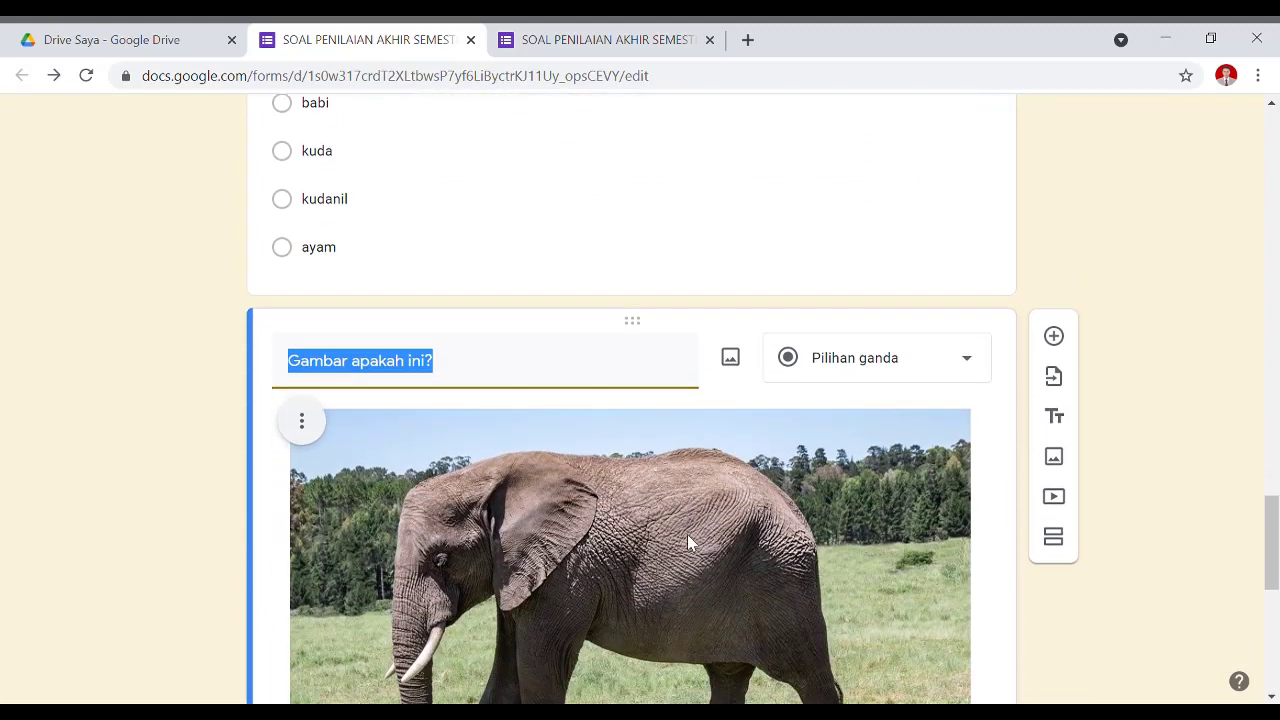
left_click(298, 422)
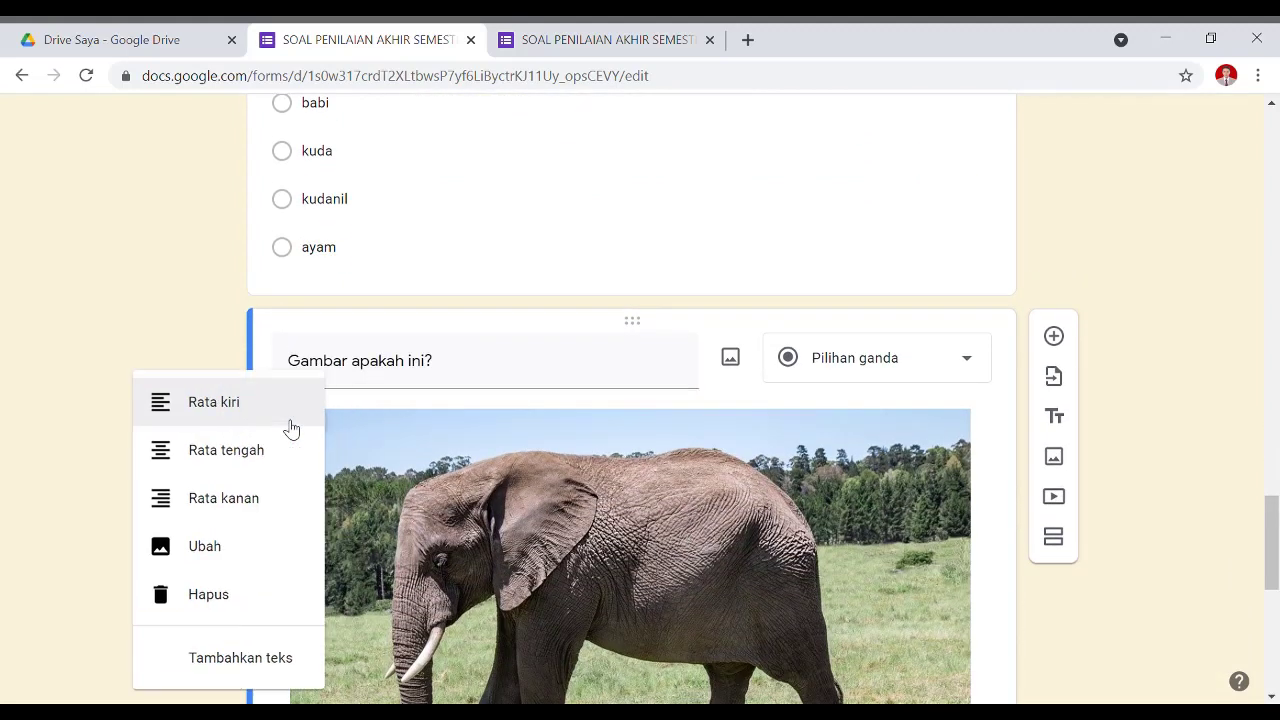
left_click(279, 596)
- Change the copied question's text to "mana yang dimaksud gambar gajah?"
left_click(424, 381)
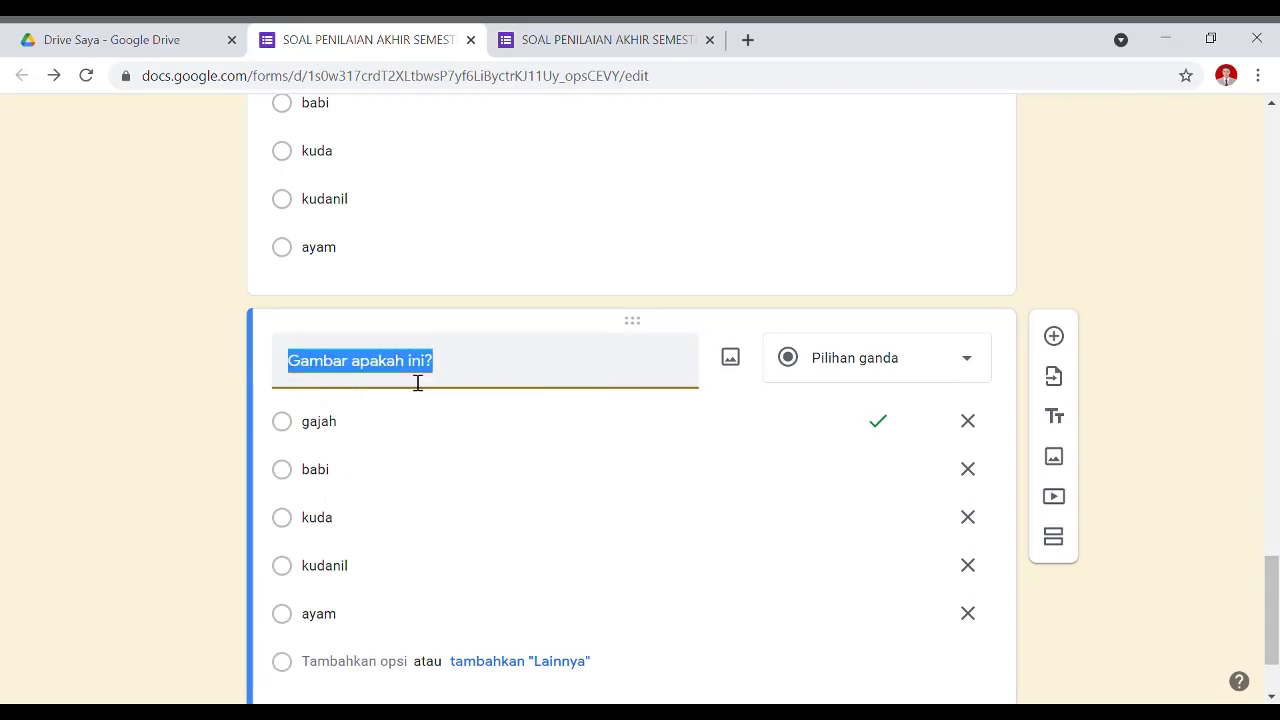
type("mana yan")
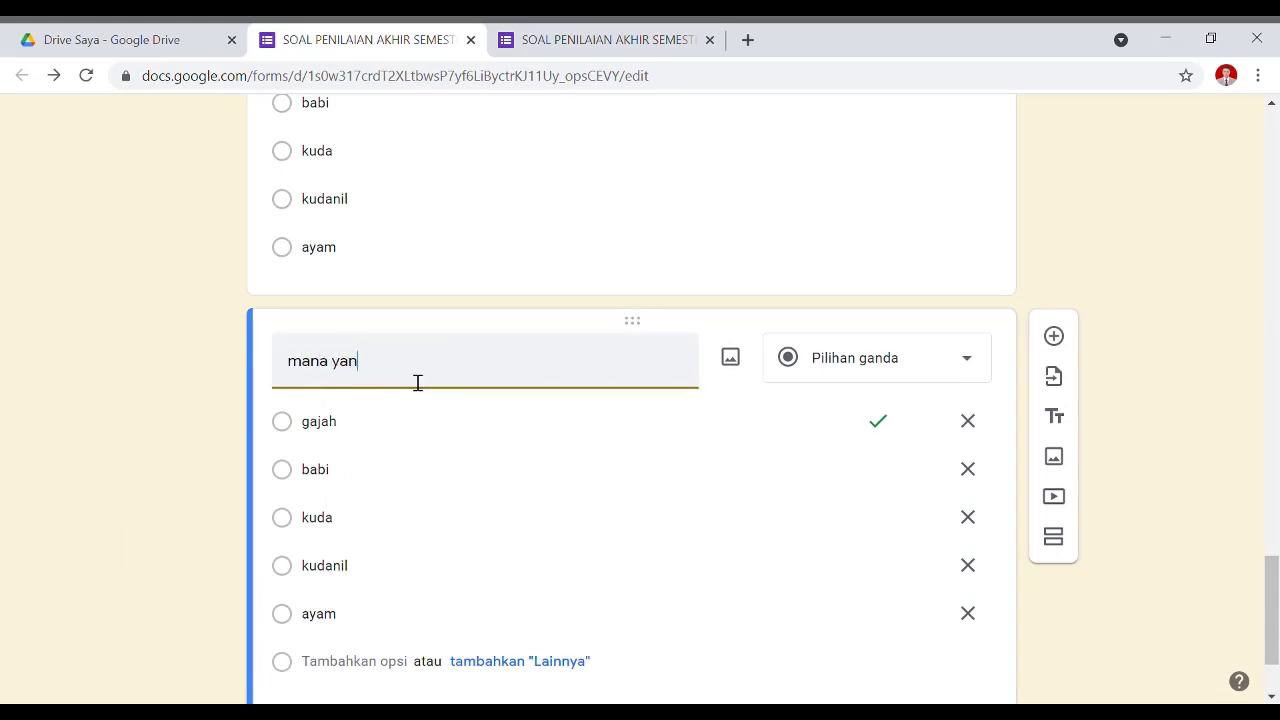
type("g termas")
key("BackSpace")
key("BackSpace")
key("BackSpace")
key("BackSpace")
key("BackSpace")
key("BackSpace")
key("BackSpace")
key("BackSpace")
type("dimaksud gambar gajah?")
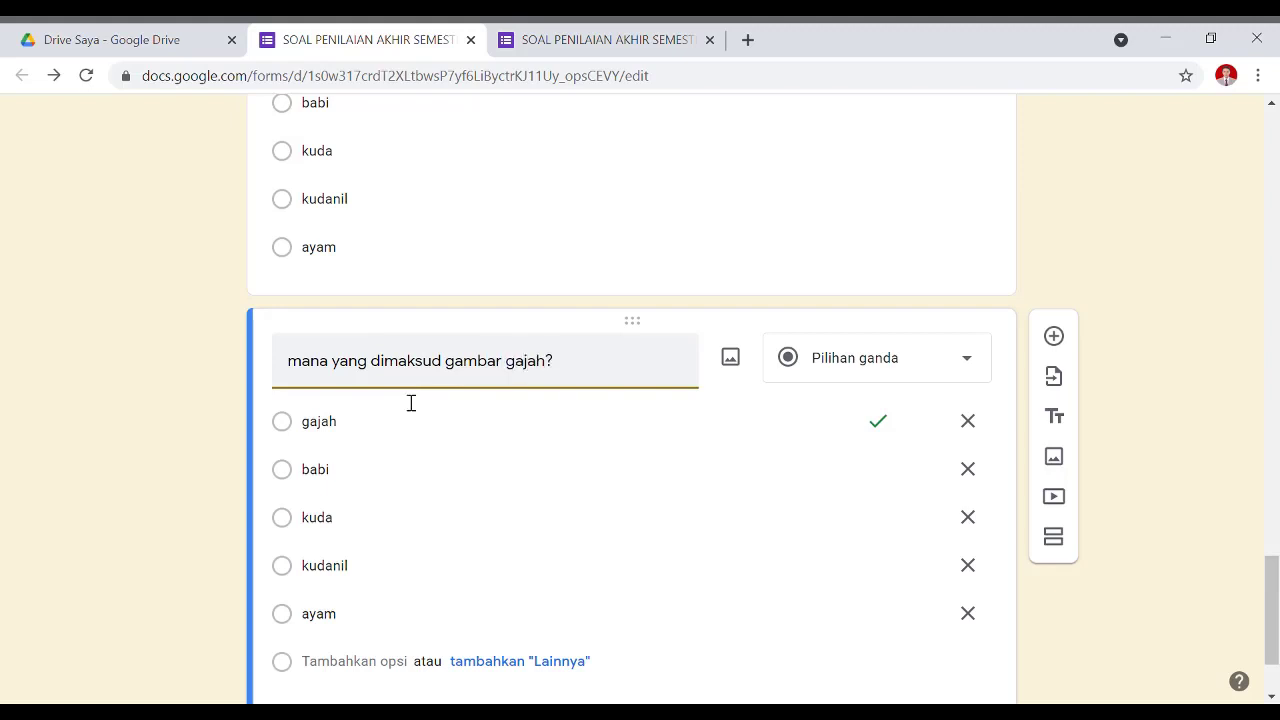
- Clear the first option's text and insert the Google image search photo of a lone elephant on green grass, found with "gajah"
left_click(385, 438)
key("BackSpace")
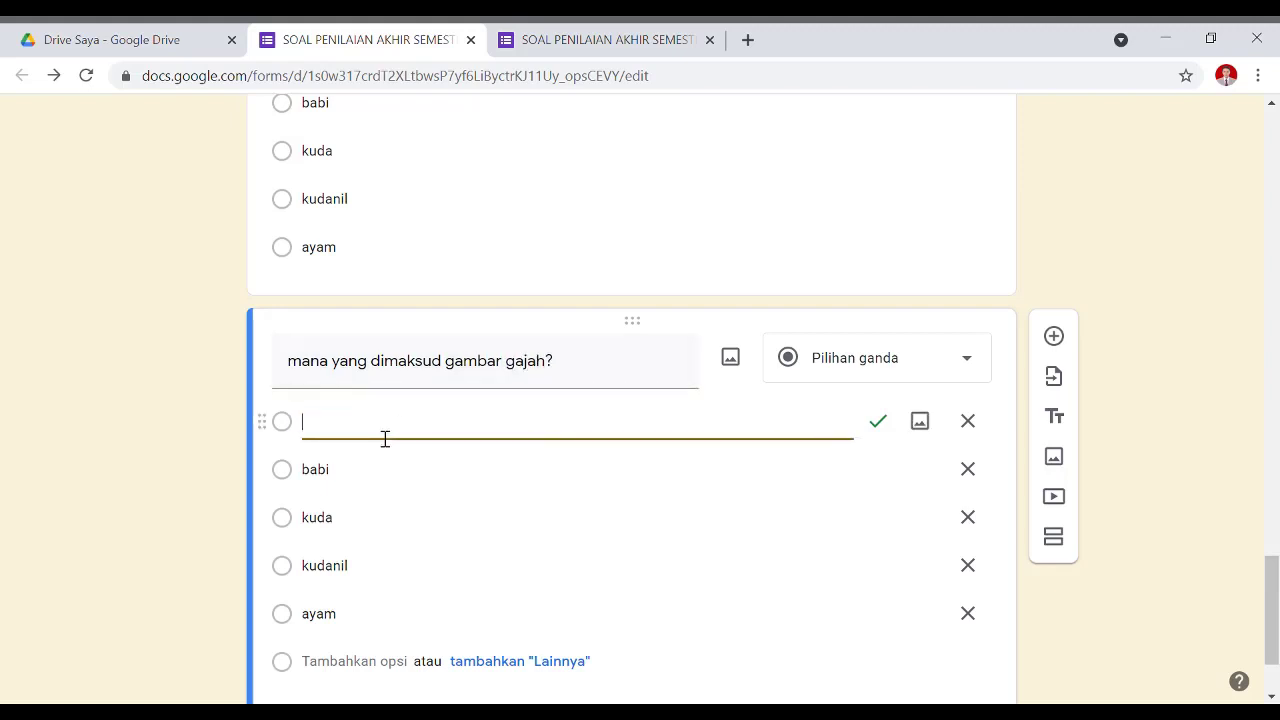
left_click(920, 421)
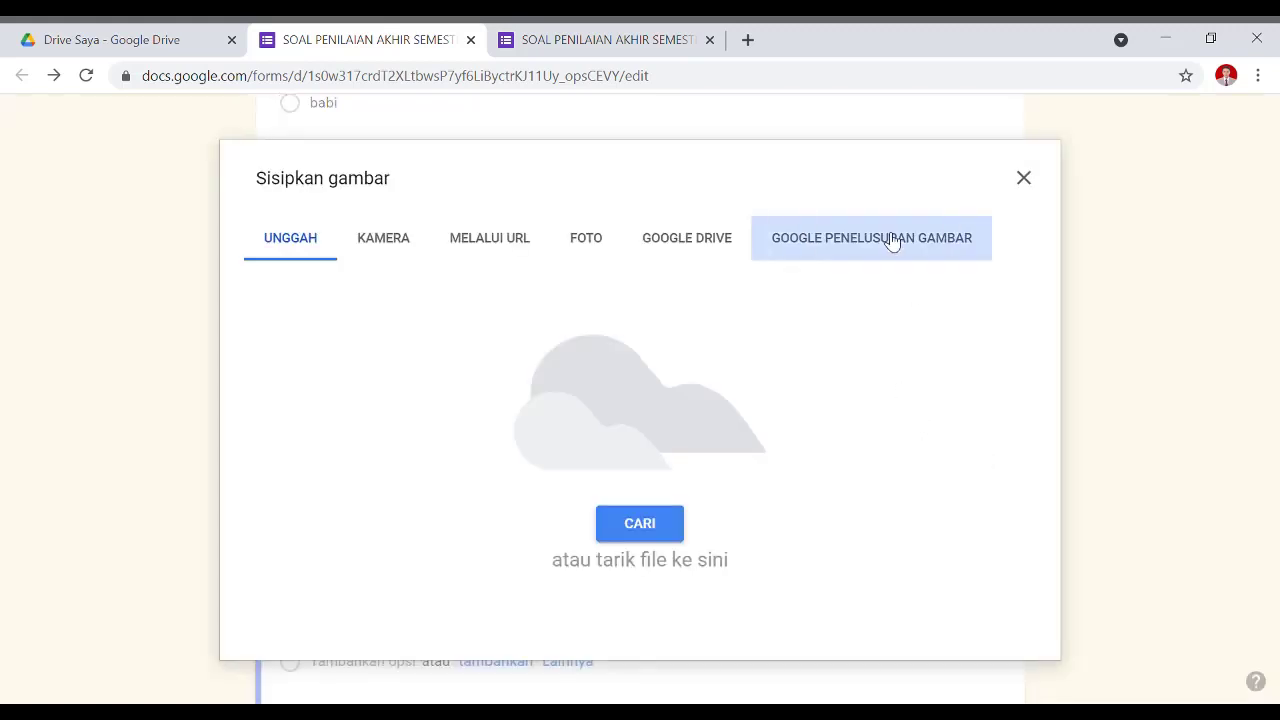
left_click(891, 243)
type("gajah")
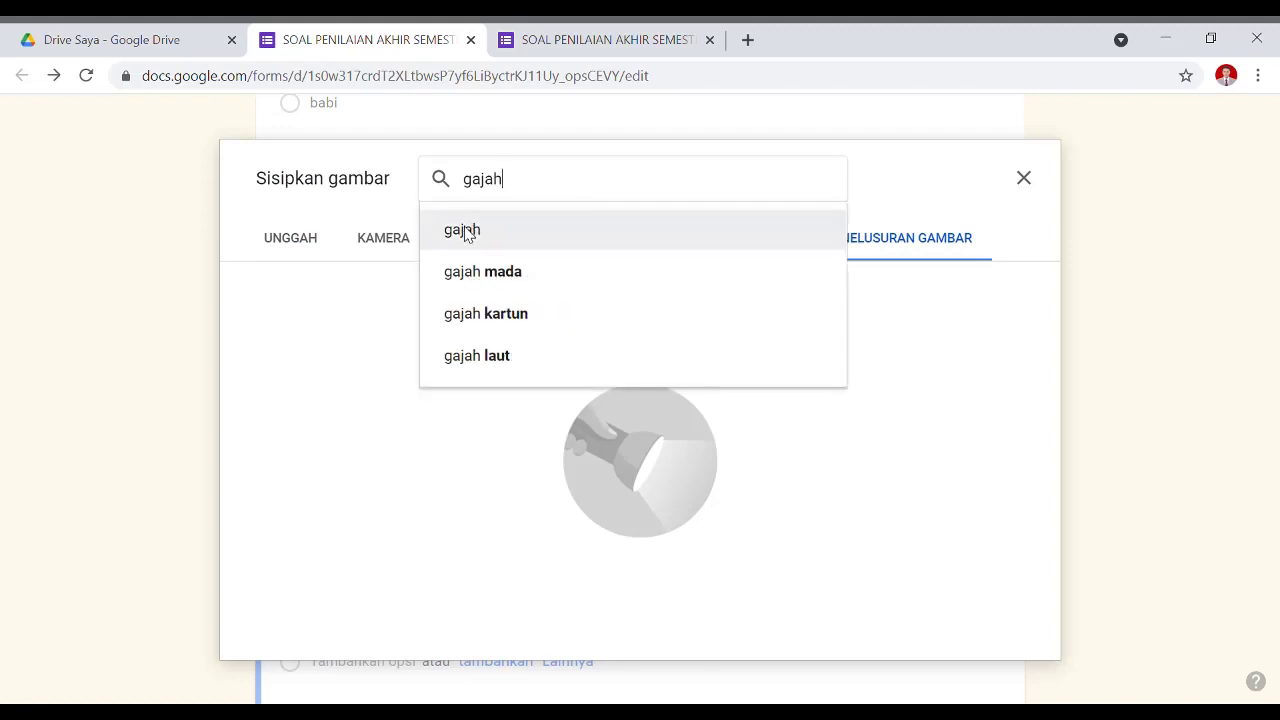
left_click(464, 232)
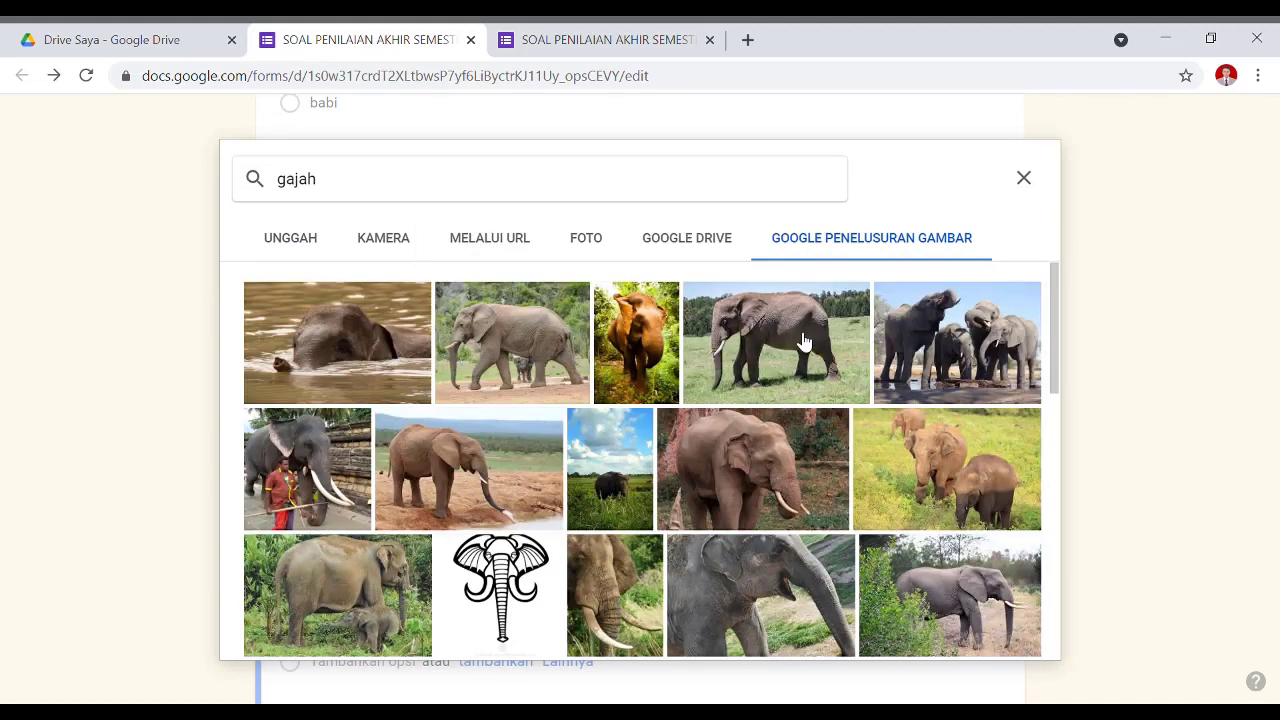
left_click(804, 342)
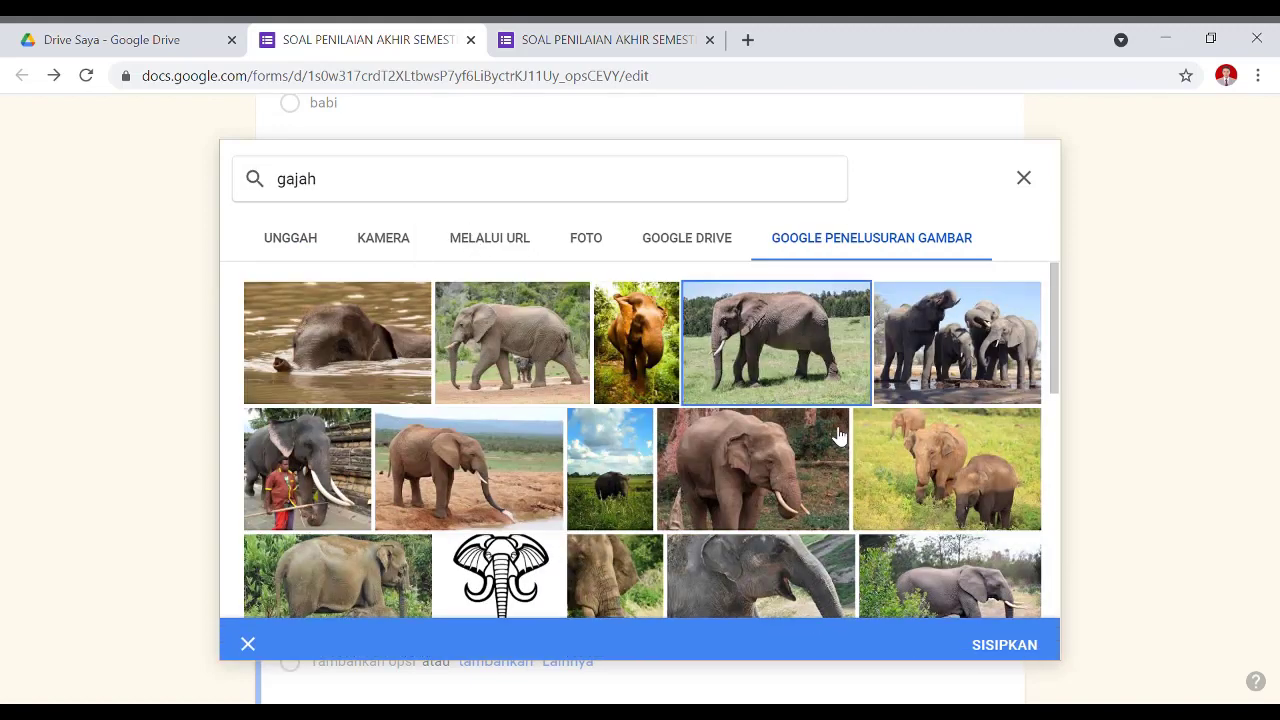
left_click(991, 634)
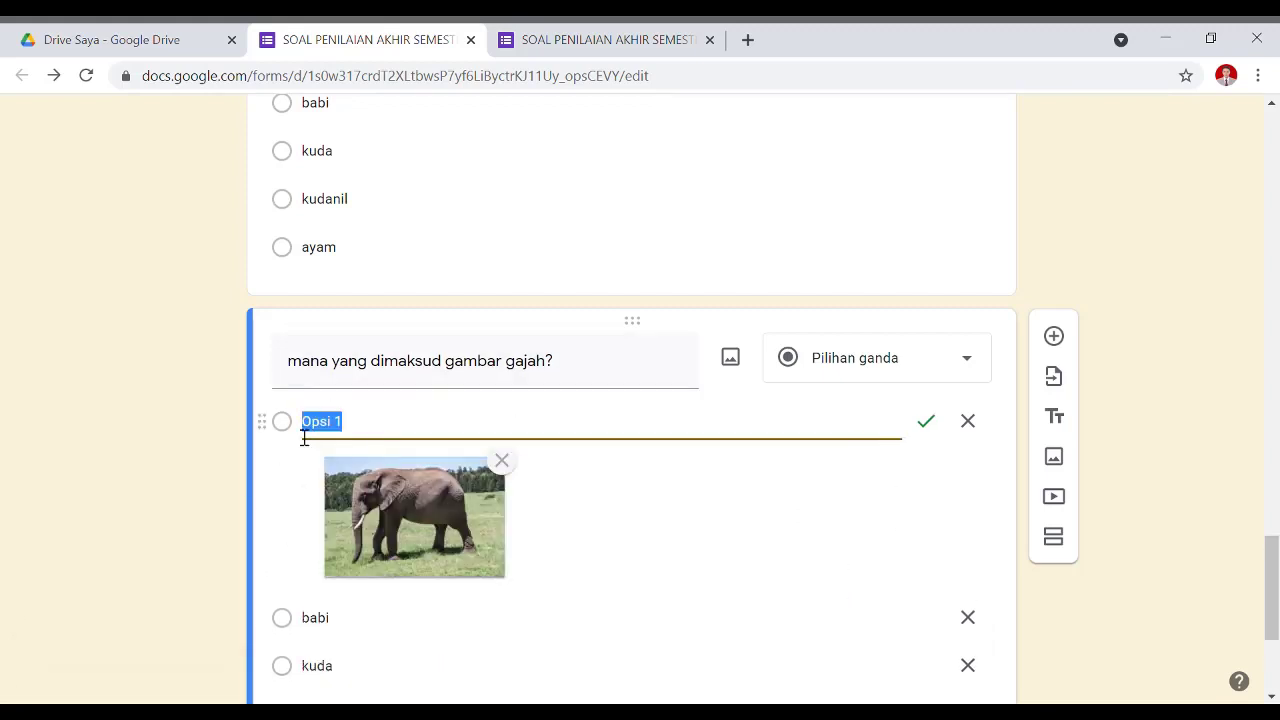
scroll(345, 483, "down", 1)
key("BackSpace")
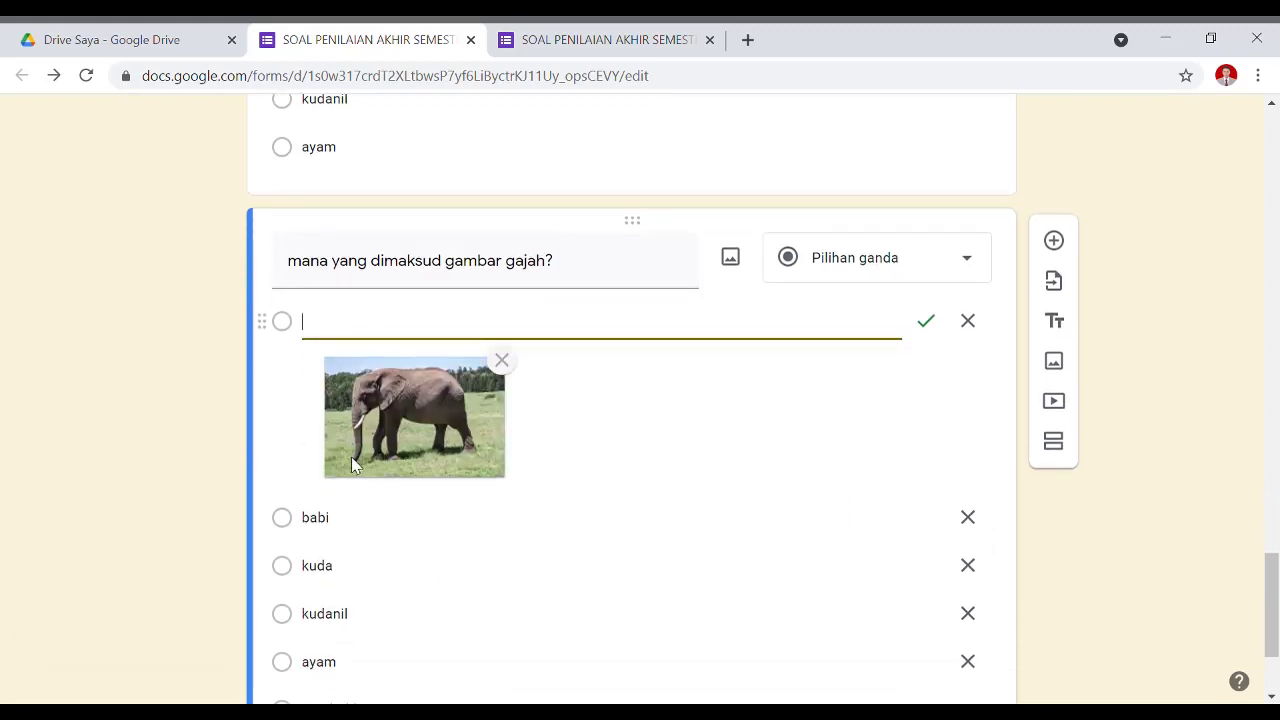
- Clear the second option's text "babi" and insert the Google image search photo of a red-brown rooster on bare ground, found with "ayam"
left_click(365, 535)
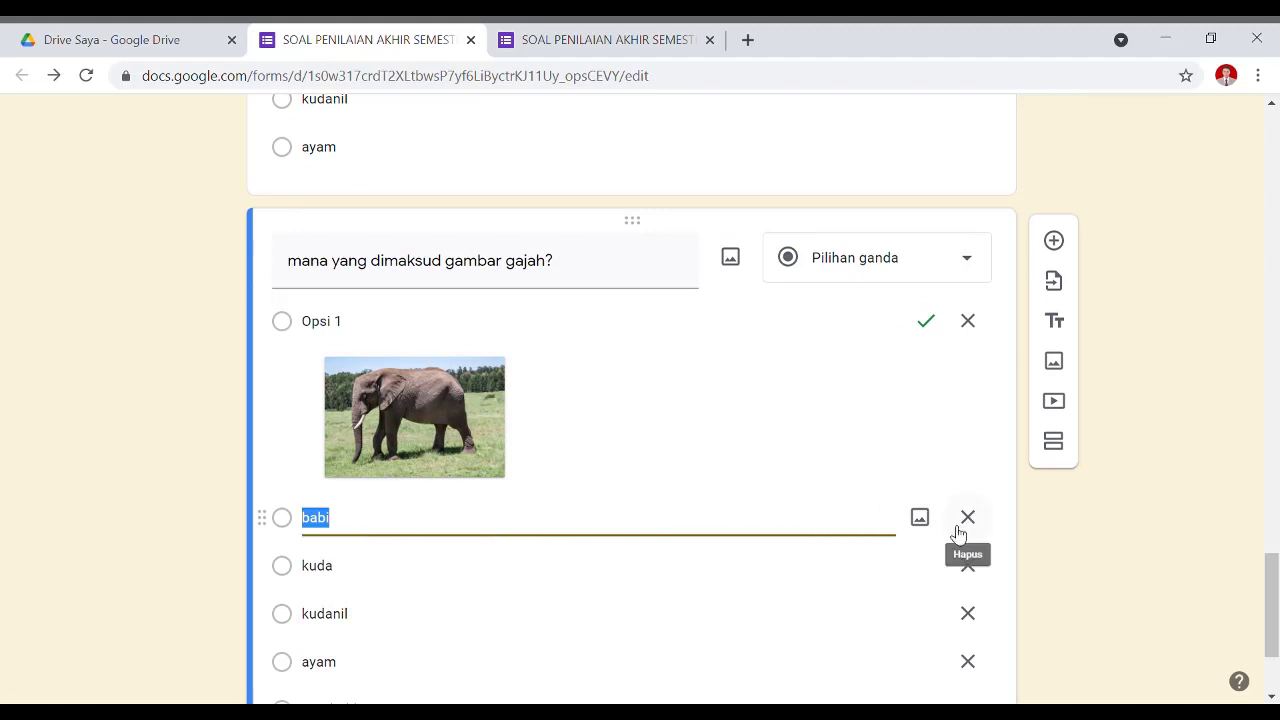
key("BackSpace")
left_click(920, 518)
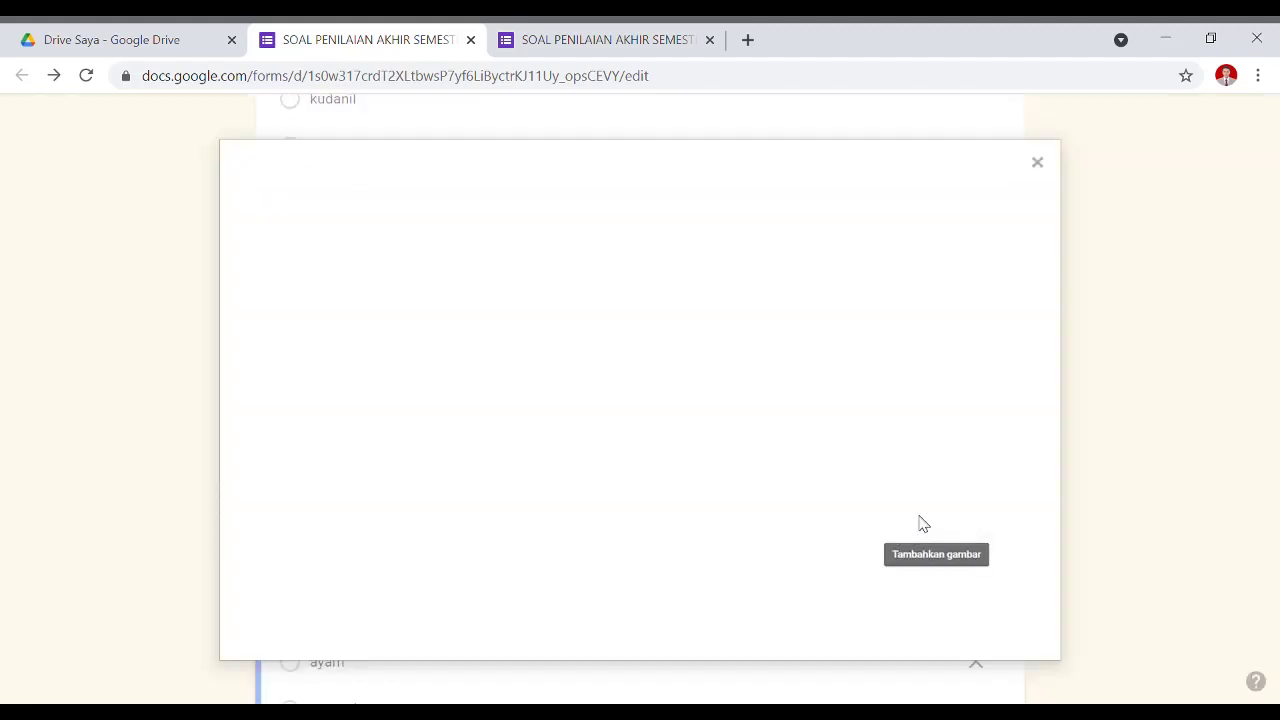
left_click(851, 240)
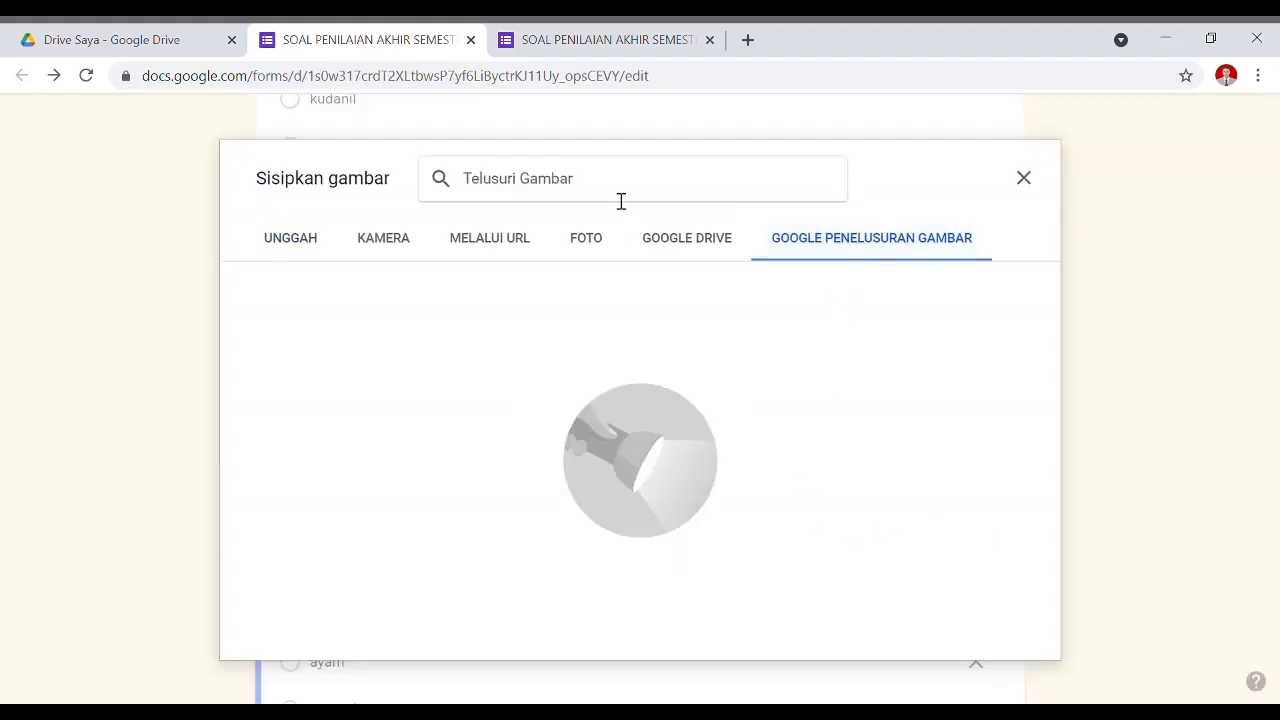
type("ayam")
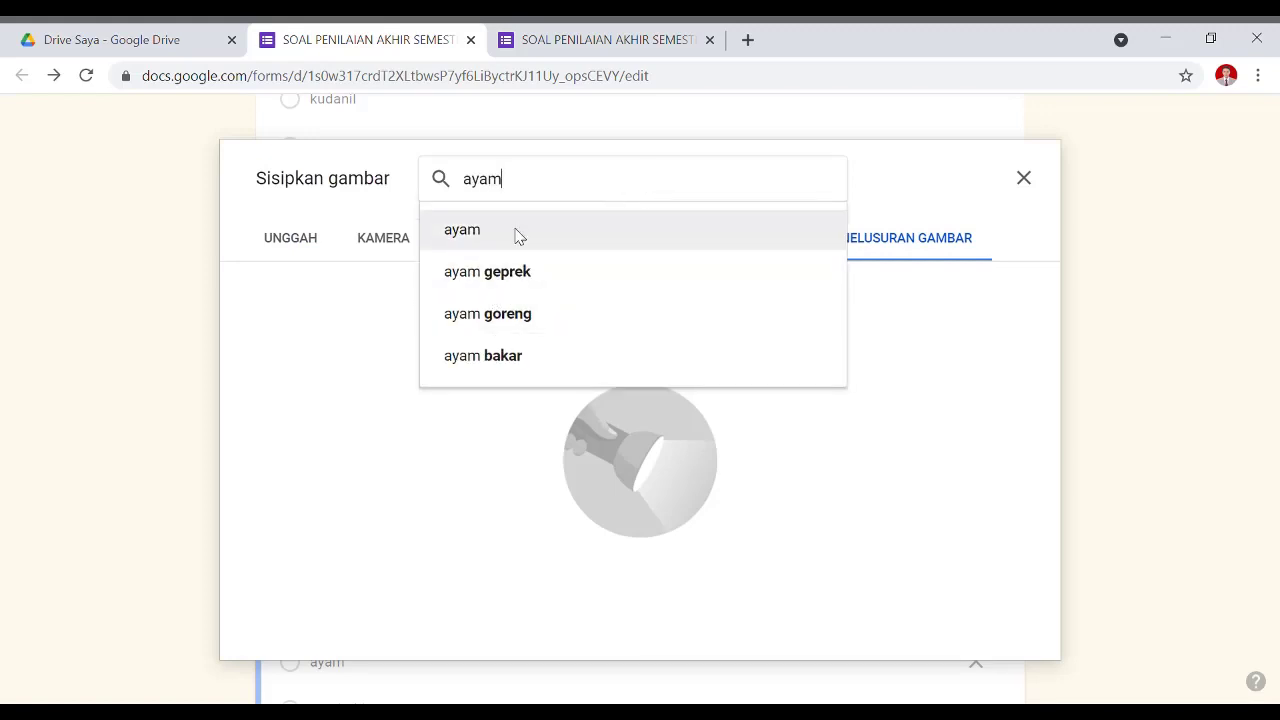
left_click(516, 233)
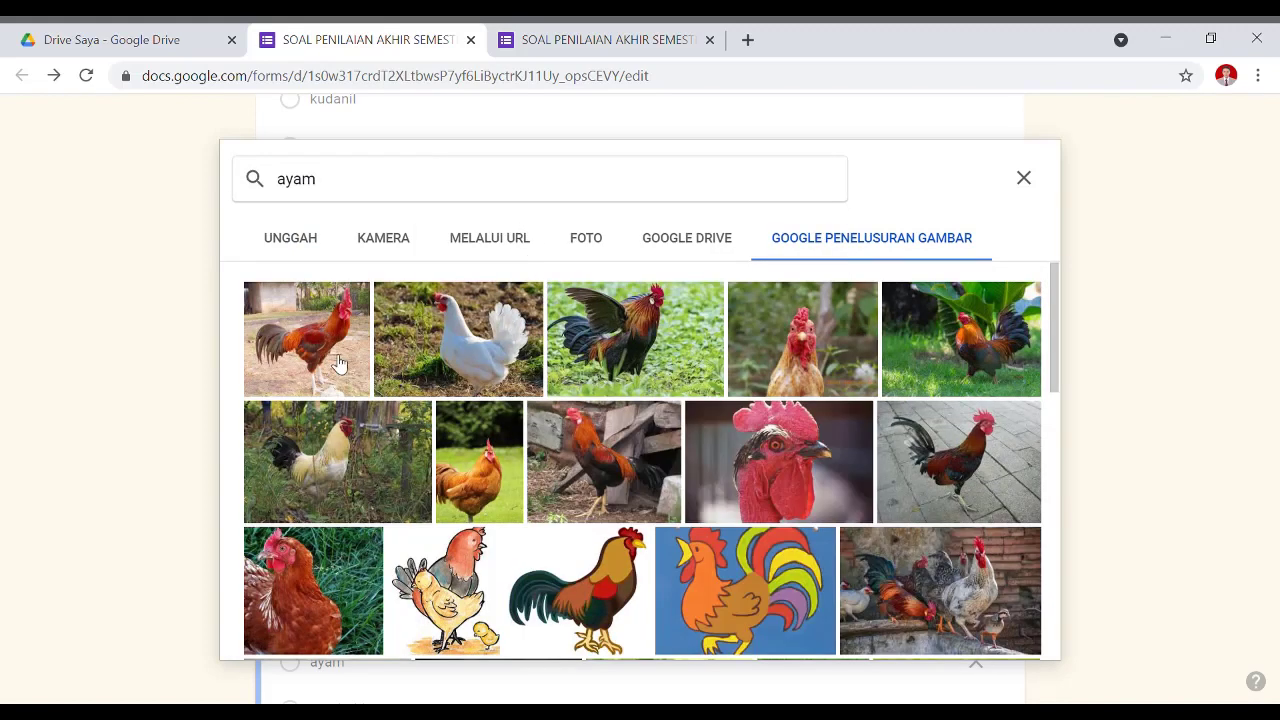
left_click(338, 363)
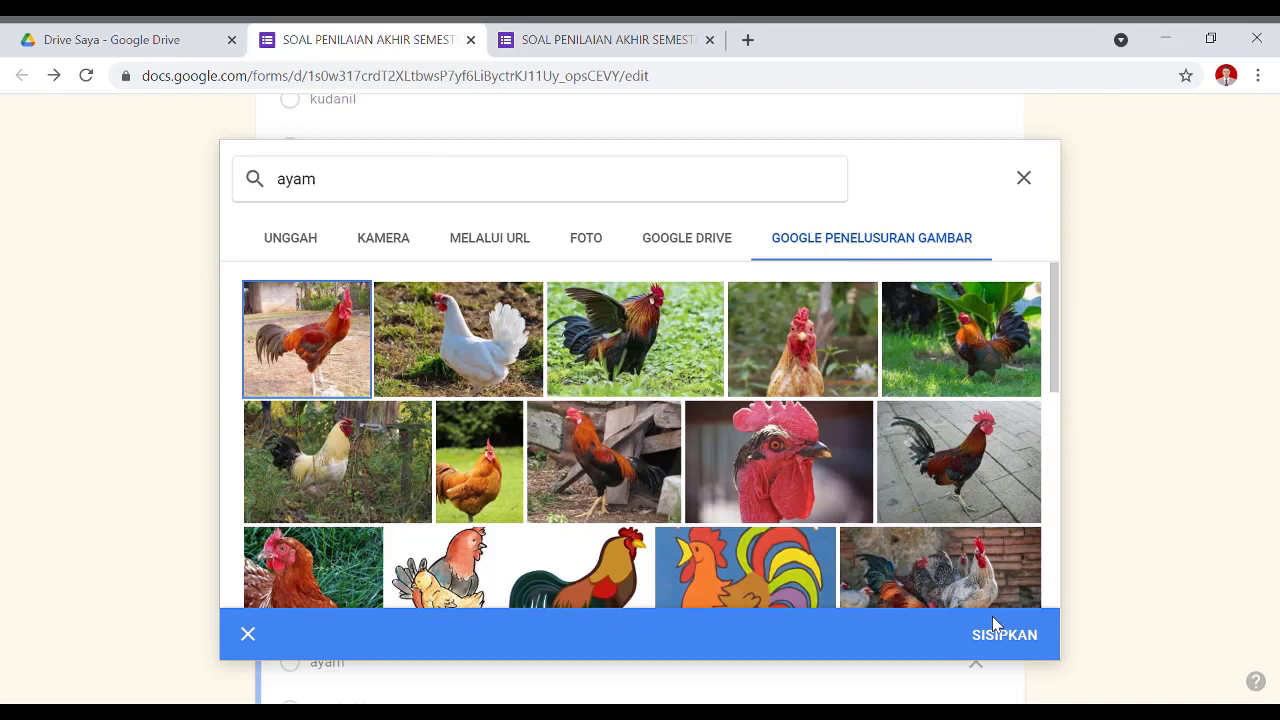
left_click(1001, 635)
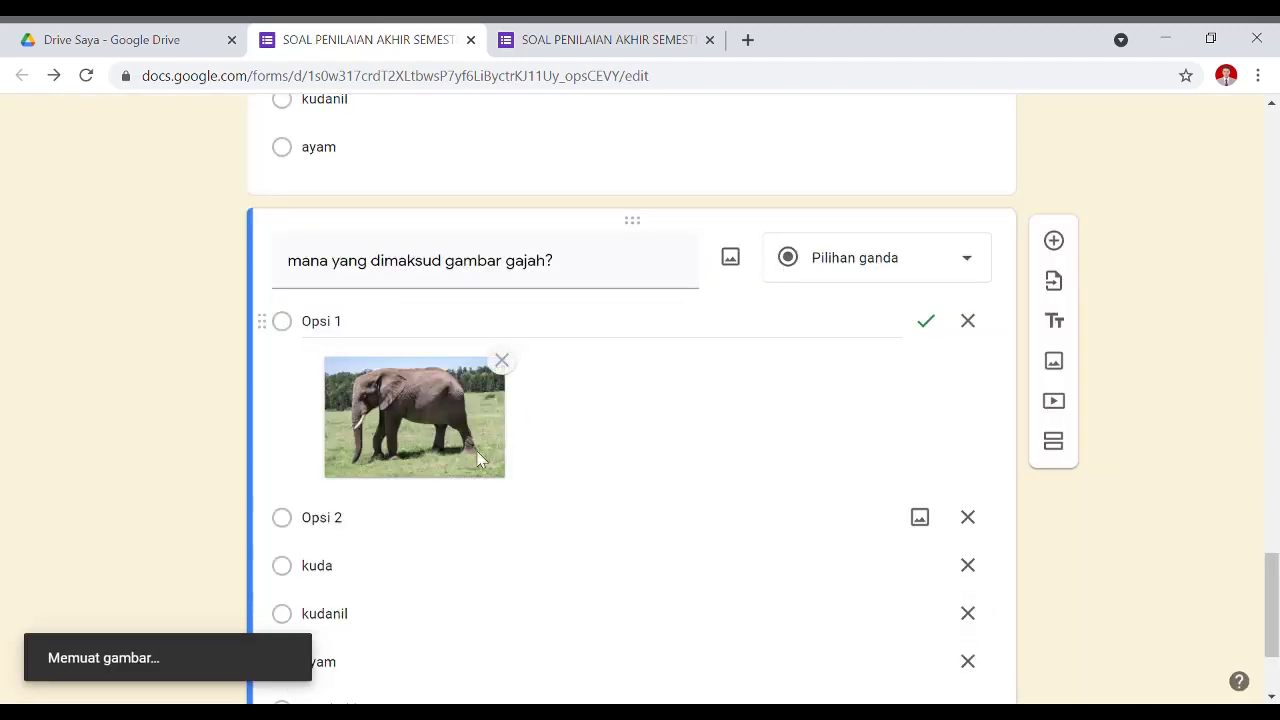
scroll(337, 508, "down", 3)
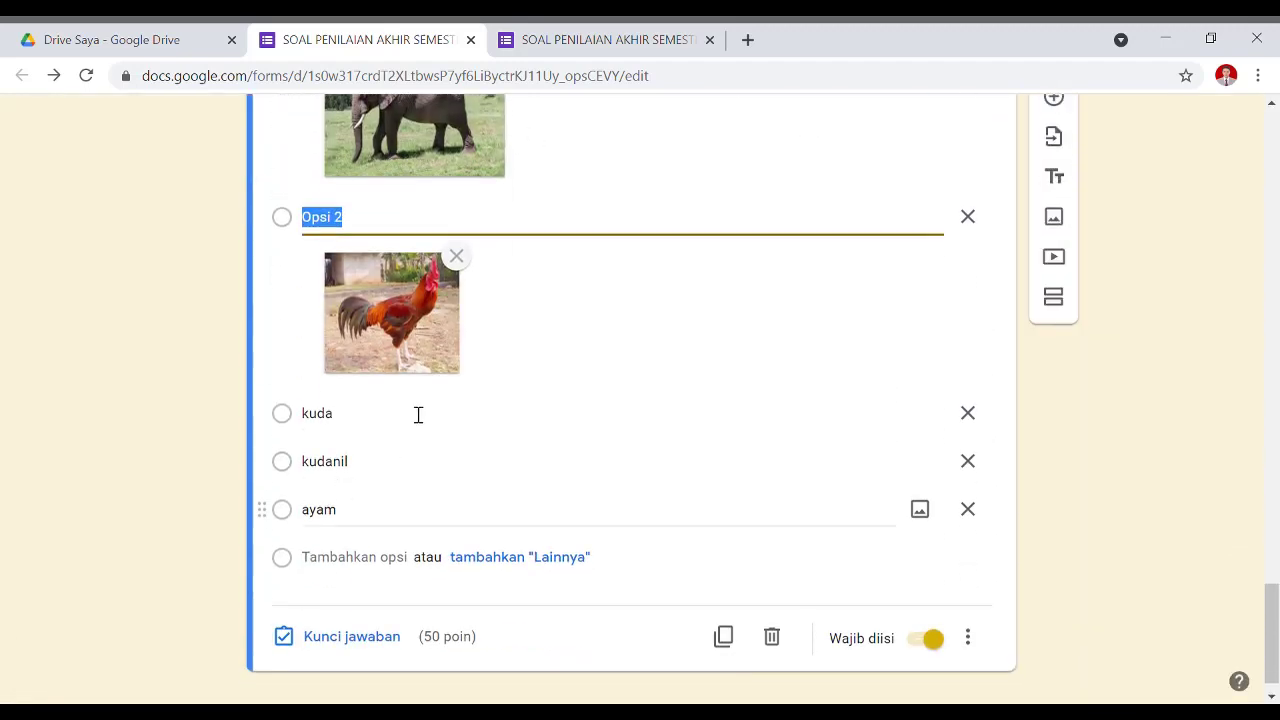
scroll(545, 563, "up", 4)
scroll(545, 562, "down", 4)
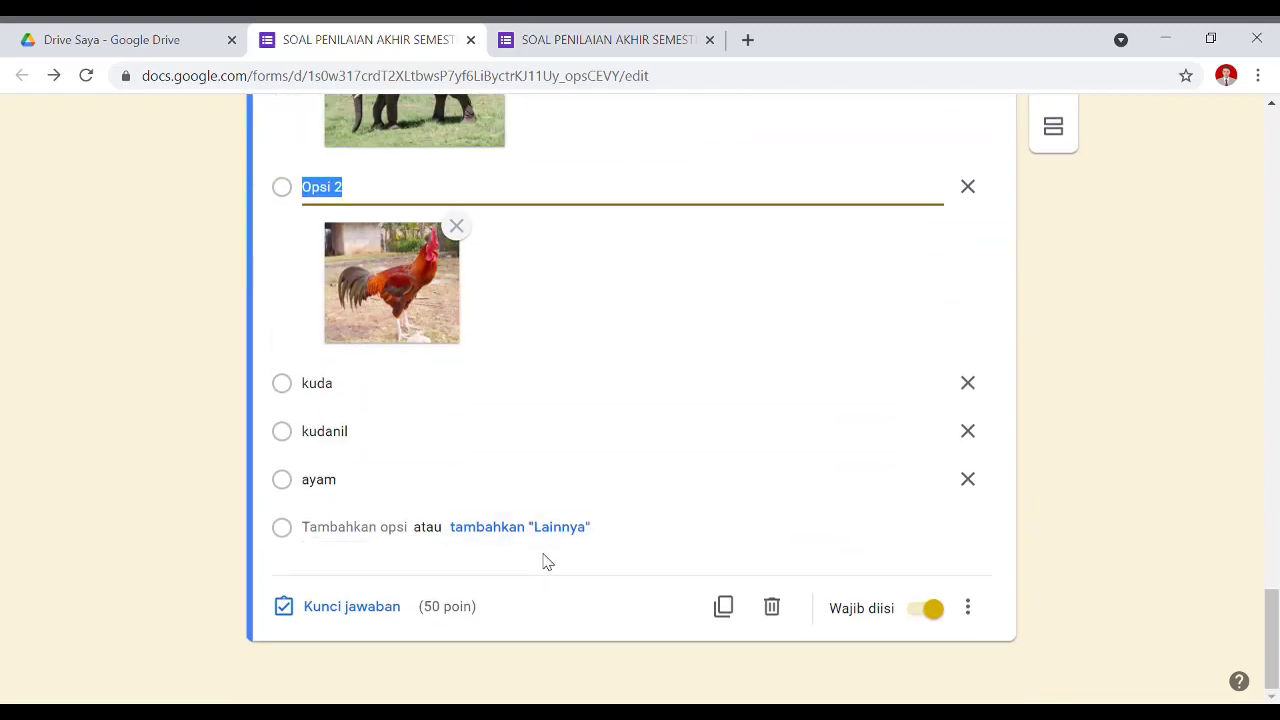
- Add the number "1." in front of the question "Apa yang dimaksud dengan mobilisasi?"
scroll(549, 560, "up", 10)
scroll(550, 548, "up", 10)
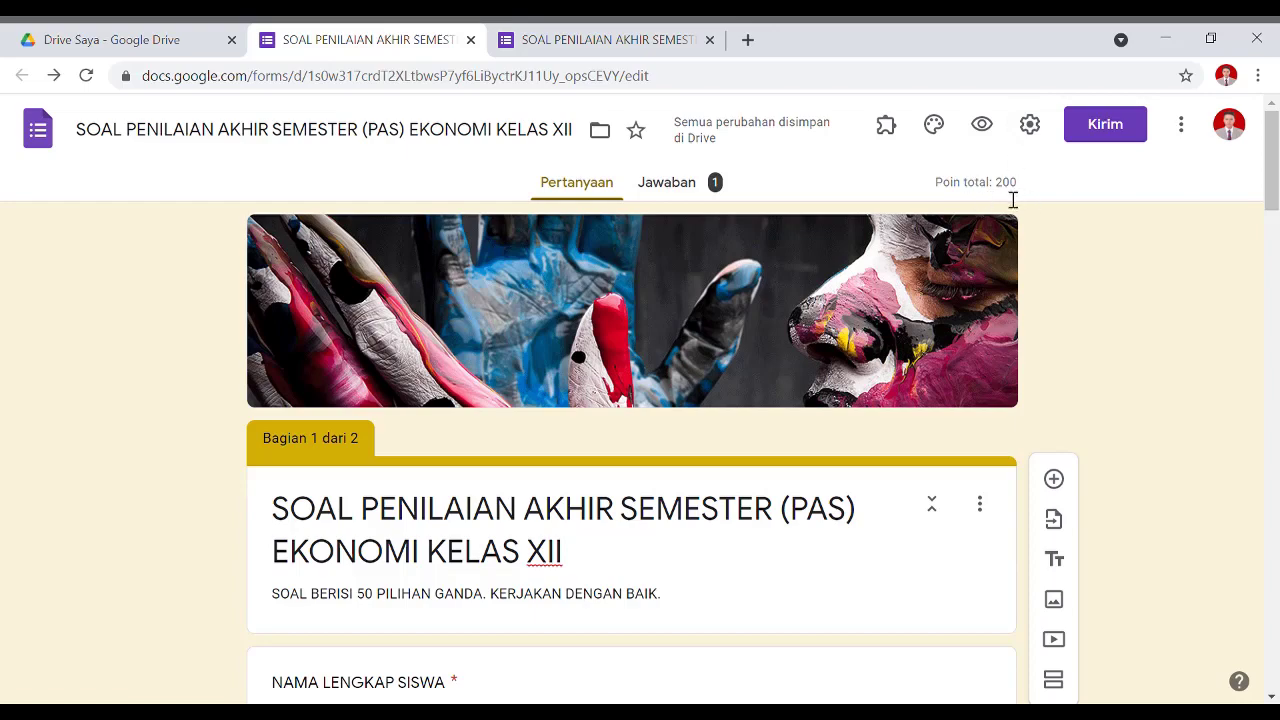
scroll(880, 635, "down", 10)
scroll(876, 627, "up", 4)
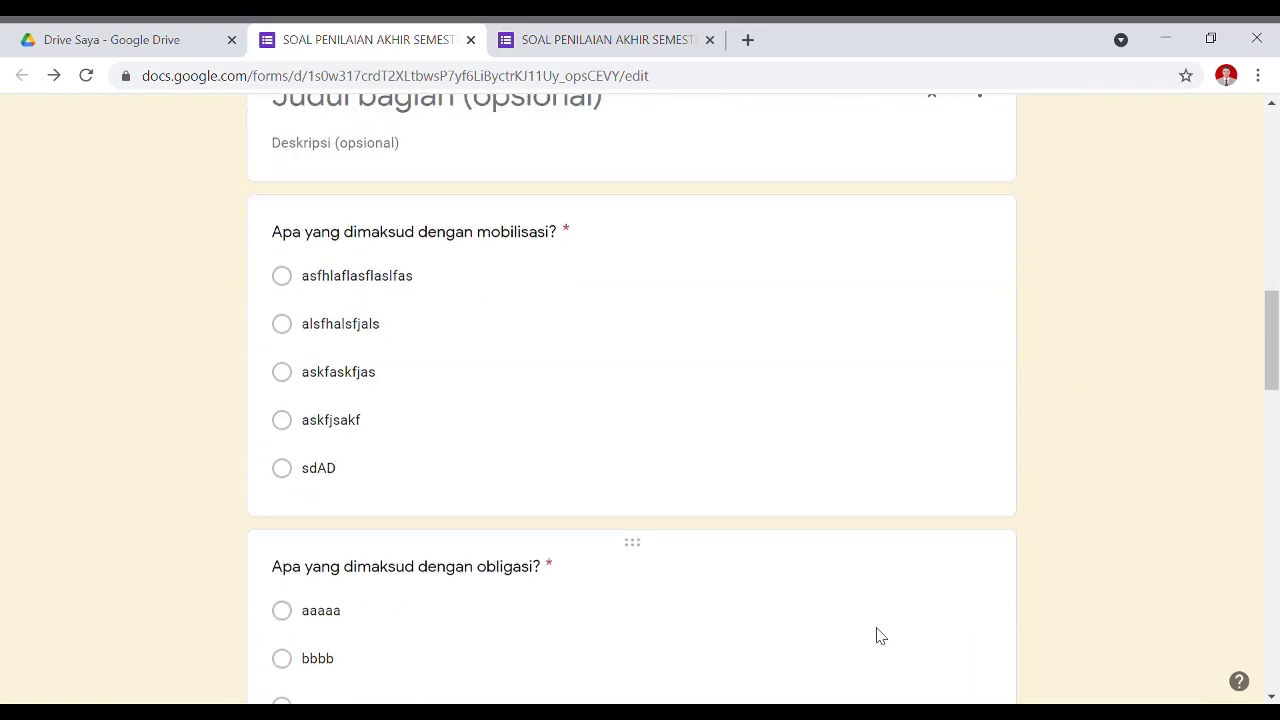
scroll(349, 374, "up", 1)
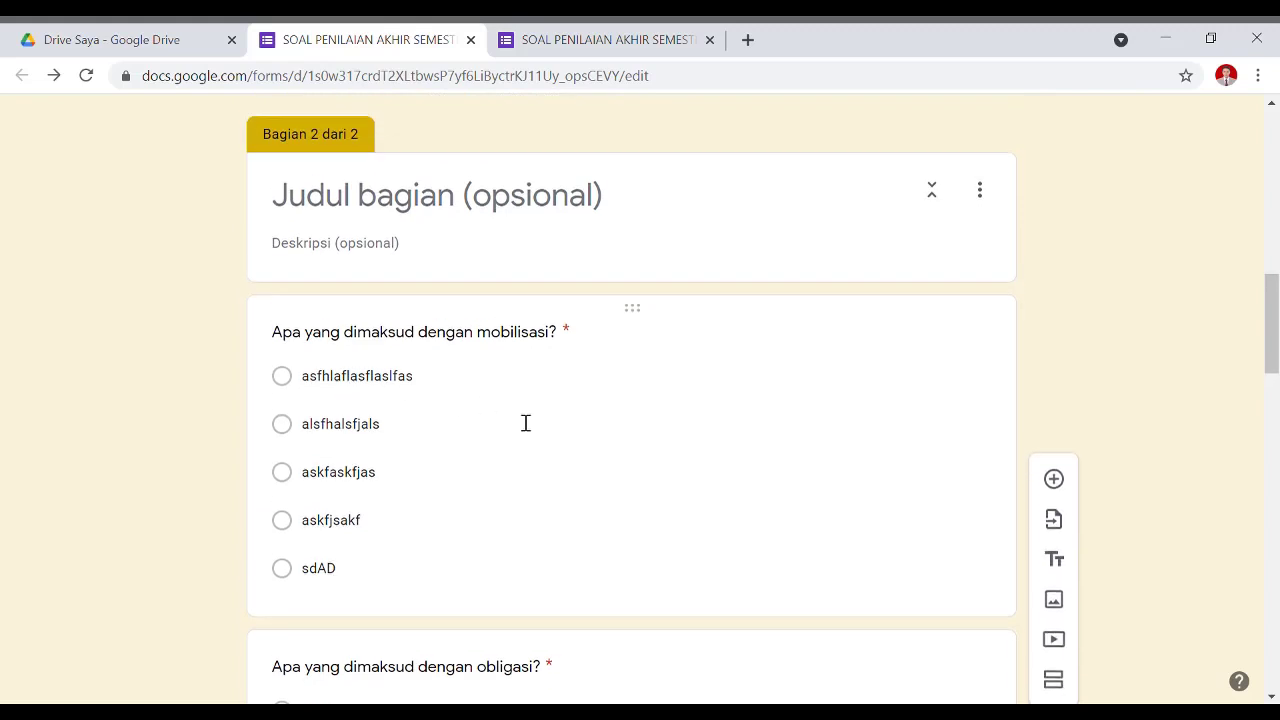
scroll(525, 424, "down", 4)
scroll(550, 360, "up", 2)
left_click(525, 272)
scroll(400, 350, "up", 2)
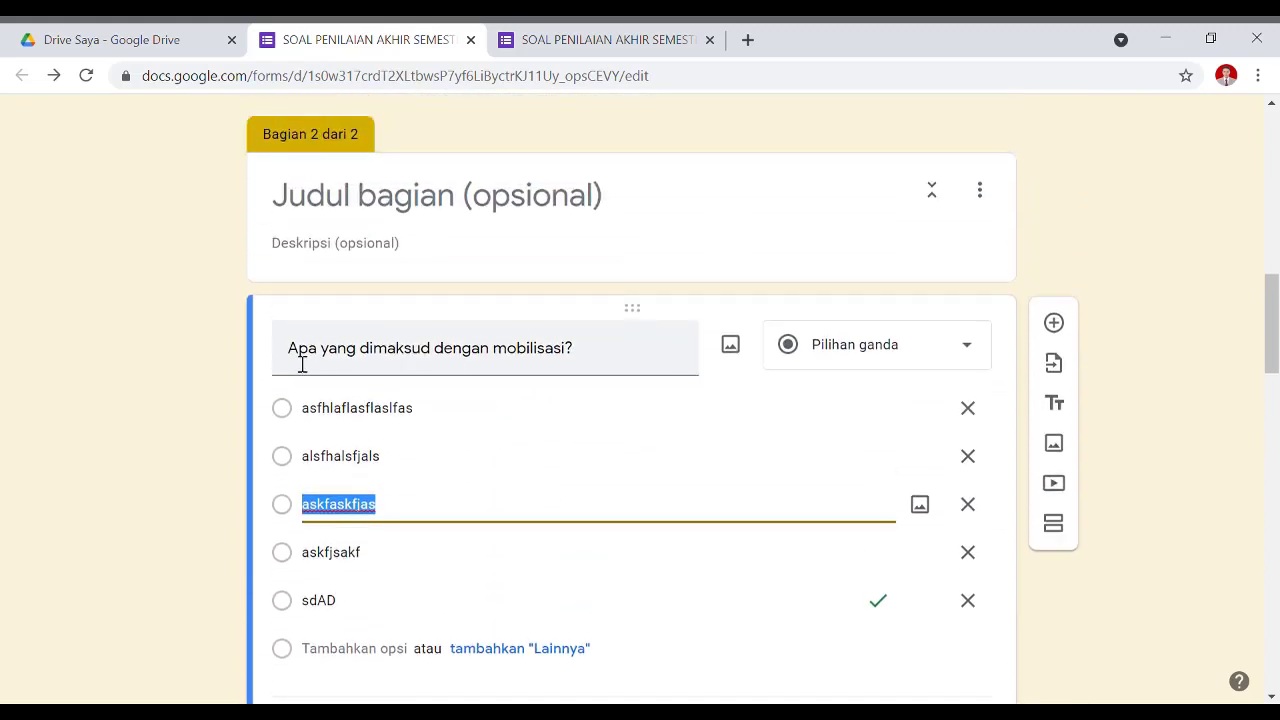
left_click(302, 362)
left_click(297, 352)
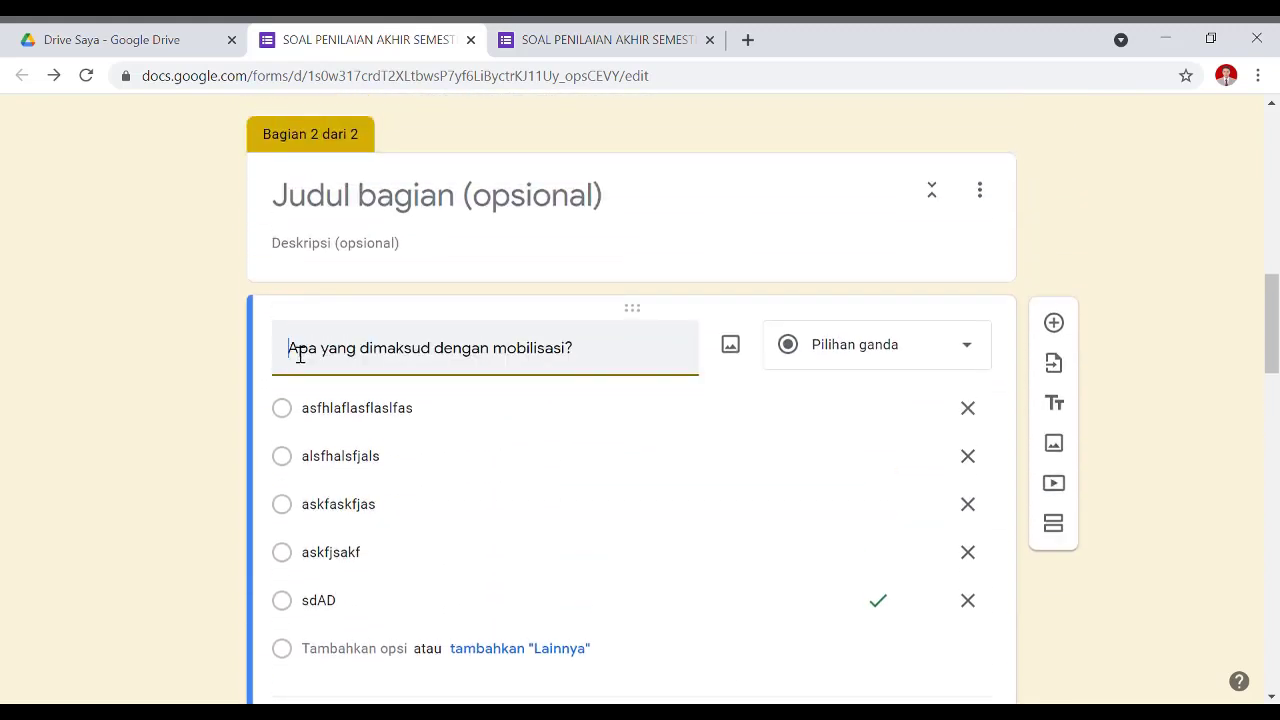
scroll(302, 365, "down", 4)
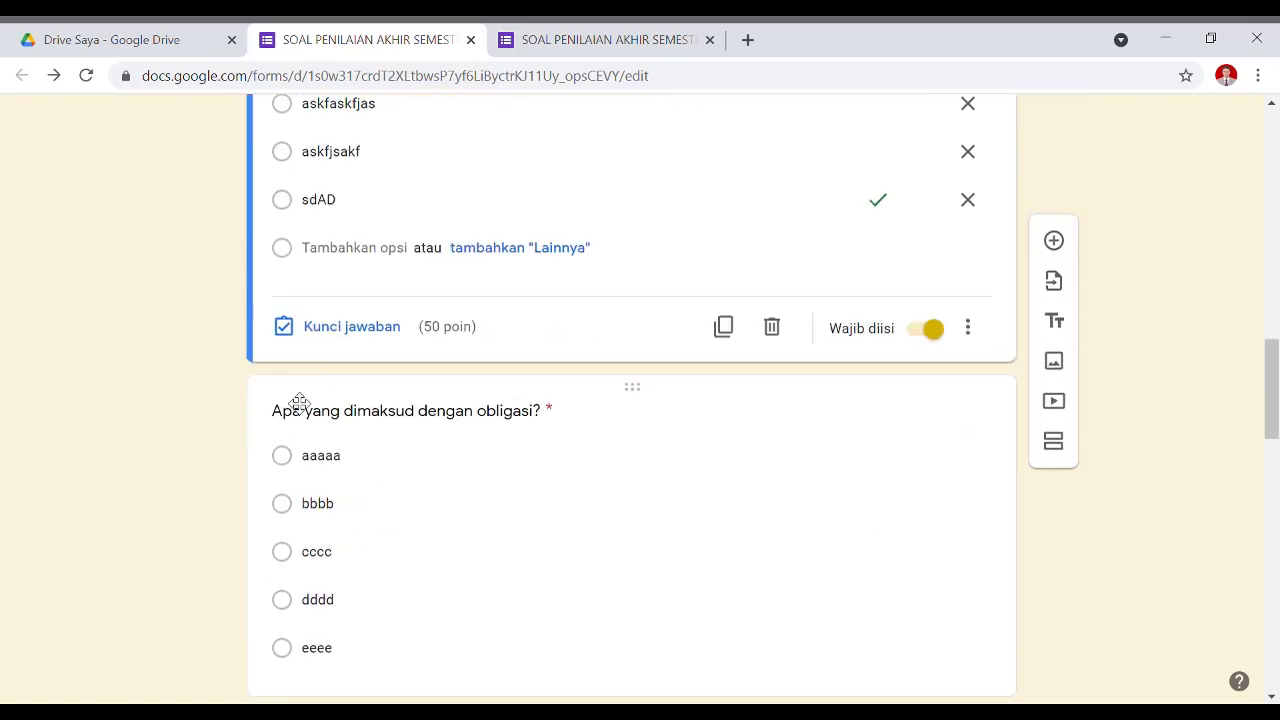
- Number the question "Apa yang dimaksud dengan obligasi?" as "2." and "Gambar apakah ini?" as "3."
left_click(278, 416)
left_click(300, 292)
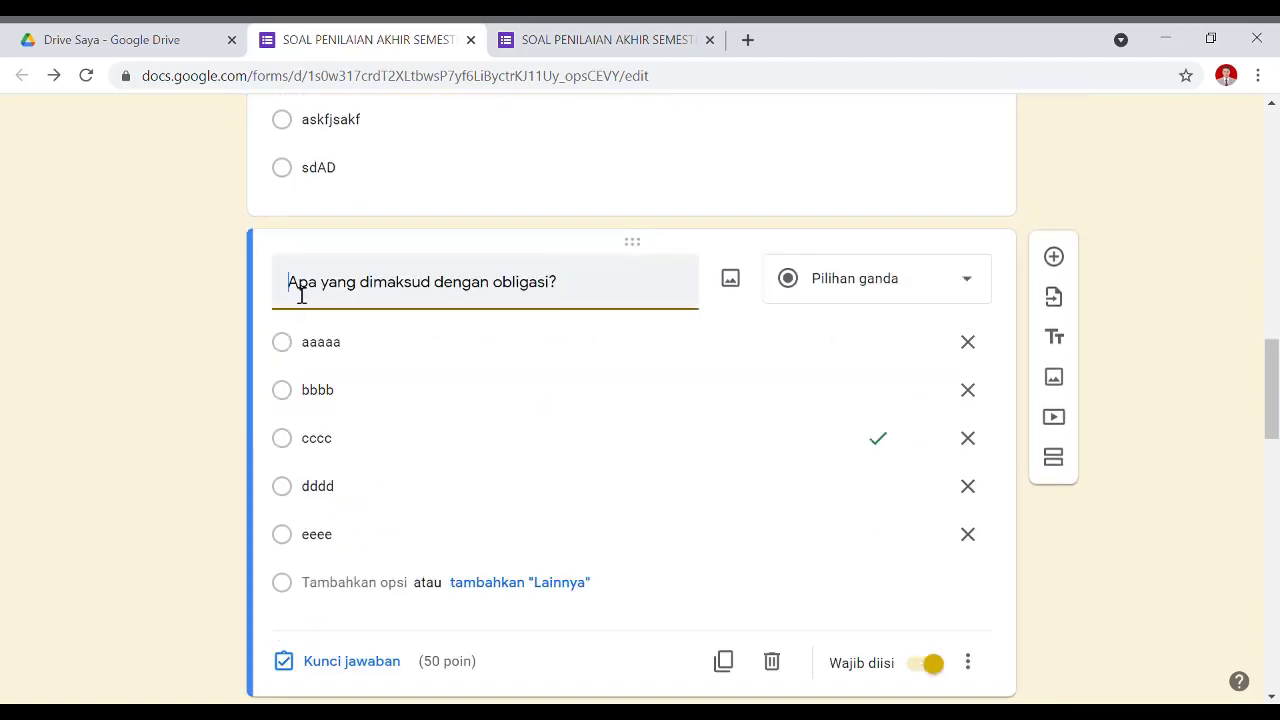
type("2.")
scroll(320, 330, "down", 5)
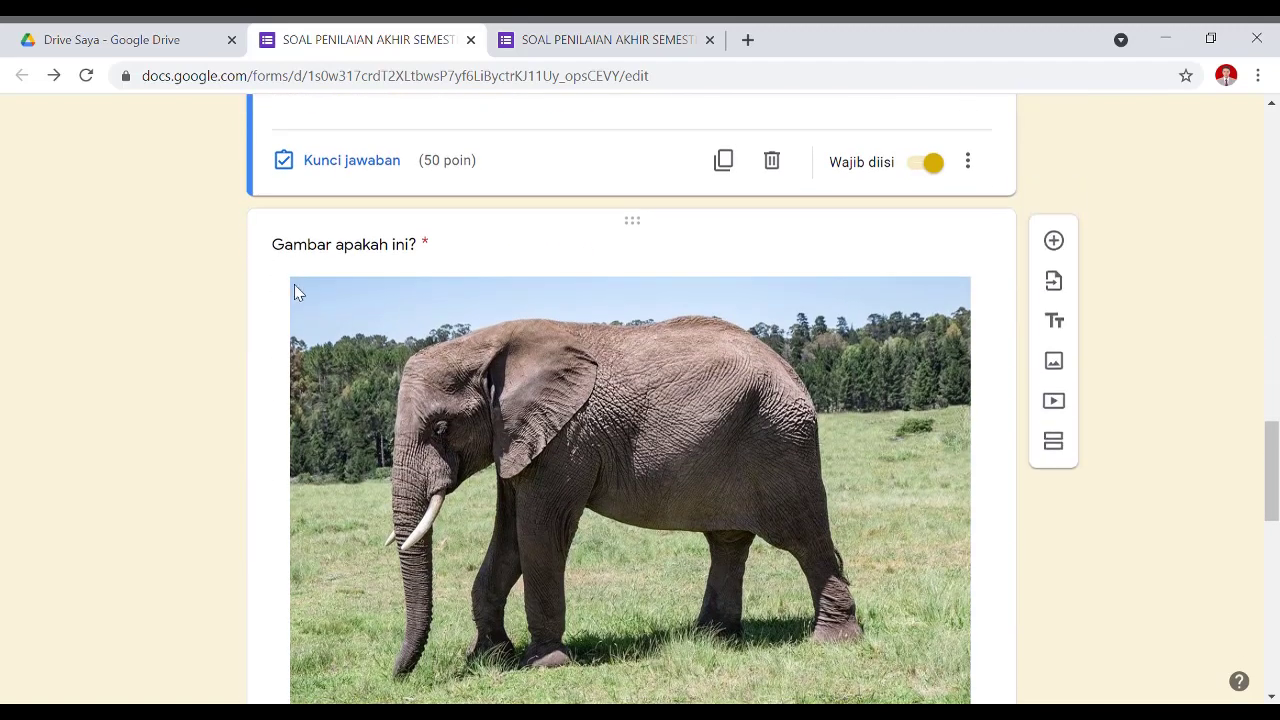
left_click(297, 288)
left_click(300, 139)
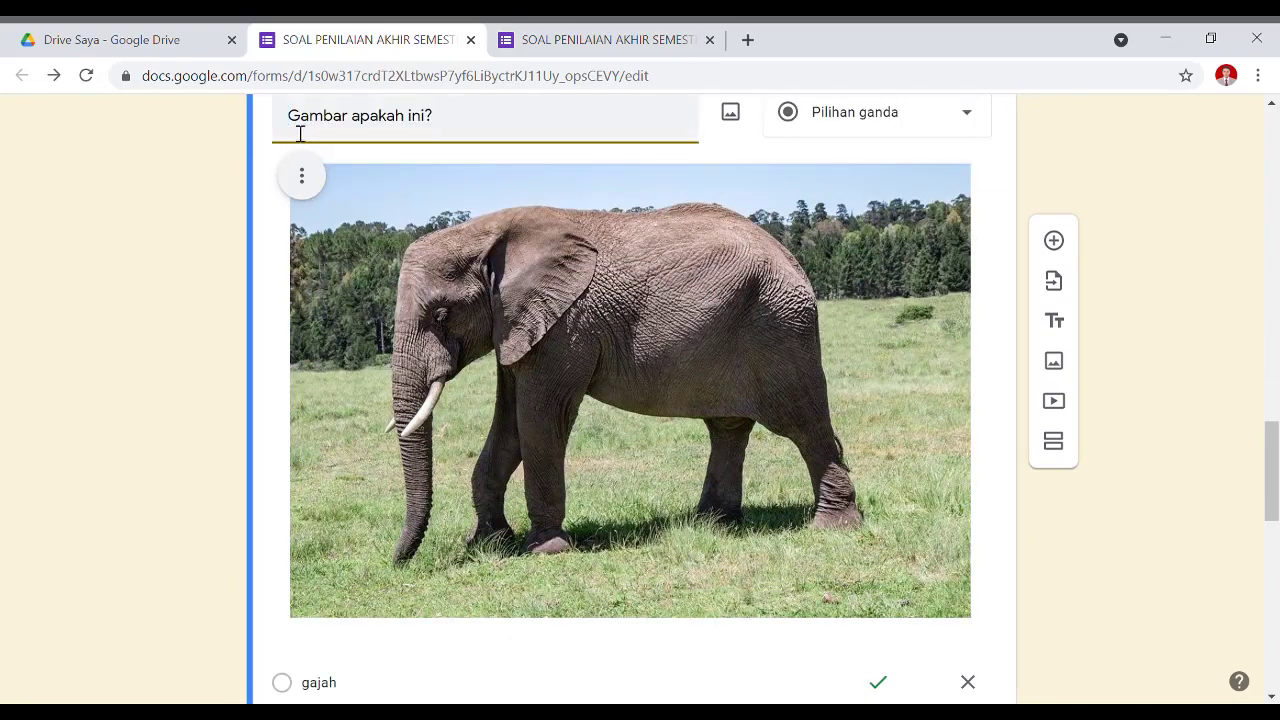
type("3.")
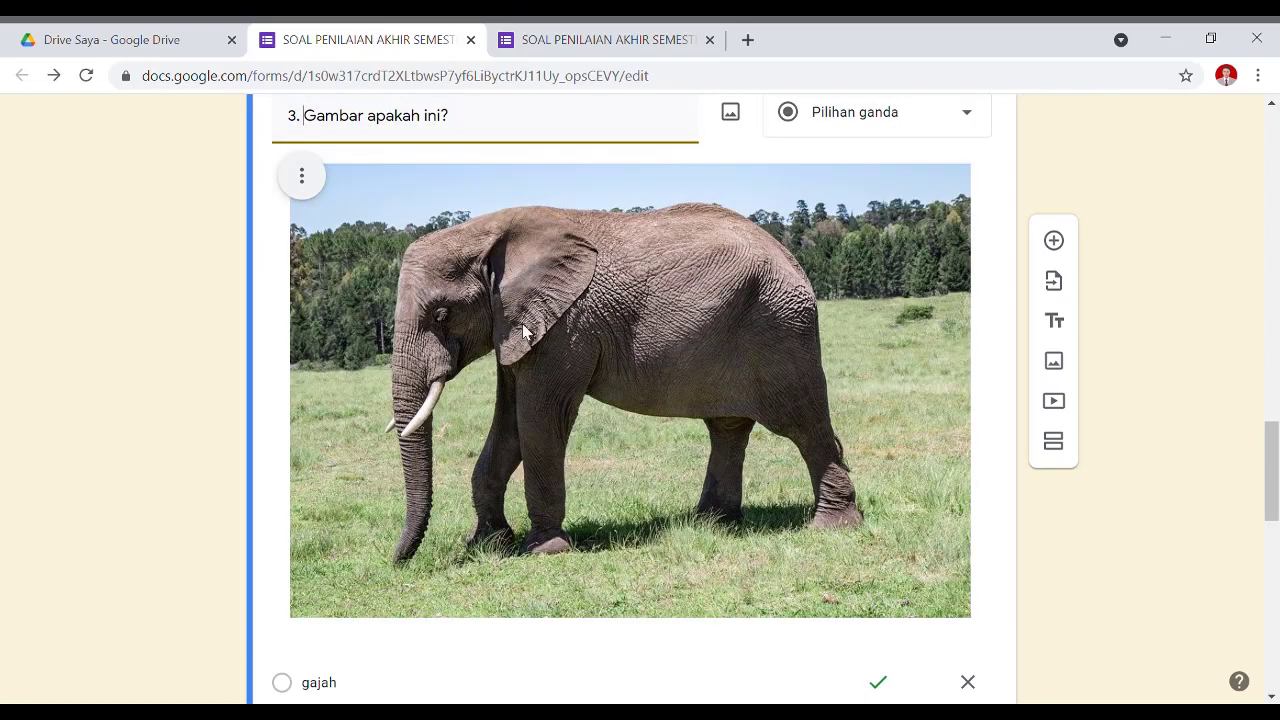
- Add the number "4." in front of the question "mana yang dimaksud gambar gajah?"
scroll(537, 337, "up", 15)
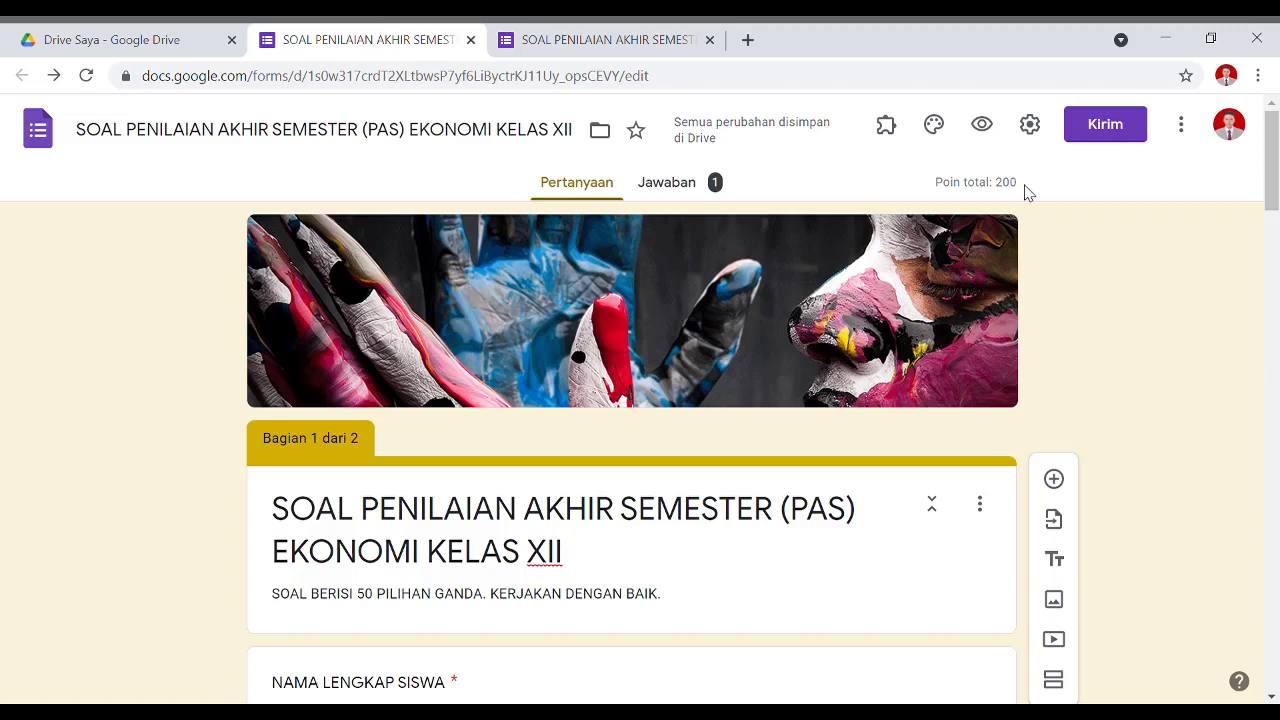
scroll(874, 443, "down", 20)
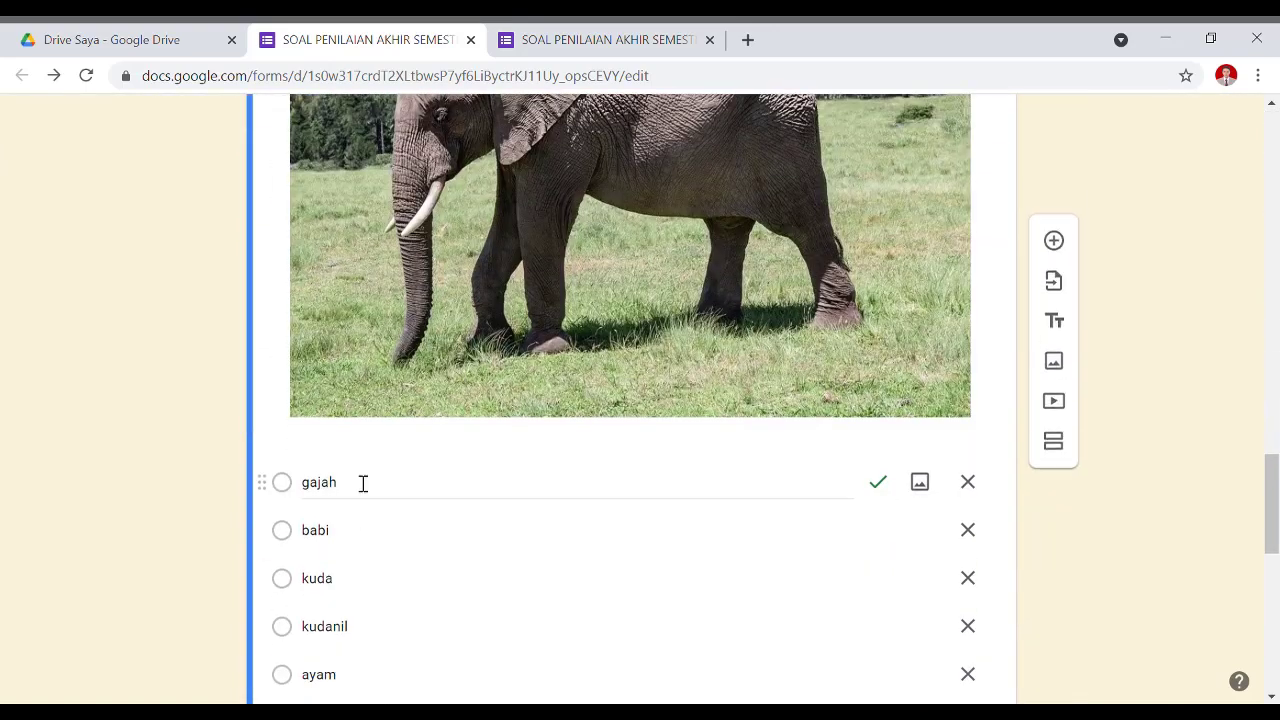
scroll(363, 483, "down", 5)
left_click(298, 308)
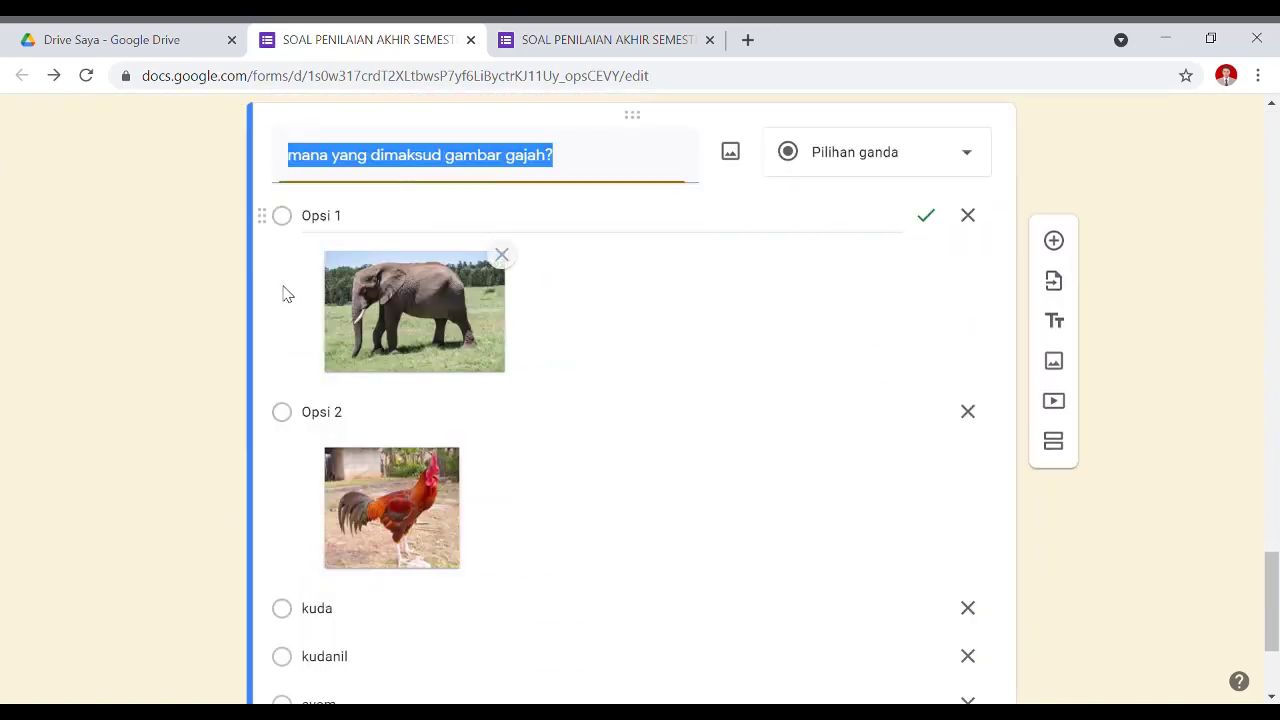
left_click(303, 172)
type("4.")
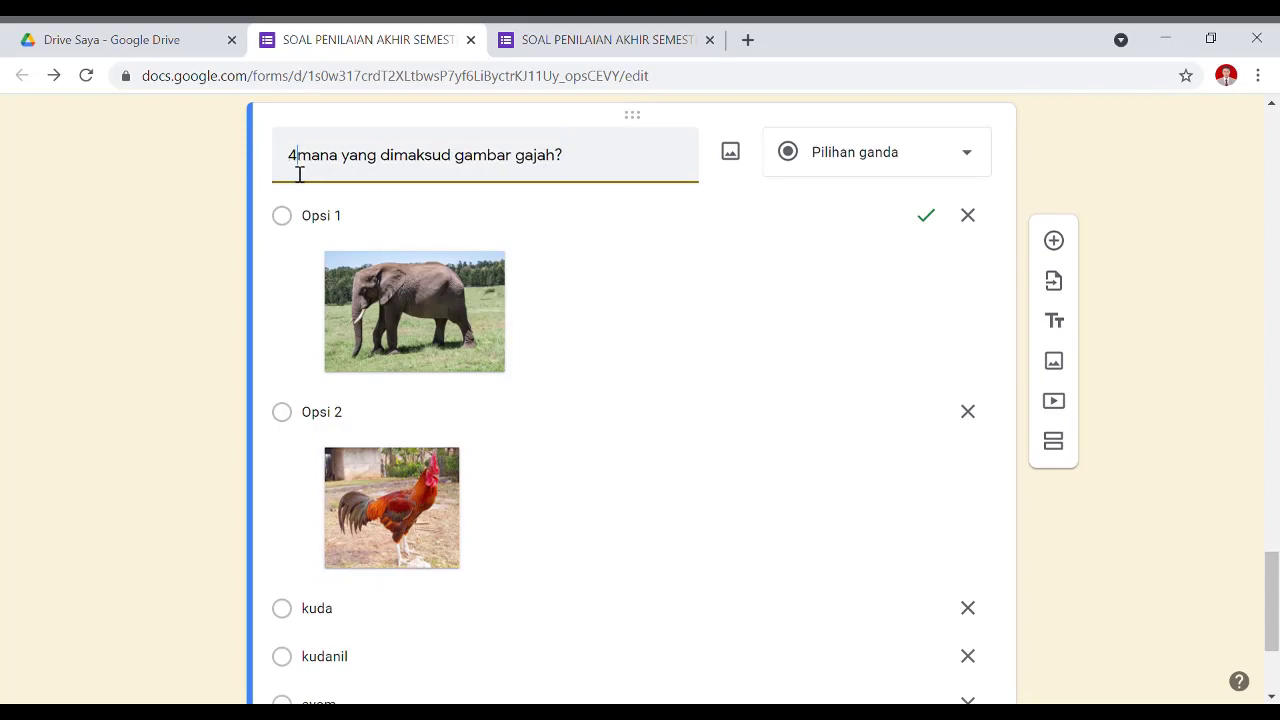
- Open a preview of the quiz form as respondents see it
scroll(668, 421, "up", 8)
scroll(668, 421, "up", 15)
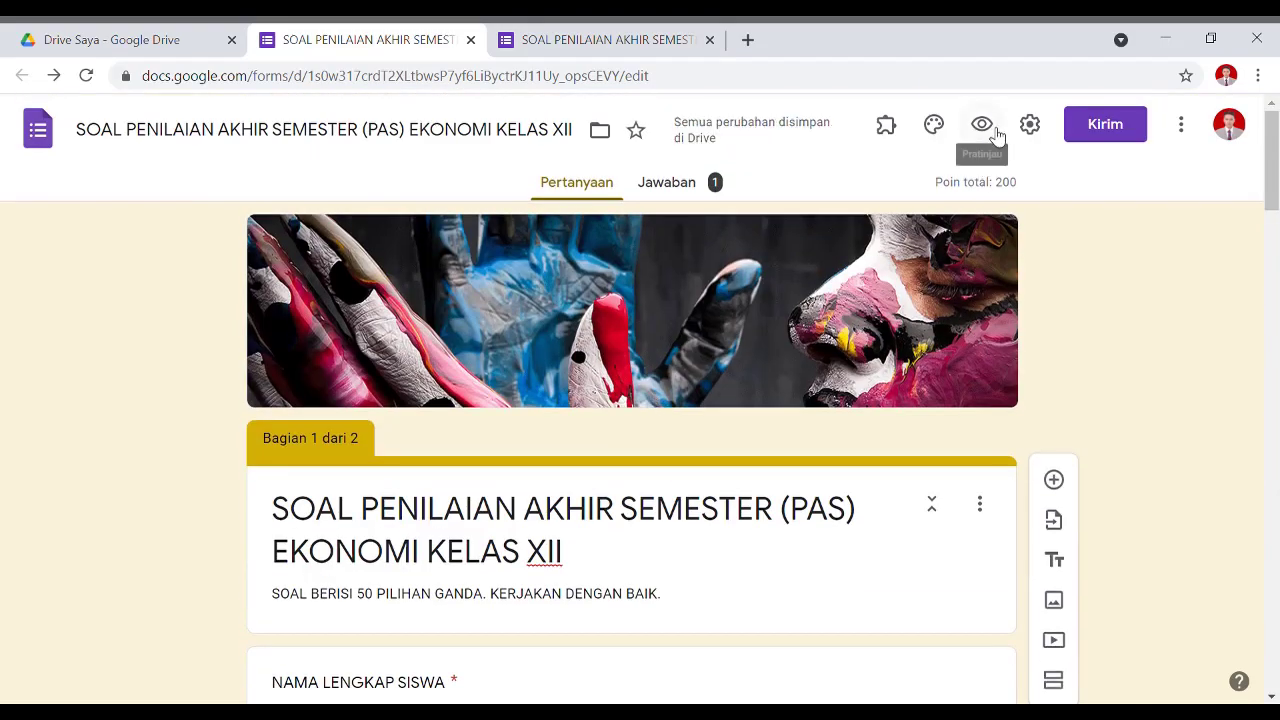
left_click(982, 124)
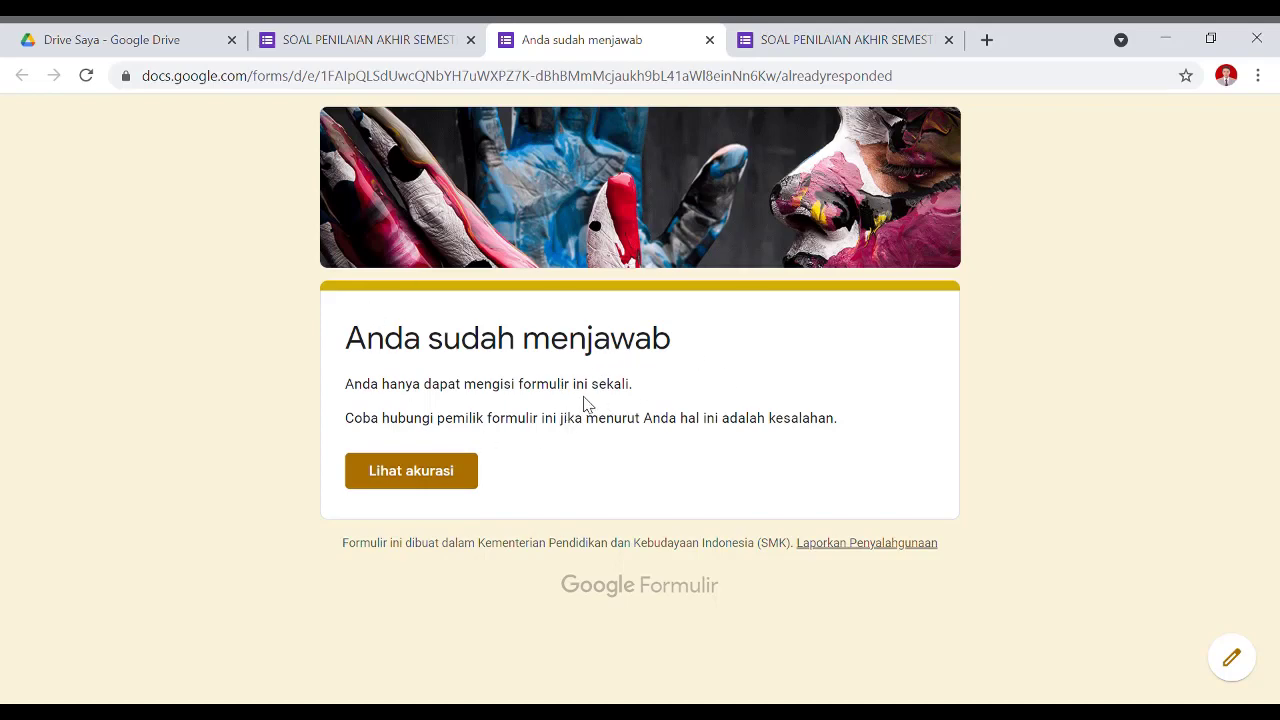
- Return to the form editor, turn off the setting "Batasi ke 1 jawaban" and save the settings
left_click(448, 36)
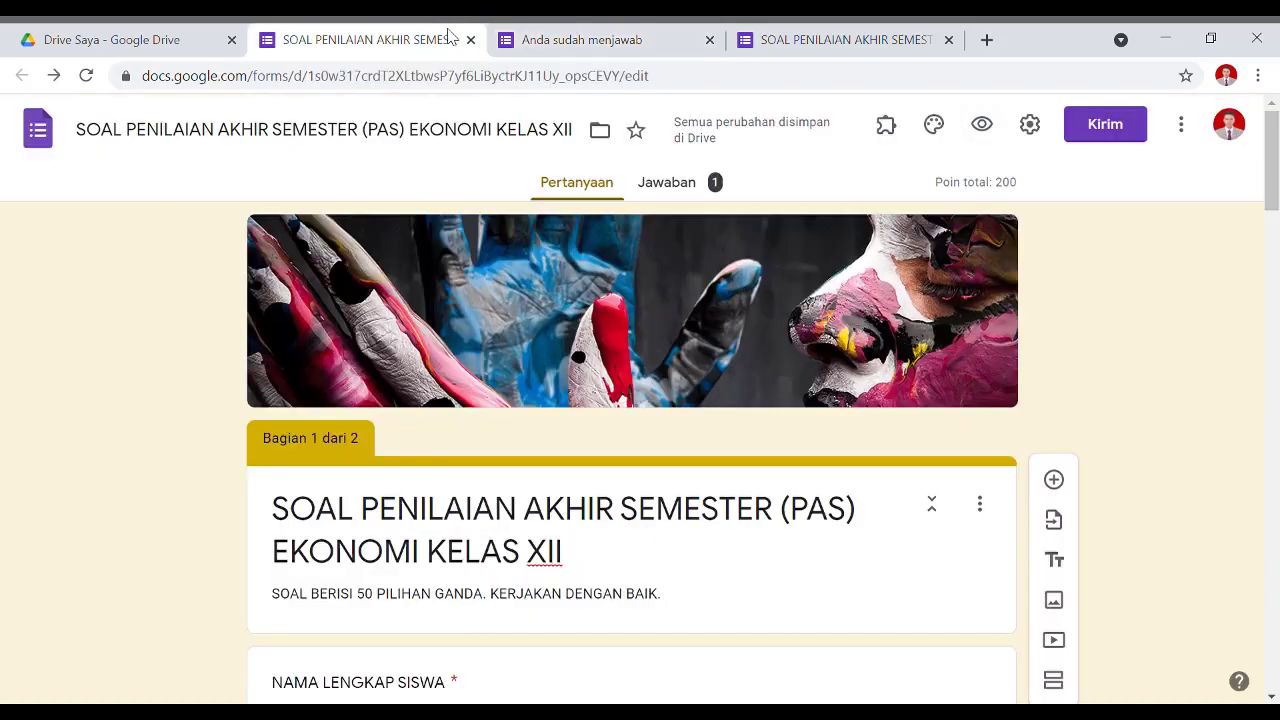
left_click(1027, 139)
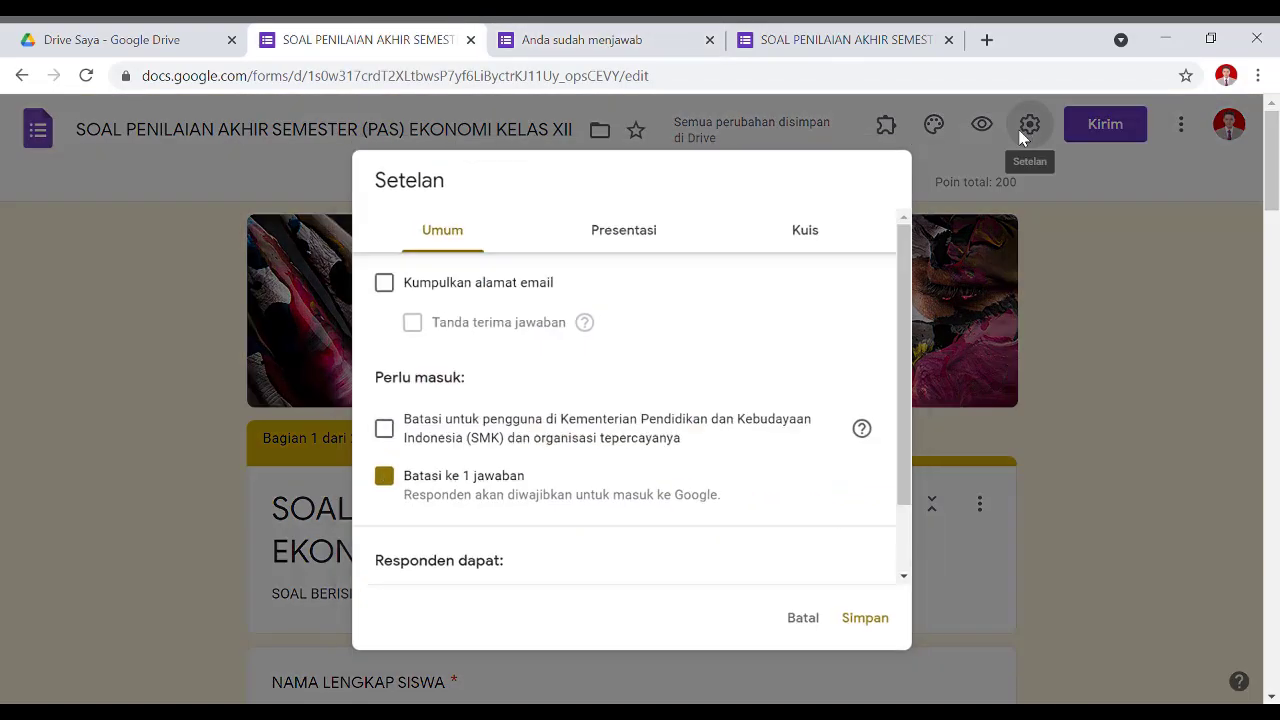
left_click(428, 481)
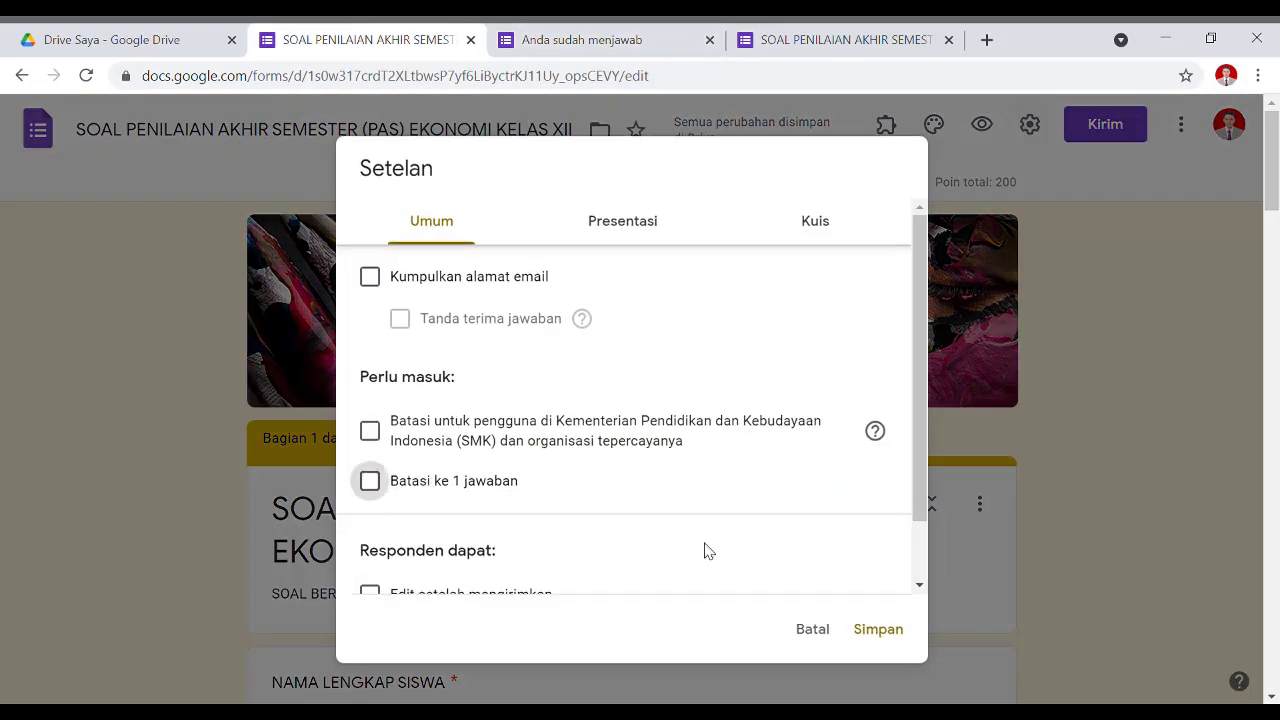
left_click(879, 640)
- Preview the form again and check the first section's header, description, student name field and class field
left_click(982, 124)
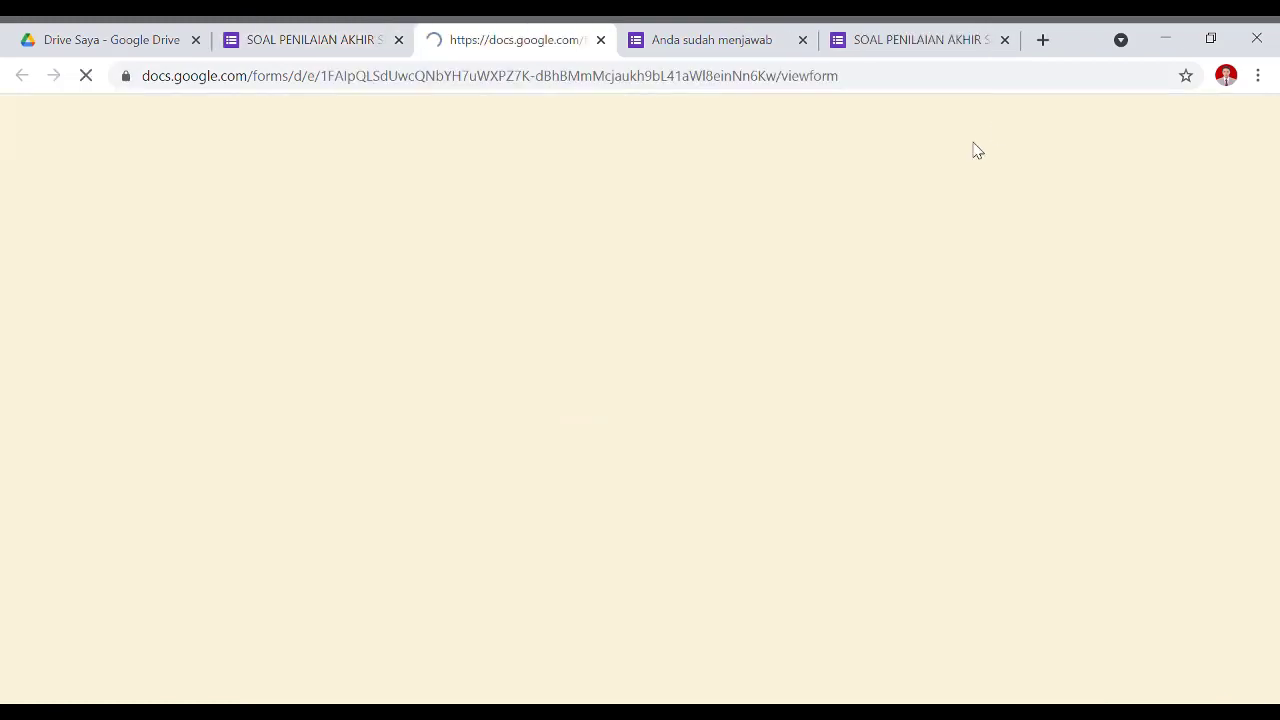
scroll(727, 329, "down", 2)
scroll(600, 390, "up", 2)
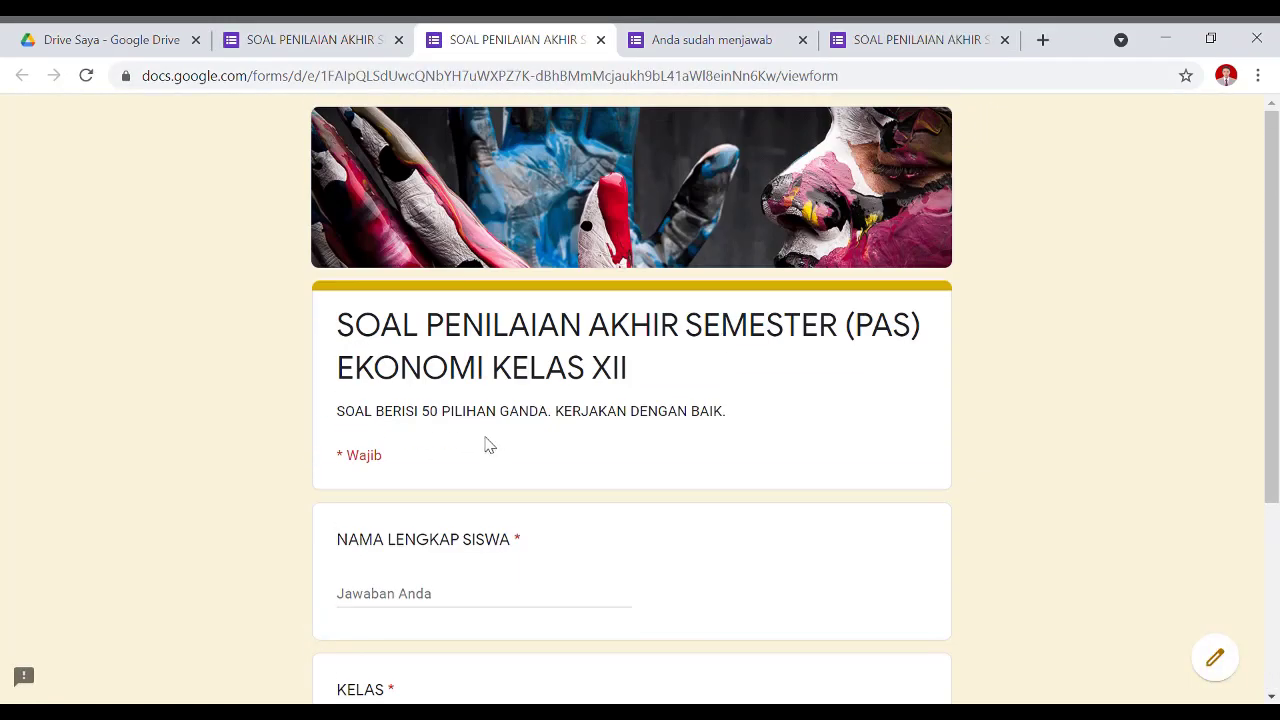
scroll(490, 420, "down", 3)
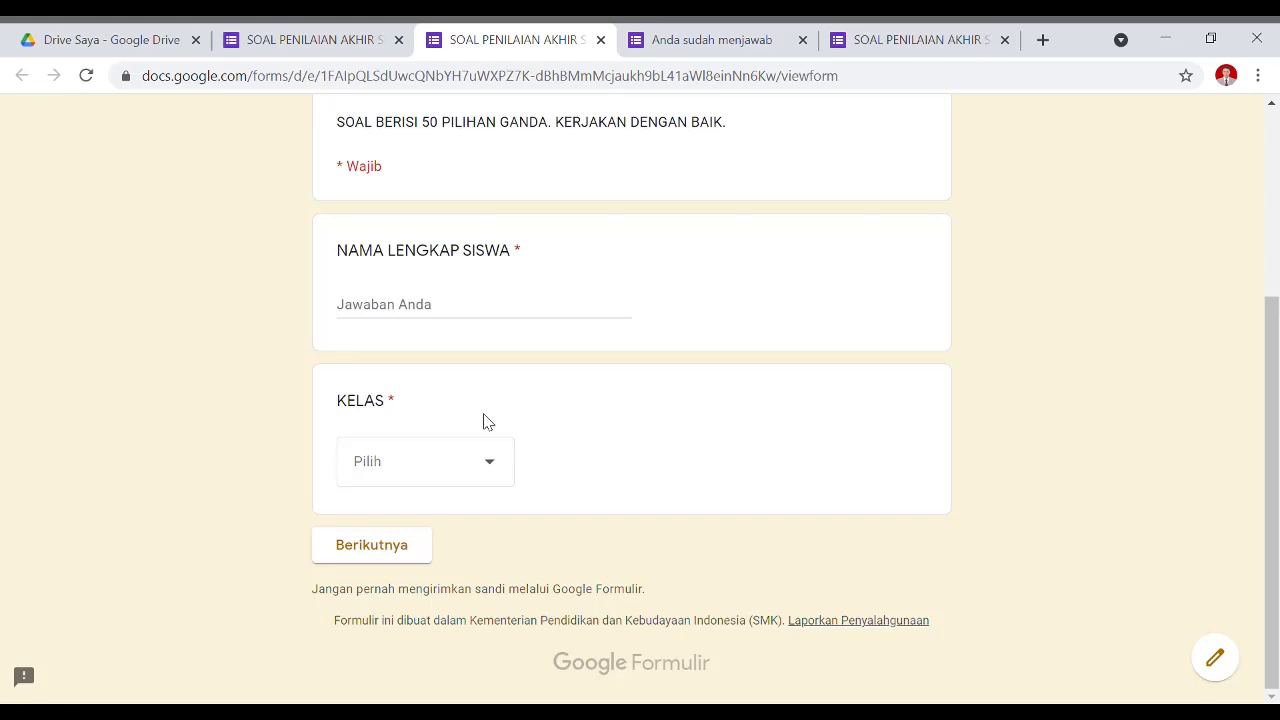
scroll(543, 372, "up", 3)
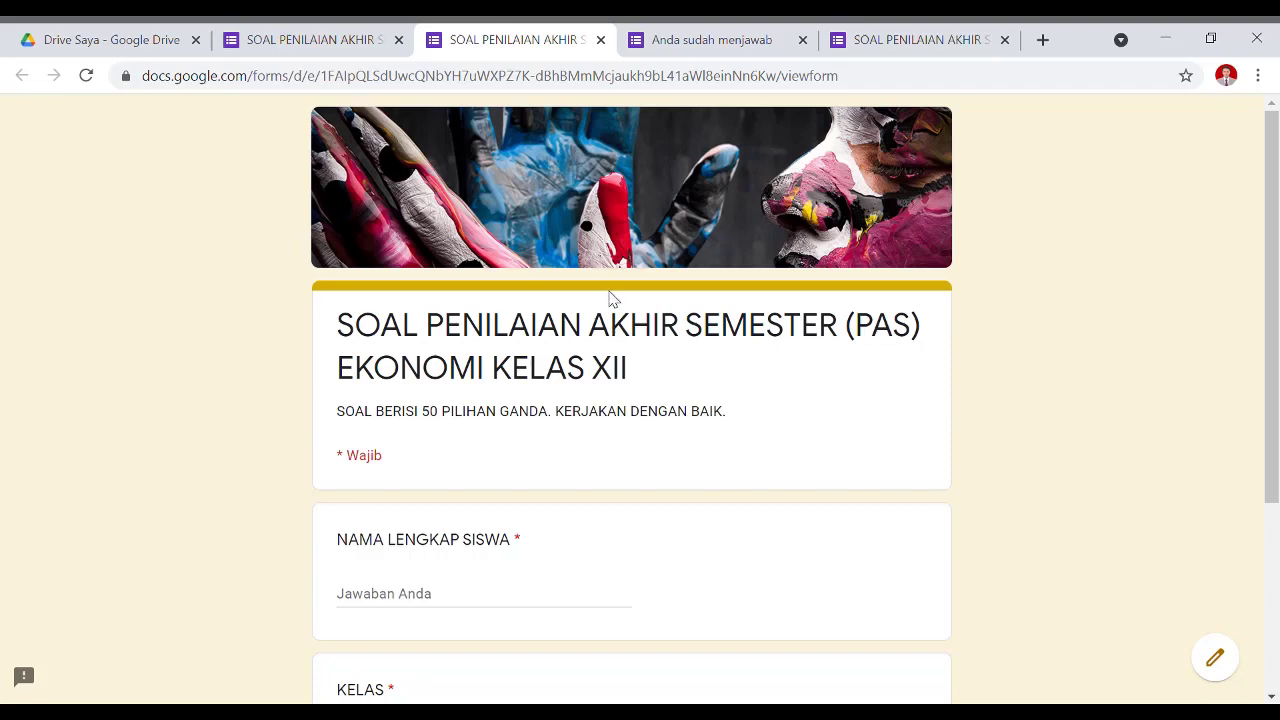
- Return to the form editor and review the response summary, its point distribution and the frequently missed questions
left_click(325, 35)
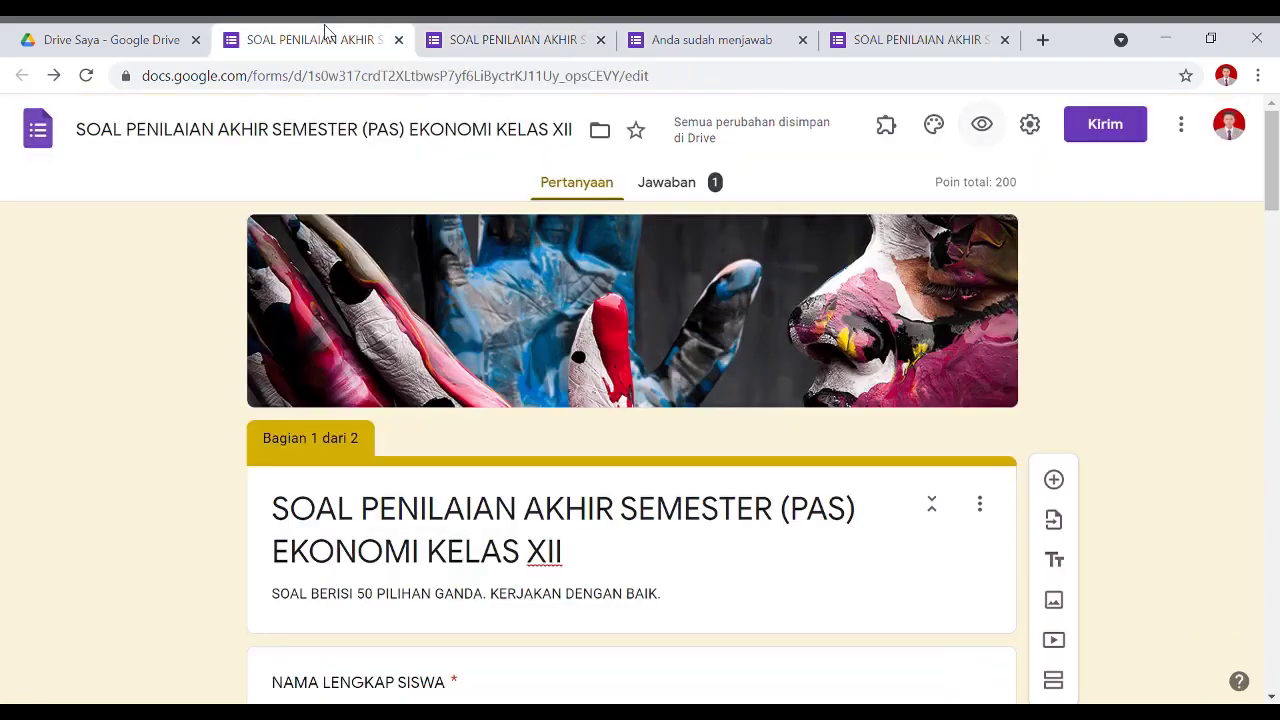
left_click(716, 188)
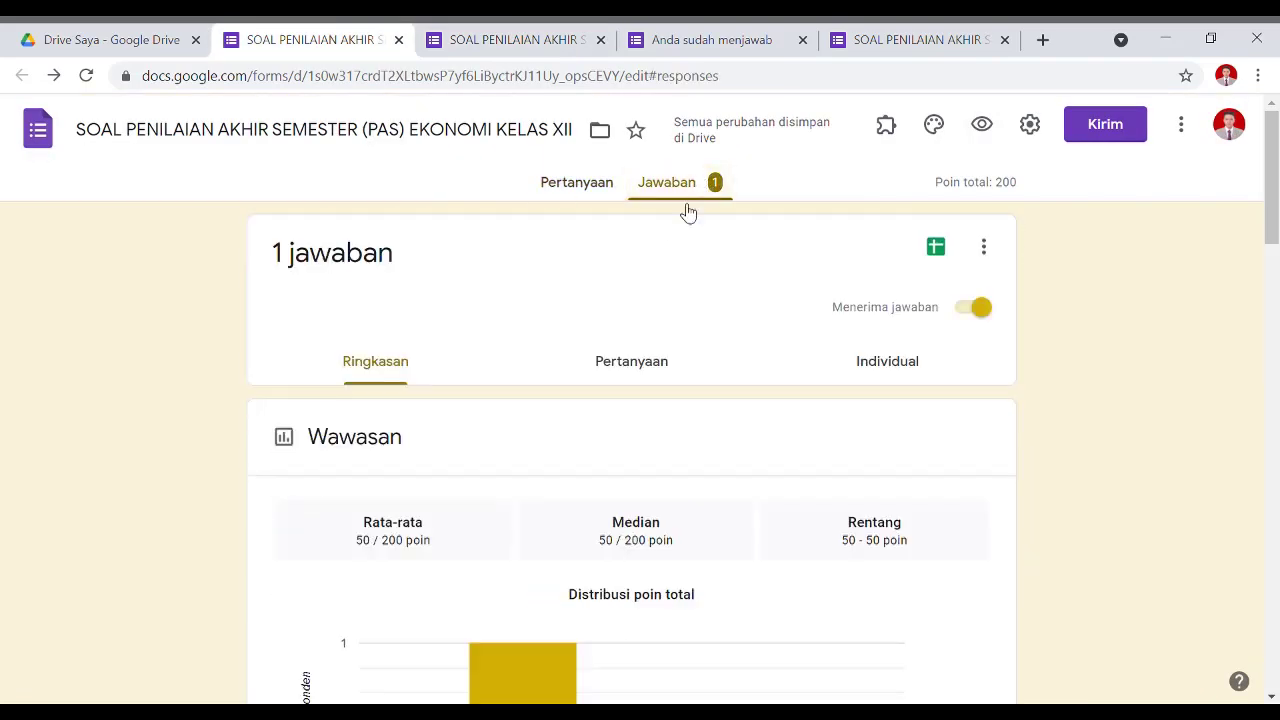
scroll(650, 303, "down", 2)
scroll(503, 414, "down", 4)
scroll(491, 431, "up", 2)
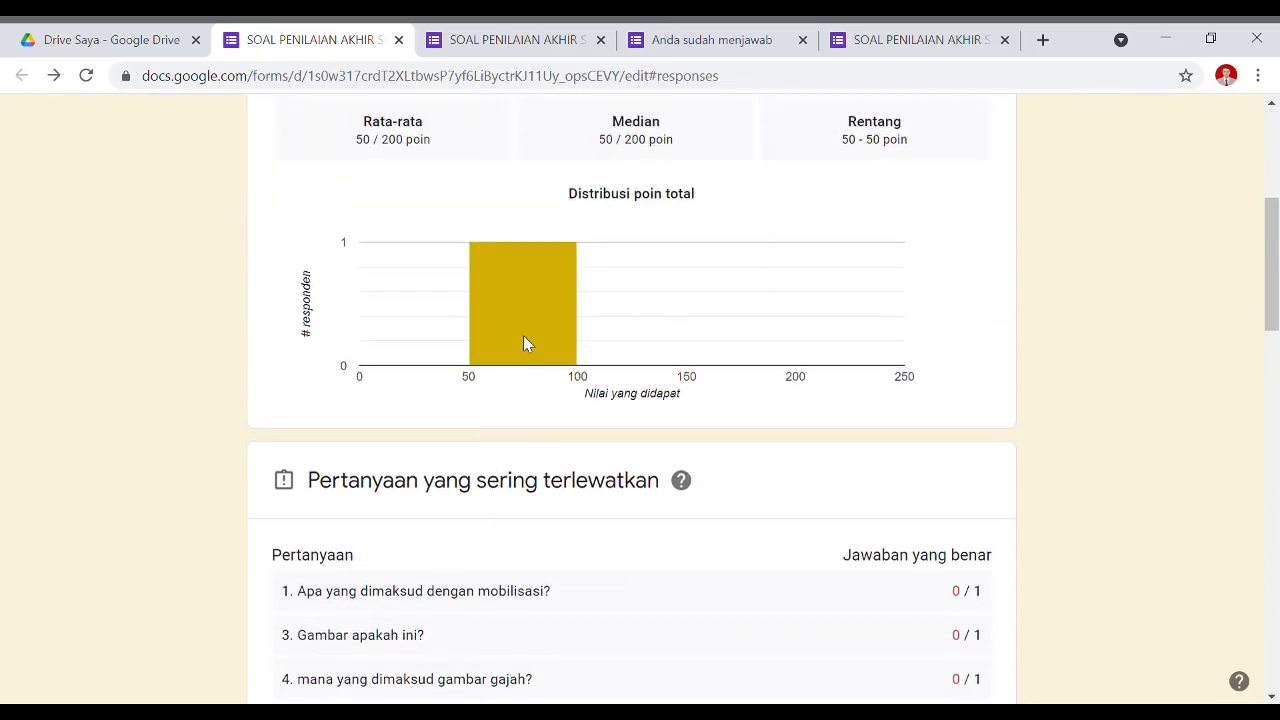
- Review the response summary for the class distribution chart and the answers to question 1 about mobilisasi
scroll(605, 400, "up", 3)
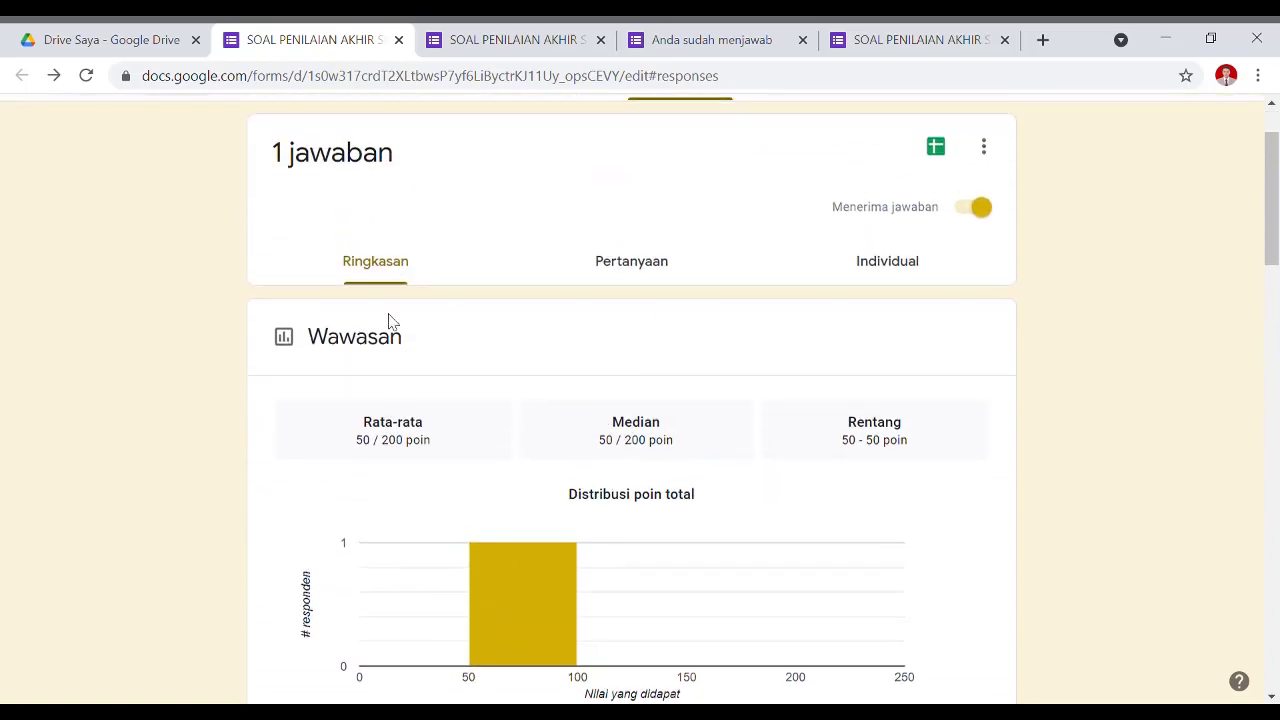
scroll(537, 418, "down", 1)
scroll(537, 418, "down", 9)
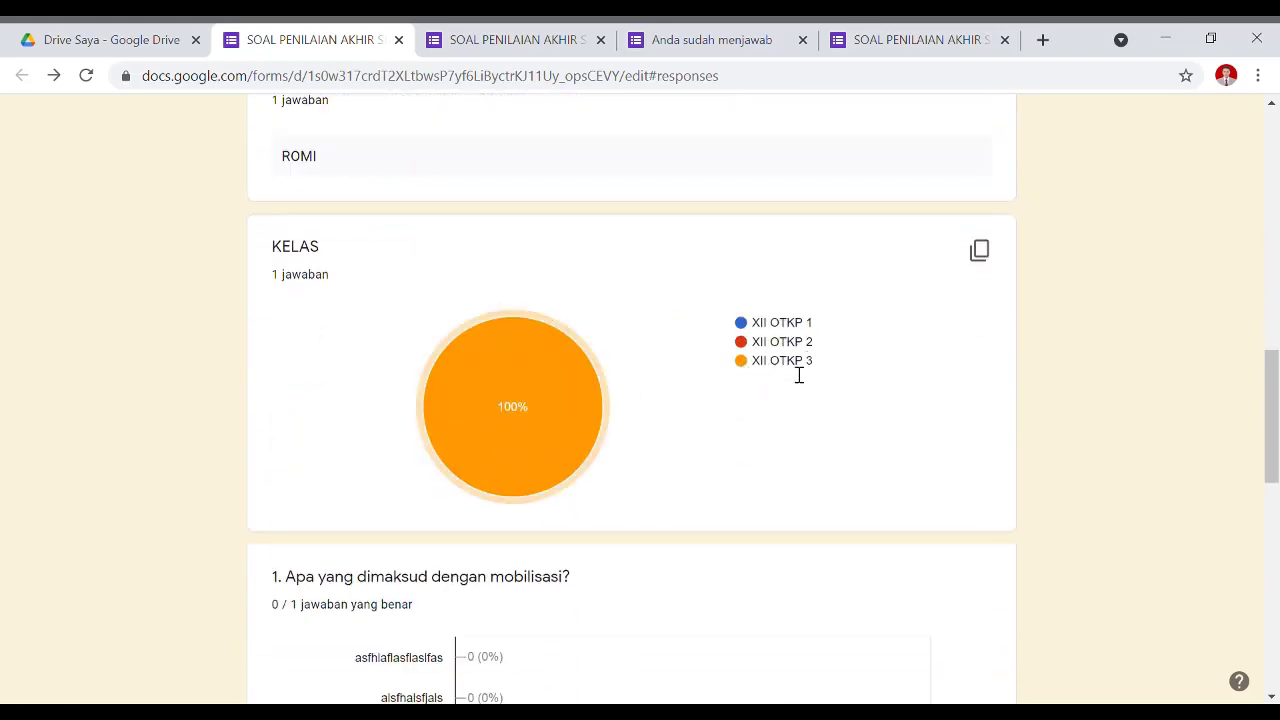
mouse_move(532, 380)
scroll(523, 470, "down", 2)
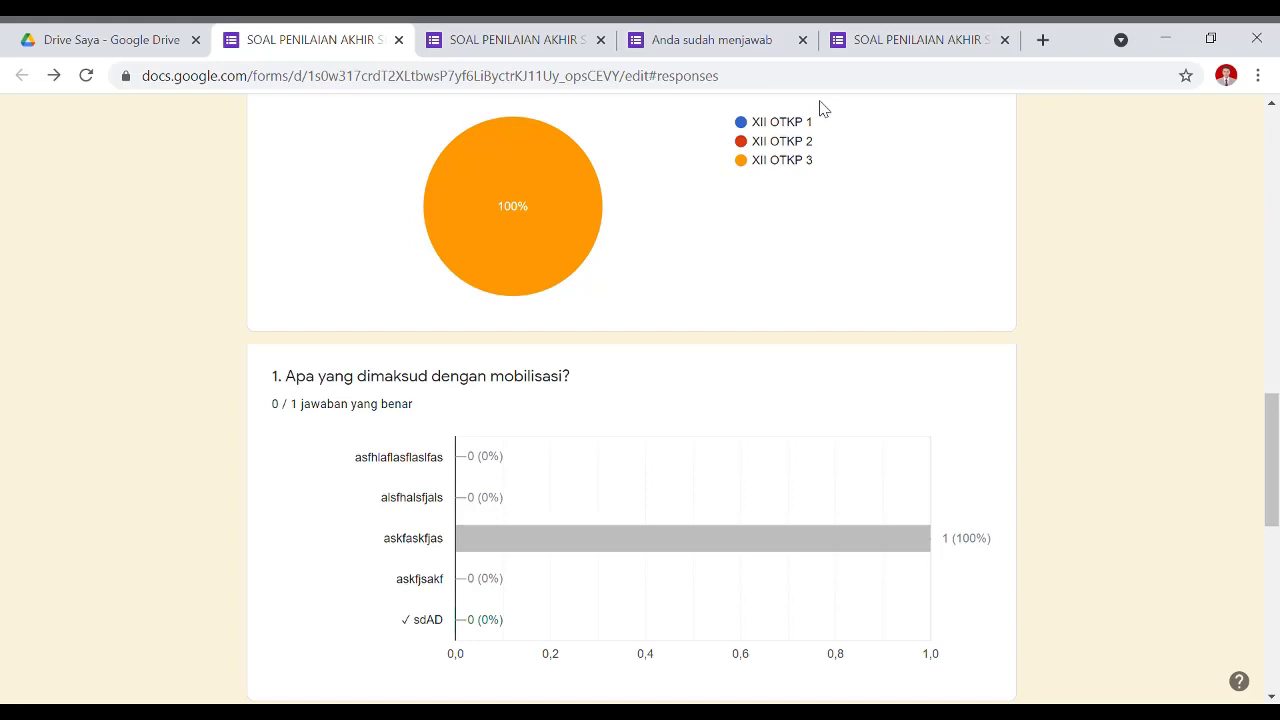
mouse_move(527, 172)
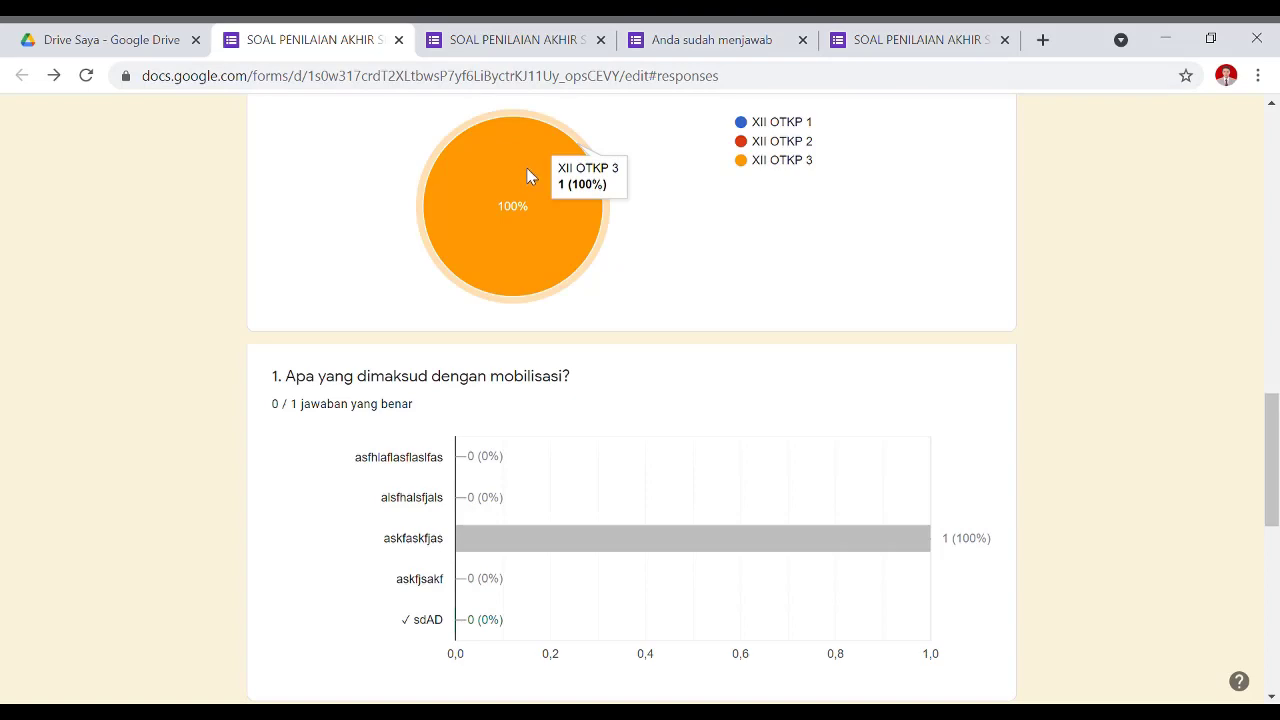
- Create a new spreadsheet linked to the form that collects the quiz responses
scroll(709, 391, "up", 15)
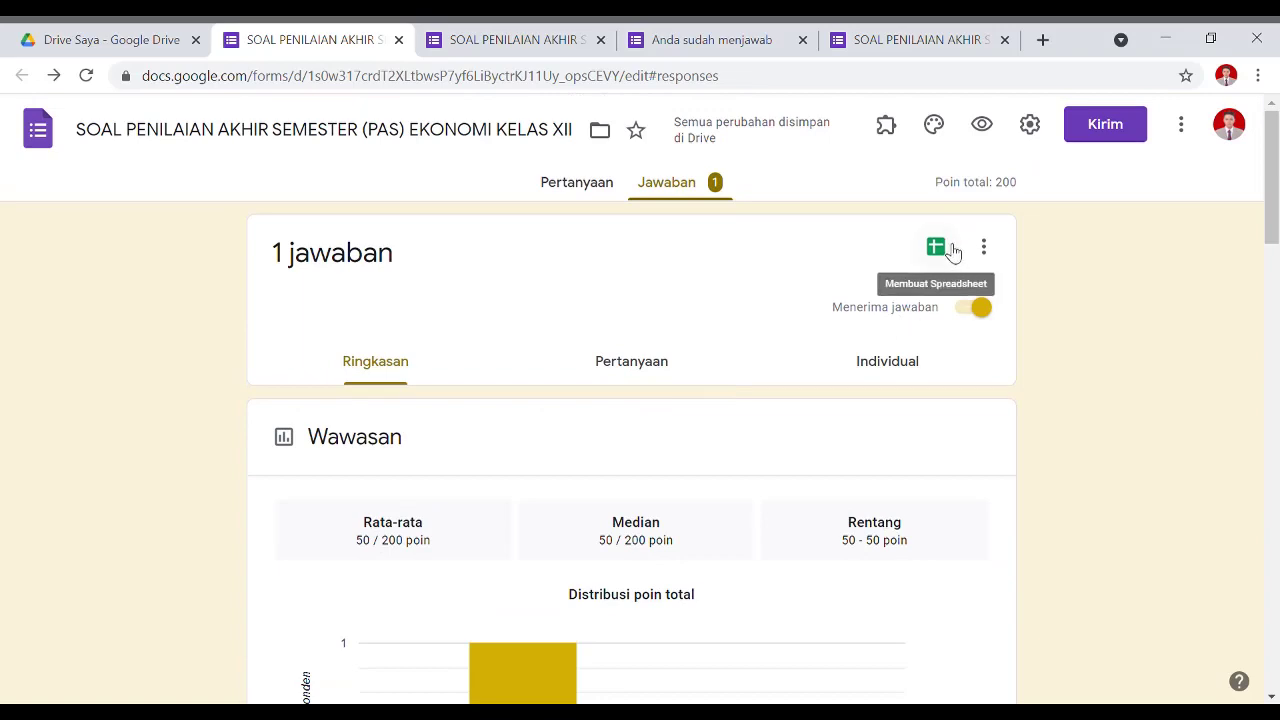
left_click(937, 247)
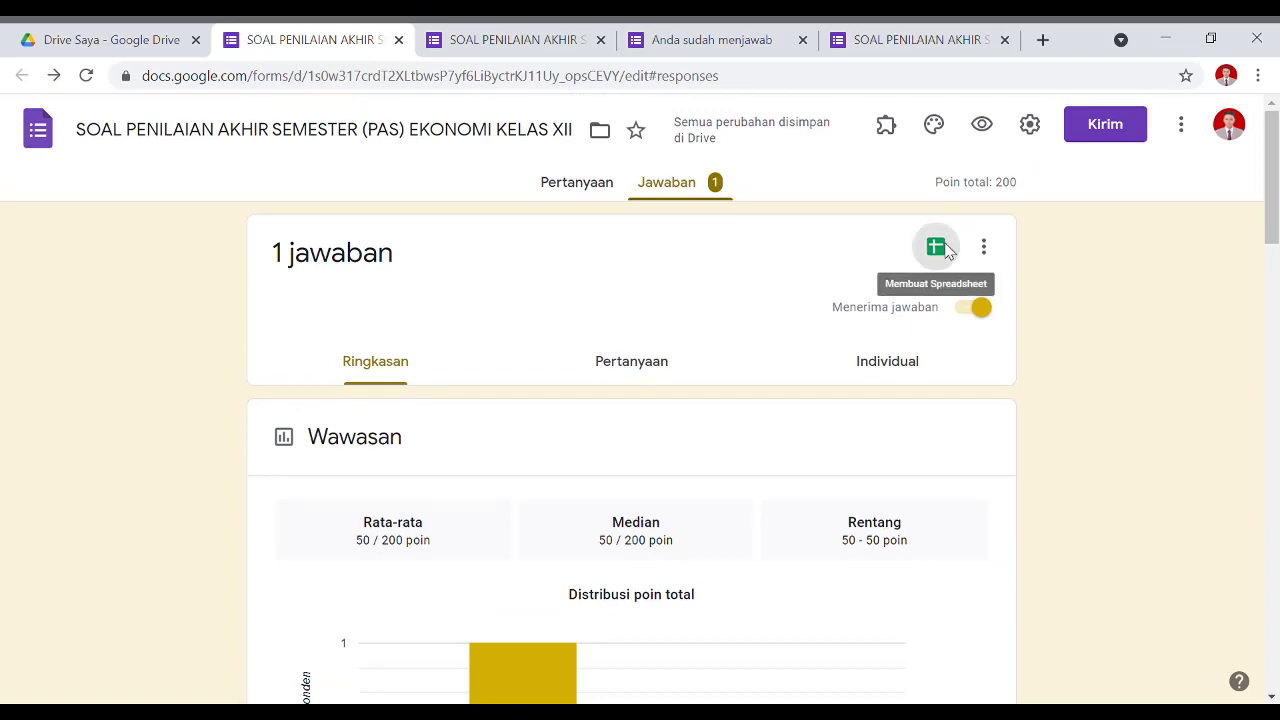
left_click(866, 390)
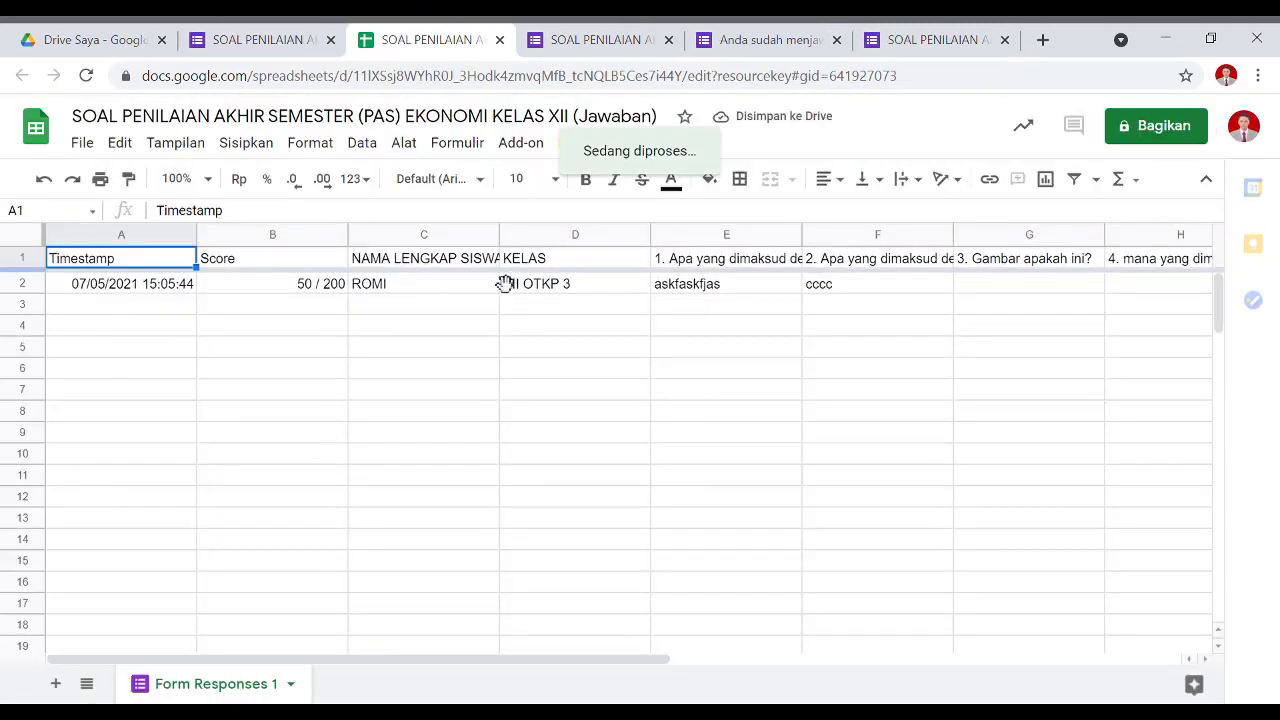
- Inspect the first response row in the spreadsheet, checking the student name, class, score and answers to questions 1 and 2
left_click(394, 287)
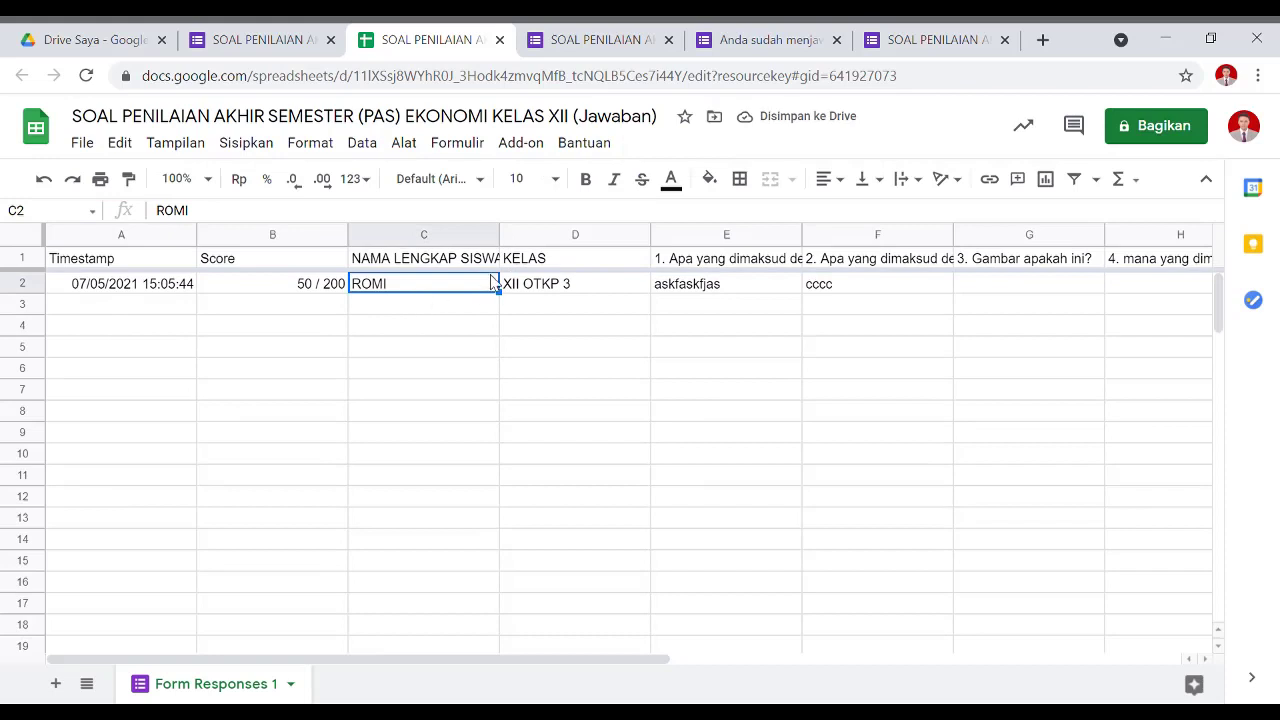
left_click(524, 288)
left_click(281, 289)
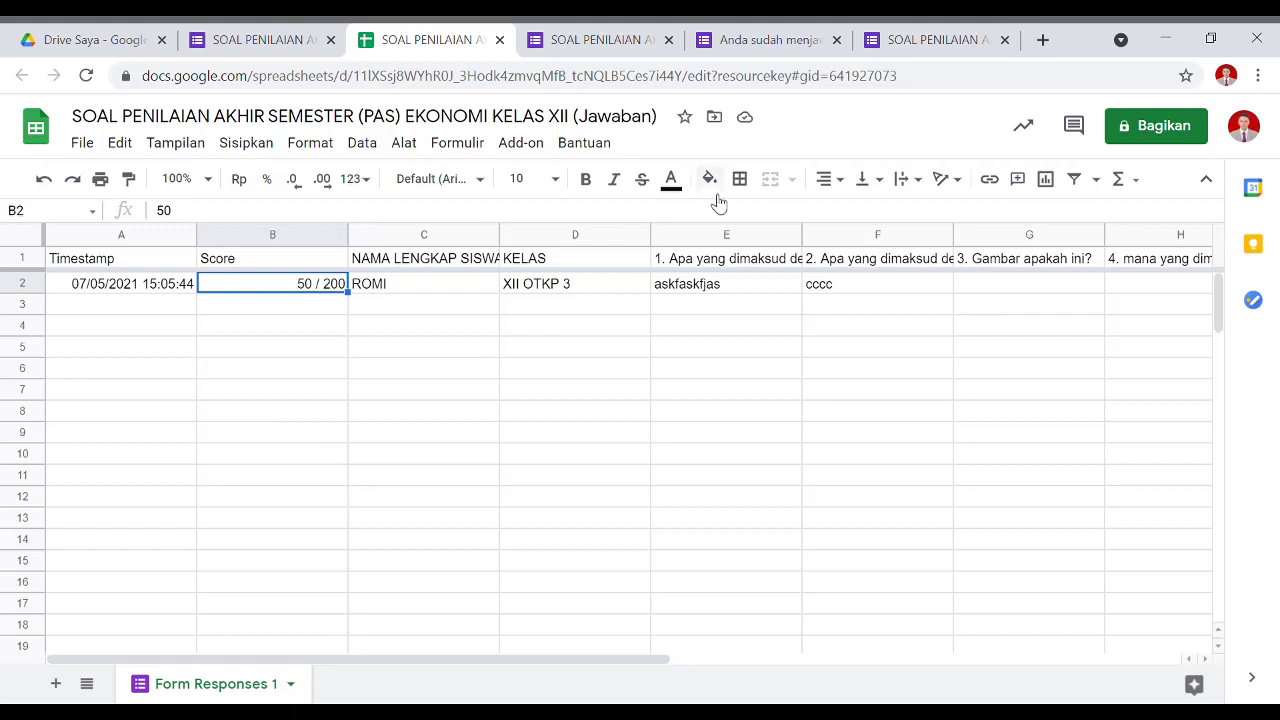
left_click(700, 288)
left_click(843, 293)
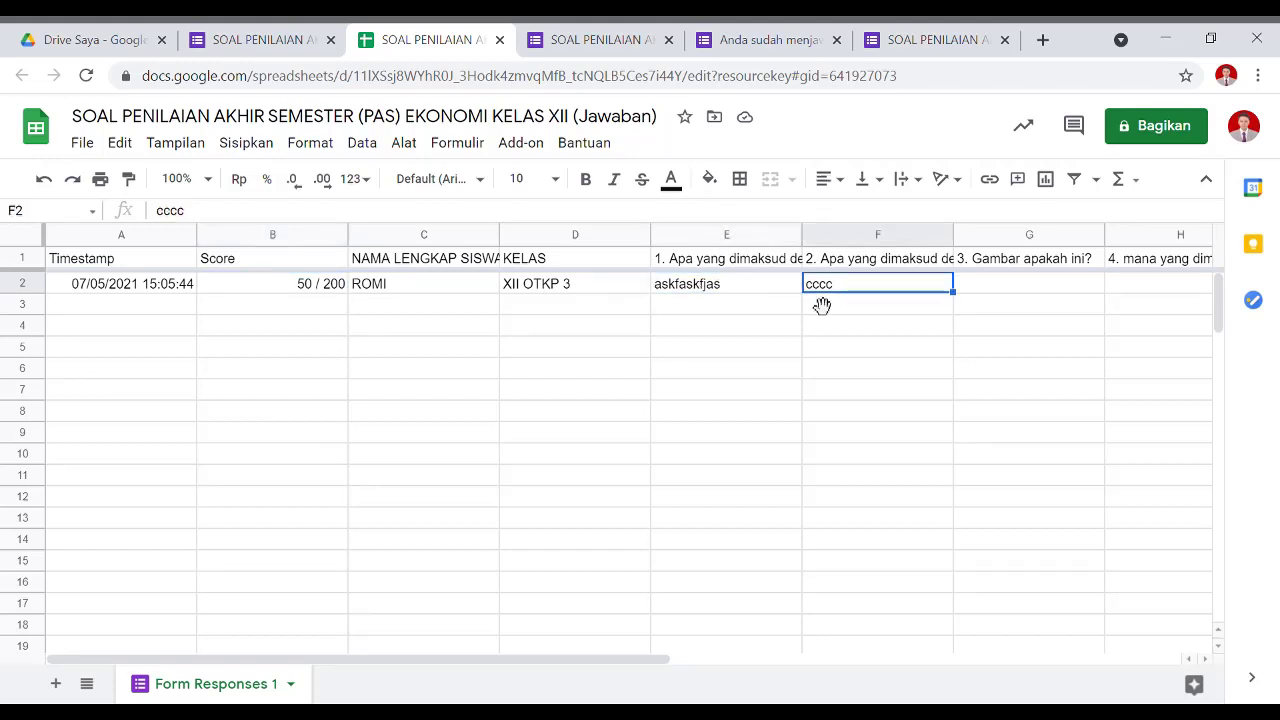
left_click(785, 298)
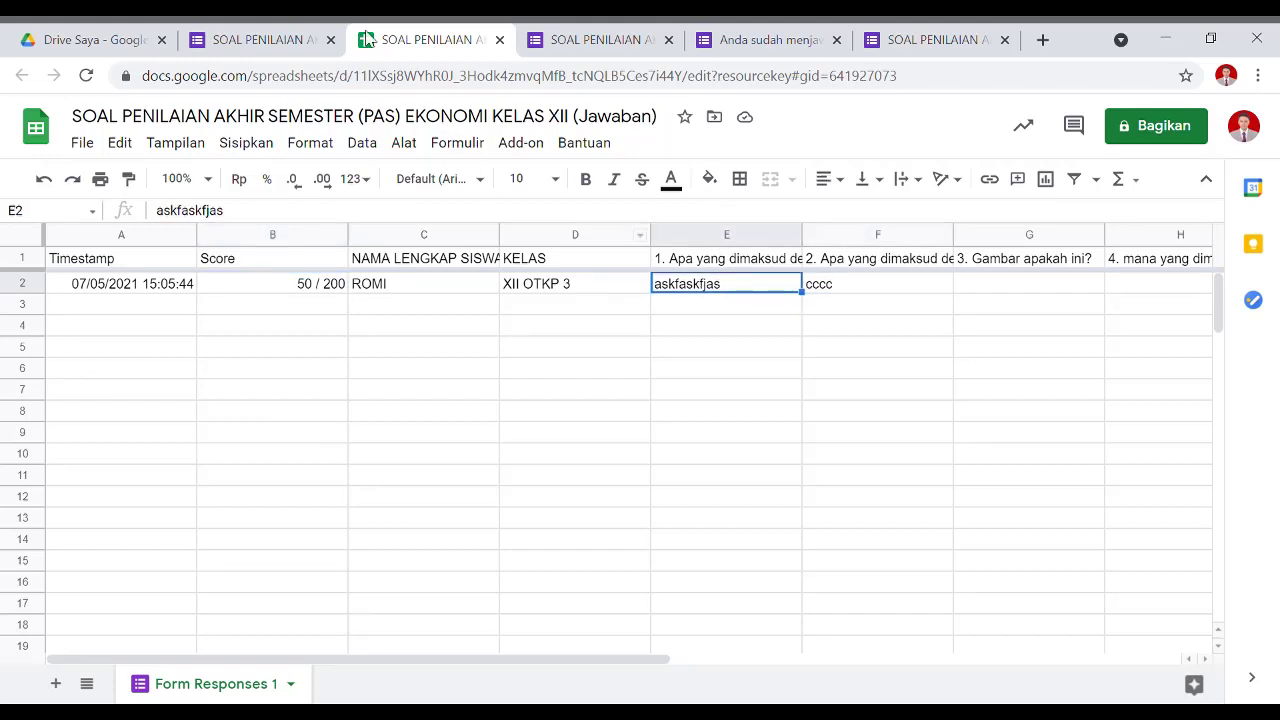
- Return to the form editor and view the quiz's questions in the first section
left_click(298, 36)
left_click(604, 188)
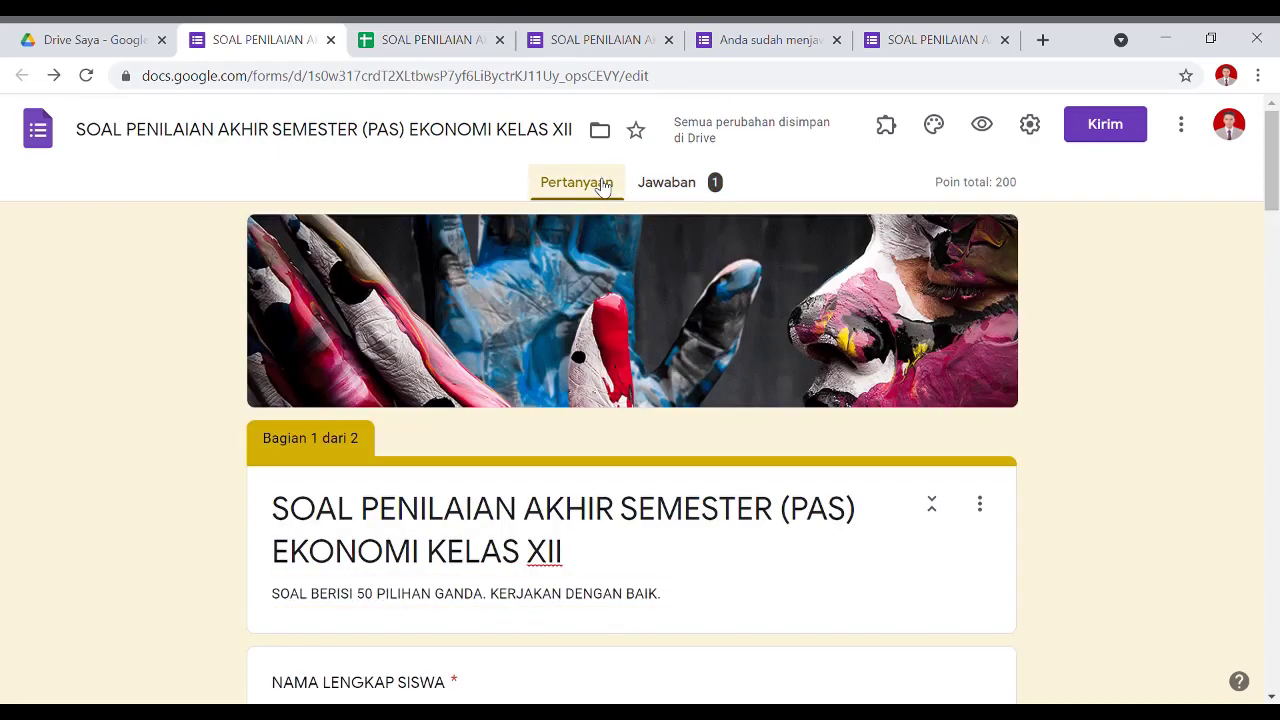
scroll(611, 257, "down", 3)
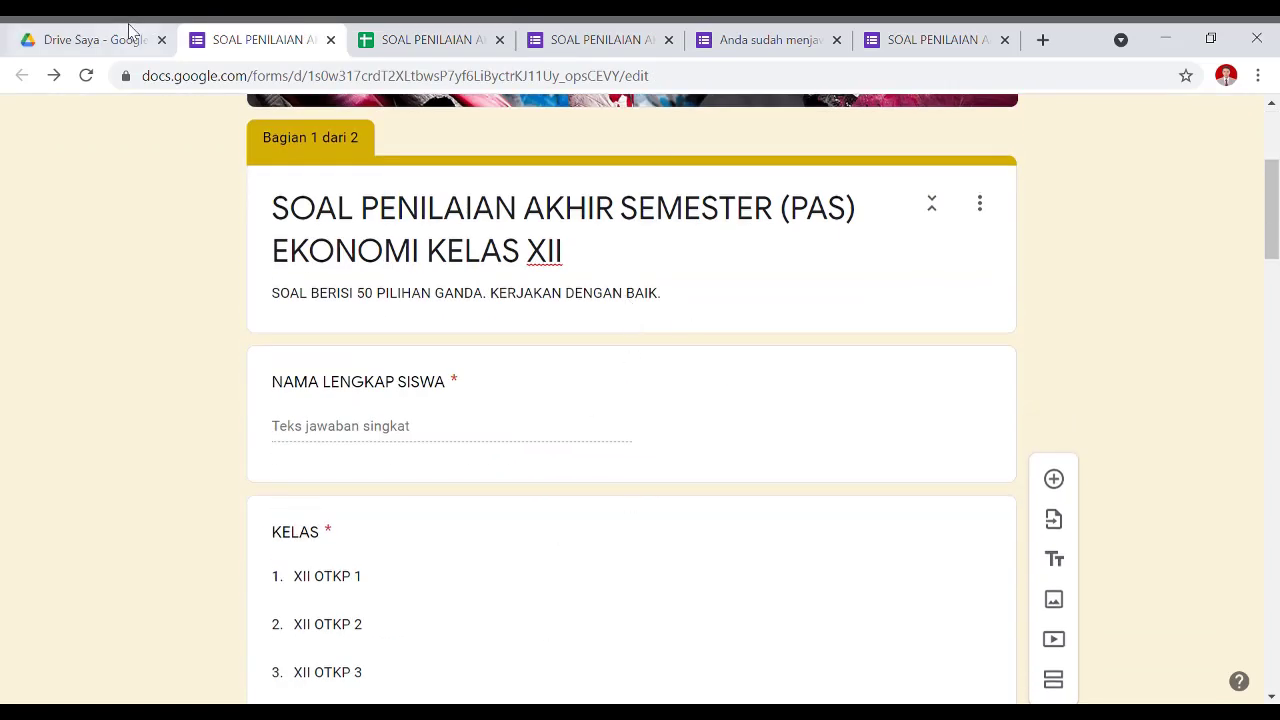
- Switch to Google Drive, select the quiz form with its response spreadsheet, and check the destination folders available for moving them
left_click(100, 38)
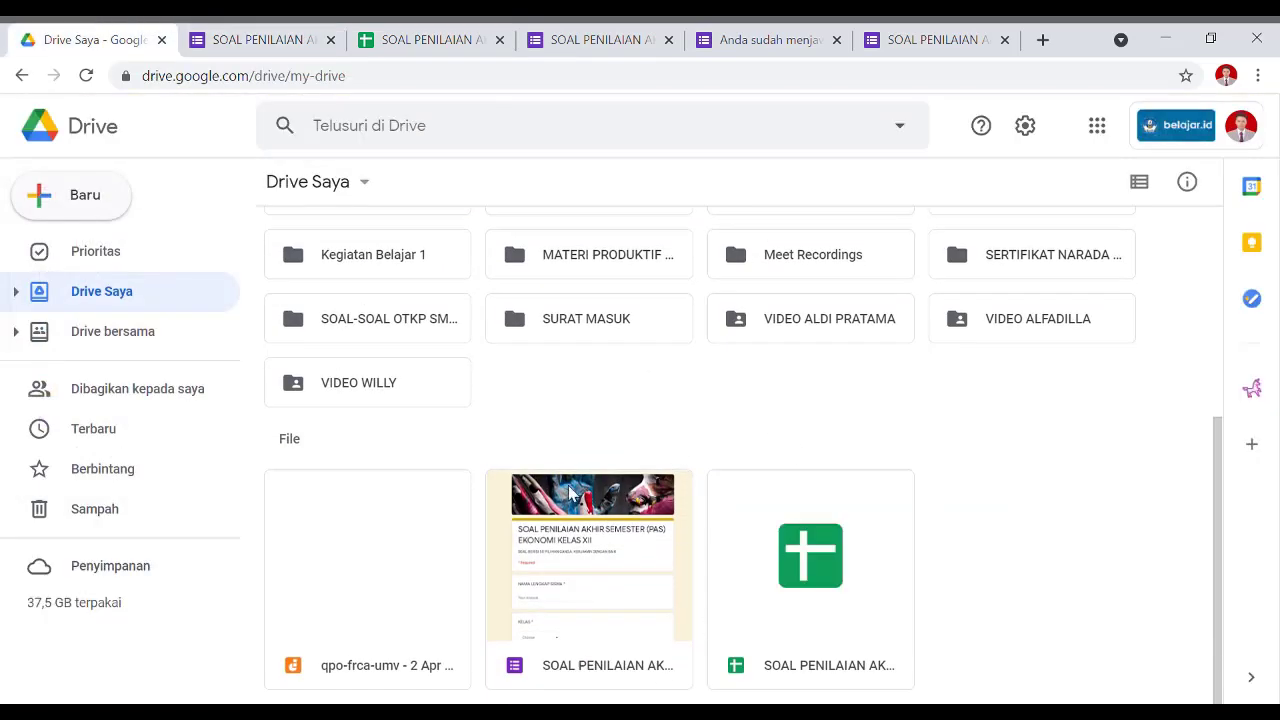
left_click(816, 612)
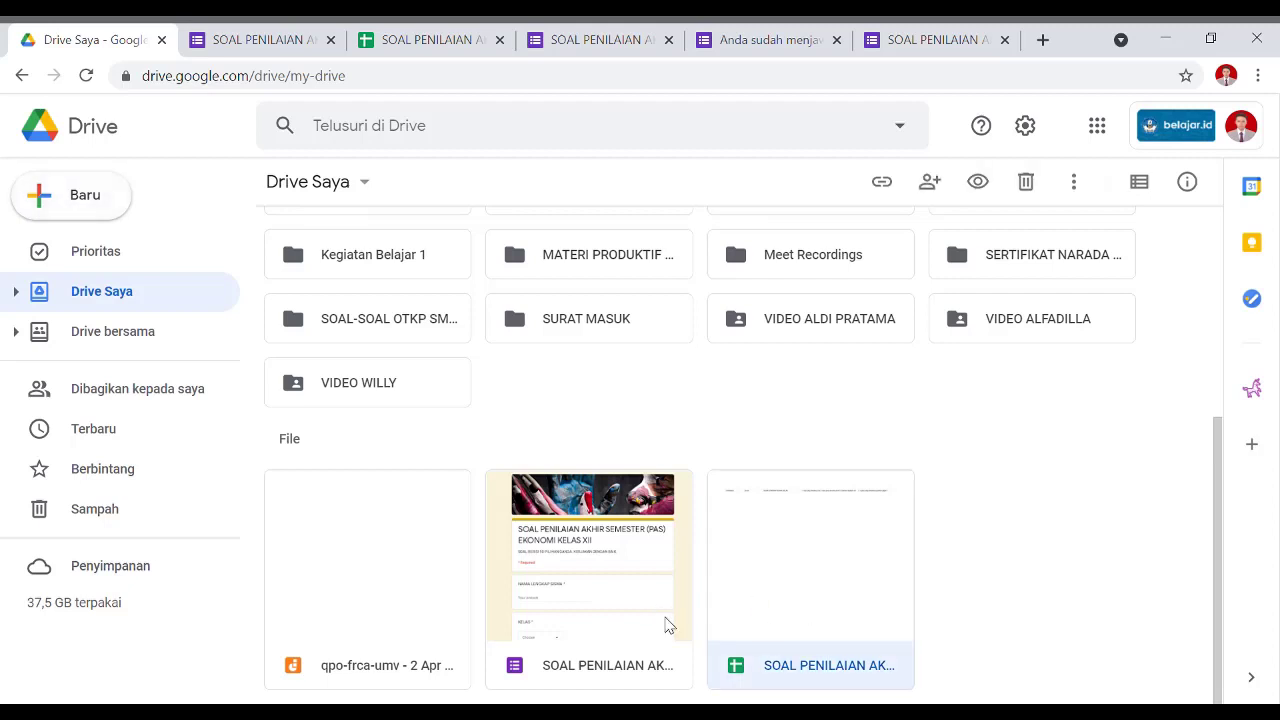
left_click(666, 620, "ctrl")
right_click(735, 598)
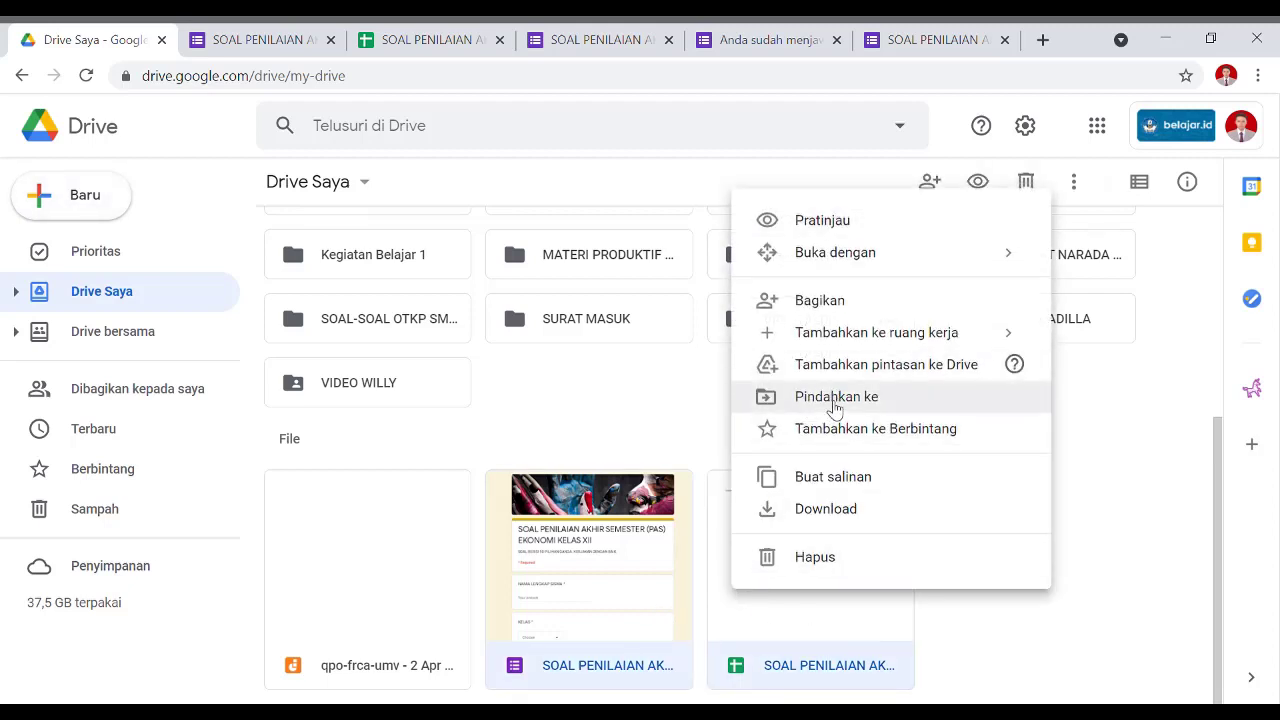
left_click(830, 404)
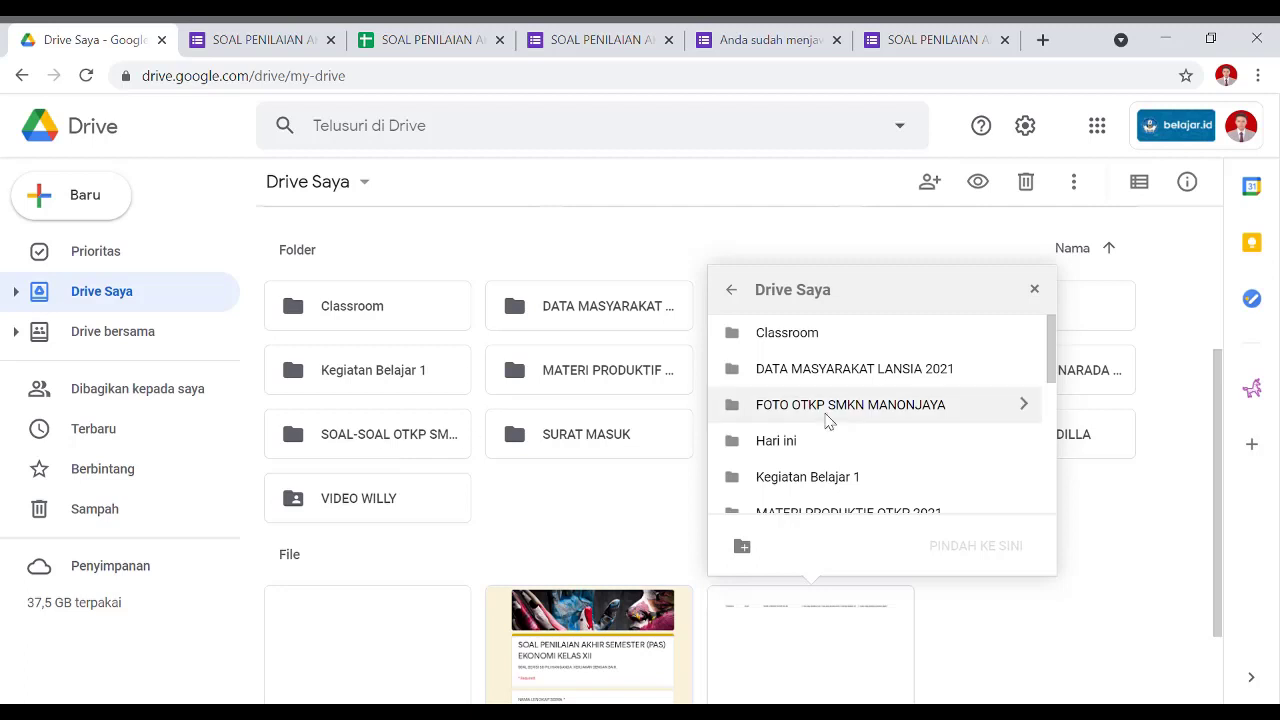
scroll(850, 410, "down", 1)
left_click(1034, 289)
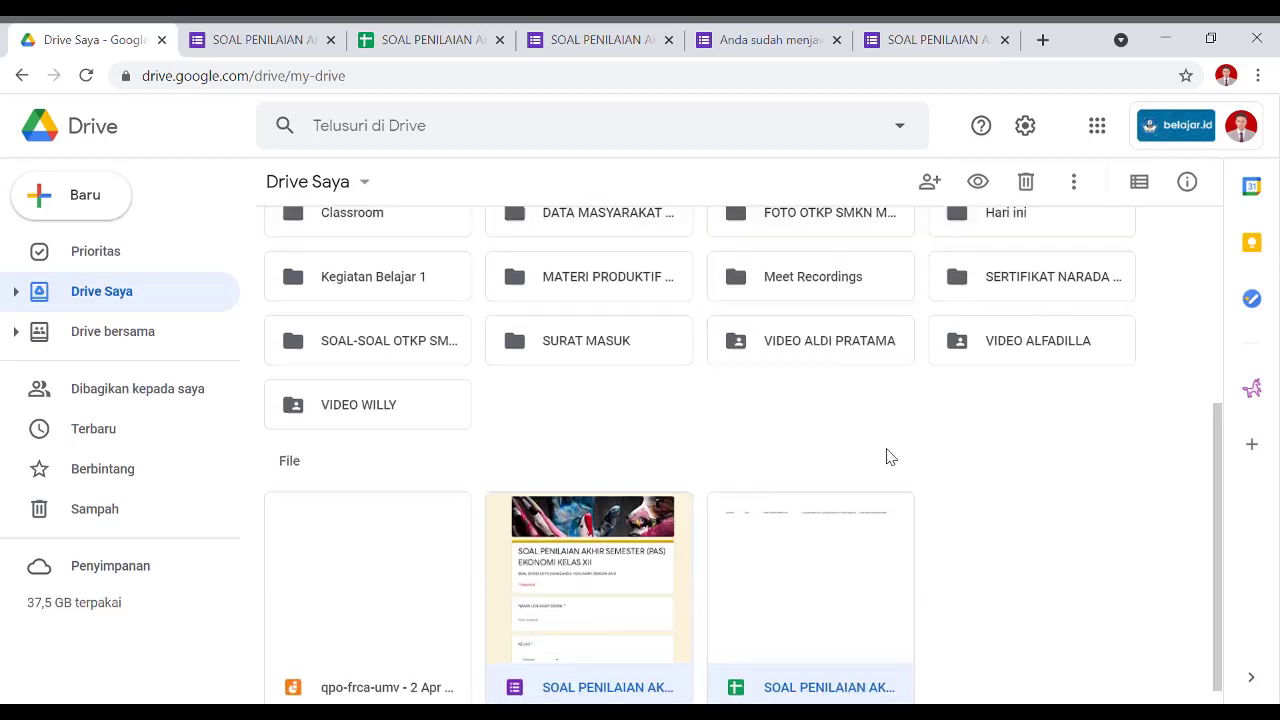
scroll(886, 451, "up", 1)
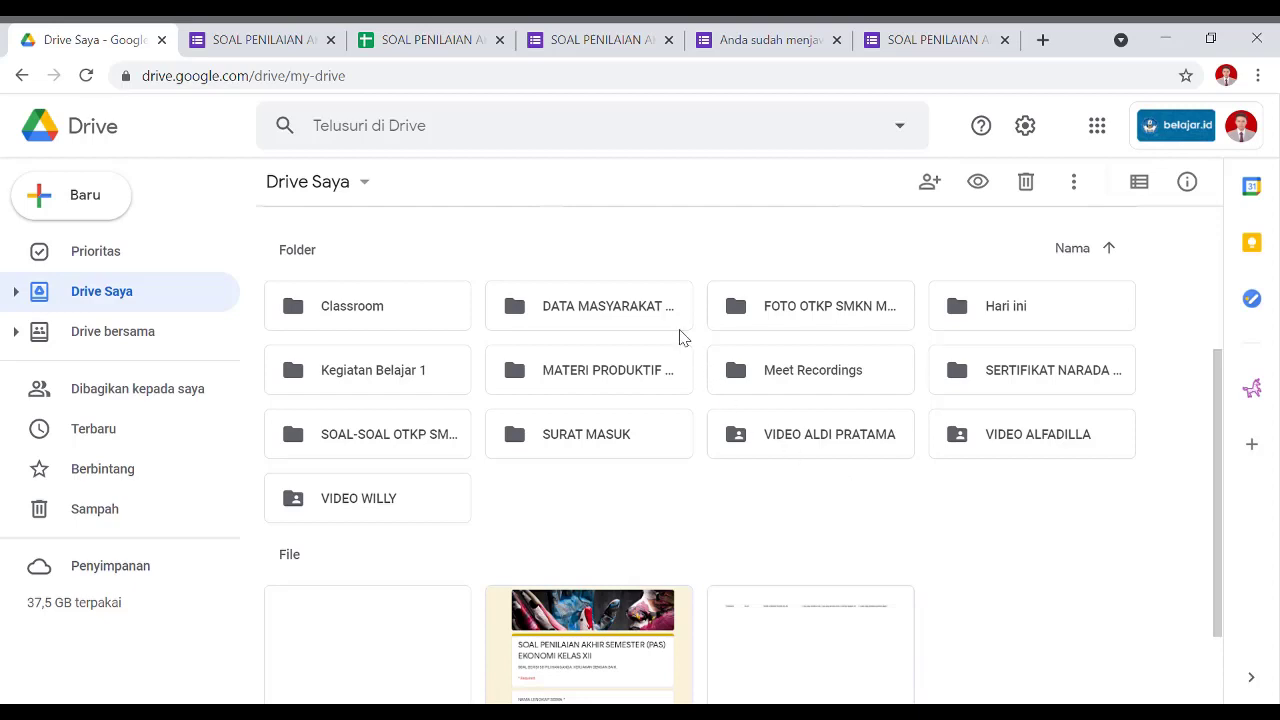
scroll(737, 271, "down", 1)
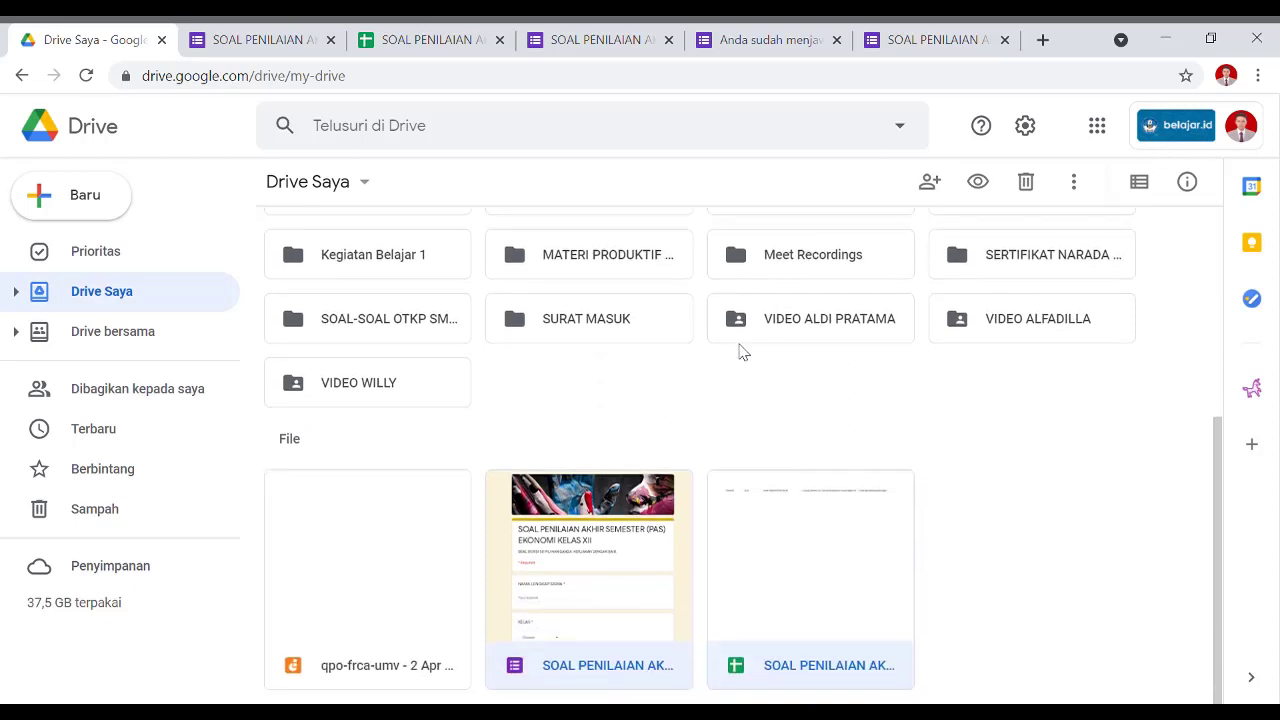
scroll(763, 400, "up", 3)
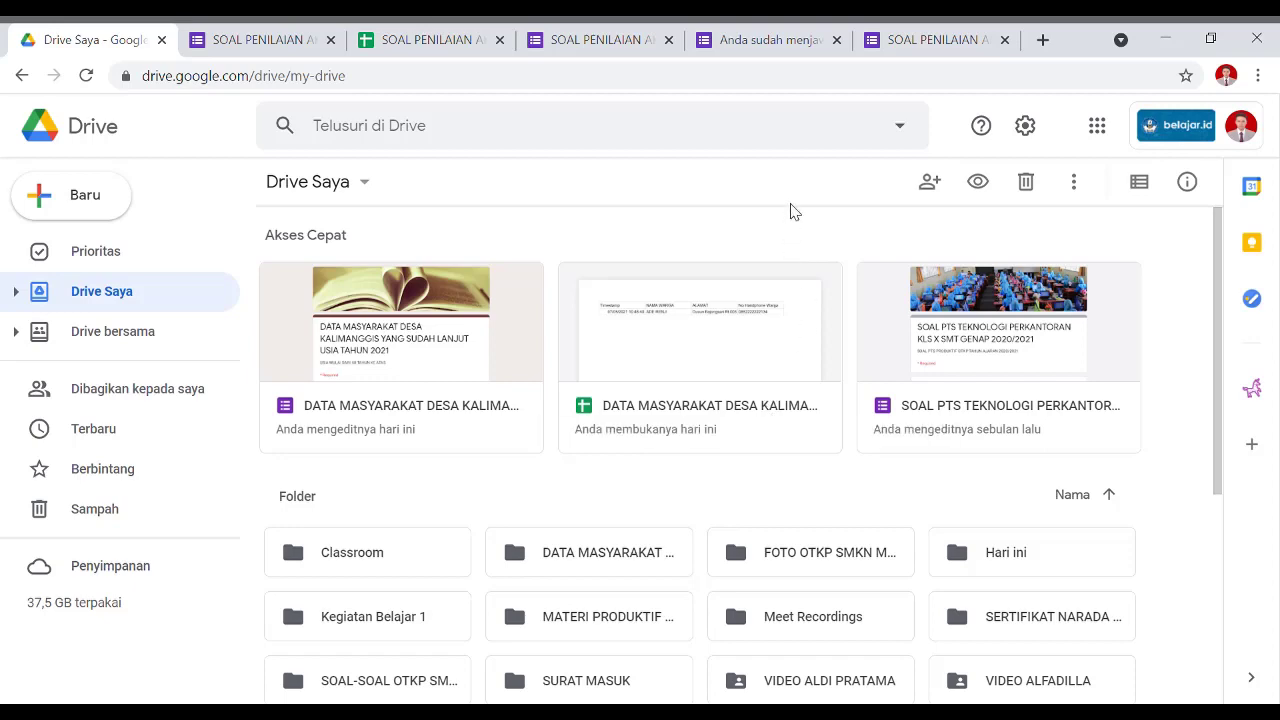
- Switch to the open respondent view of the quiz and look over its name and class fields
left_click(608, 32)
scroll(855, 527, "down", 3)
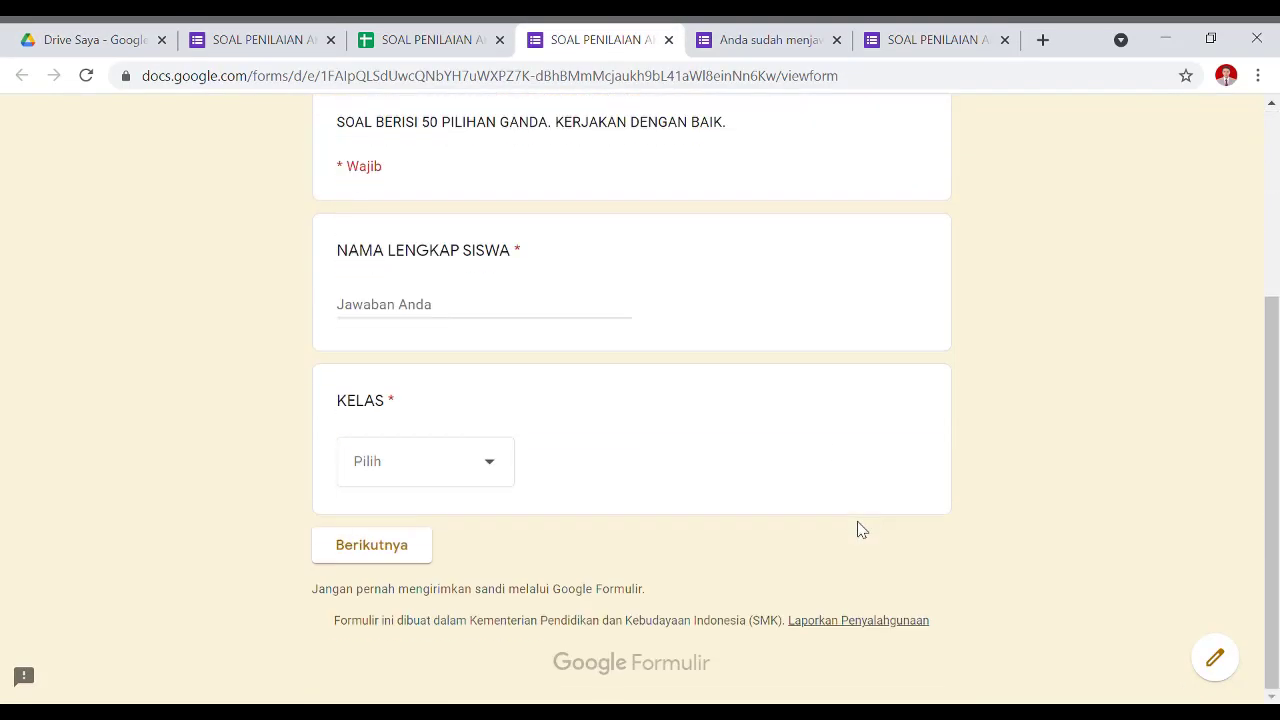
scroll(657, 480, "up", 3)
- Return to the form editor and examine the question types available for question 1, keeping it as "Pilihan ganda"
left_click(285, 38)
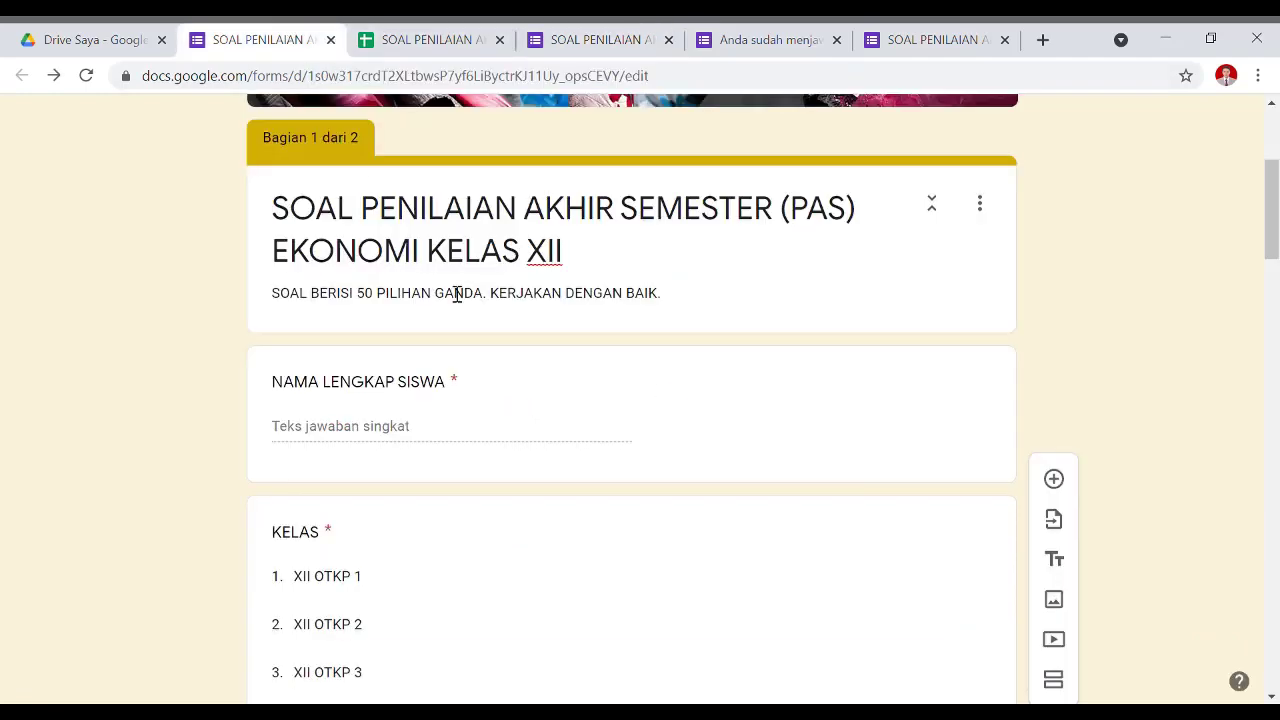
scroll(590, 420, "down", 5)
scroll(560, 420, "down", 4)
left_click(600, 320)
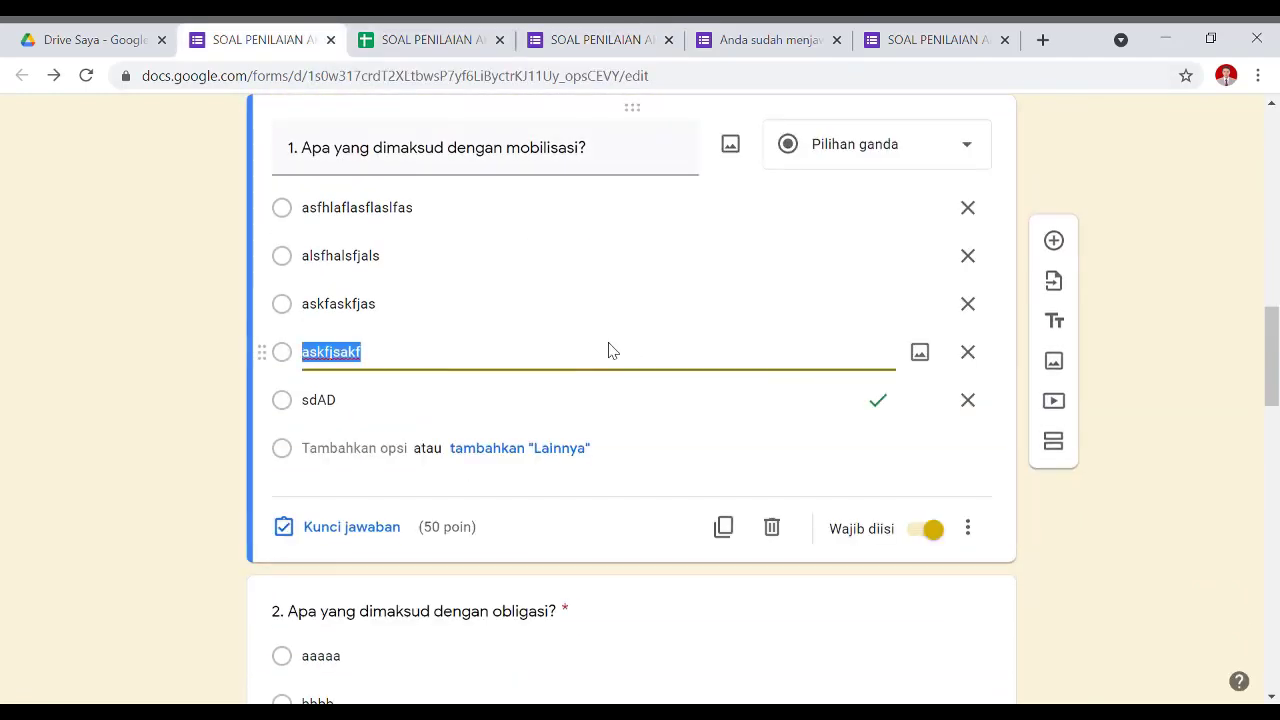
left_click(894, 166)
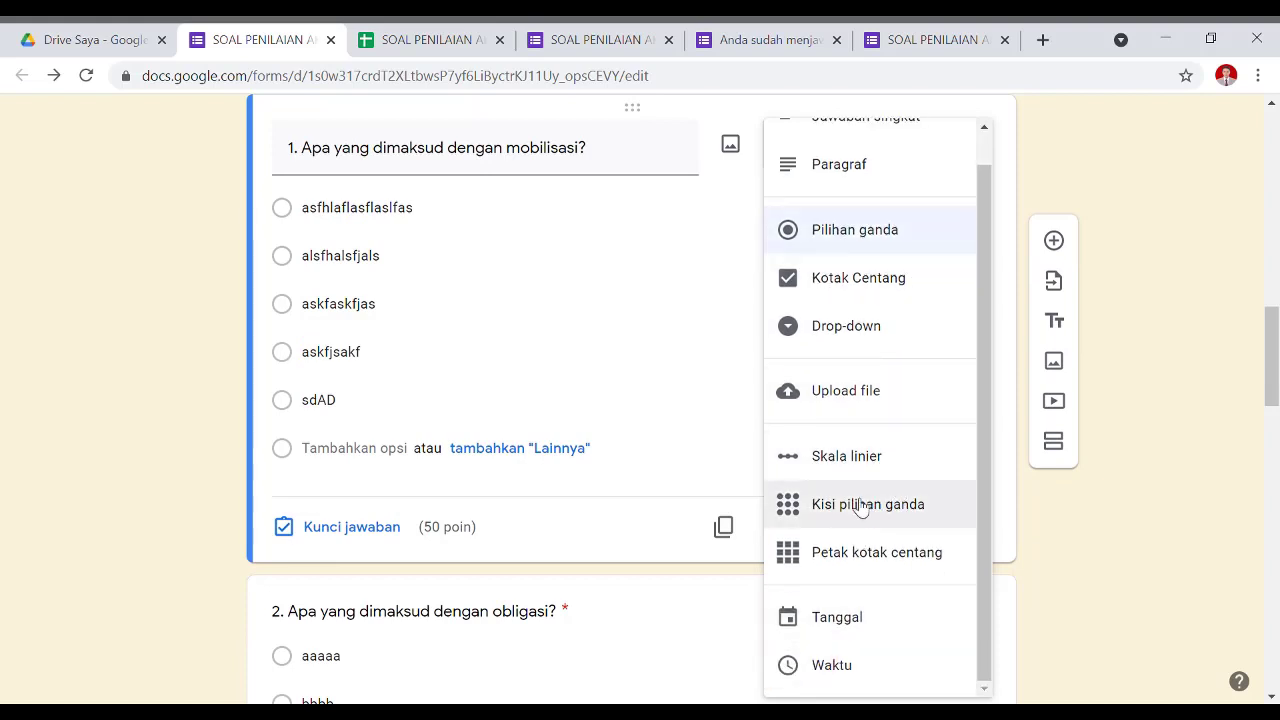
left_click(1130, 434)
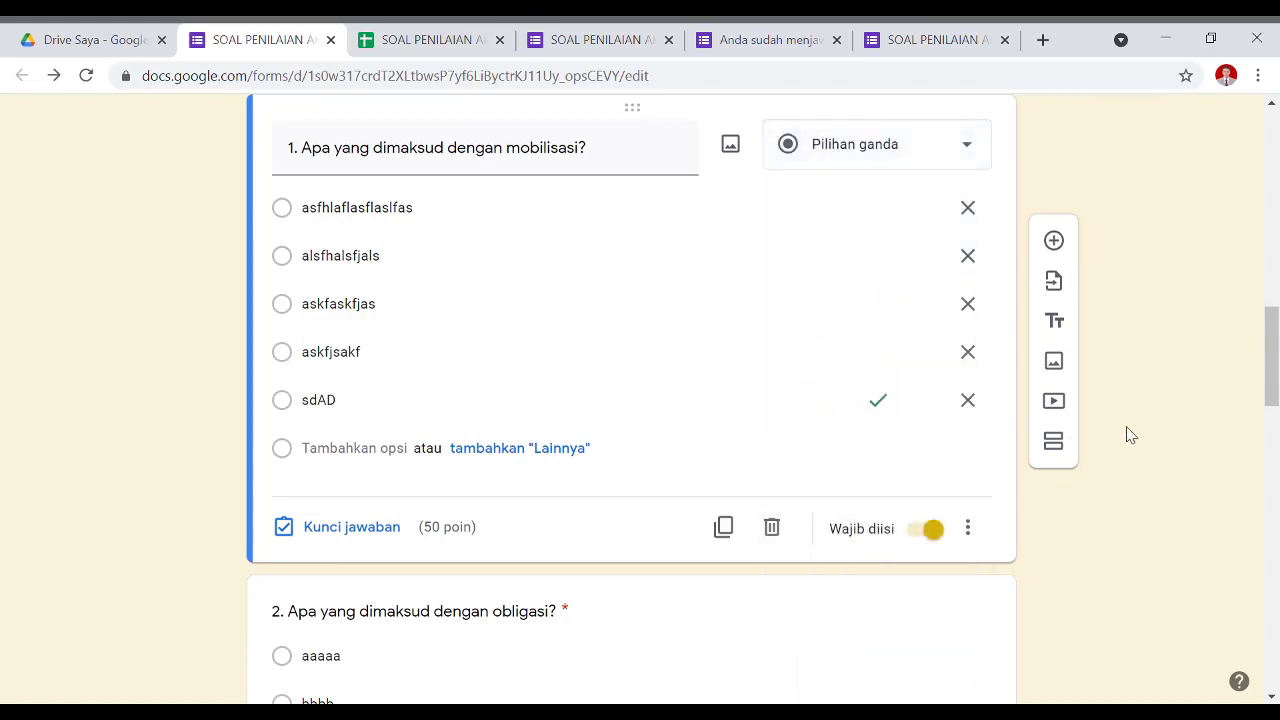